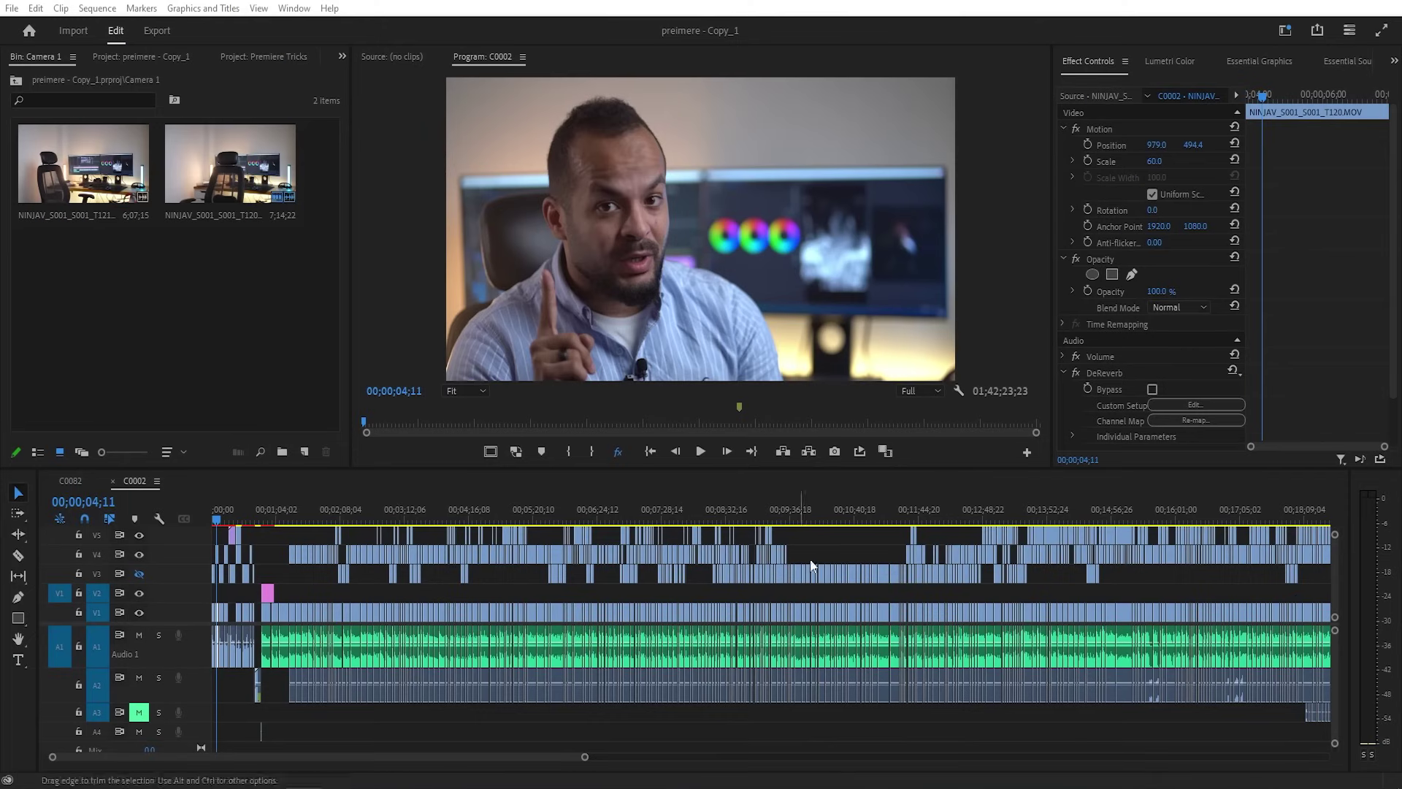
Step: Zoom the timeline out to fit the whole C0002 sequence, then back in around the playhead
key(minus)
scroll(774, 597, down, 2)
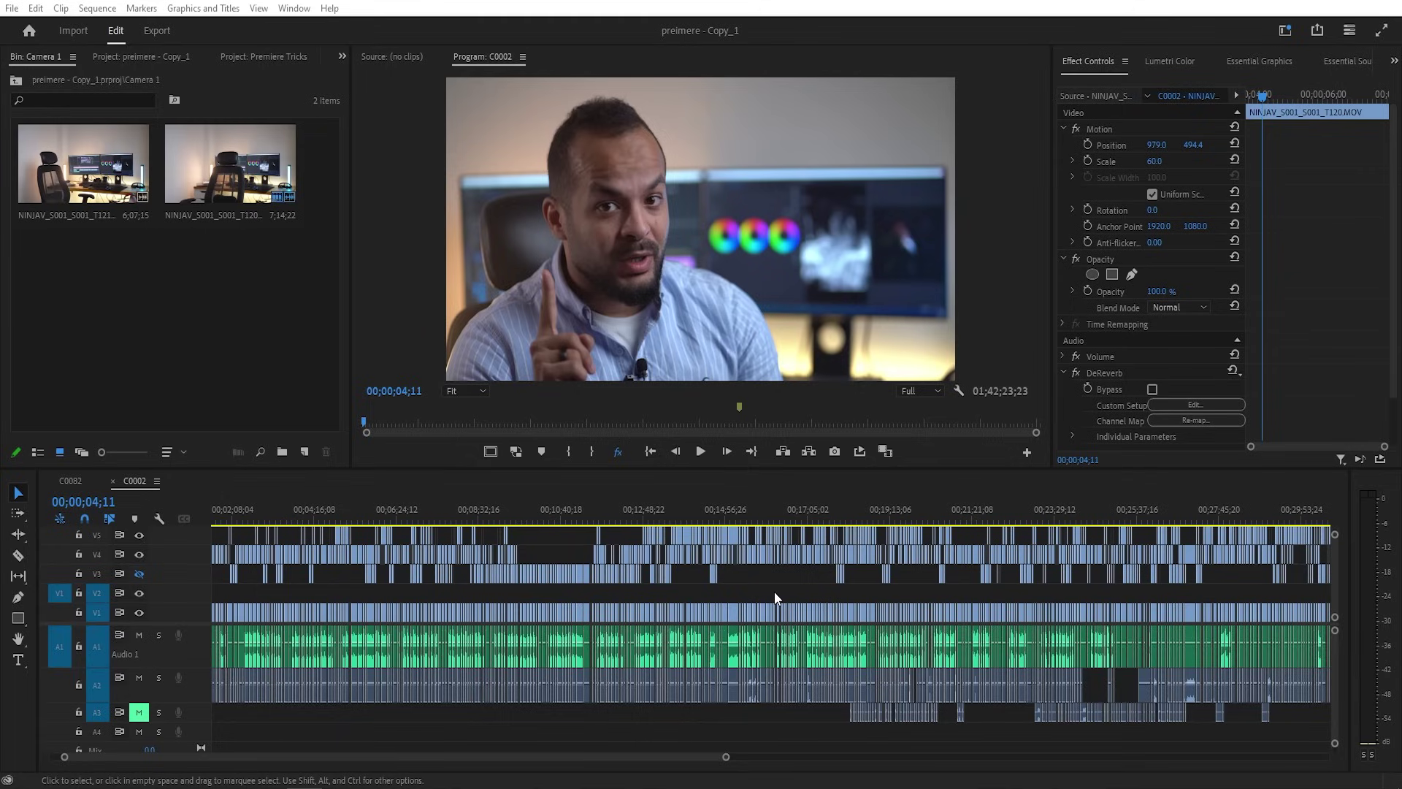
key(minus)
key(minus)
key(minus)
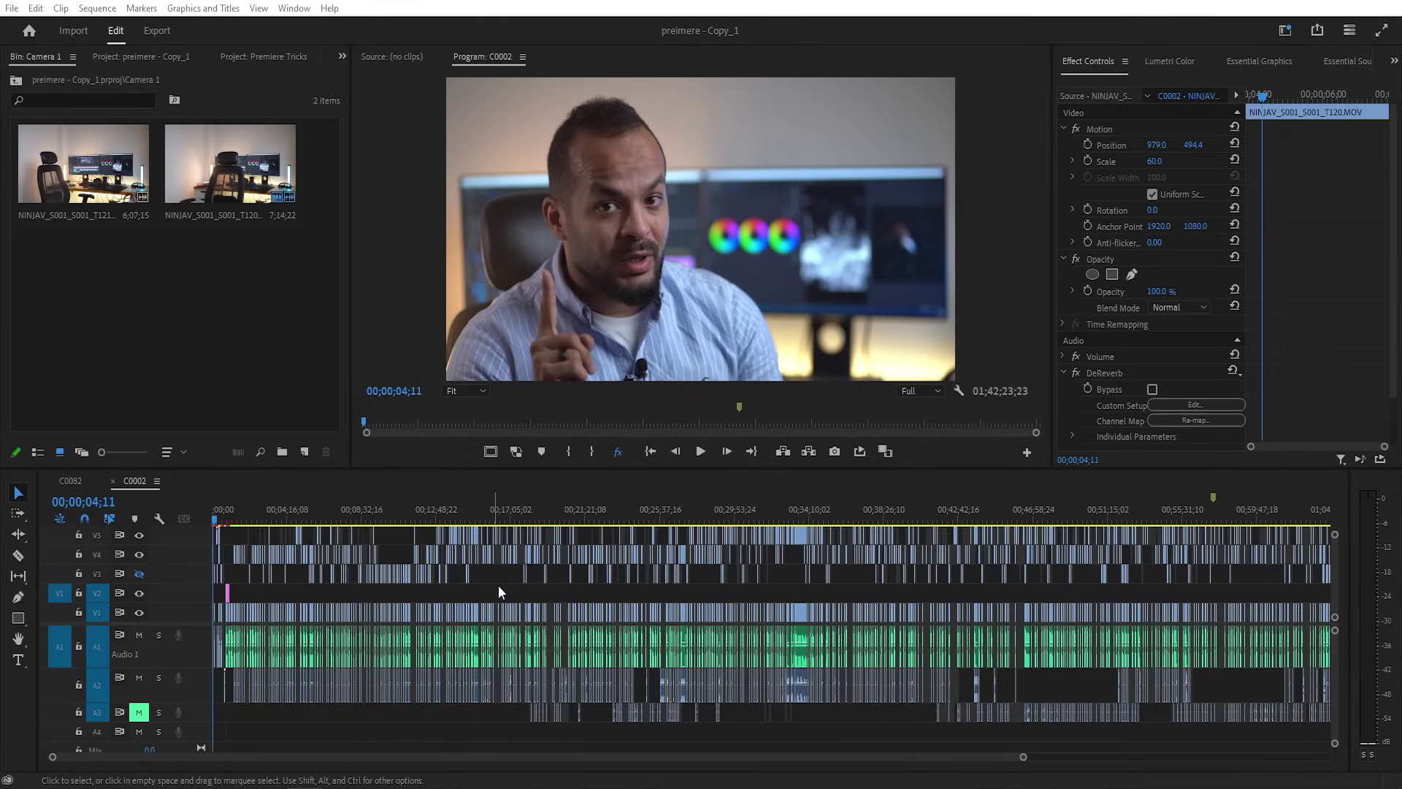
key(minus)
key(minus)
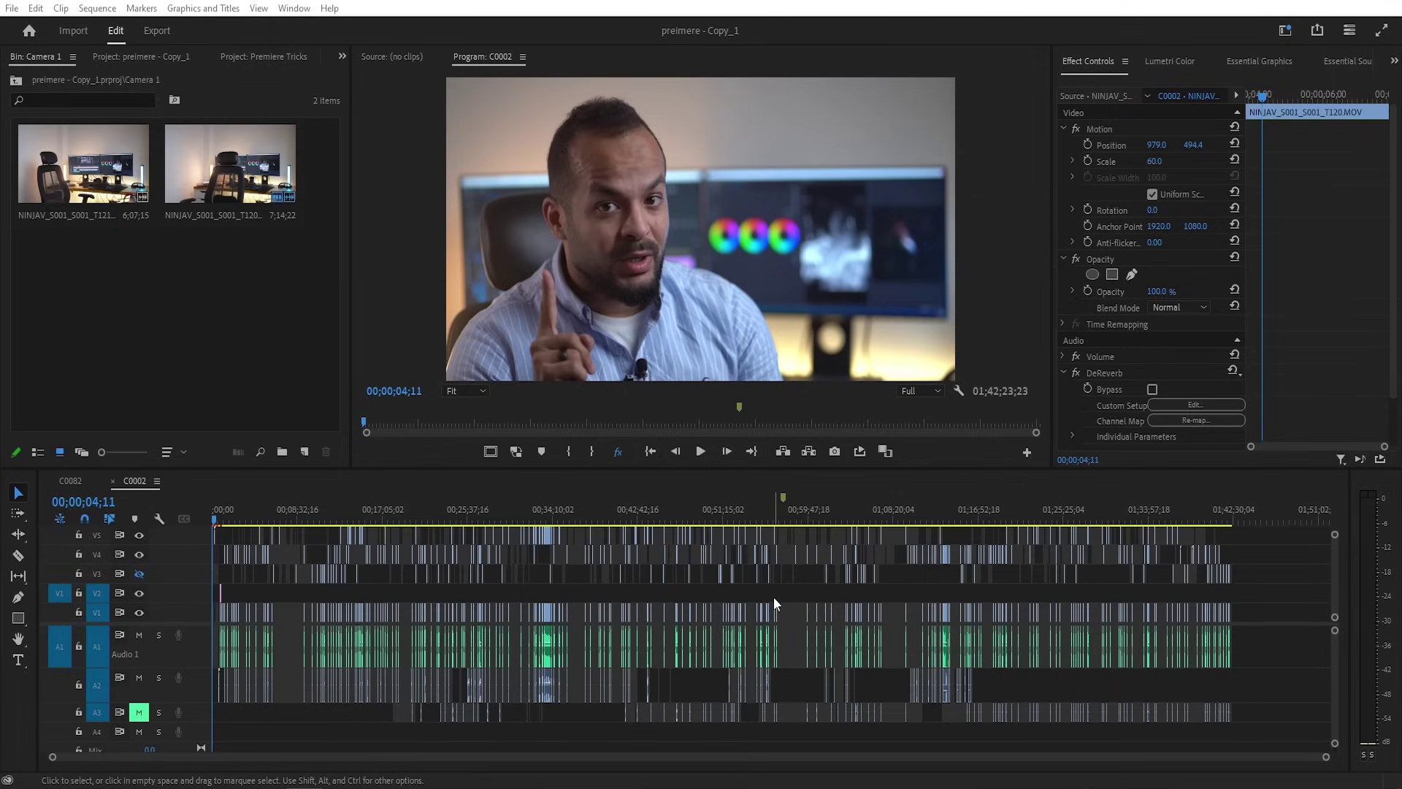
key(backslash)
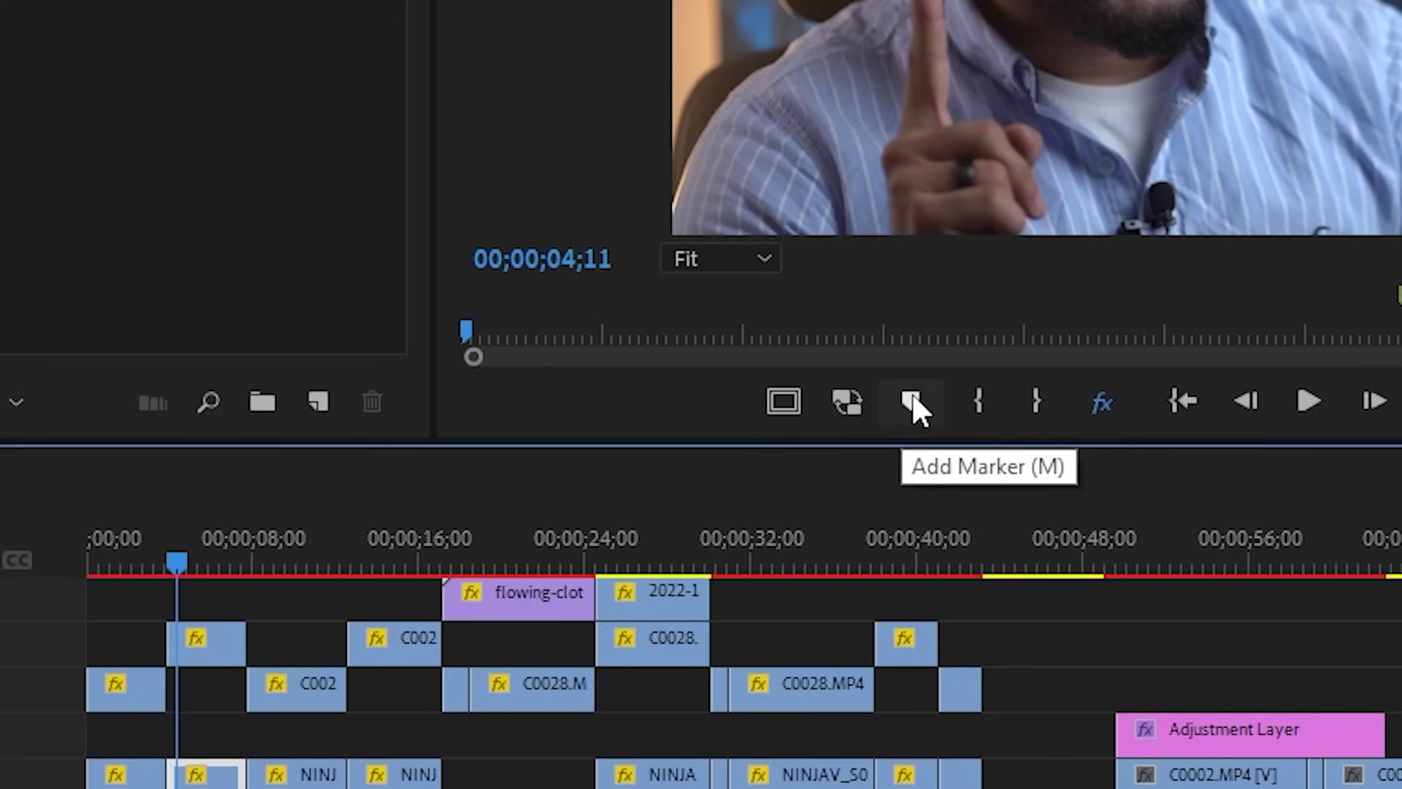
Step: Add a marker at 00;00;00;00 and stretch it into a 00;00;43;07-long range
click(913, 397)
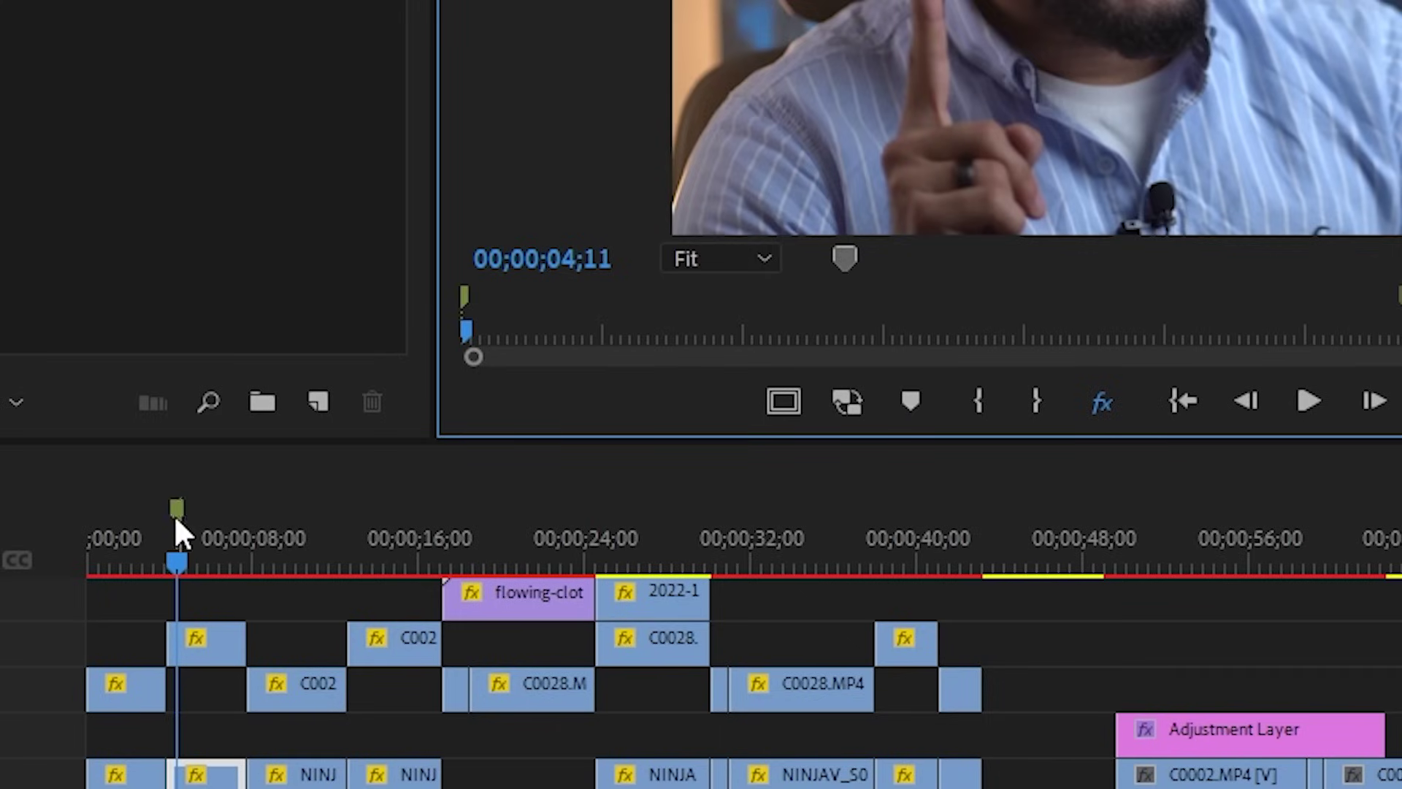
mouse_move(176, 516)
mouse_down()
mouse_move(197, 485)
mouse_move(187, 501)
mouse_up()
alt+click(179, 512)
drag(236, 504, 866, 524)
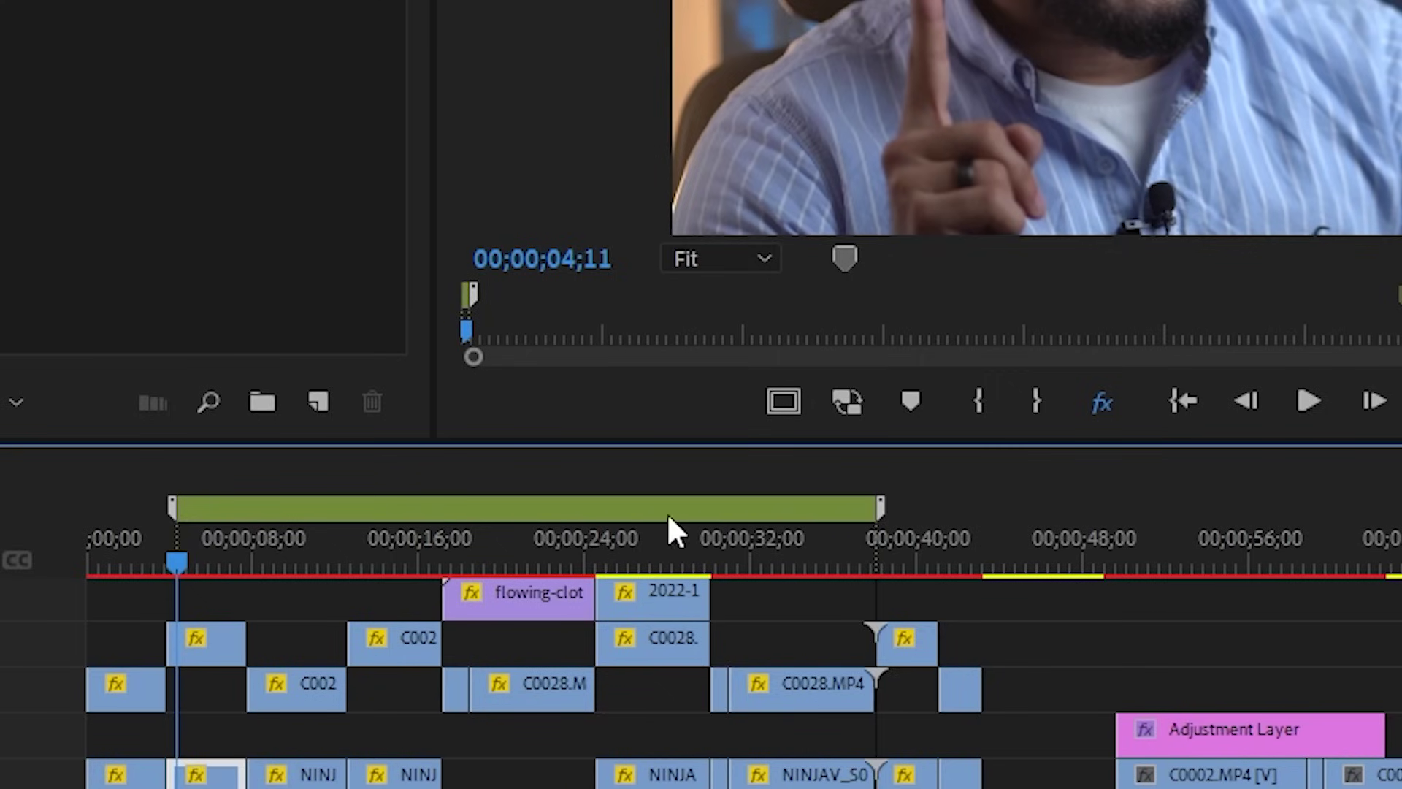
drag(679, 530, 928, 533)
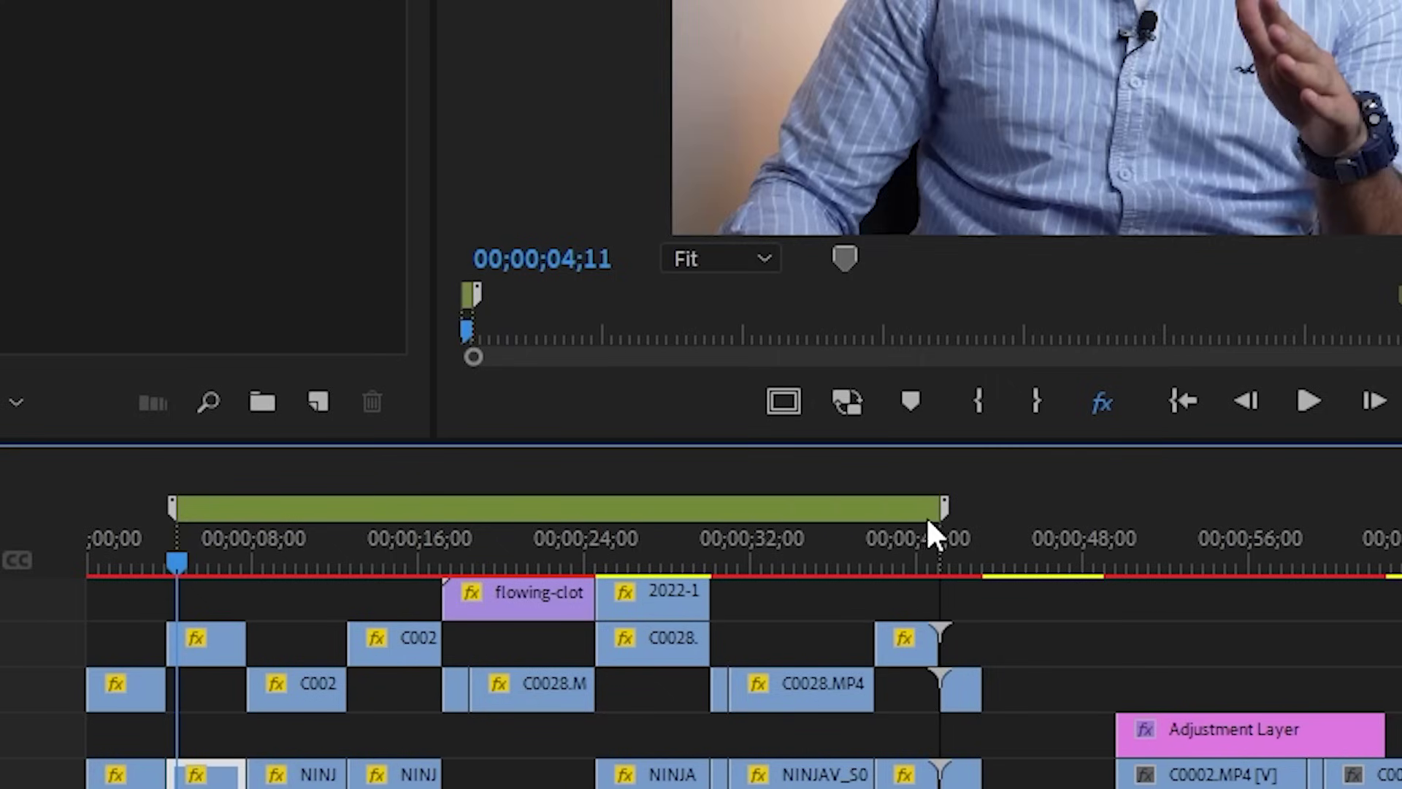
drag(923, 515, 987, 510)
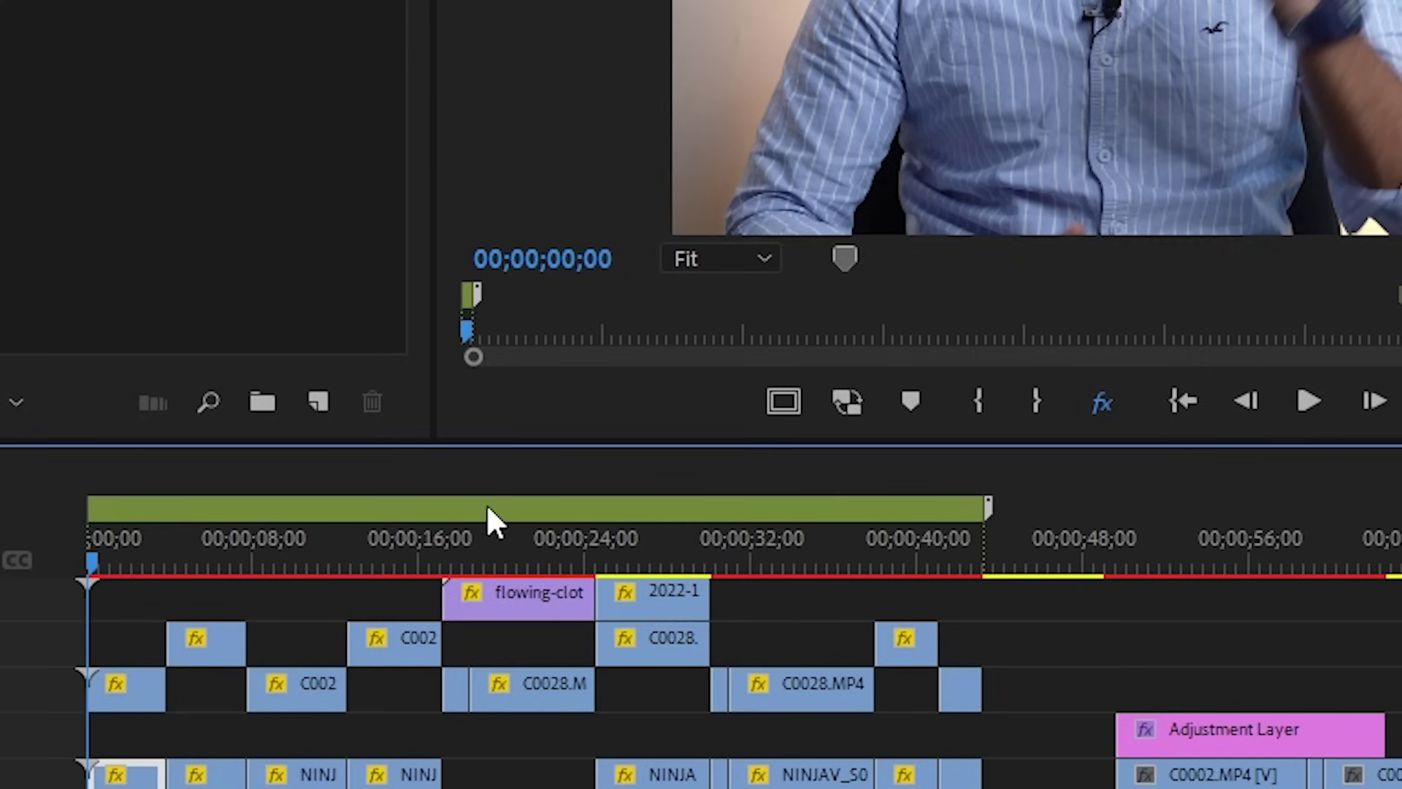
double_click(487, 509)
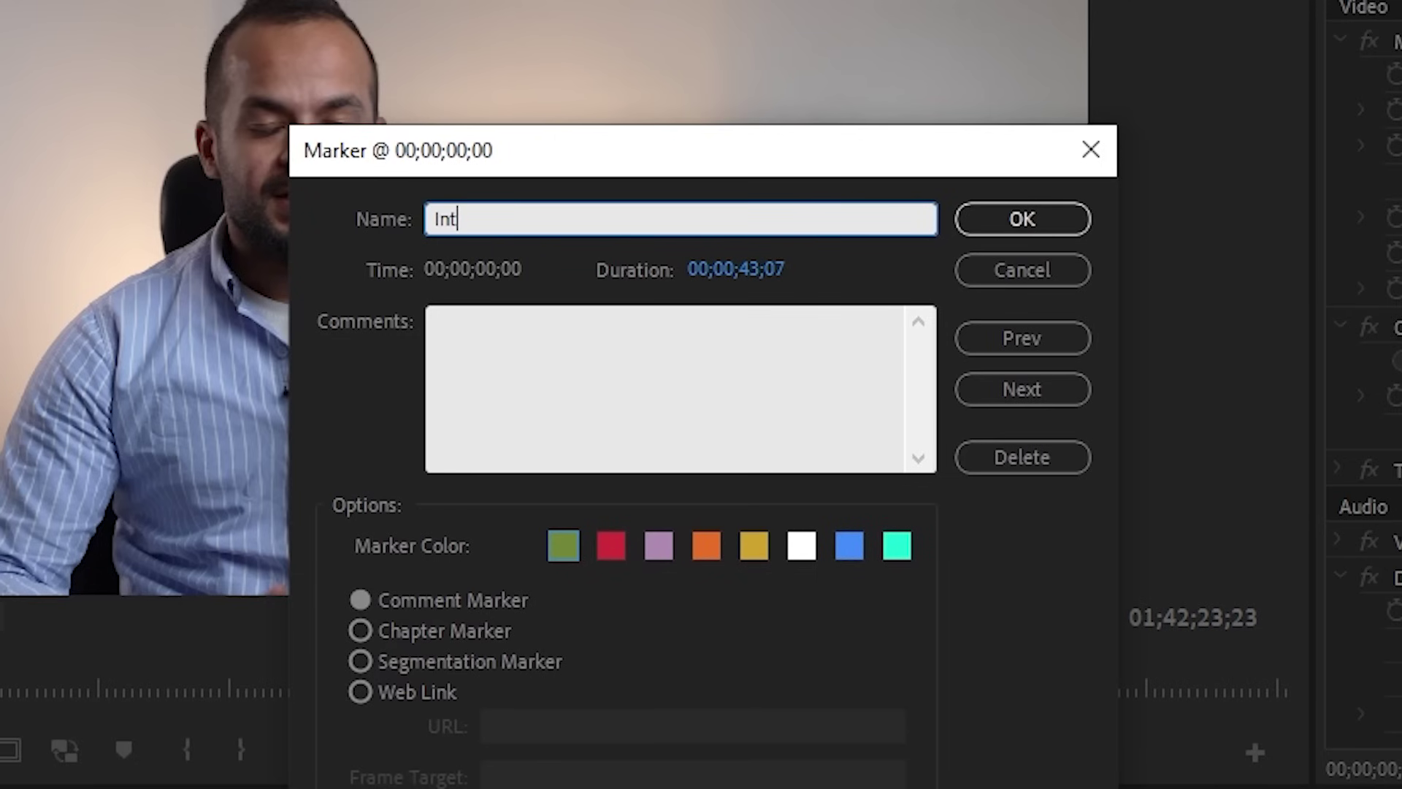
Step: Name the 43-second range marker 'Intro' and recolour it from green to red
text(ro)
click(1022, 219)
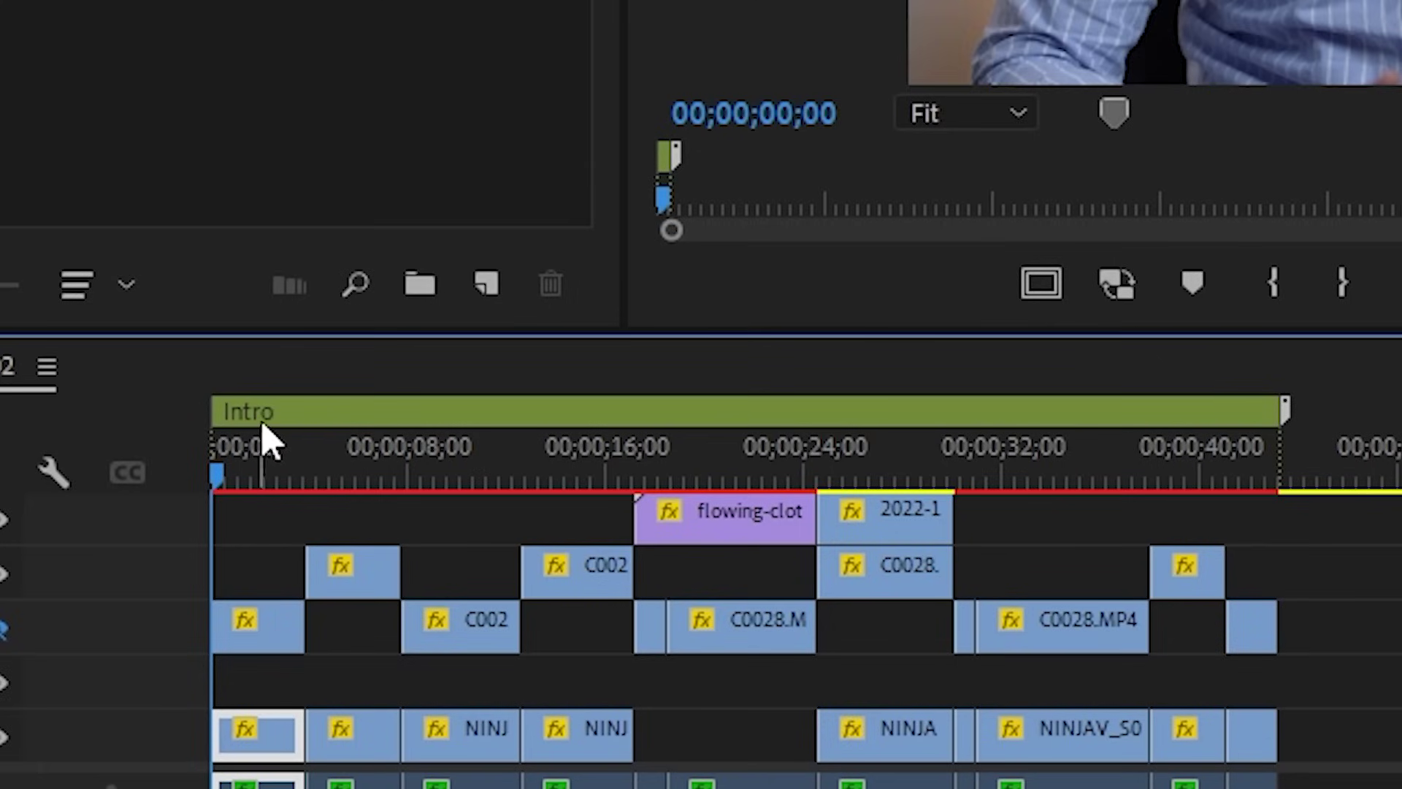
mouse_move(255, 438)
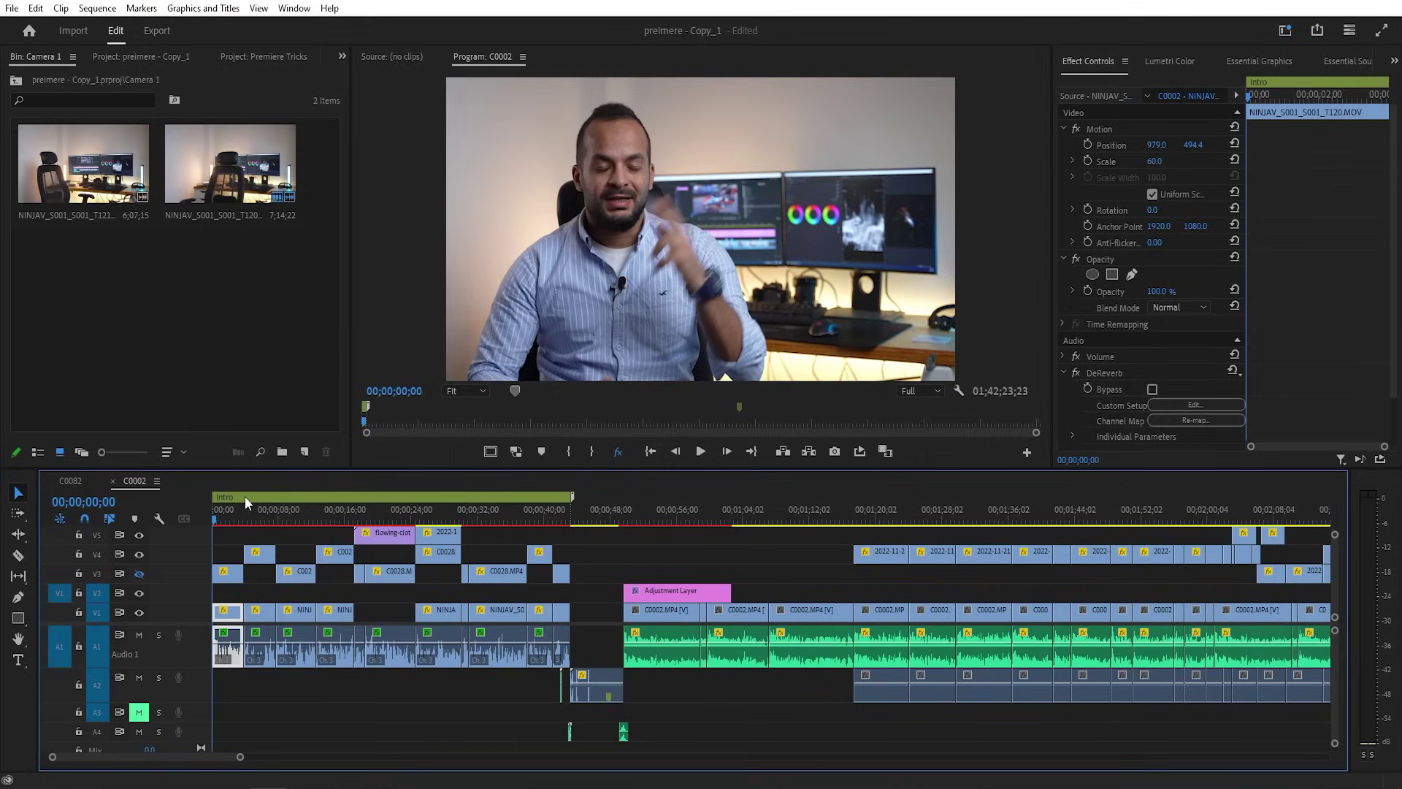
double_click(301, 499)
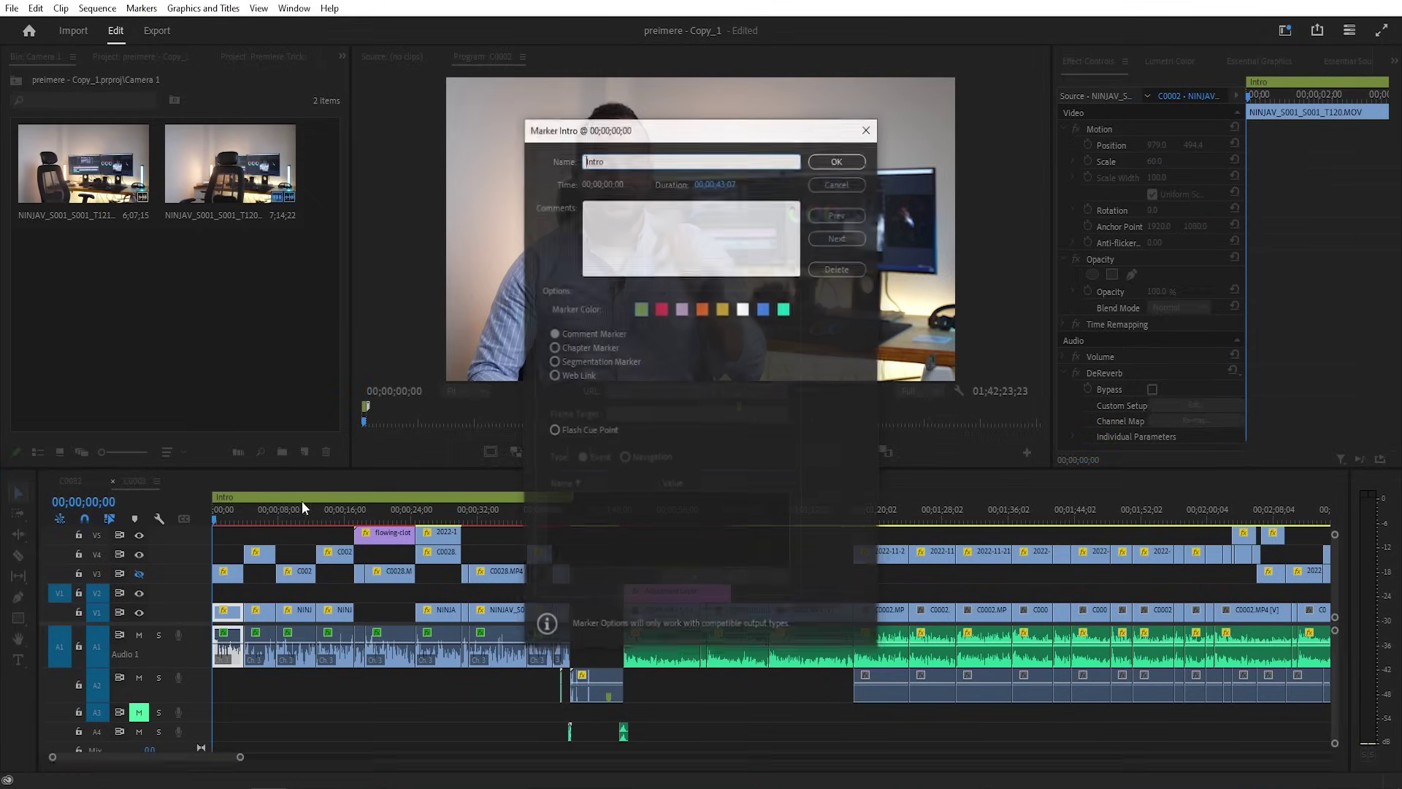
click(664, 308)
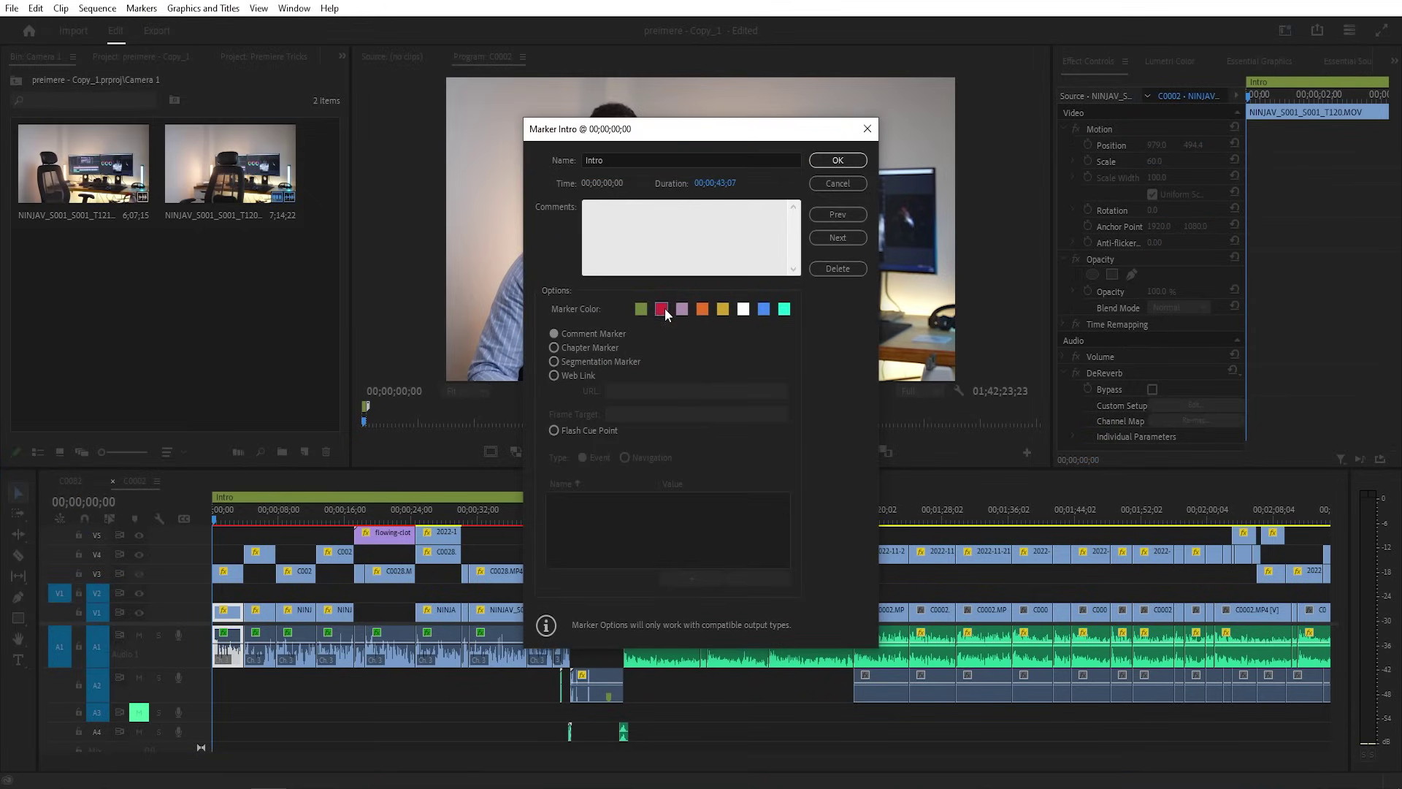
click(838, 161)
key(minus)
key(minus)
key(minus)
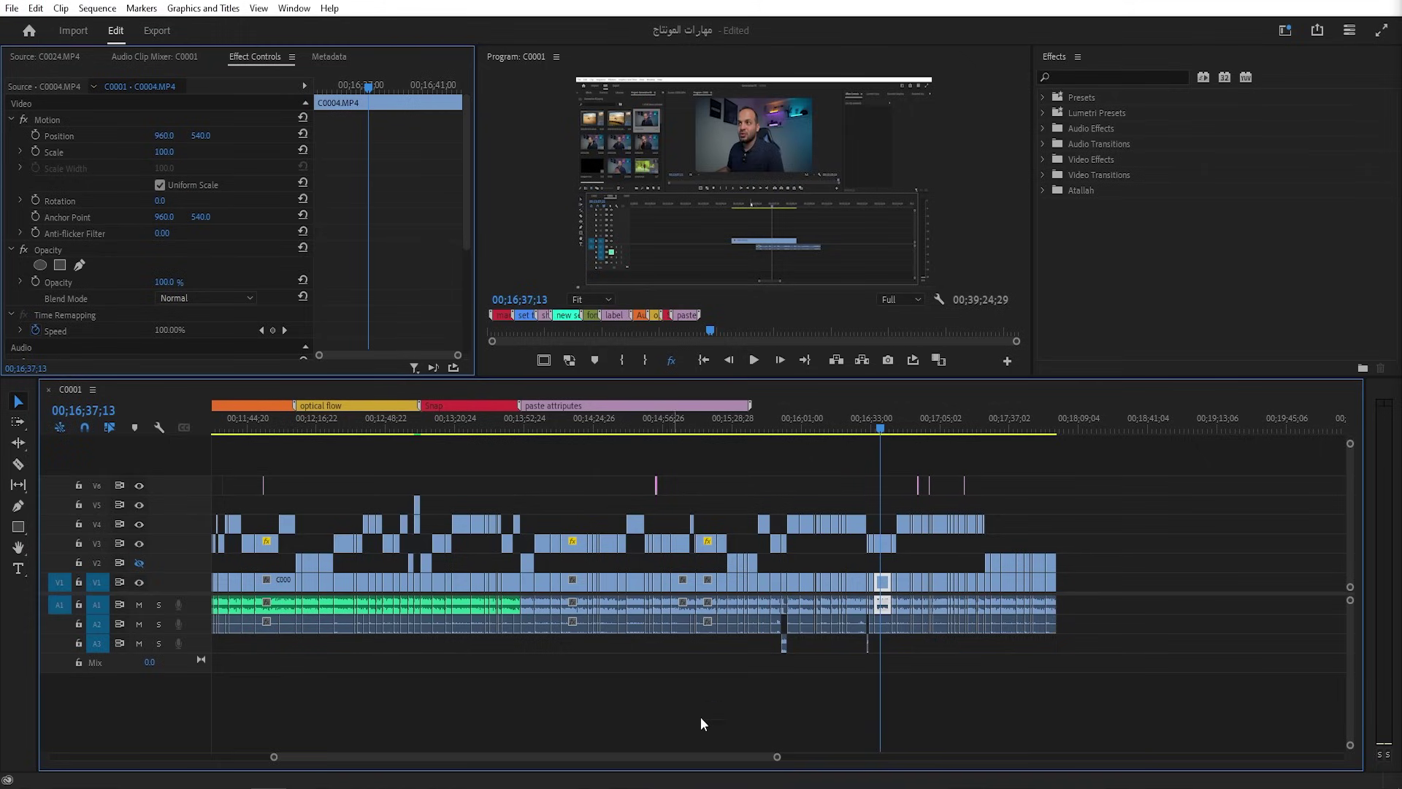
Step: Widen the monitor's marker labels, then jump to the fonts, markers and show only keyframe markers
drag(1017, 342, 879, 340)
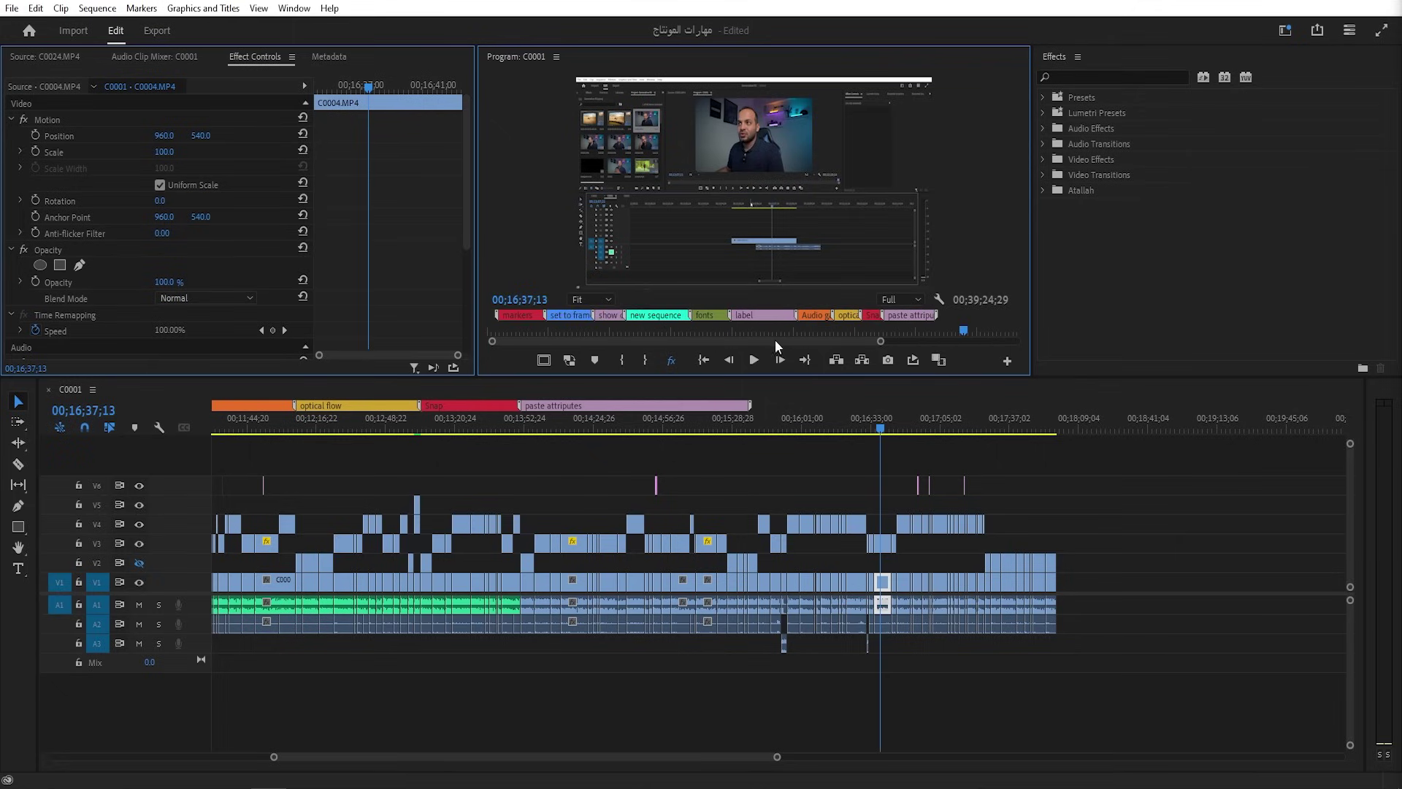
click(707, 318)
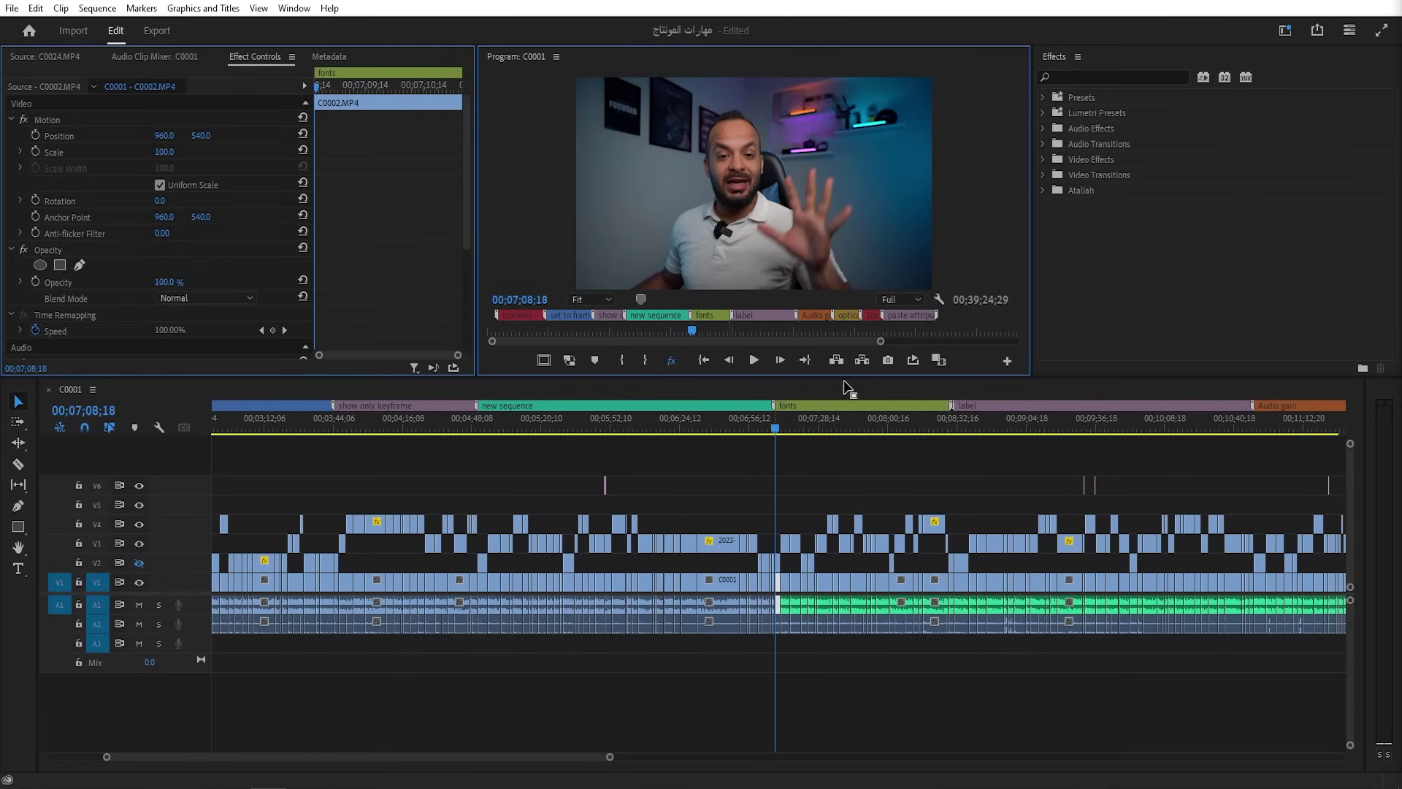
click(537, 315)
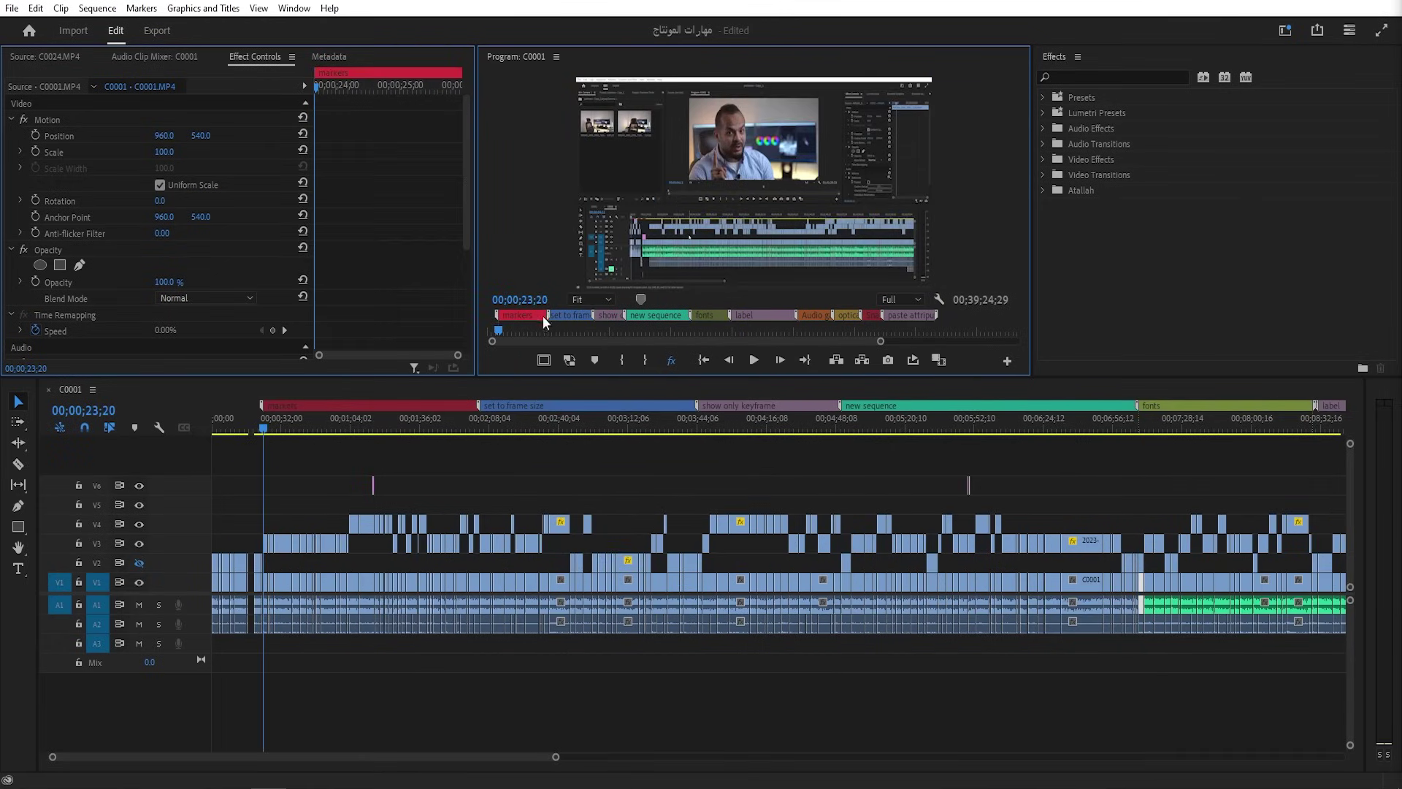
click(608, 317)
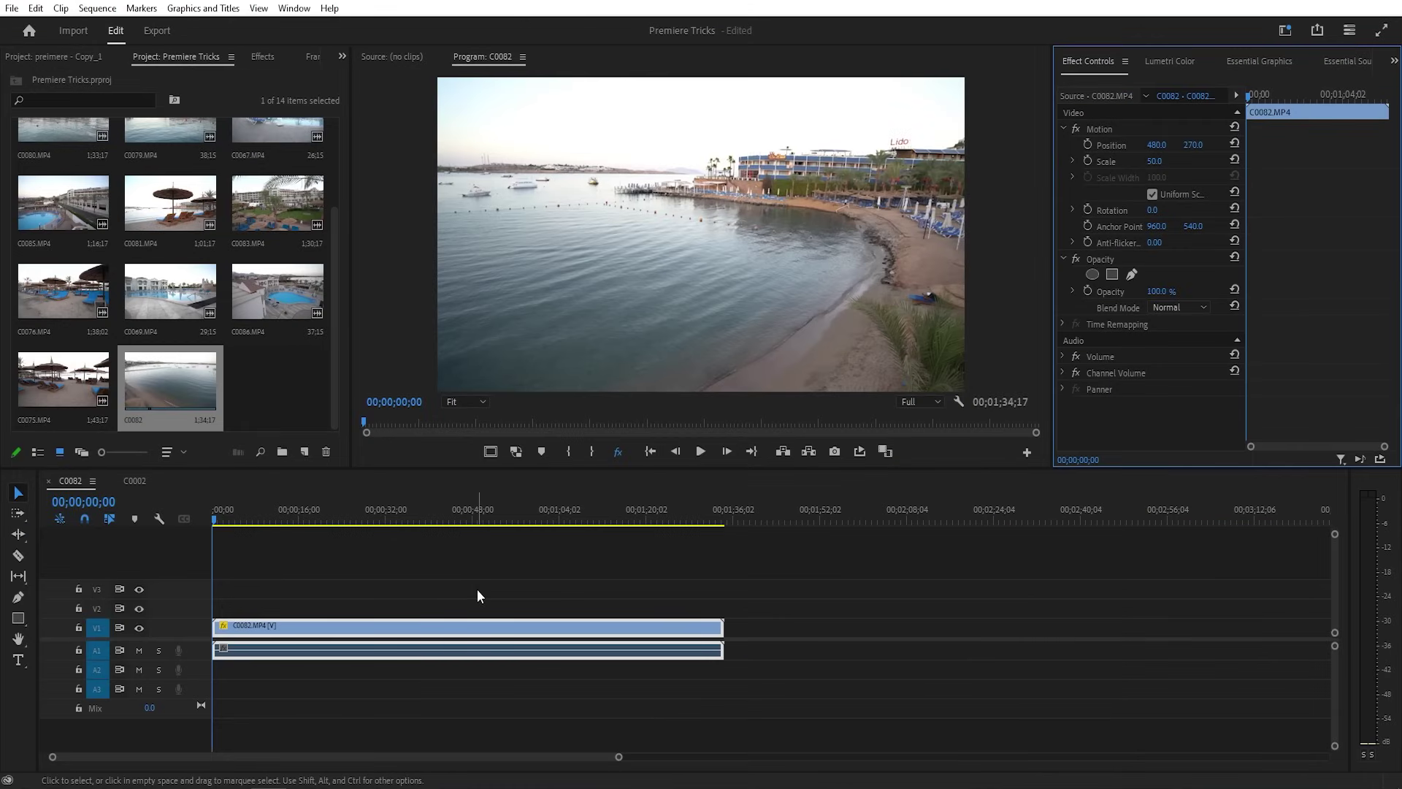
Step: Place clip C0079 on the timeline right after C0082
key(minus)
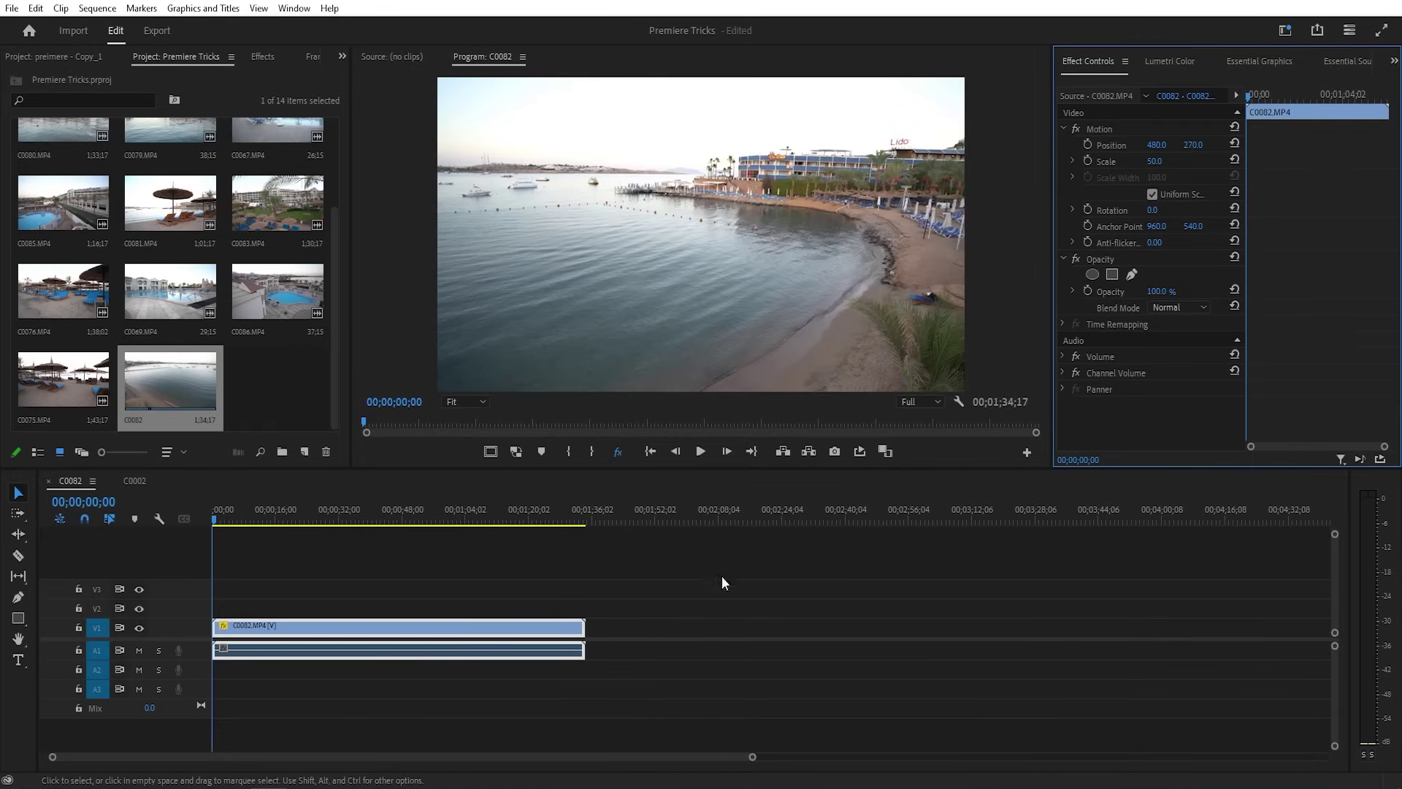
scroll(185, 280, up, 2)
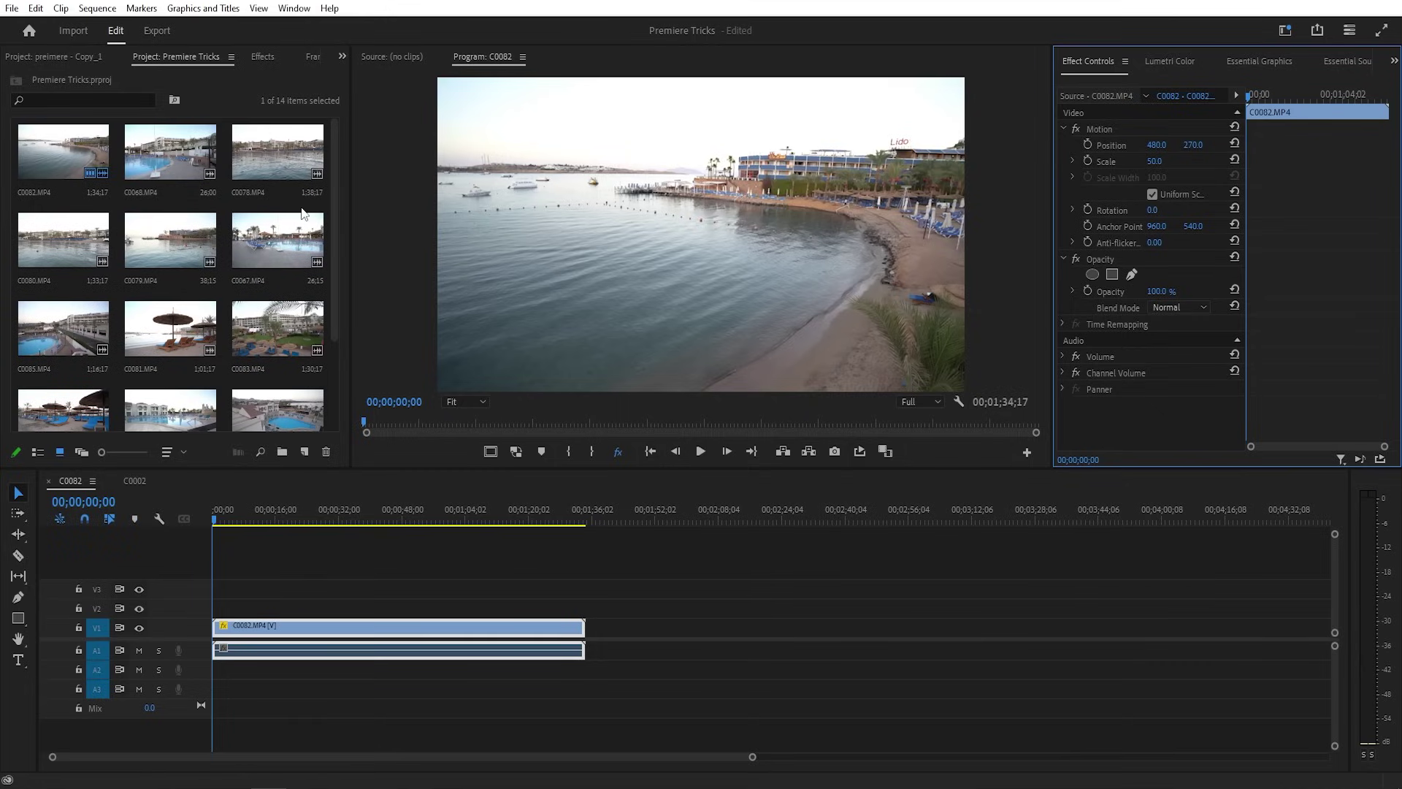
drag(170, 241, 614, 627)
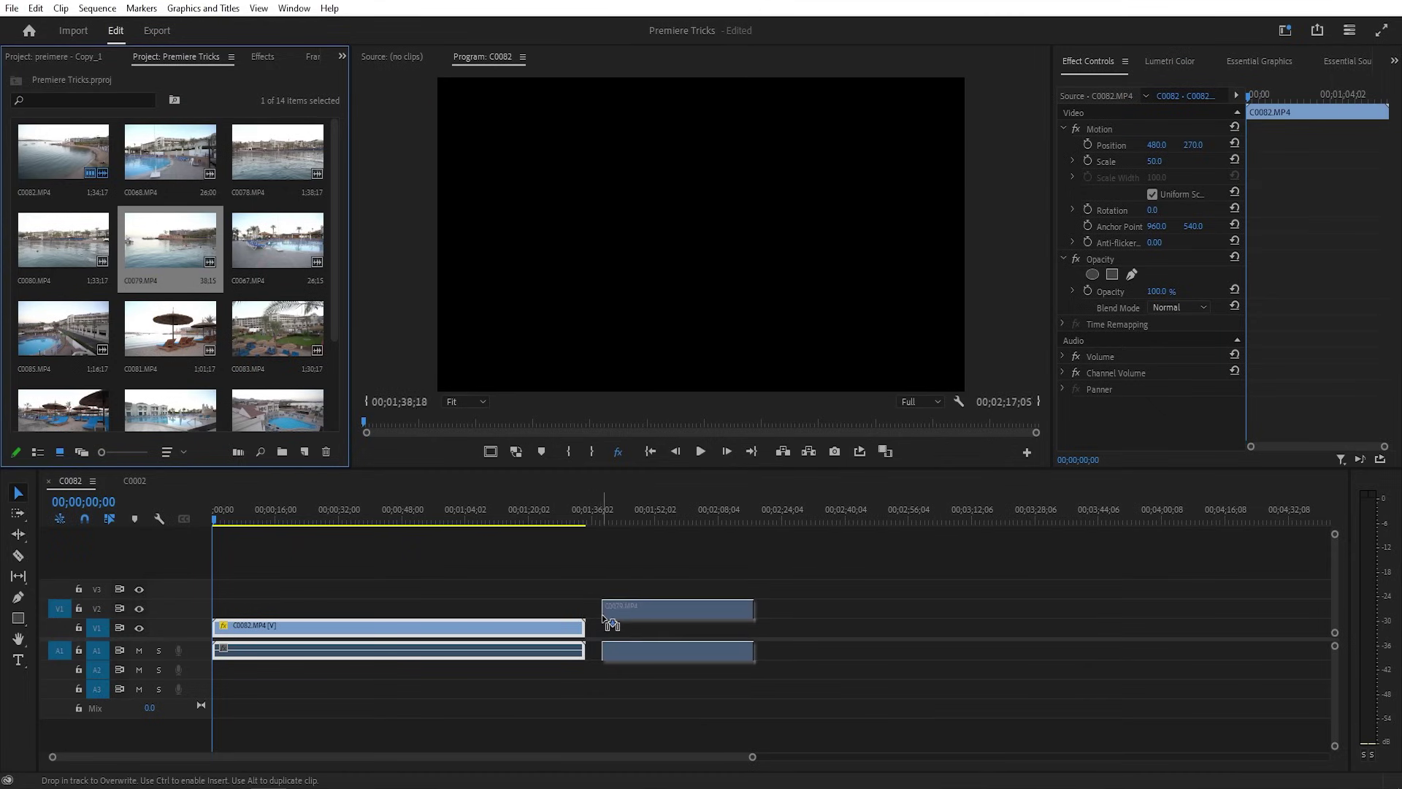
Step: Set the C0079 clip's Scale to 50 in Effect Controls
click(636, 510)
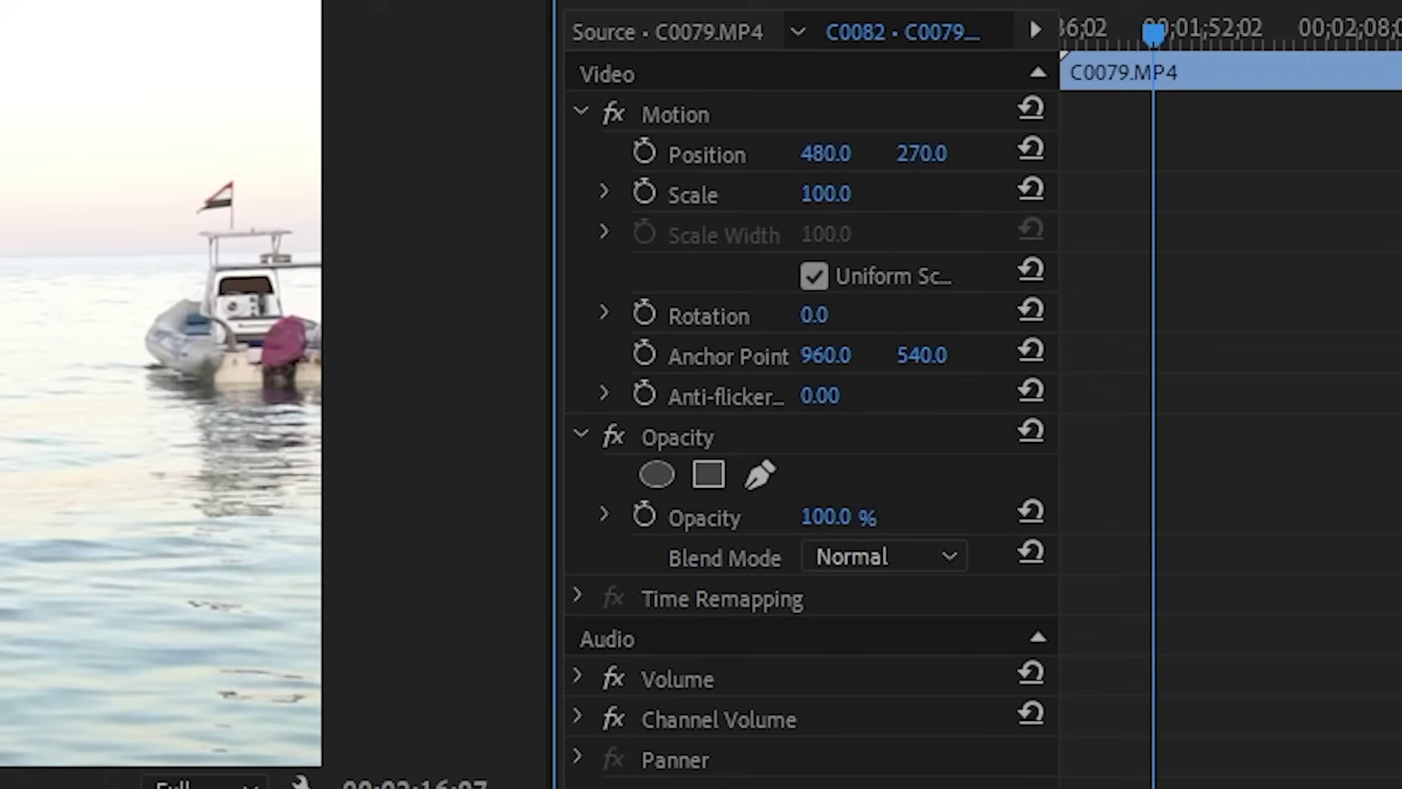
click(1161, 161)
text(50)
key(Return)
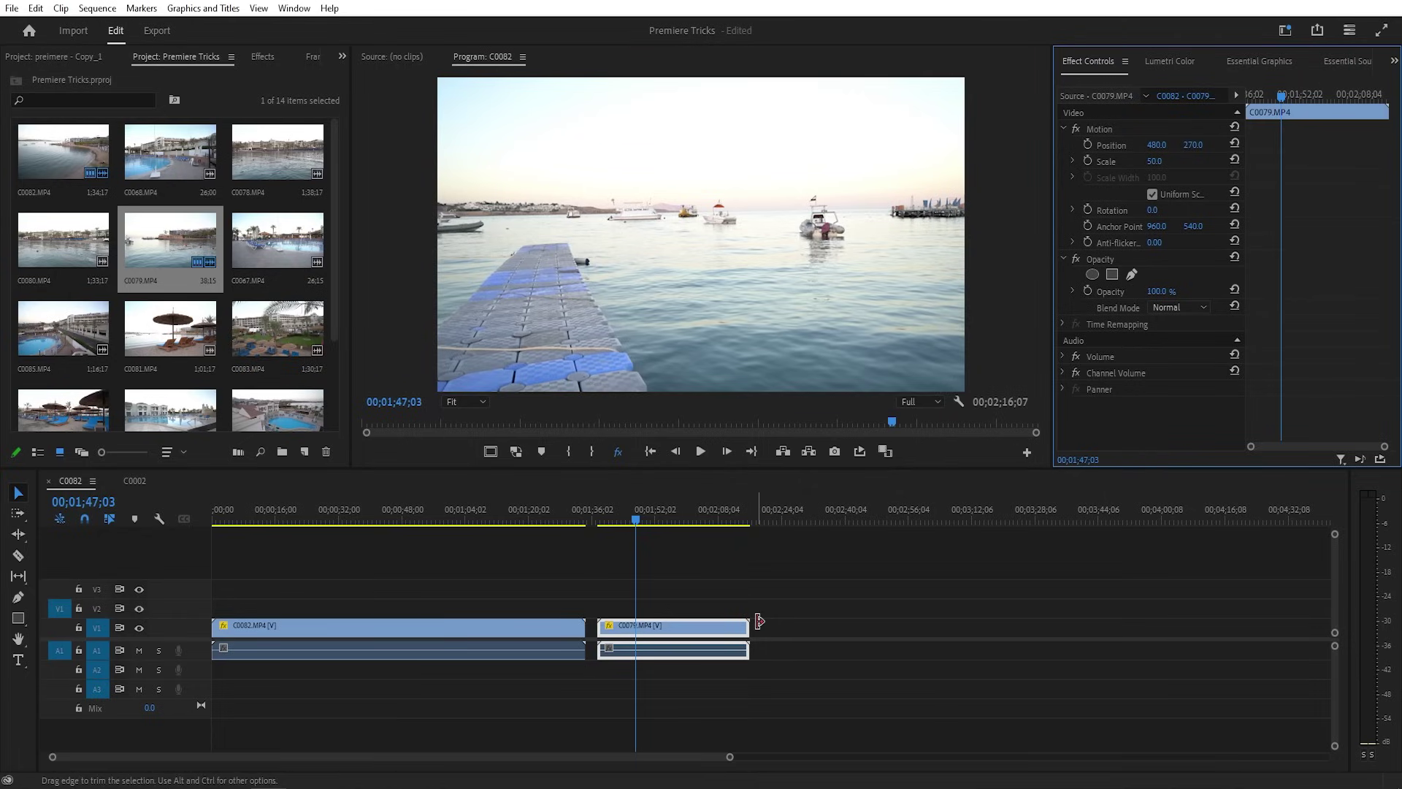
Step: In Media preferences, set Default Media Scaling to Set to frame size and save
click(37, 8)
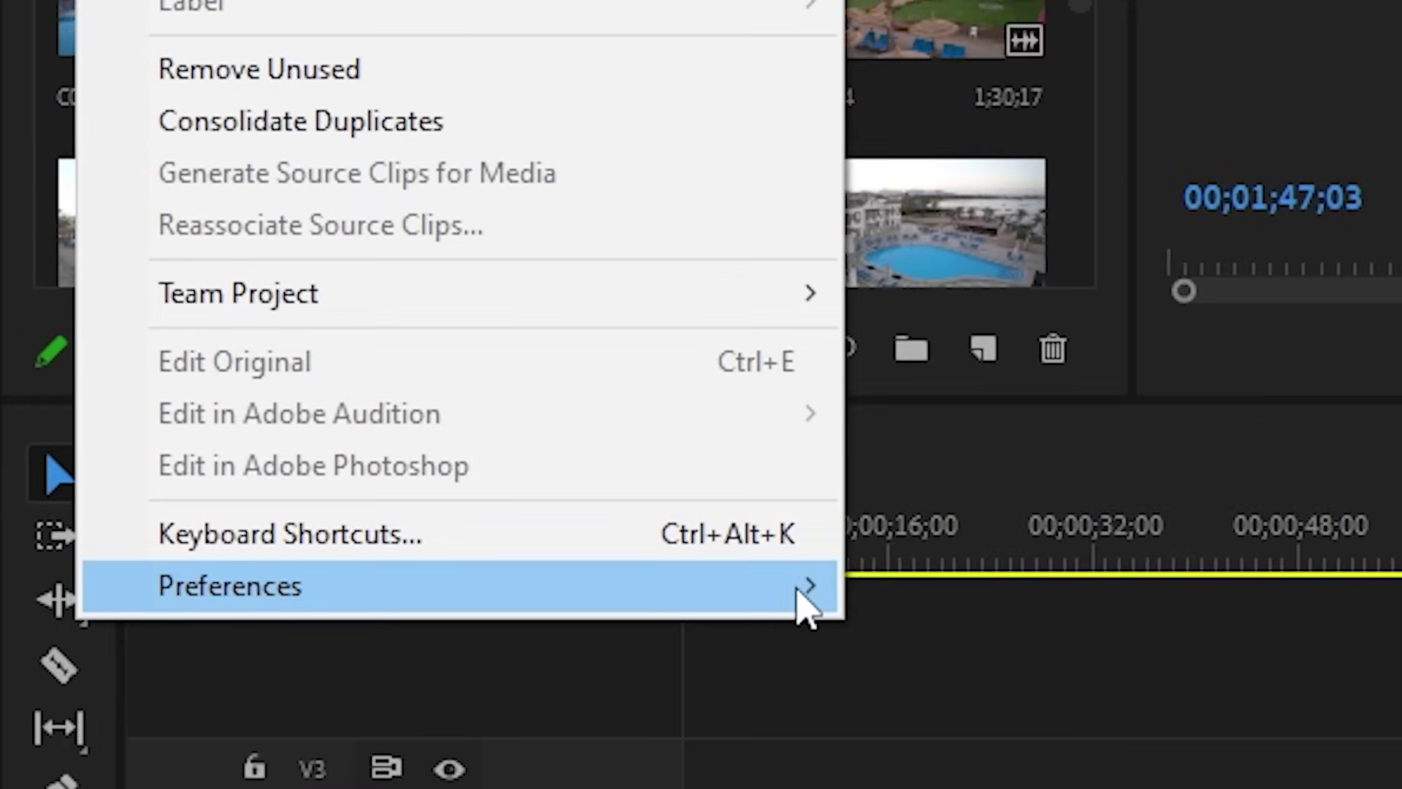
mouse_move(248, 484)
click(1037, 223)
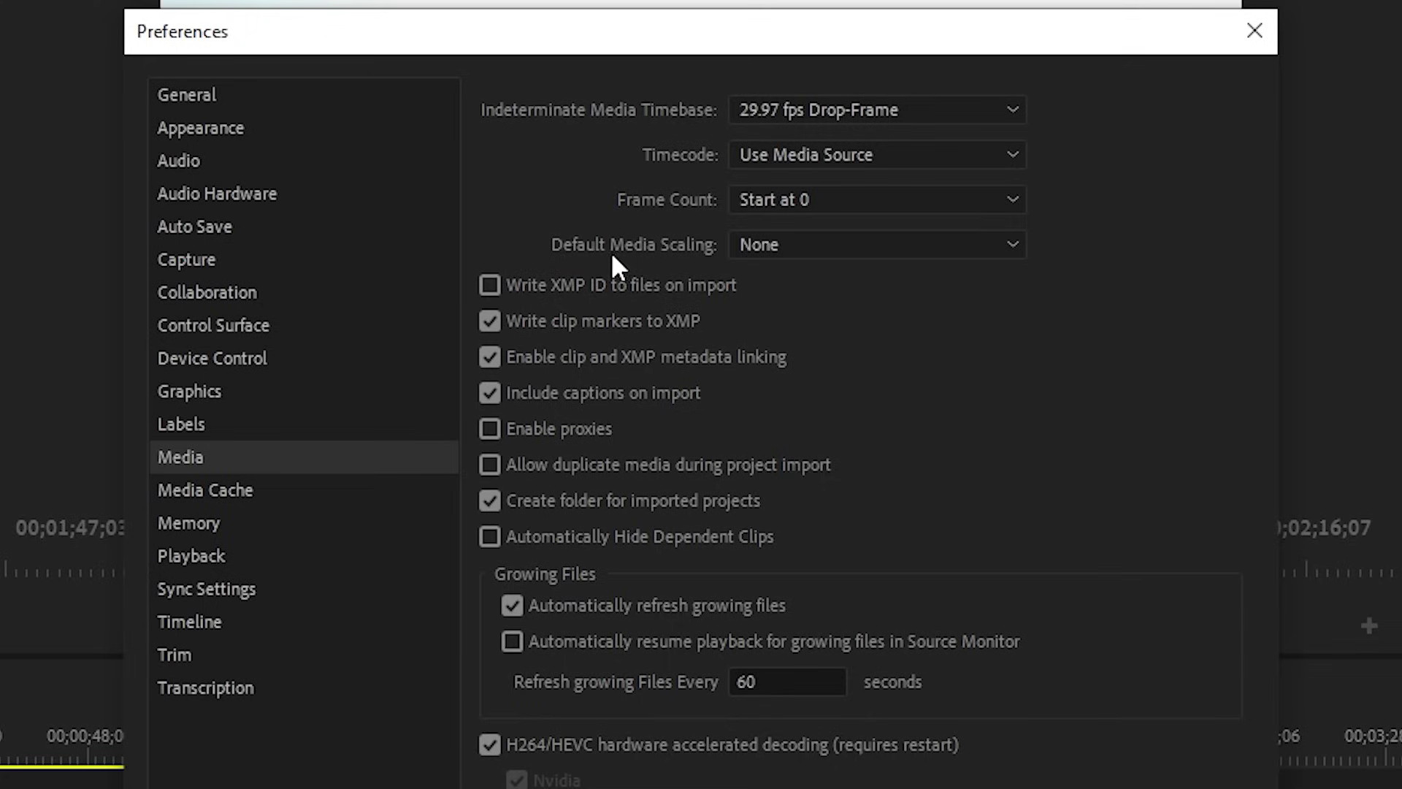
click(777, 243)
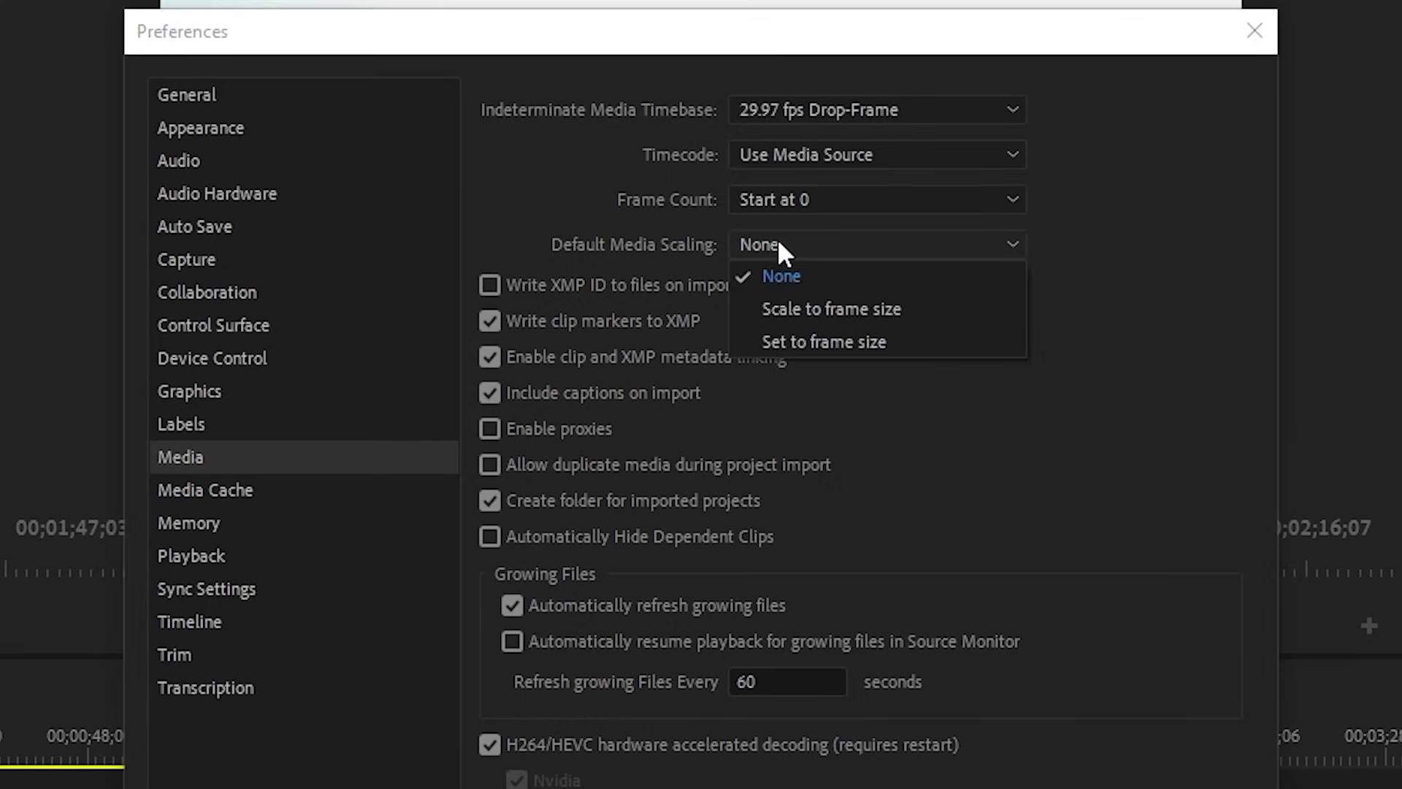
click(882, 342)
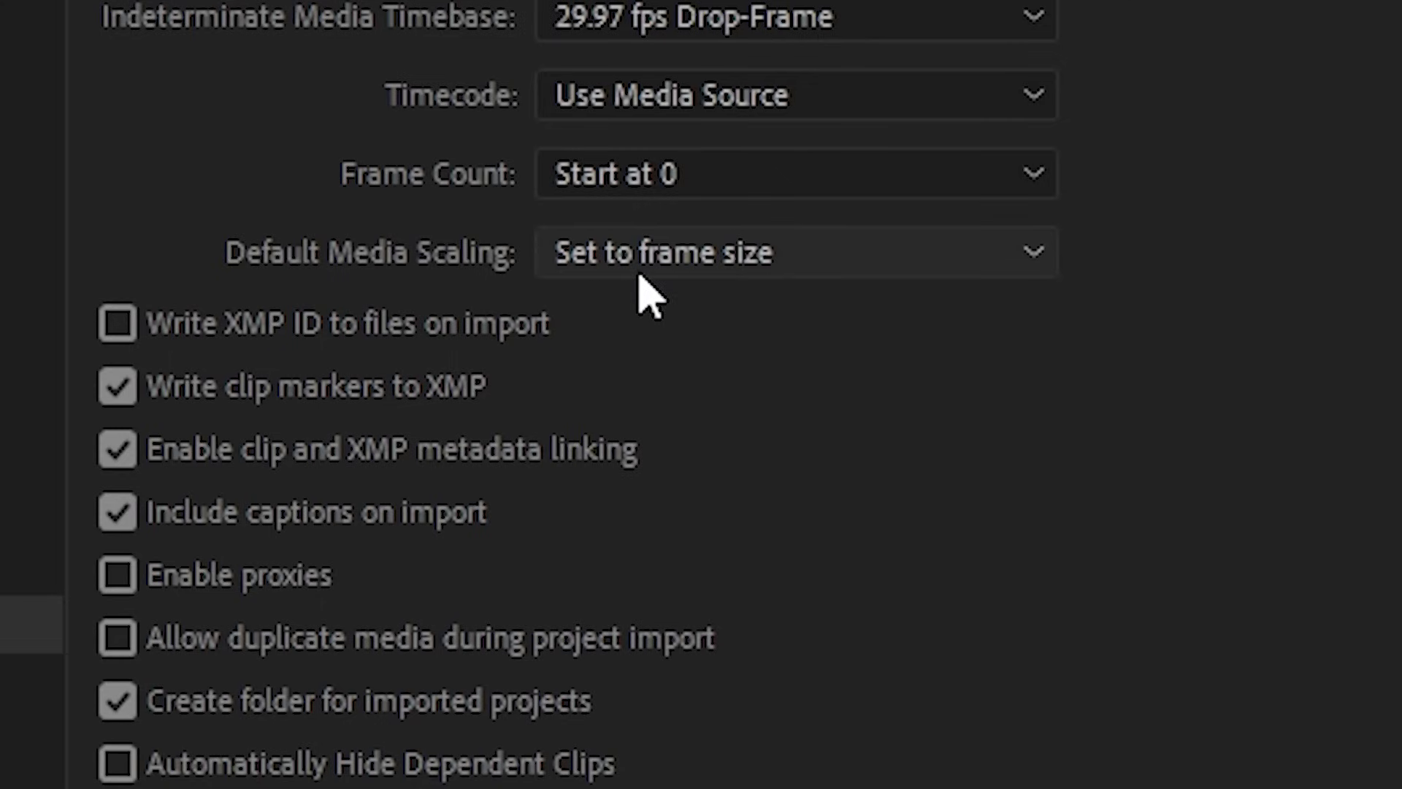
click(638, 272)
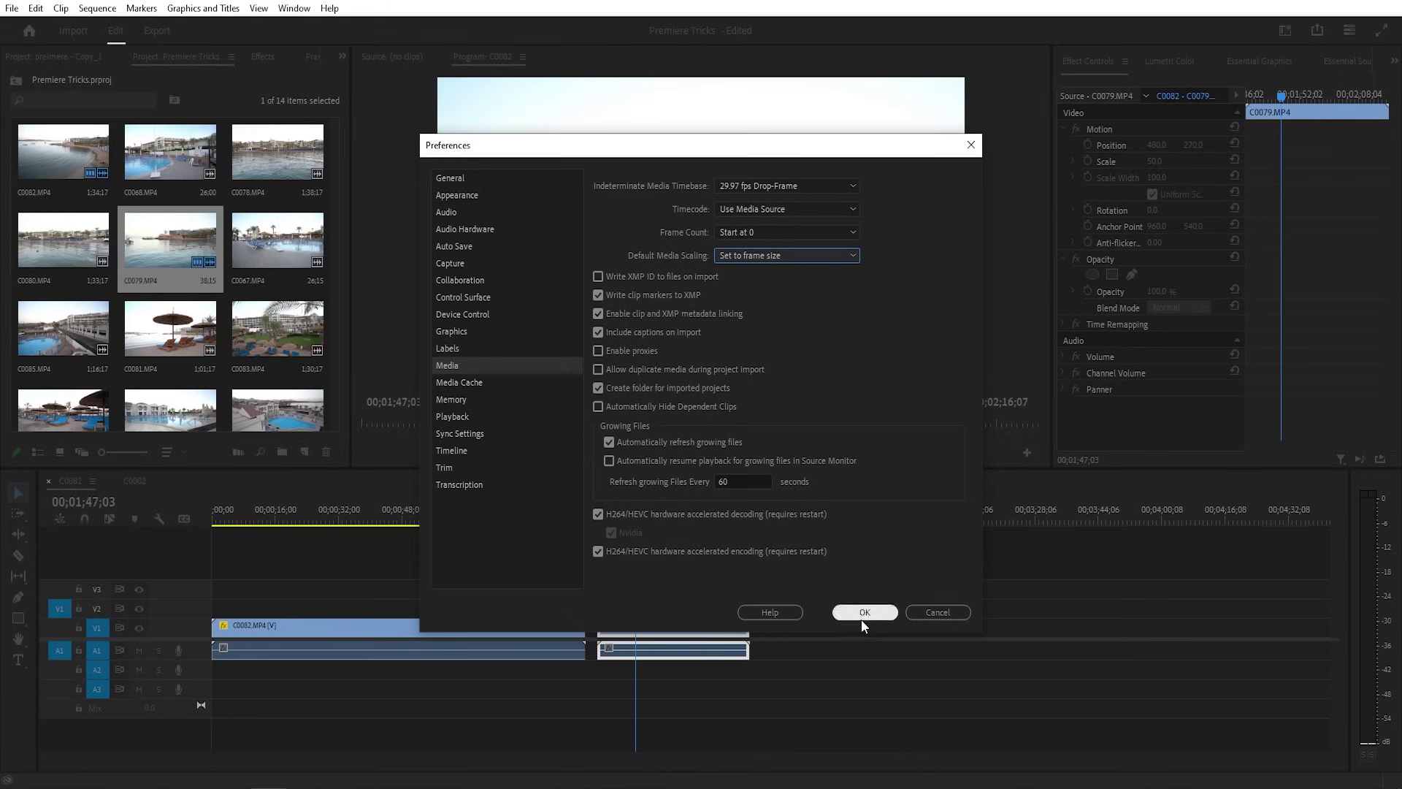
click(860, 616)
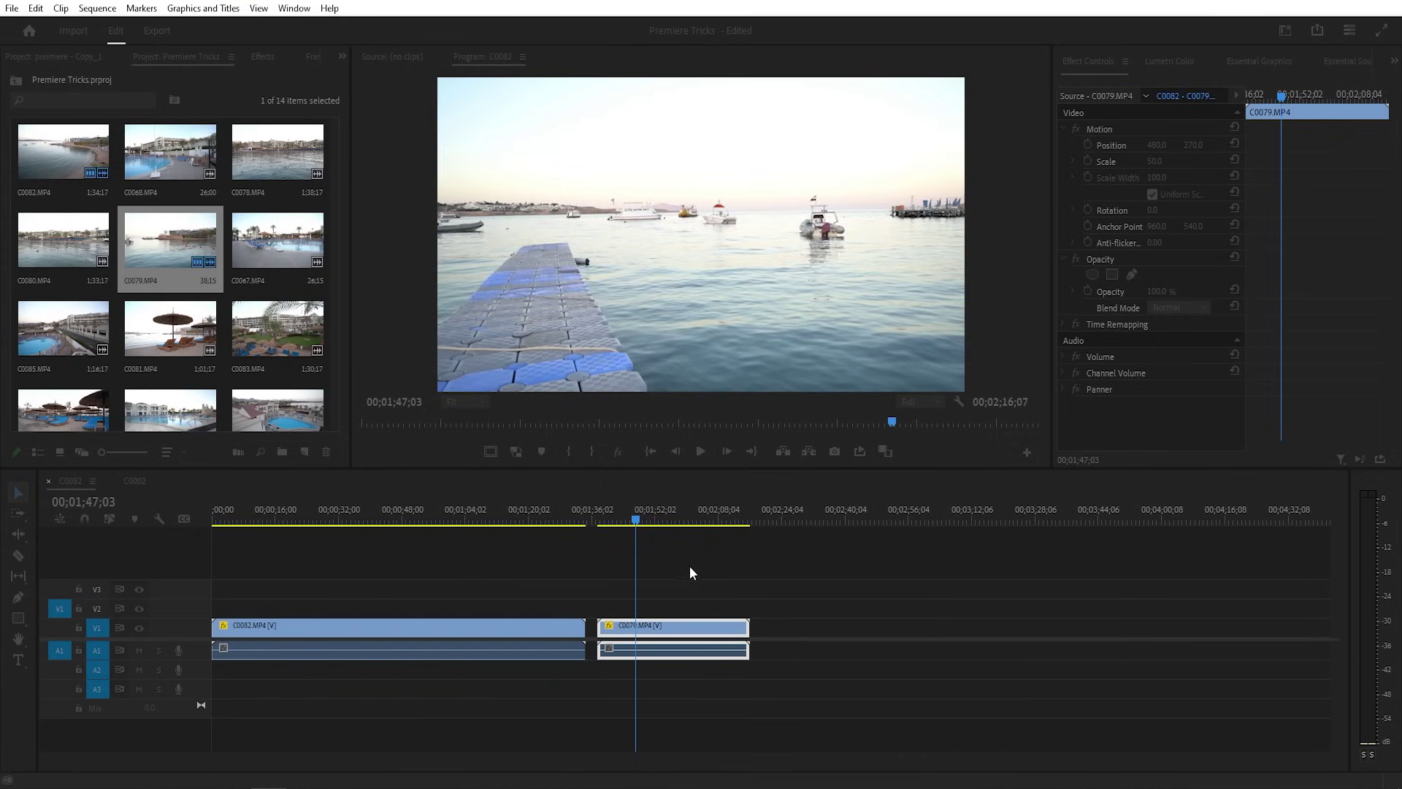
Step: Add clip C0067 after C0079 at the end of the sequence and move the playhead onto it
drag(278, 241, 778, 629)
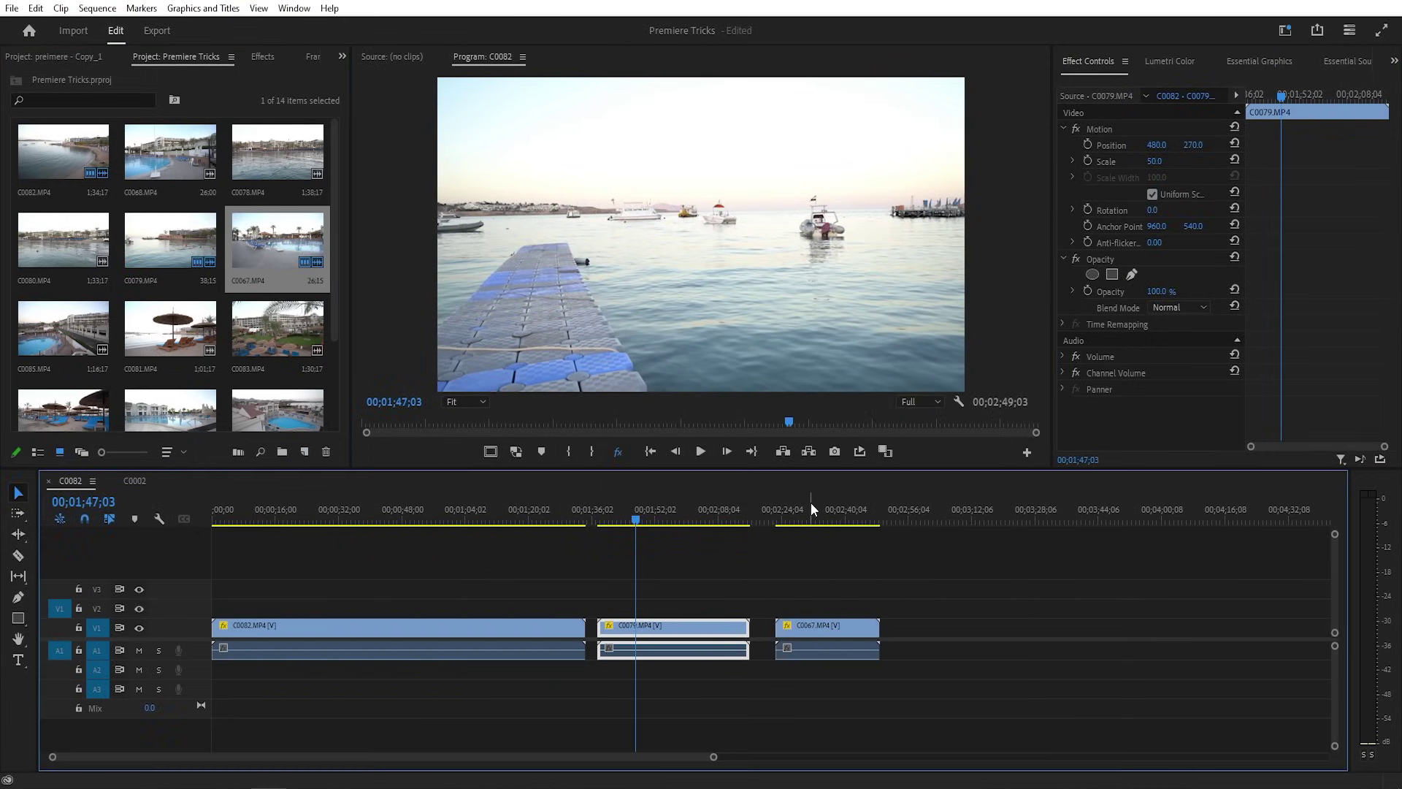
click(809, 505)
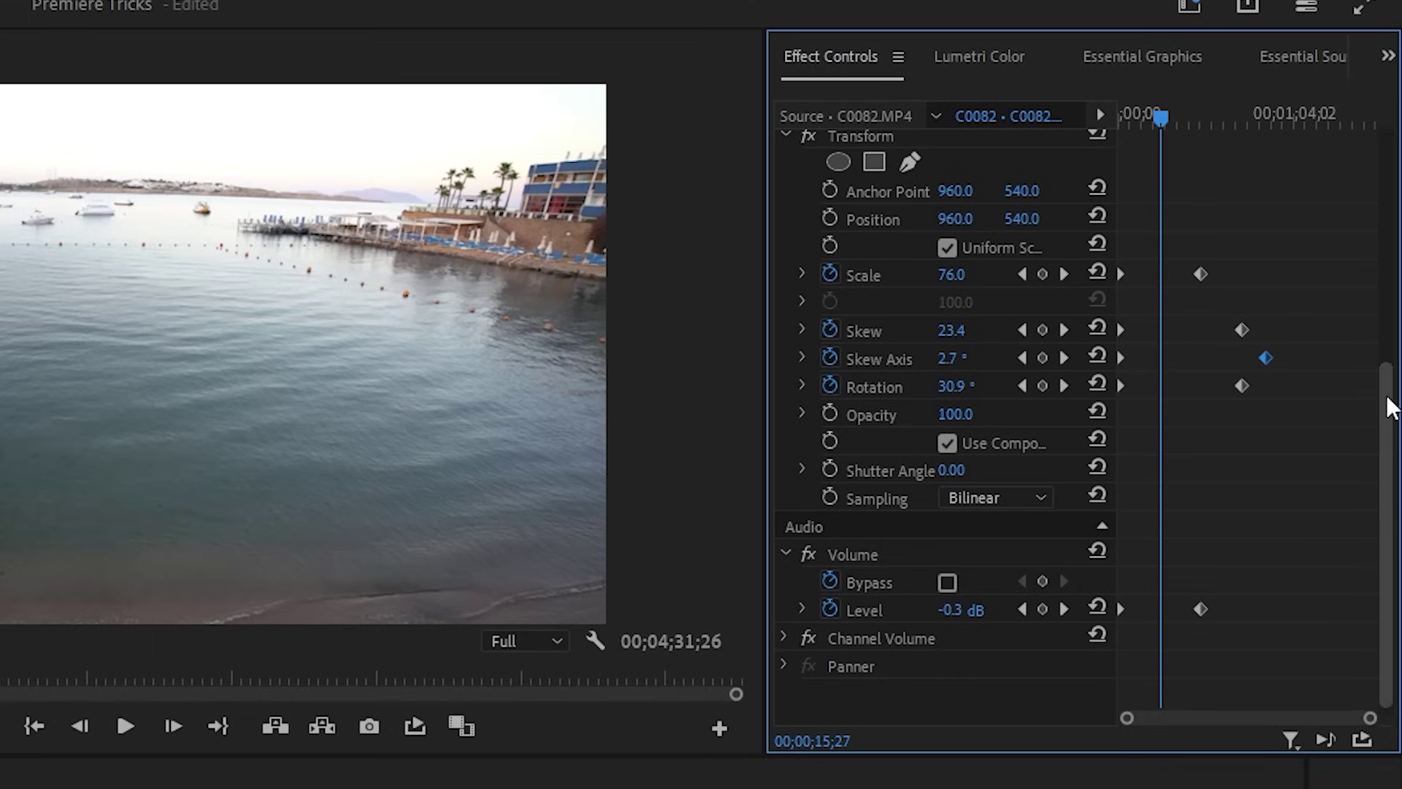
scroll(1393, 259, up, 1)
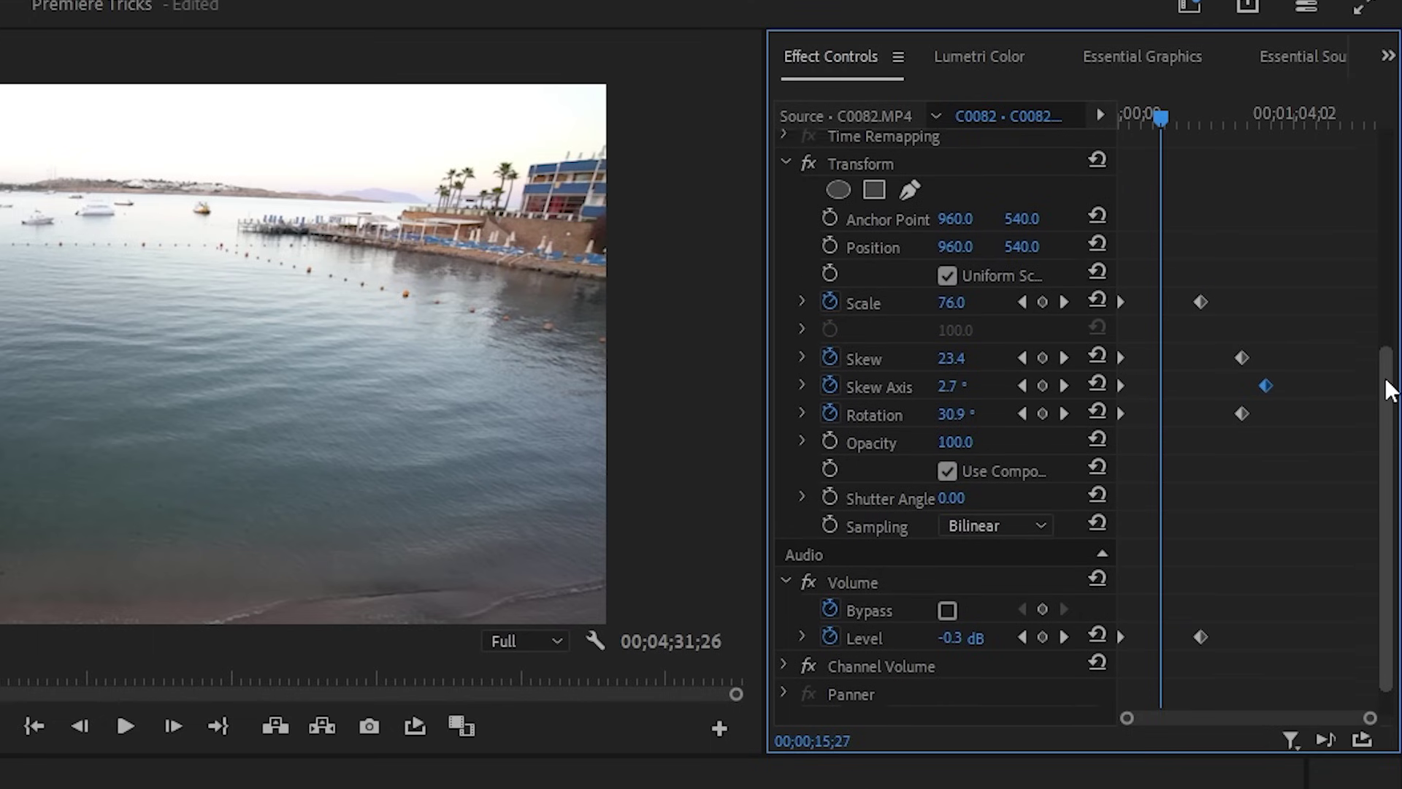
drag(1394, 490, 1360, 294)
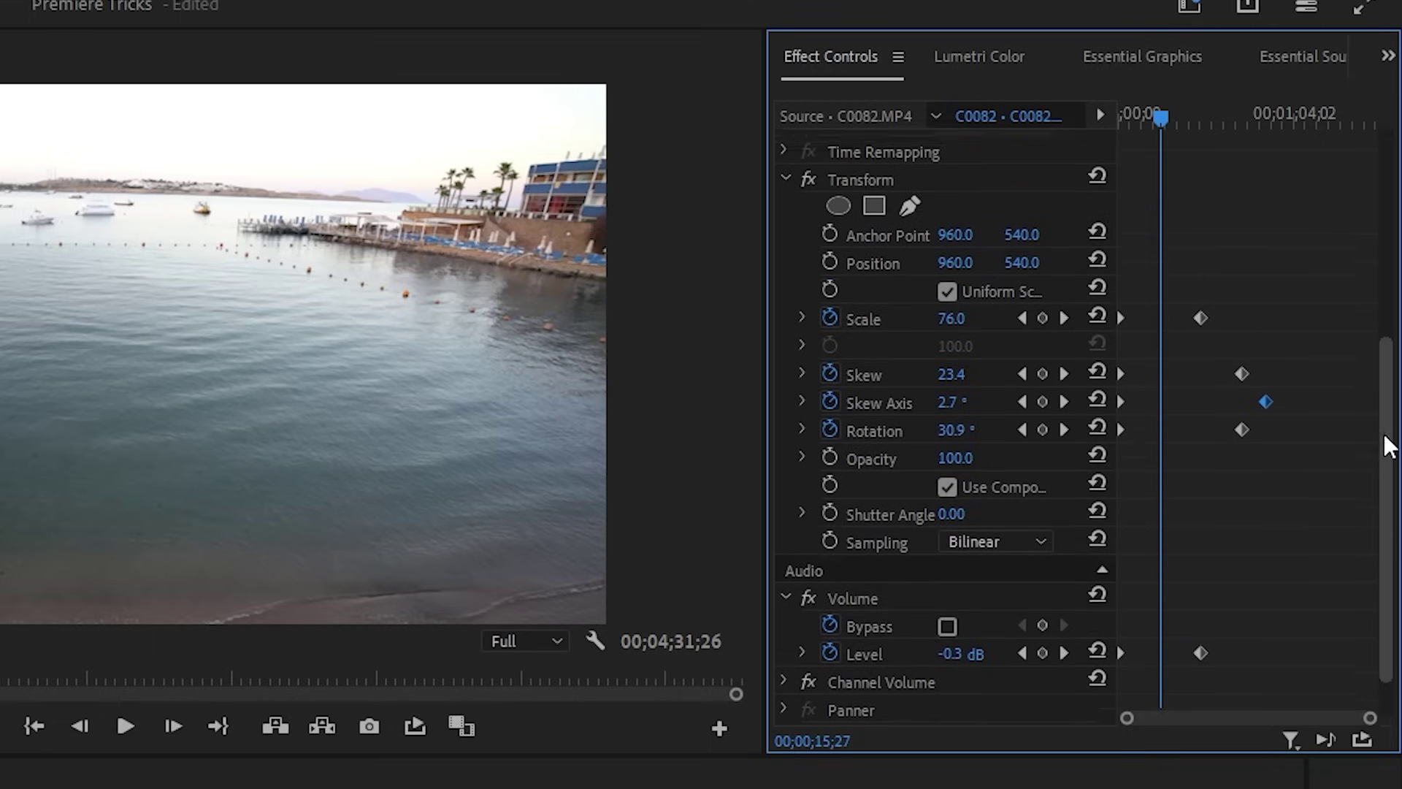
scroll(1360, 294, up, 2)
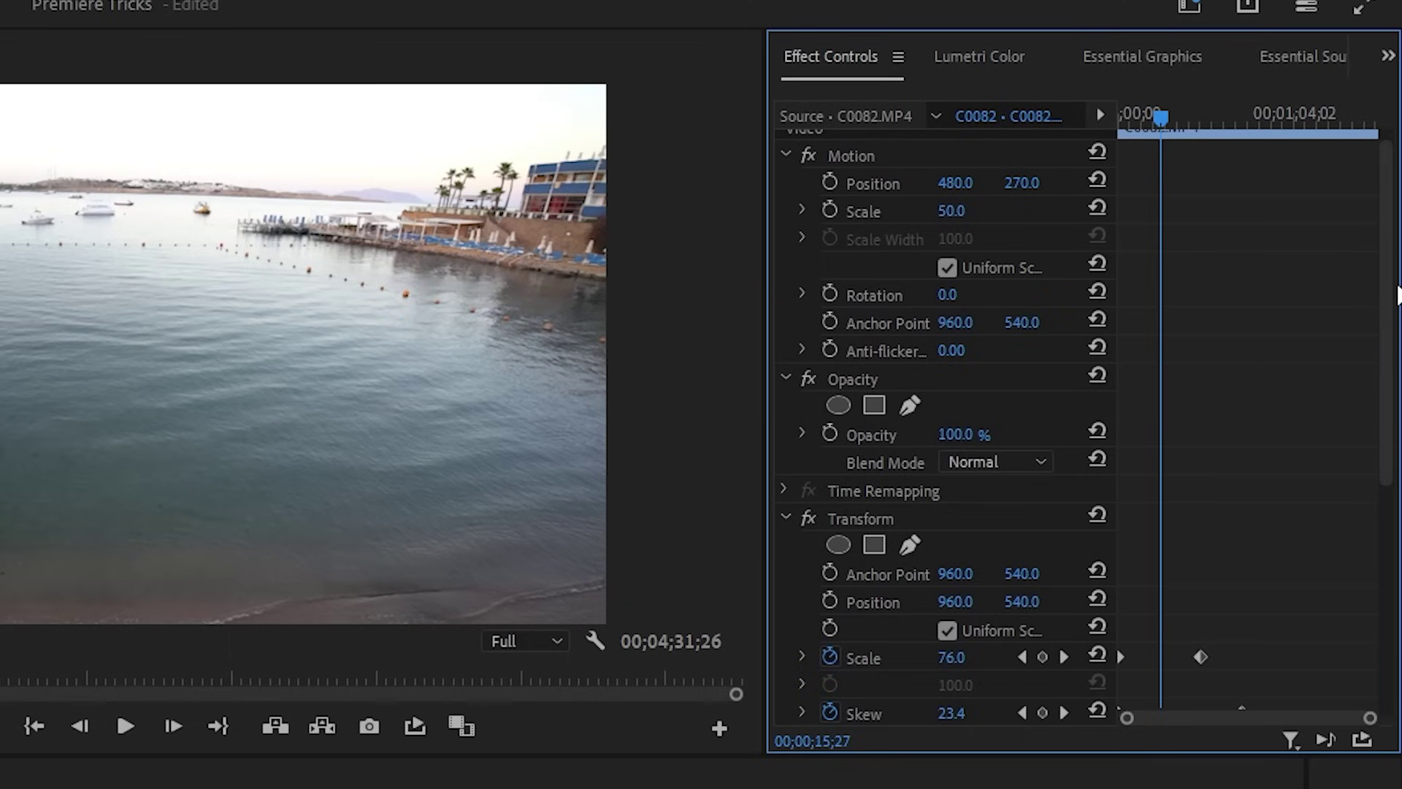
drag(1383, 309, 1368, 456)
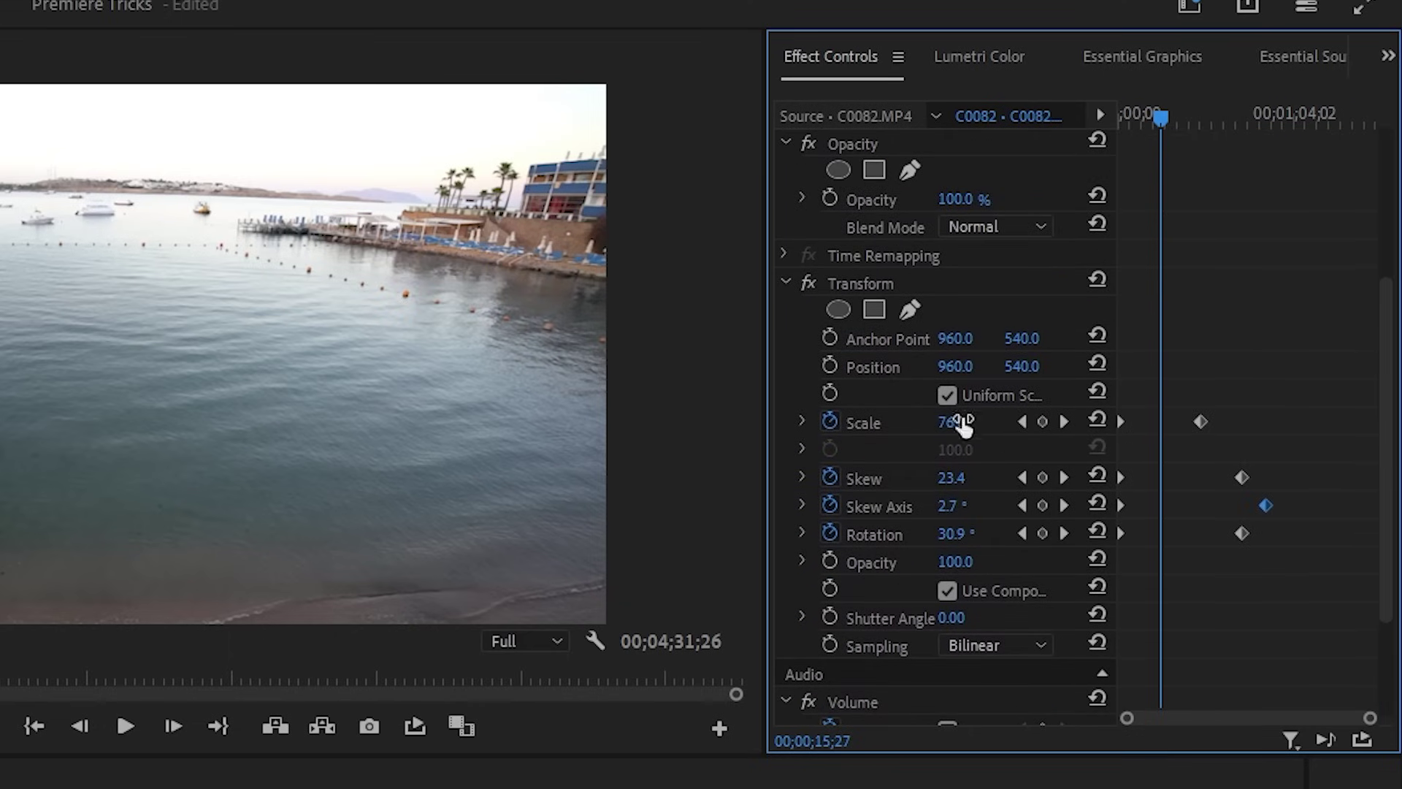
scroll(1386, 385, up, 3)
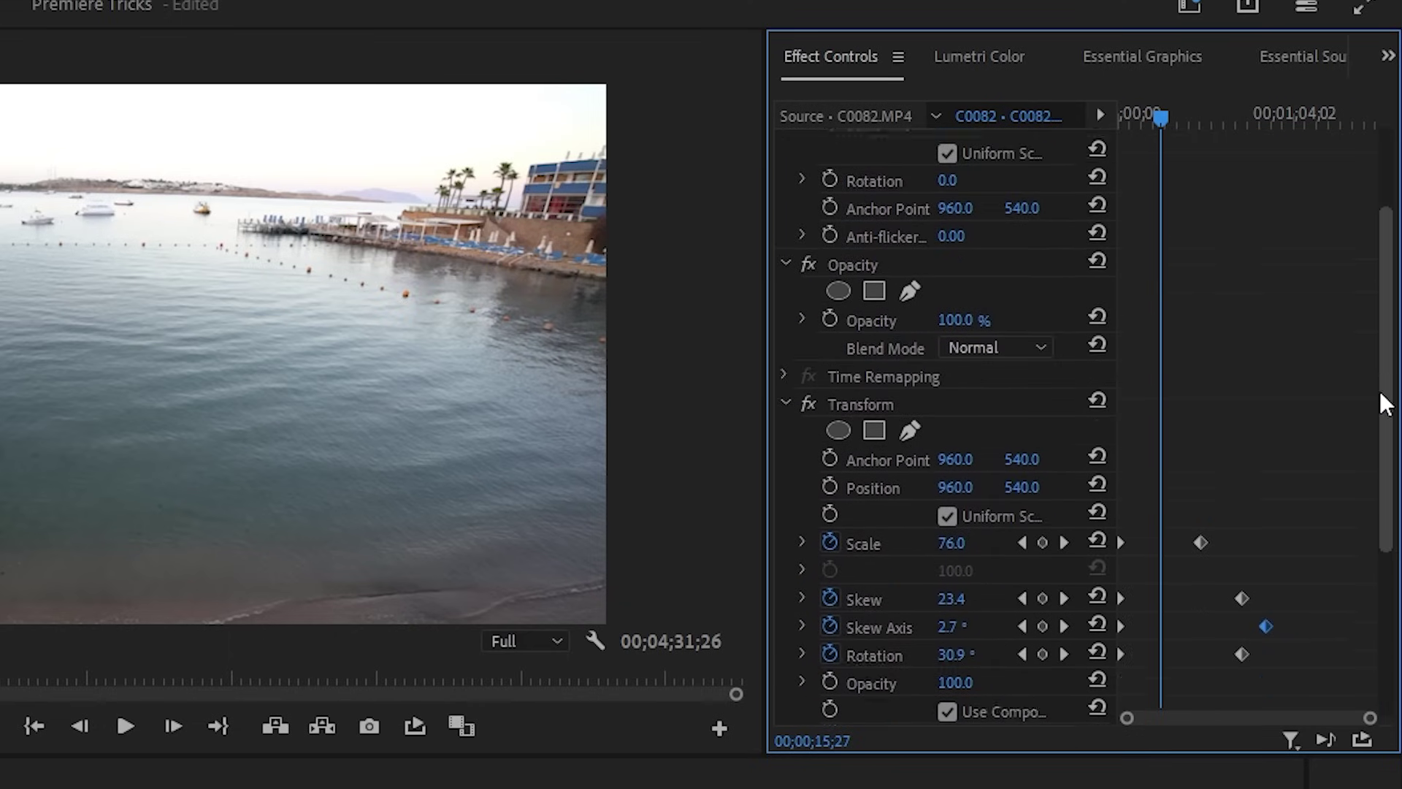
scroll(1337, 413, down, 2)
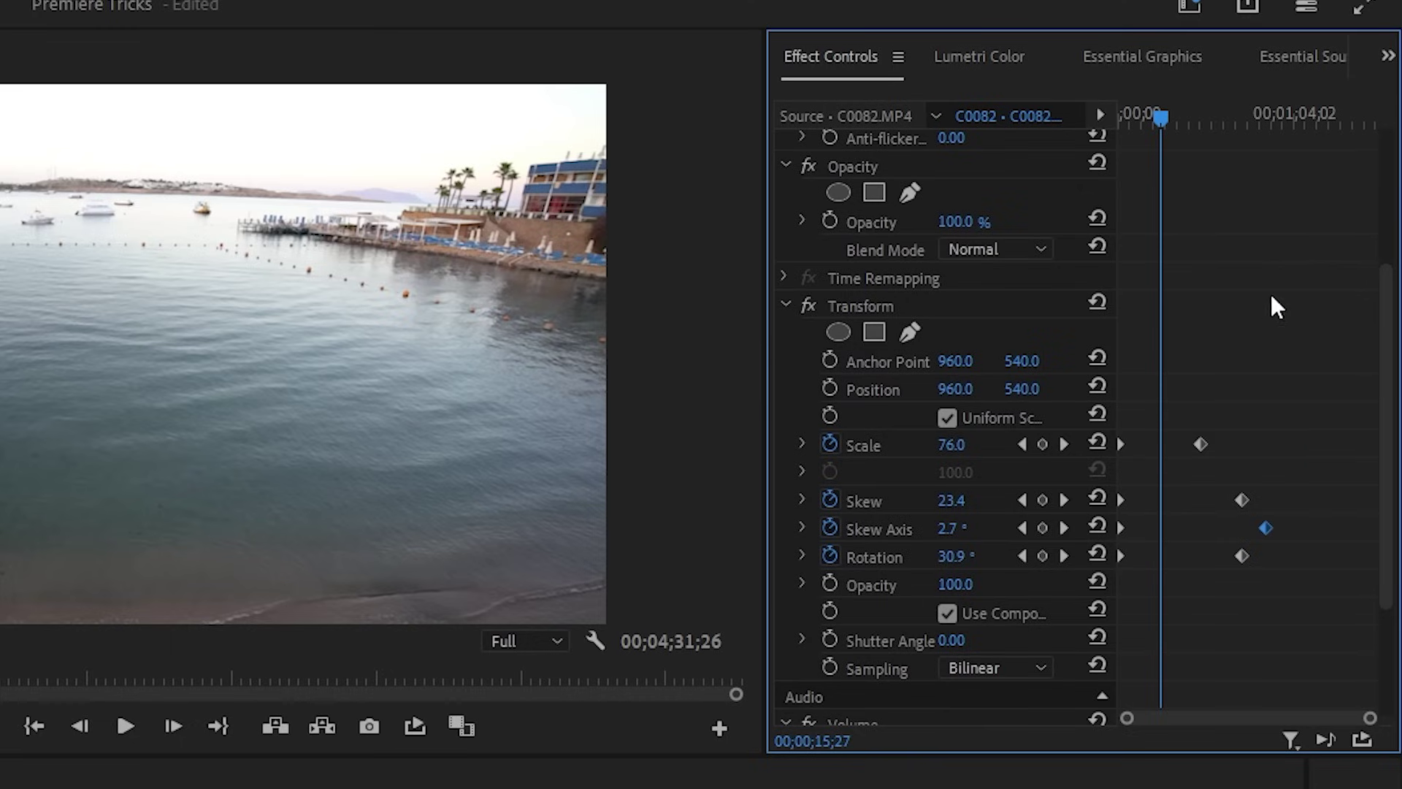
scroll(1370, 329, up, 3)
scroll(1369, 328, down, 4)
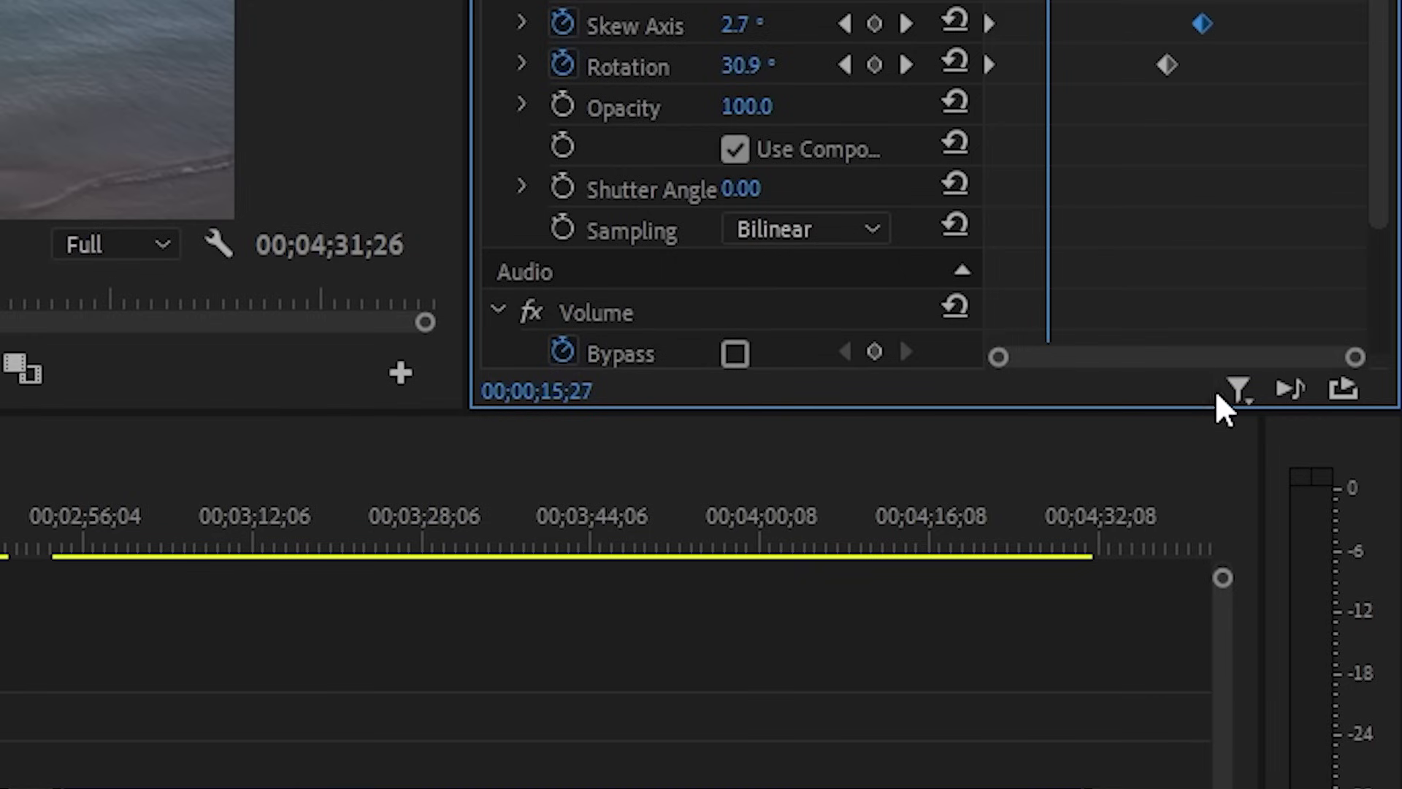
Step: Filter C0082's Effect Controls to Show Only Keyframed Properties
click(1236, 394)
click(1236, 394)
click(1237, 394)
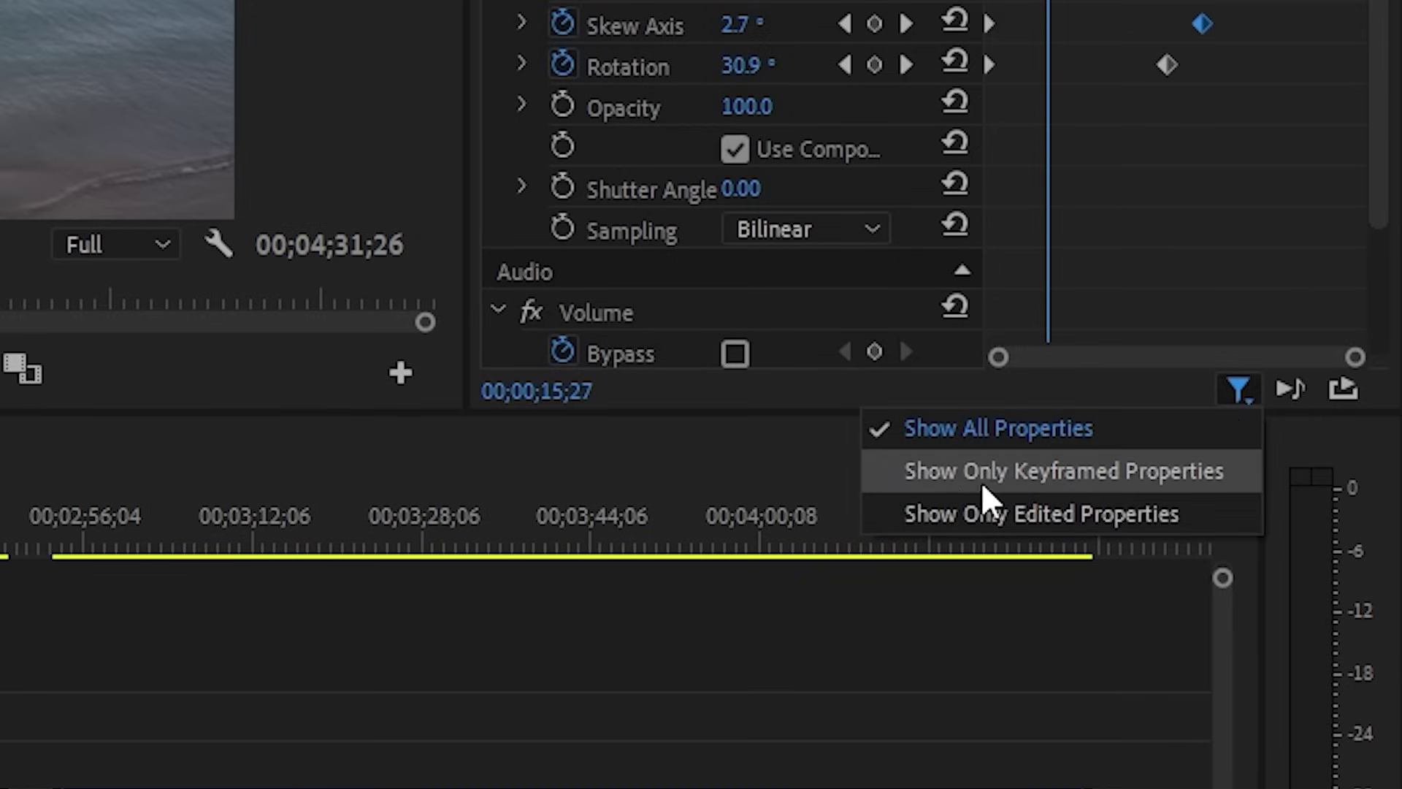
click(1155, 483)
drag(1388, 416, 1390, 304)
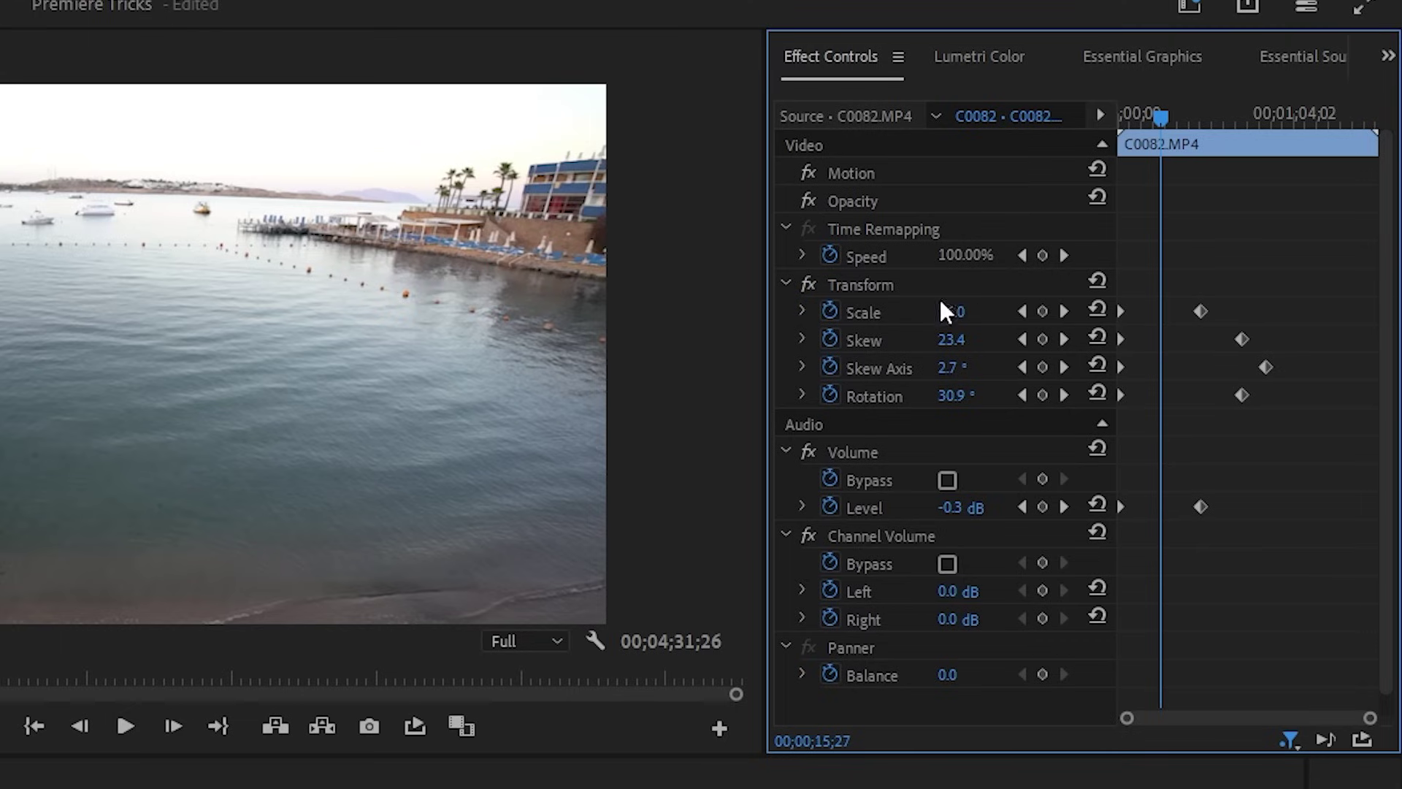
Step: Switch the Effect Controls filter to Show Only Edited Properties, revealing Motion Scale 50.0
click(1291, 743)
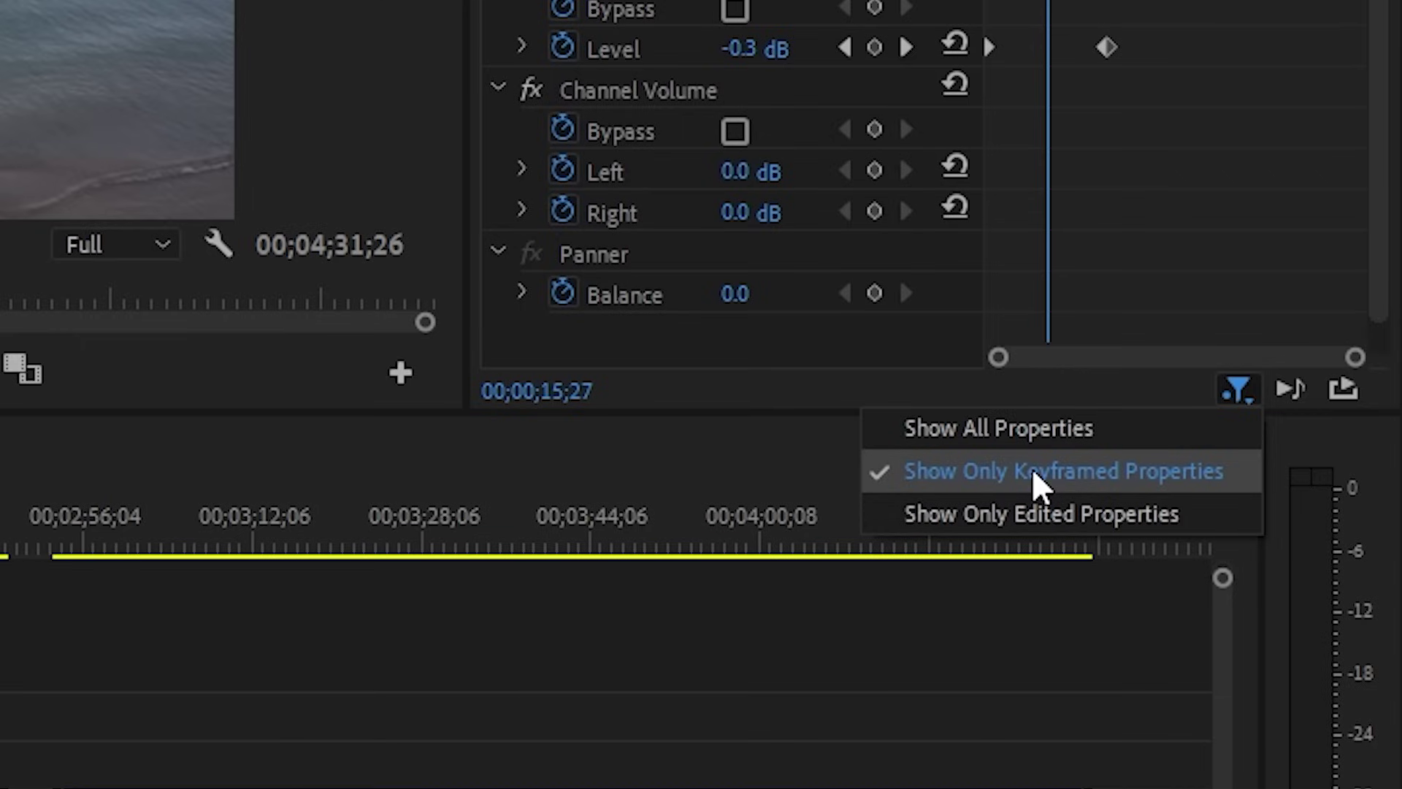
click(1057, 515)
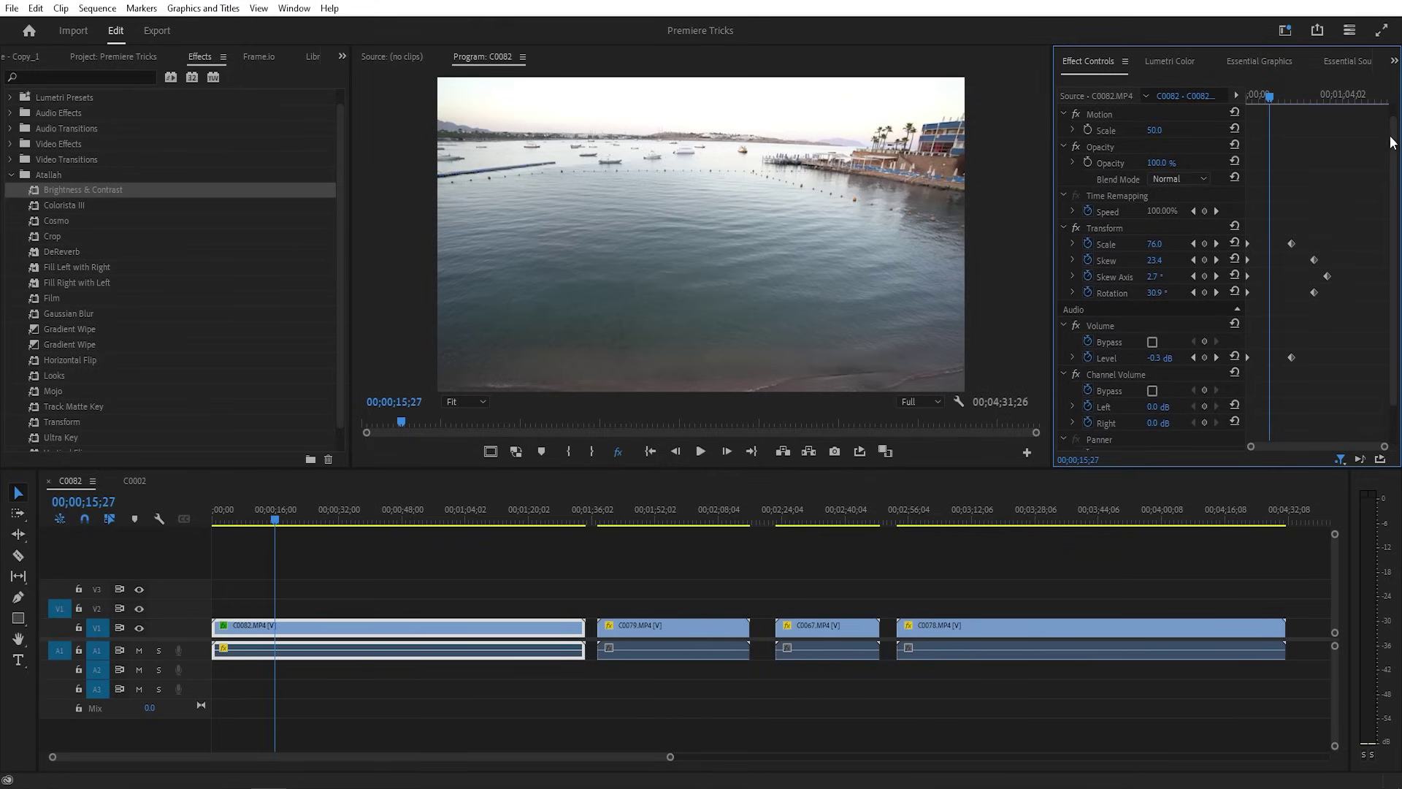
drag(1391, 142, 1382, 207)
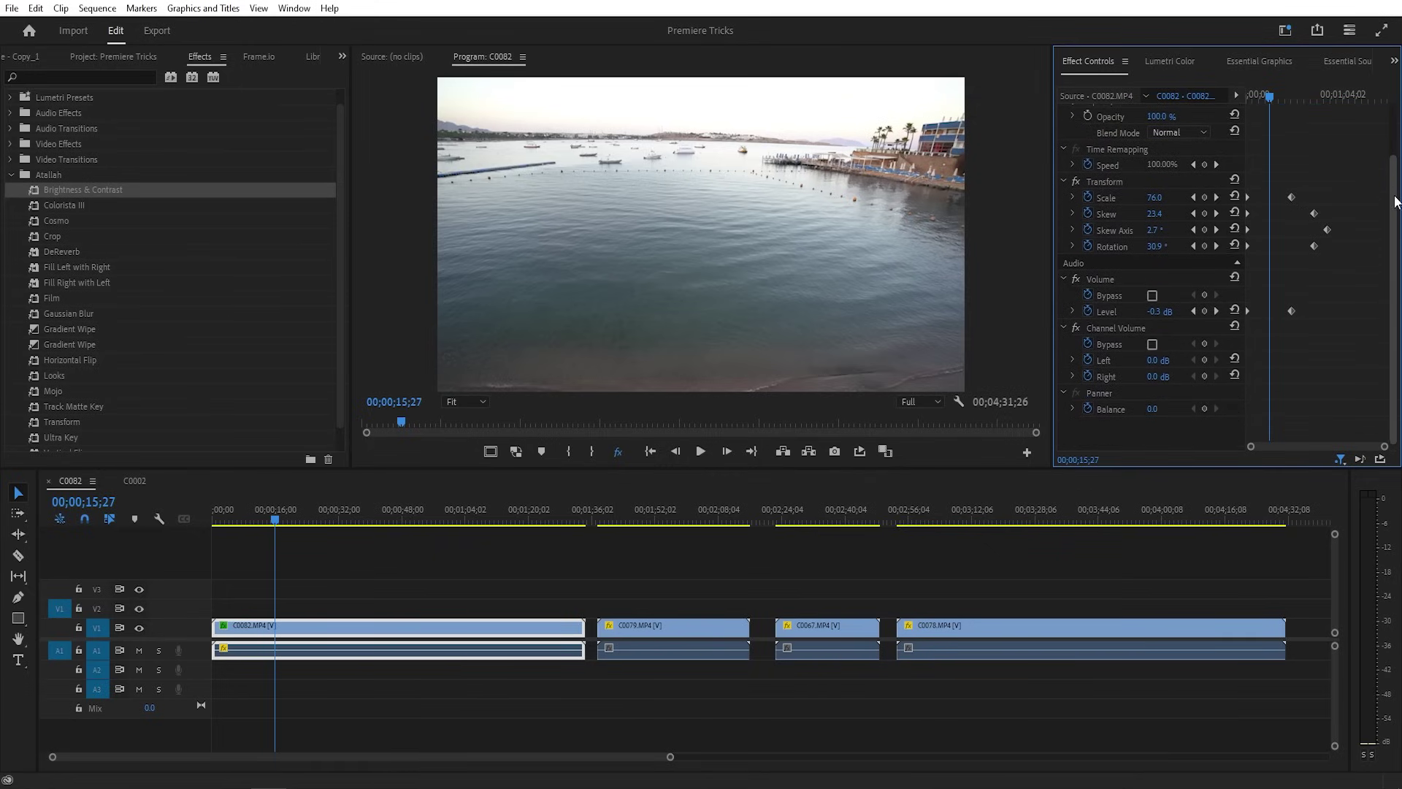
scroll(1278, 218, up, 2)
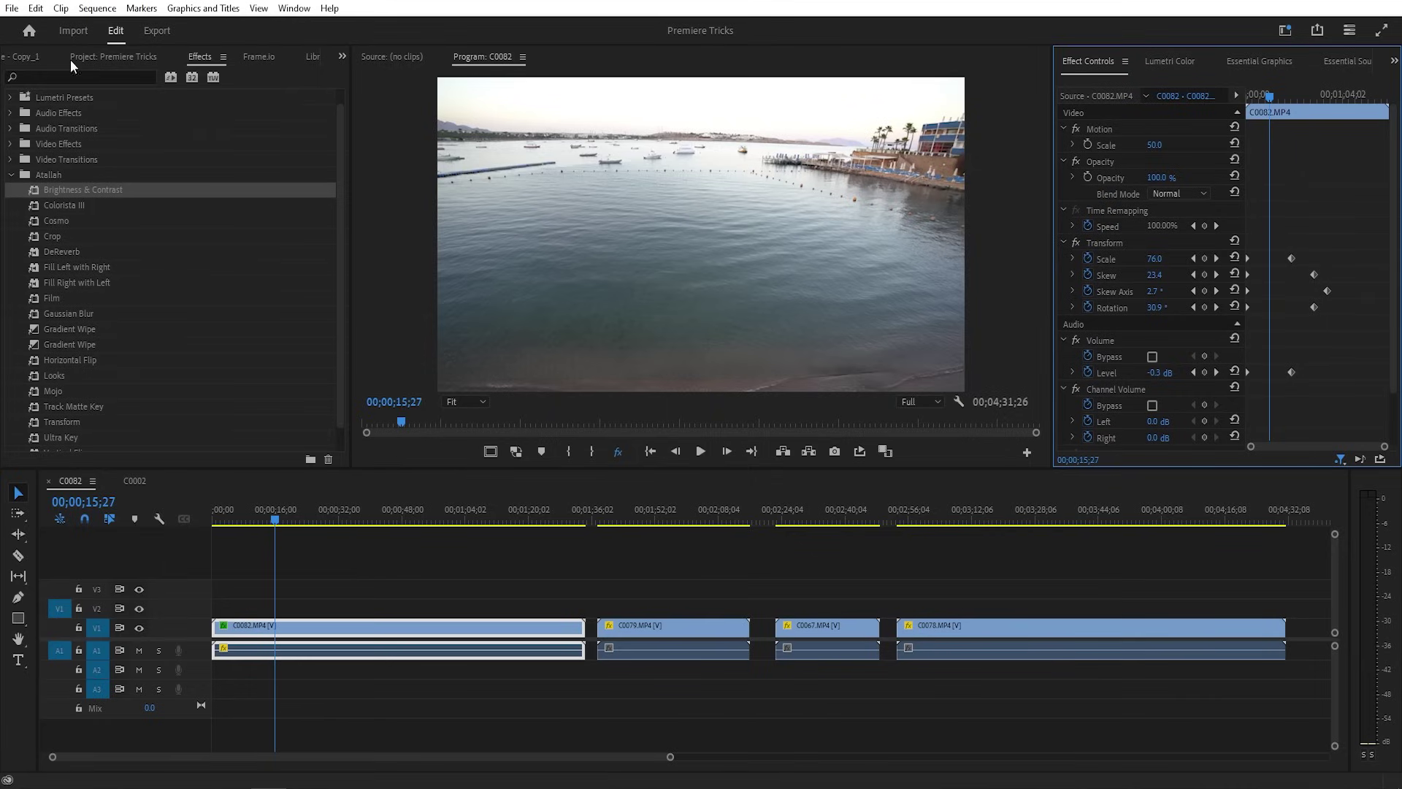
click(38, 10)
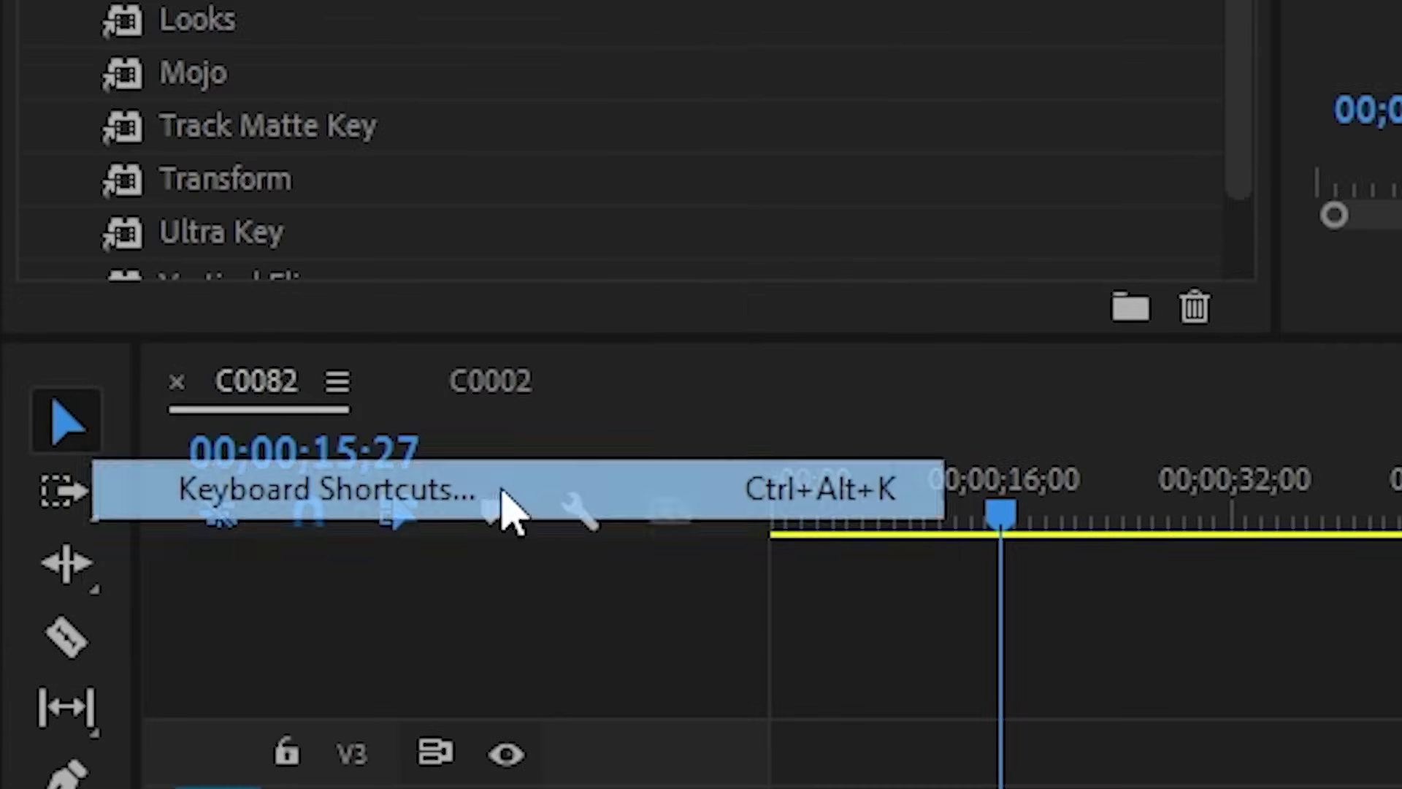
Step: Assign Alt+Space to Show Only Keyframed Properties in Keyboard Shortcuts
click(504, 507)
text(show only)
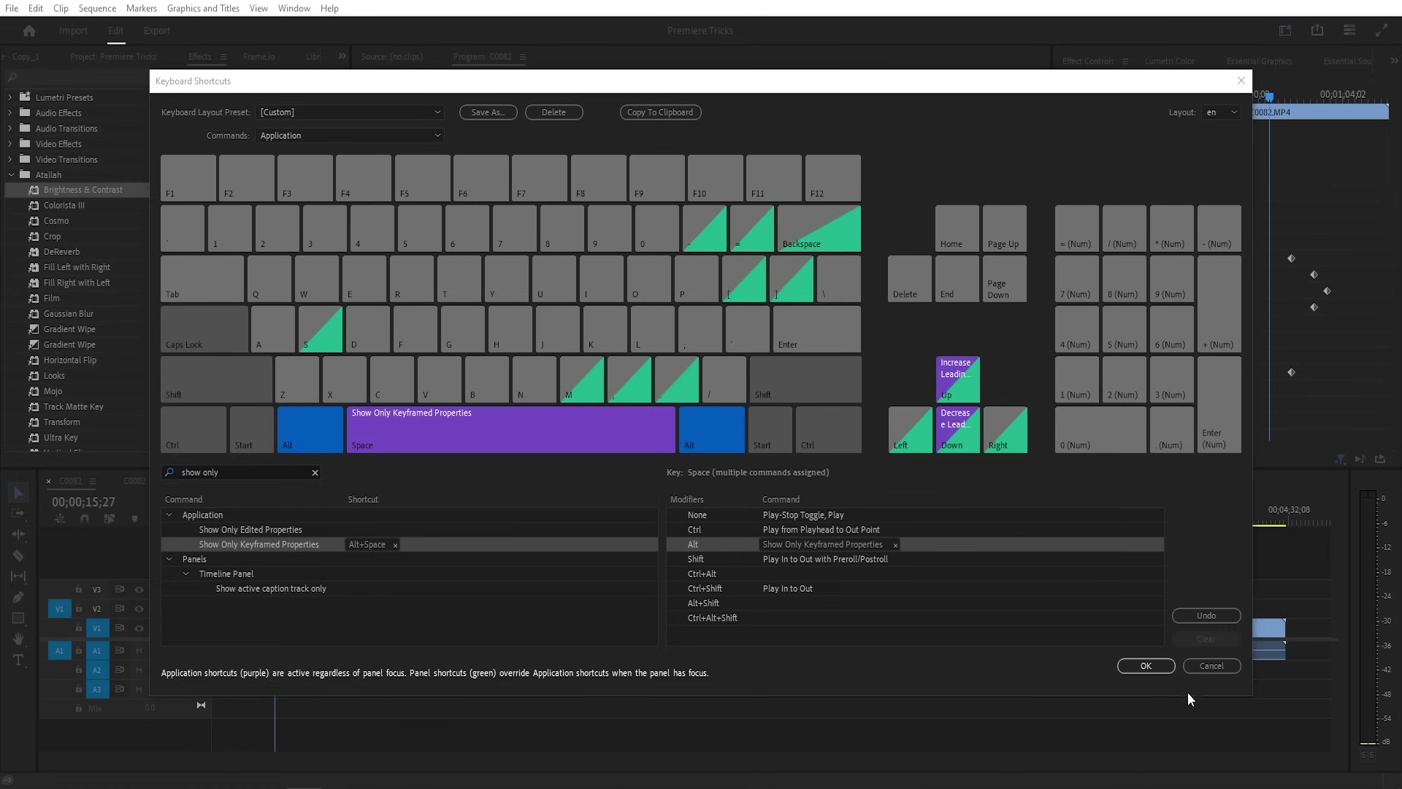
click(1146, 665)
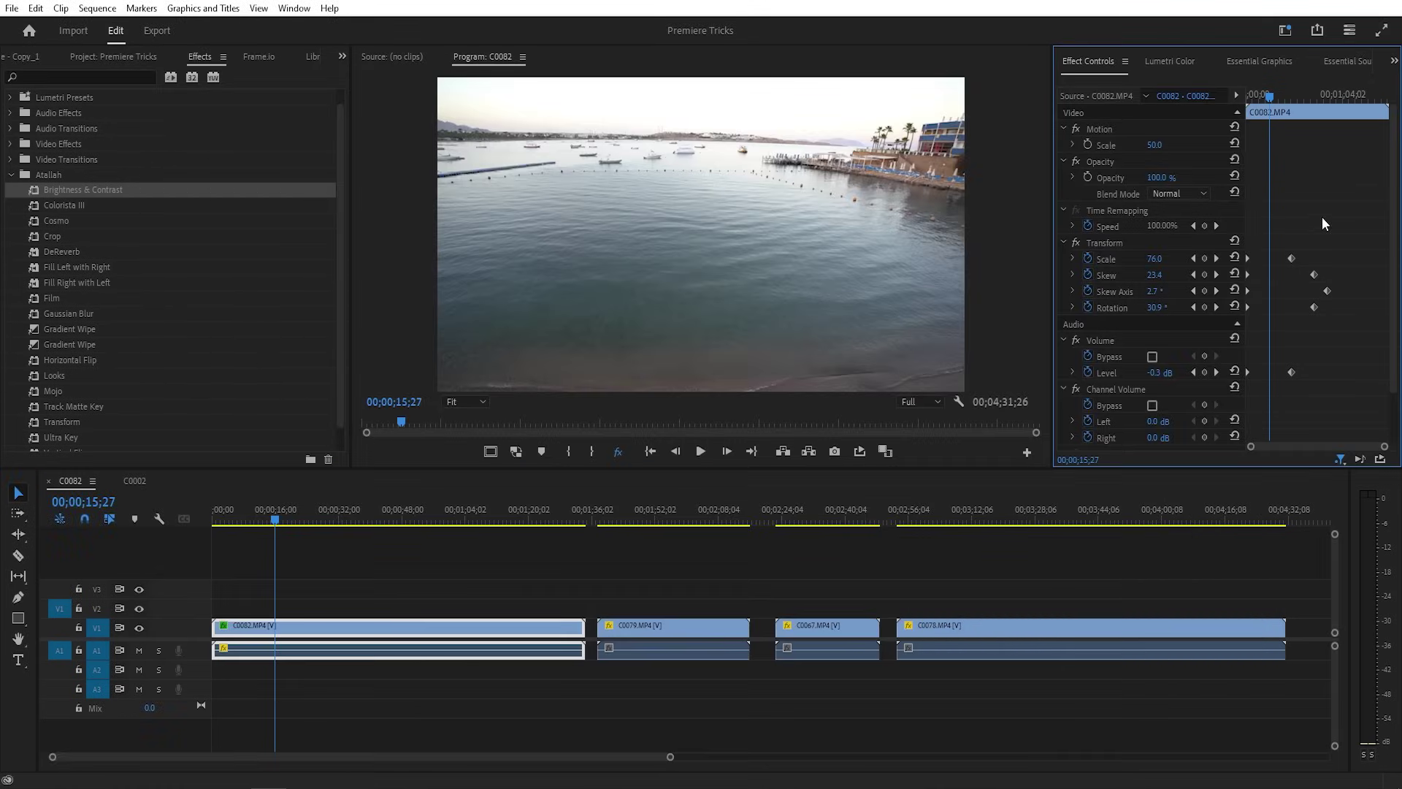
Step: Filter C0082's Effect Controls to show only keyframed properties
click(1340, 458)
click(1276, 478)
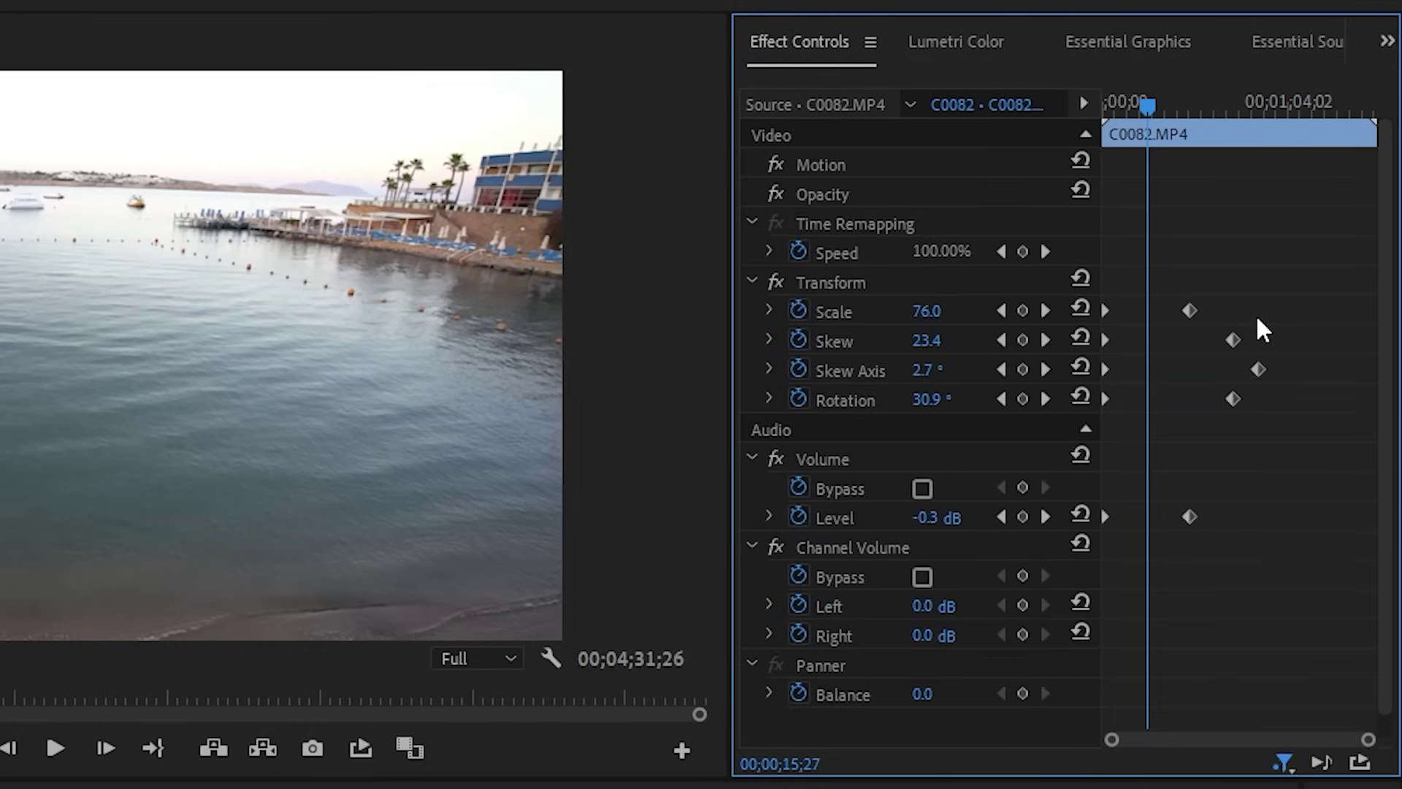
click(1283, 764)
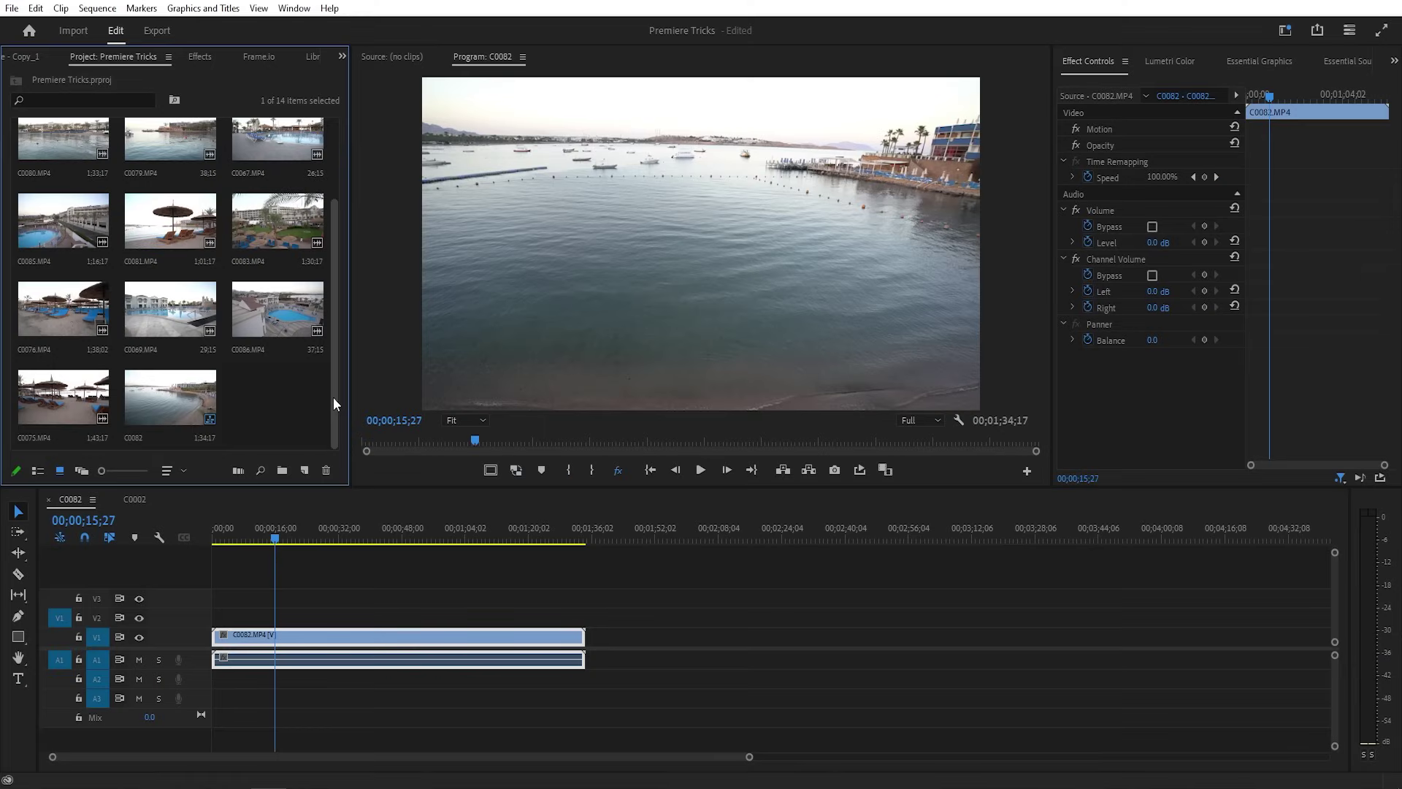
Step: Resize the panels so the Project panel's clip thumbnails show beside the C0082 sequence
drag(333, 398, 334, 313)
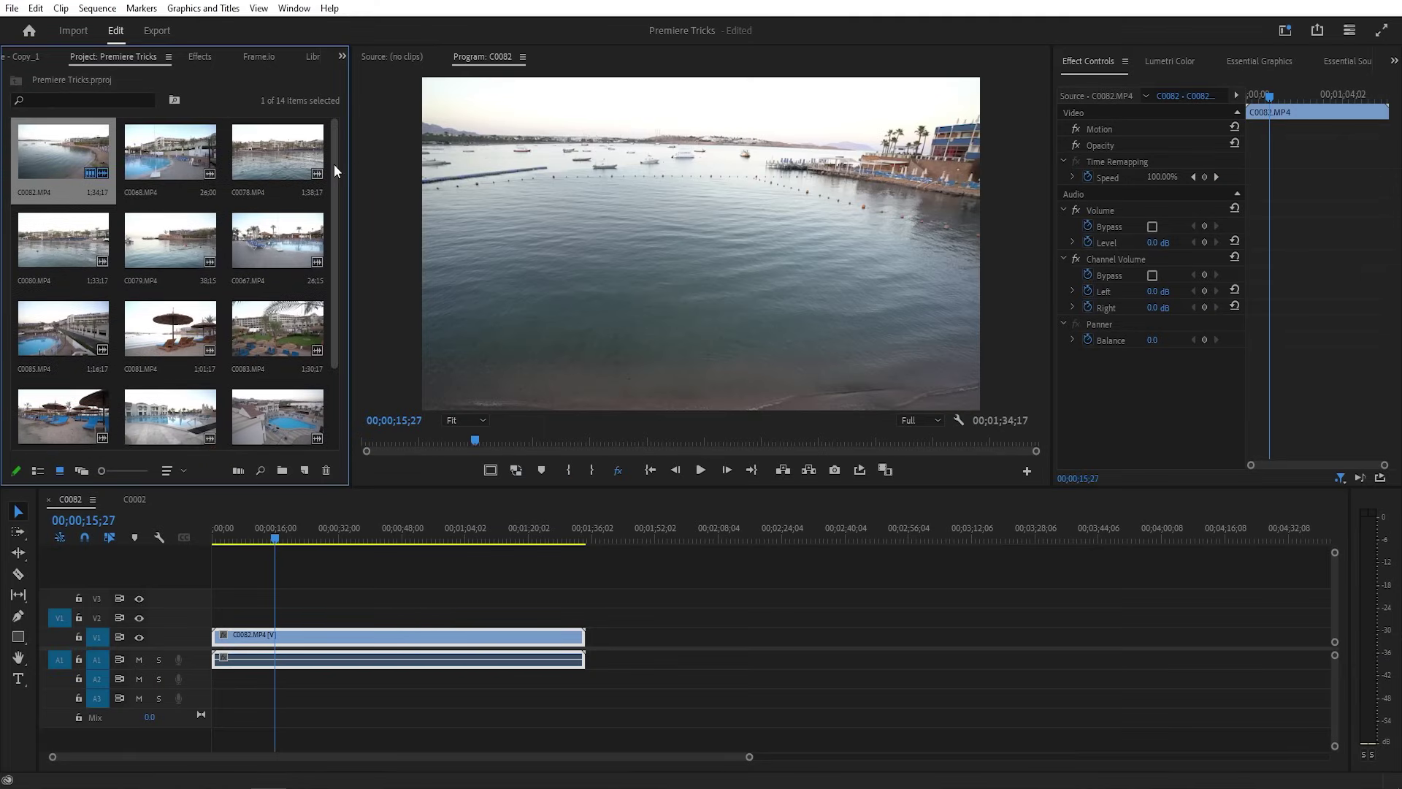
Step: Open clip C0067 in the Source monitor and mark a six-second In/Out portion
drag(335, 164, 338, 187)
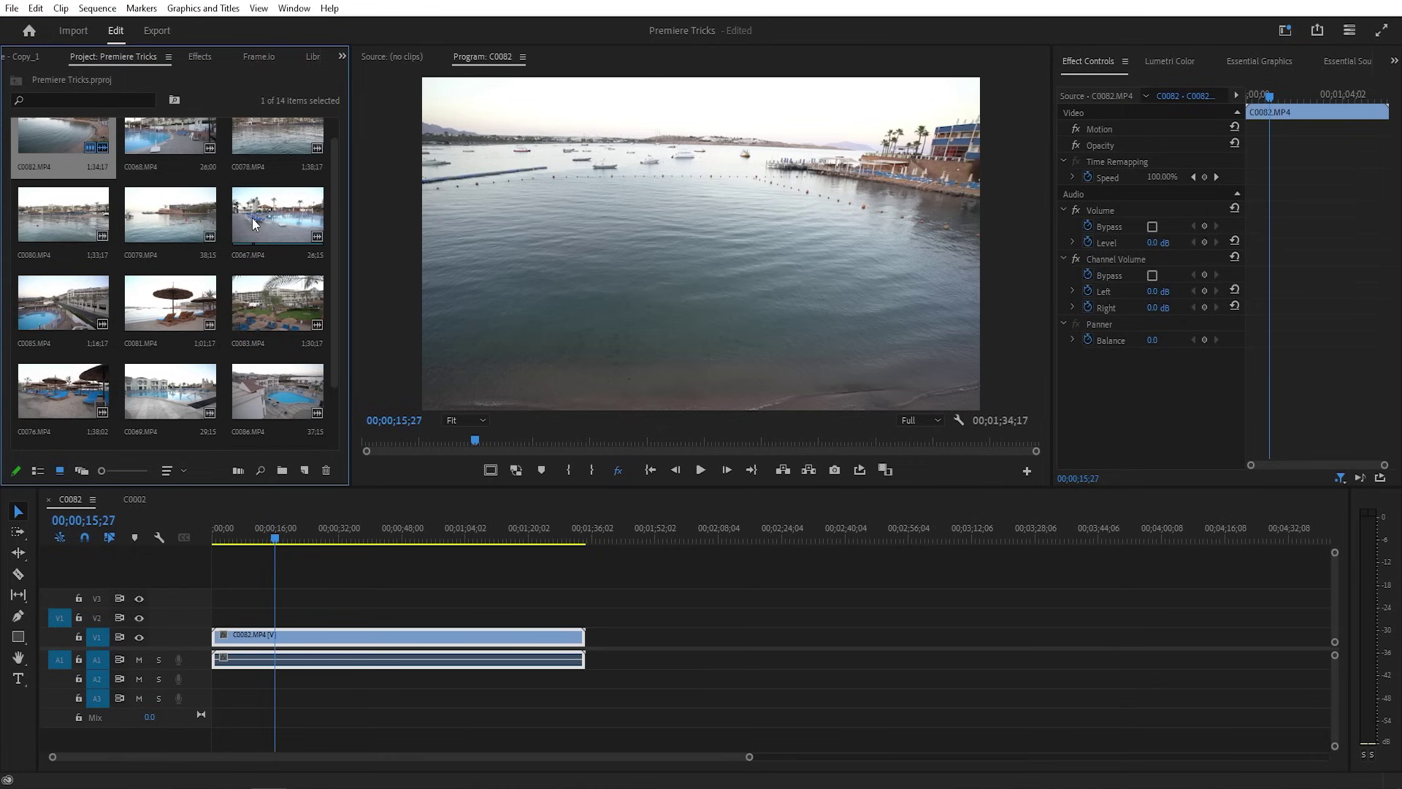
double_click(252, 218)
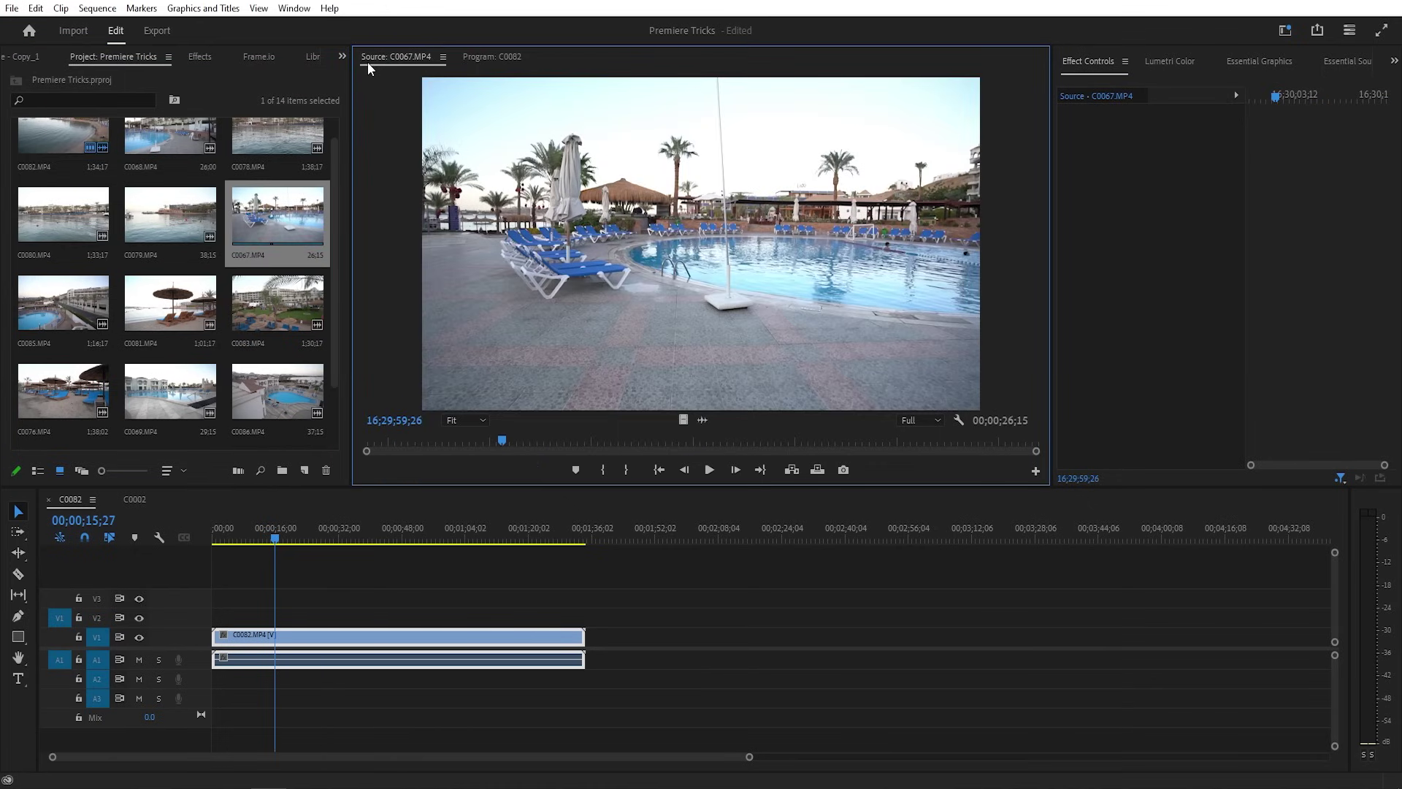
drag(501, 442, 715, 440)
click(605, 471)
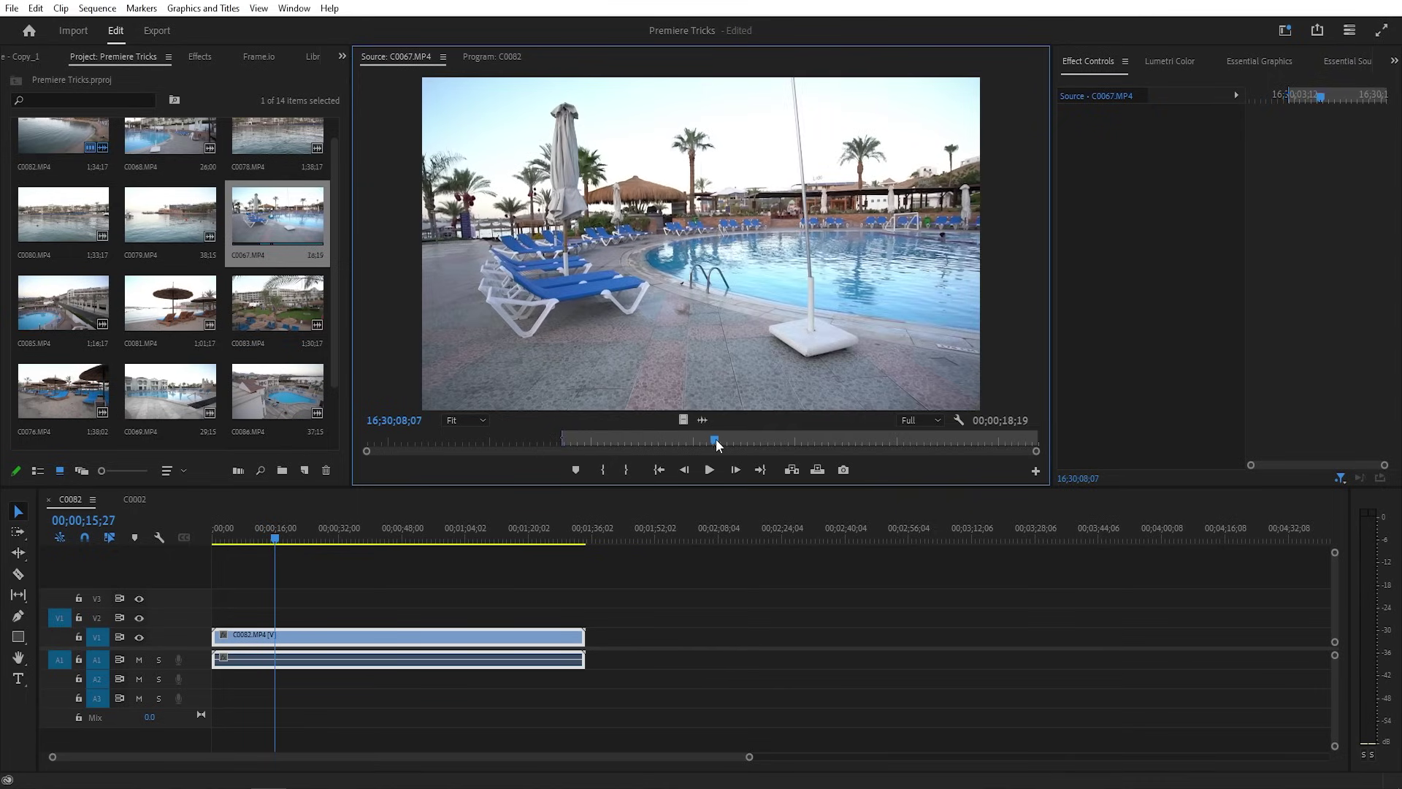
click(628, 474)
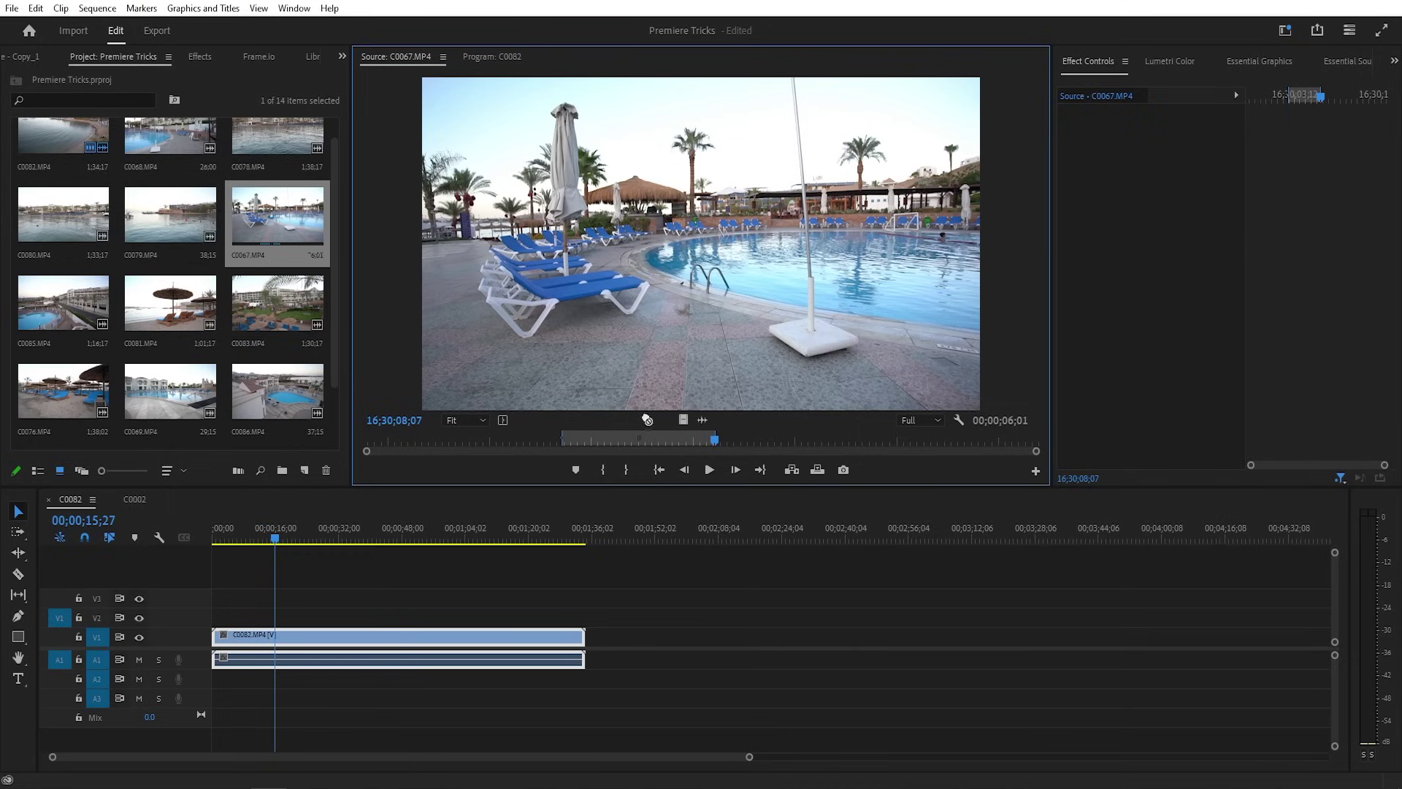
Step: Place the marked C0067 portion on the sequence and move the C0082 sequence item toward the timeline
drag(637, 542, 628, 642)
click(618, 539)
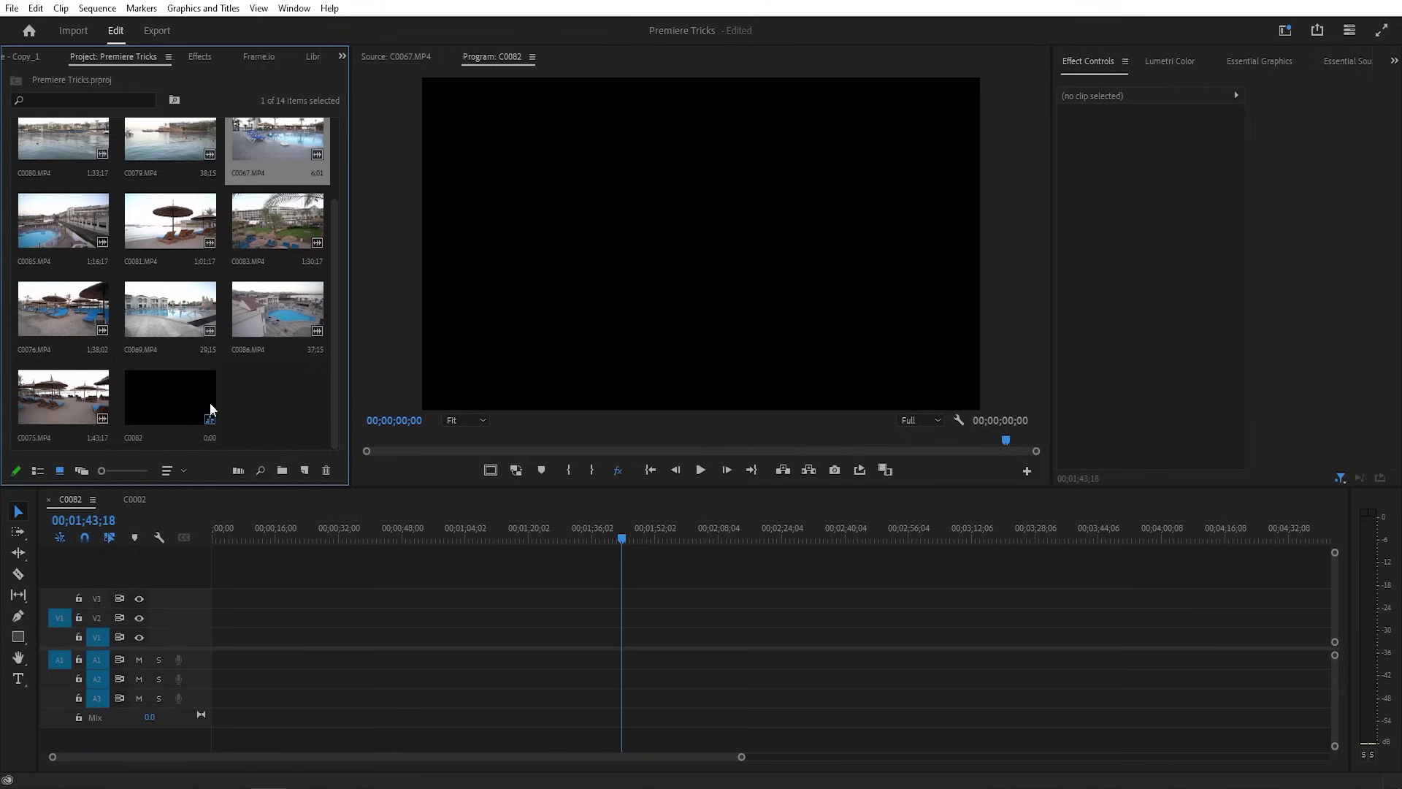
drag(204, 405, 113, 487)
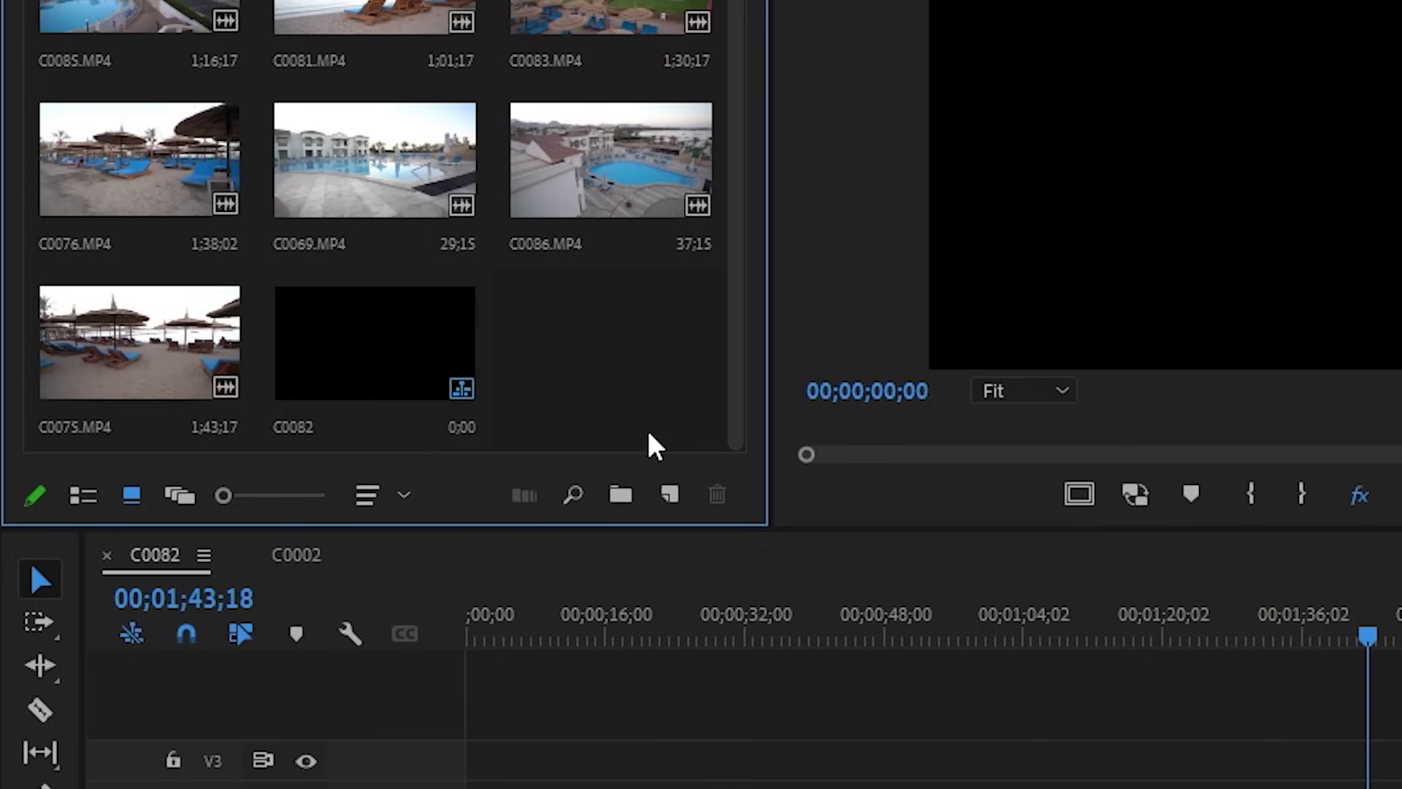
Step: Duplicate the C0082 sequence in the project bin with Ctrl+C and Ctrl+V
click(670, 497)
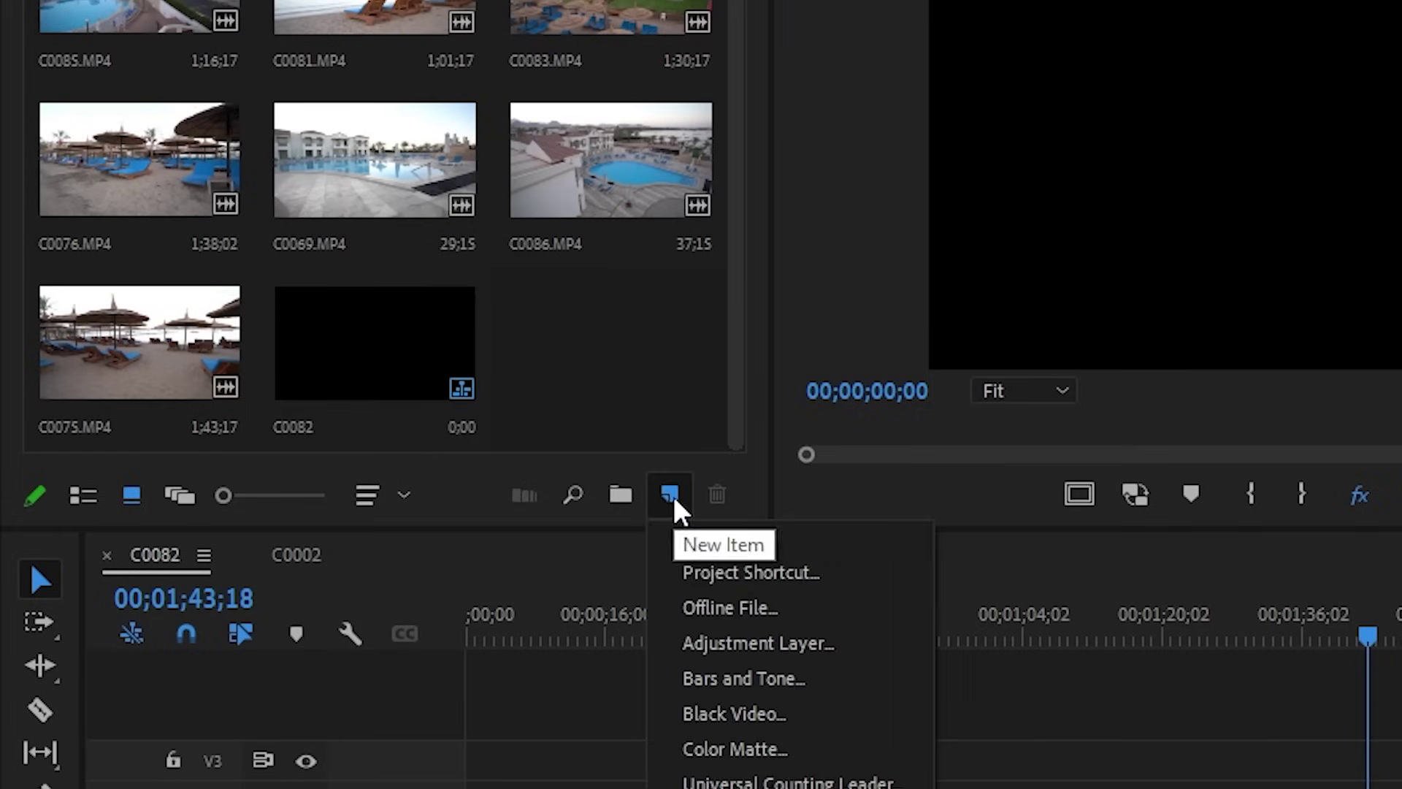
click(725, 539)
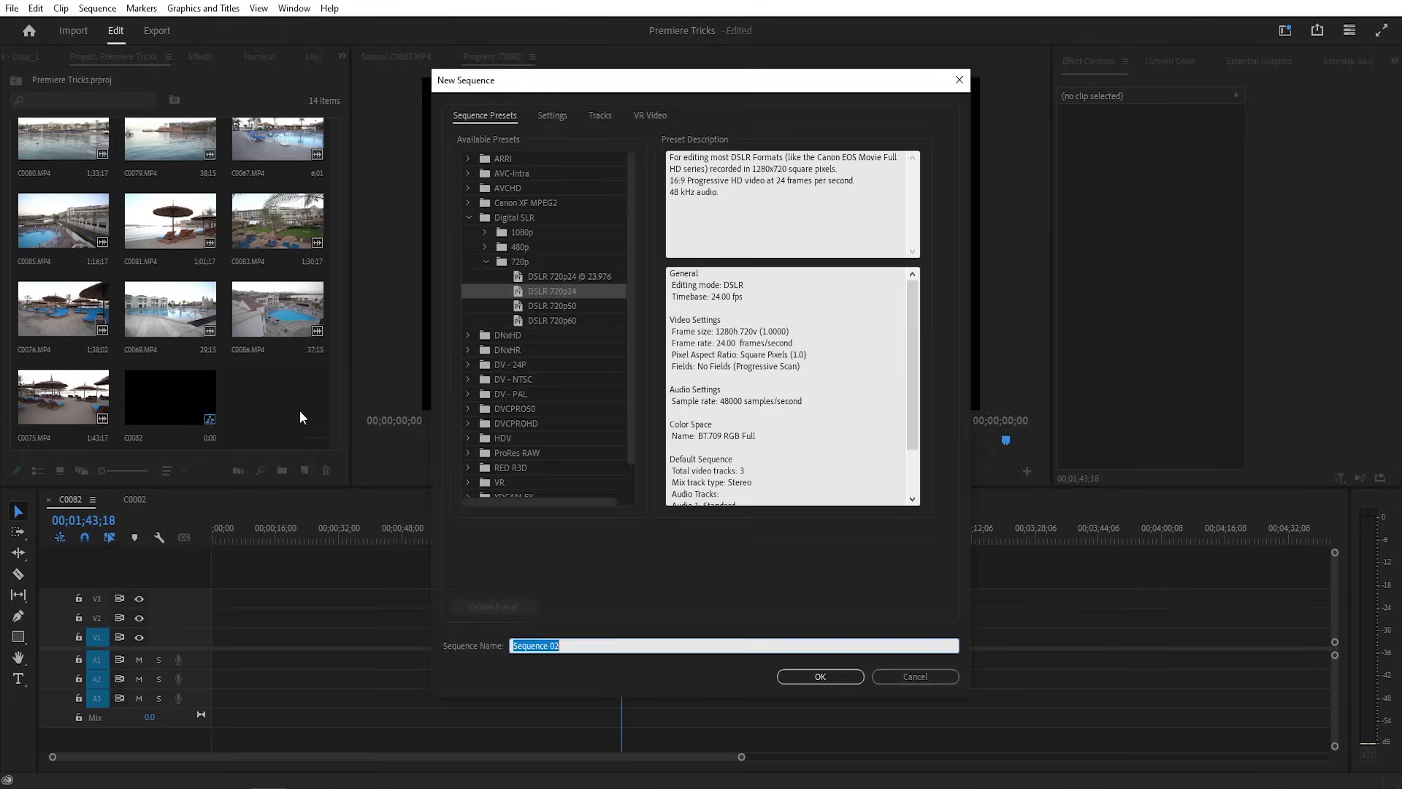
click(915, 676)
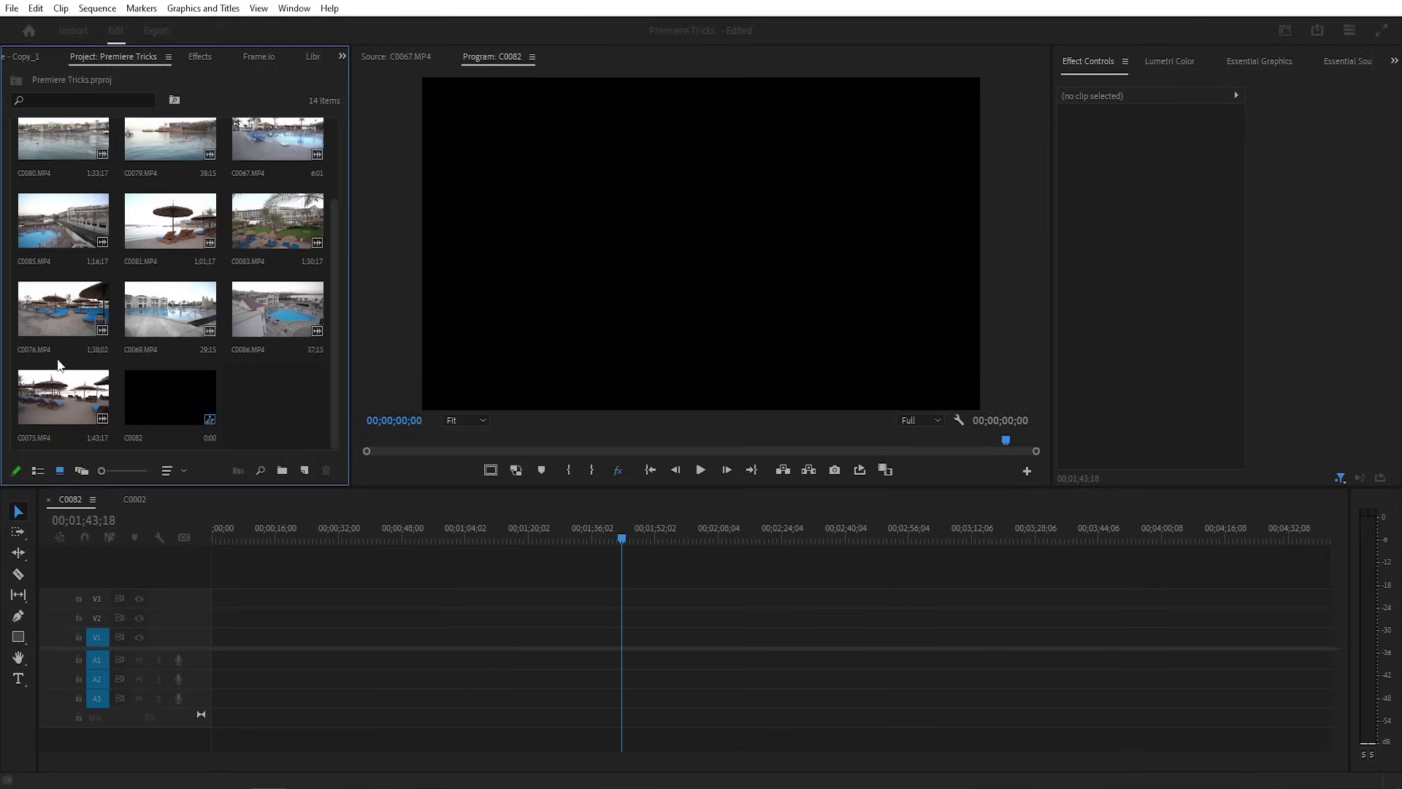
click(175, 402)
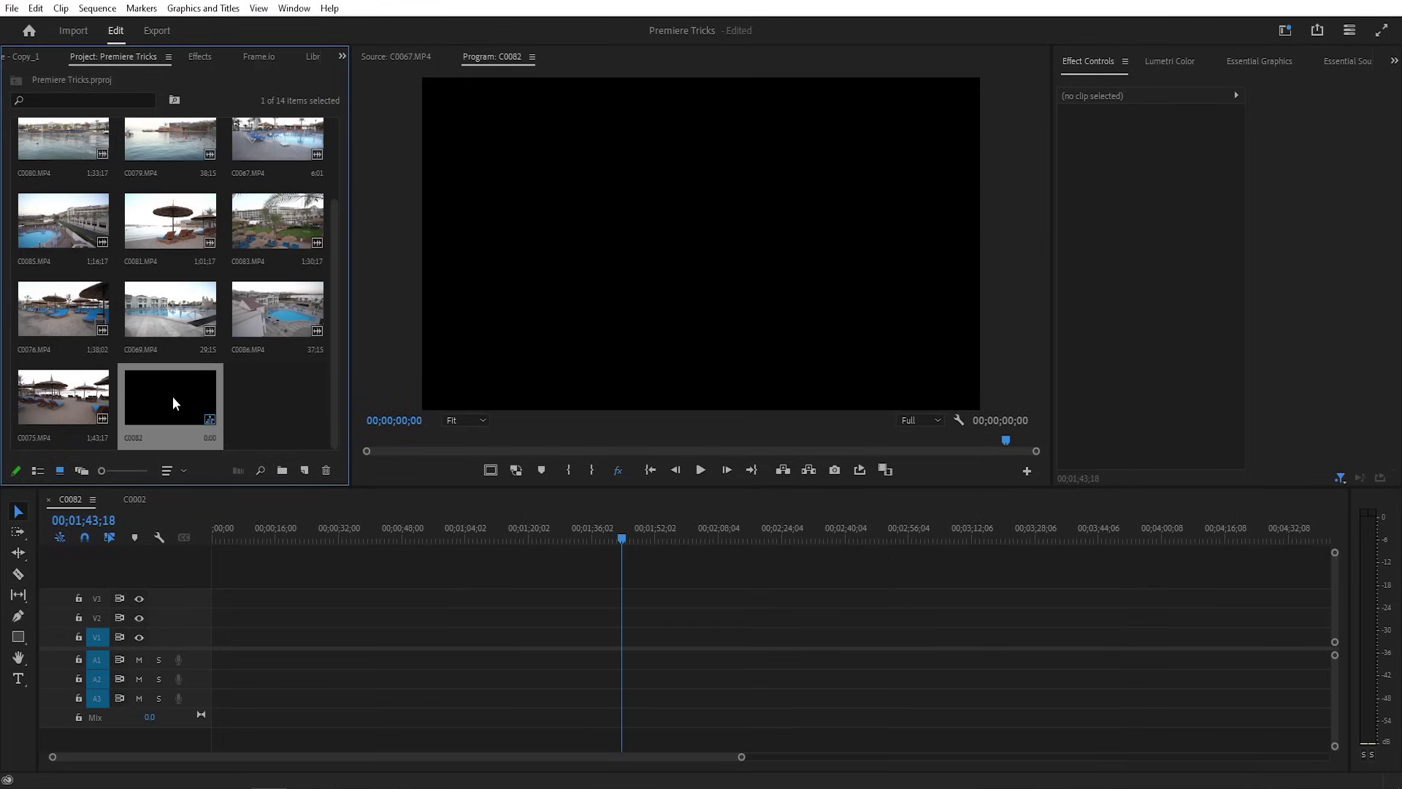
key(ctrl+c)
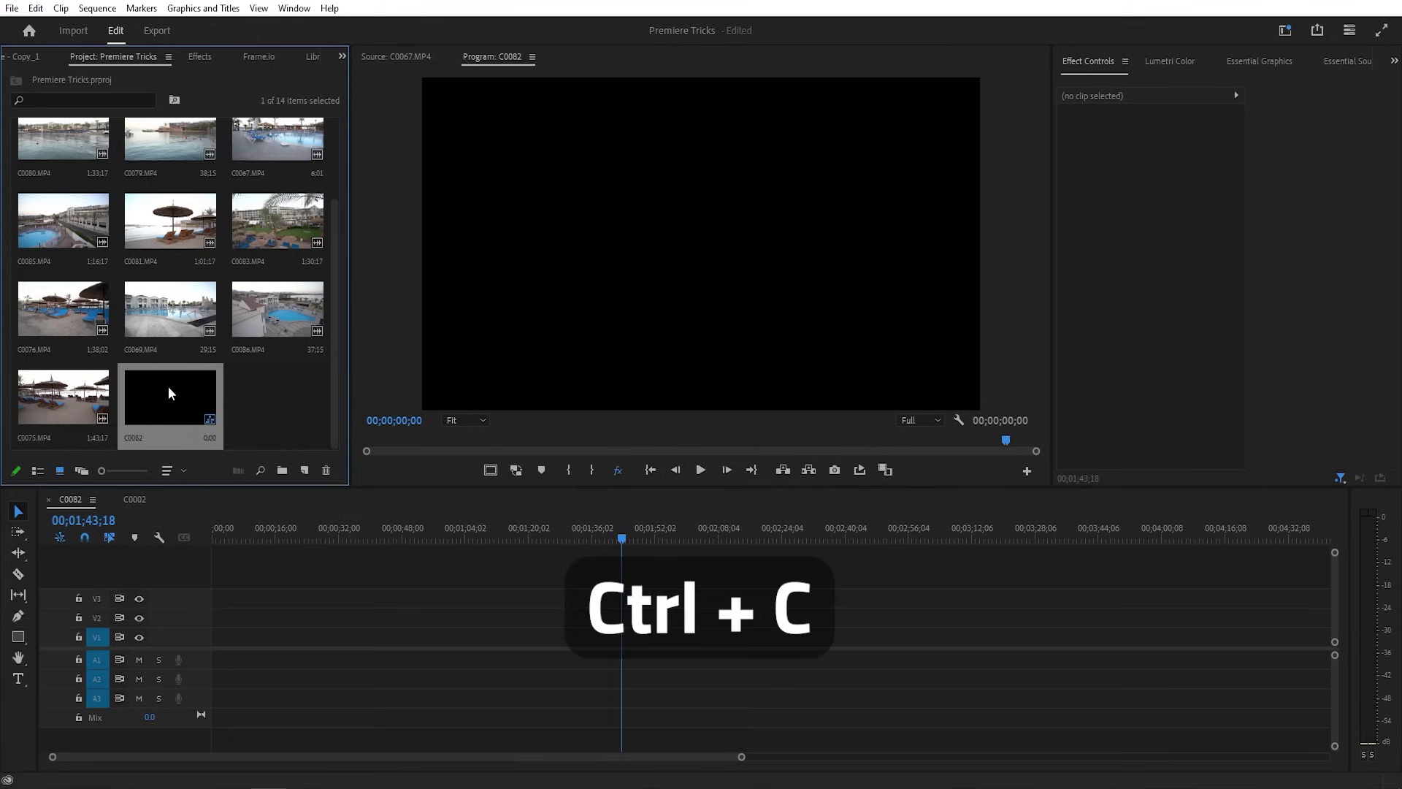
key(ctrl+v)
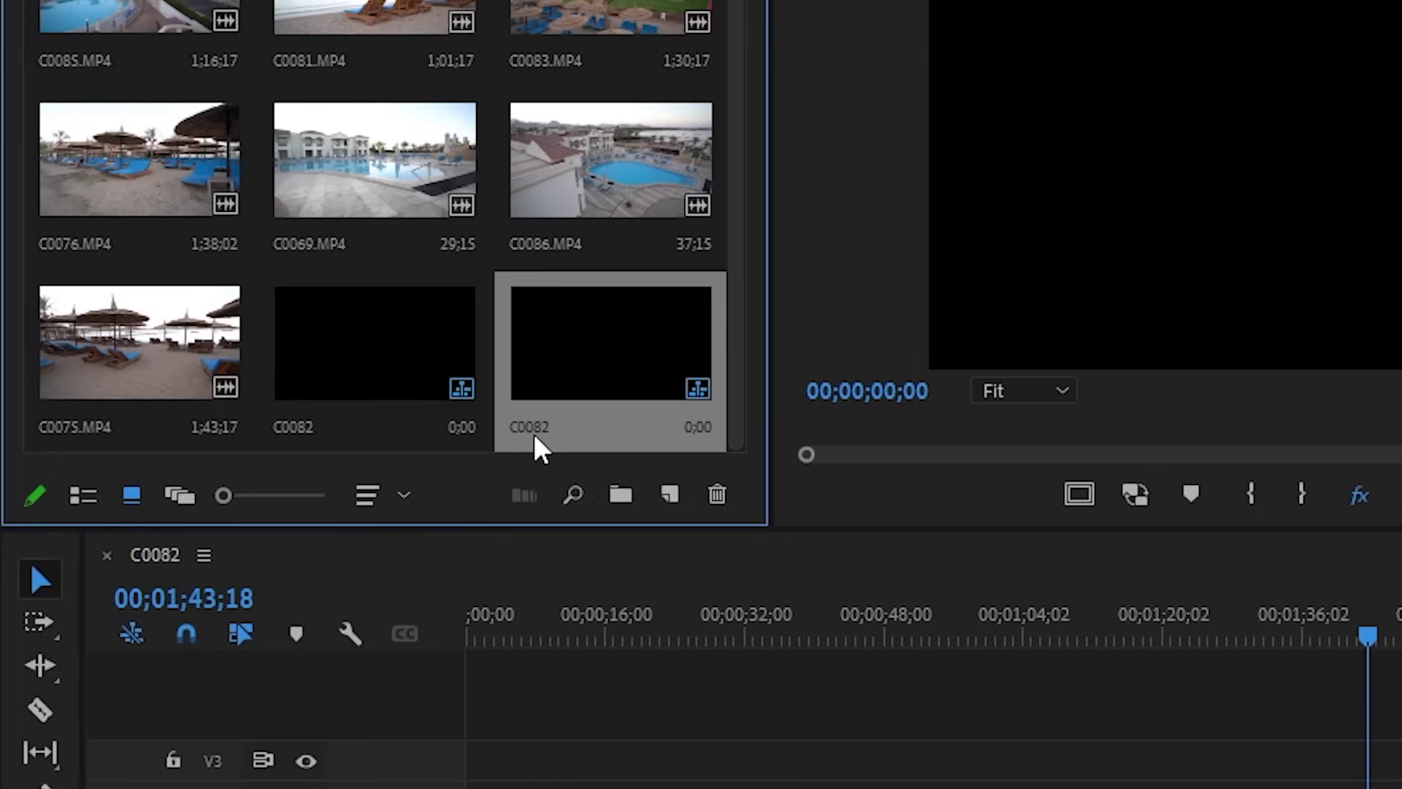
Step: Rename the duplicated sequence to 'edit'
mouse_move(245, 435)
click(537, 427)
drag(576, 421, 520, 424)
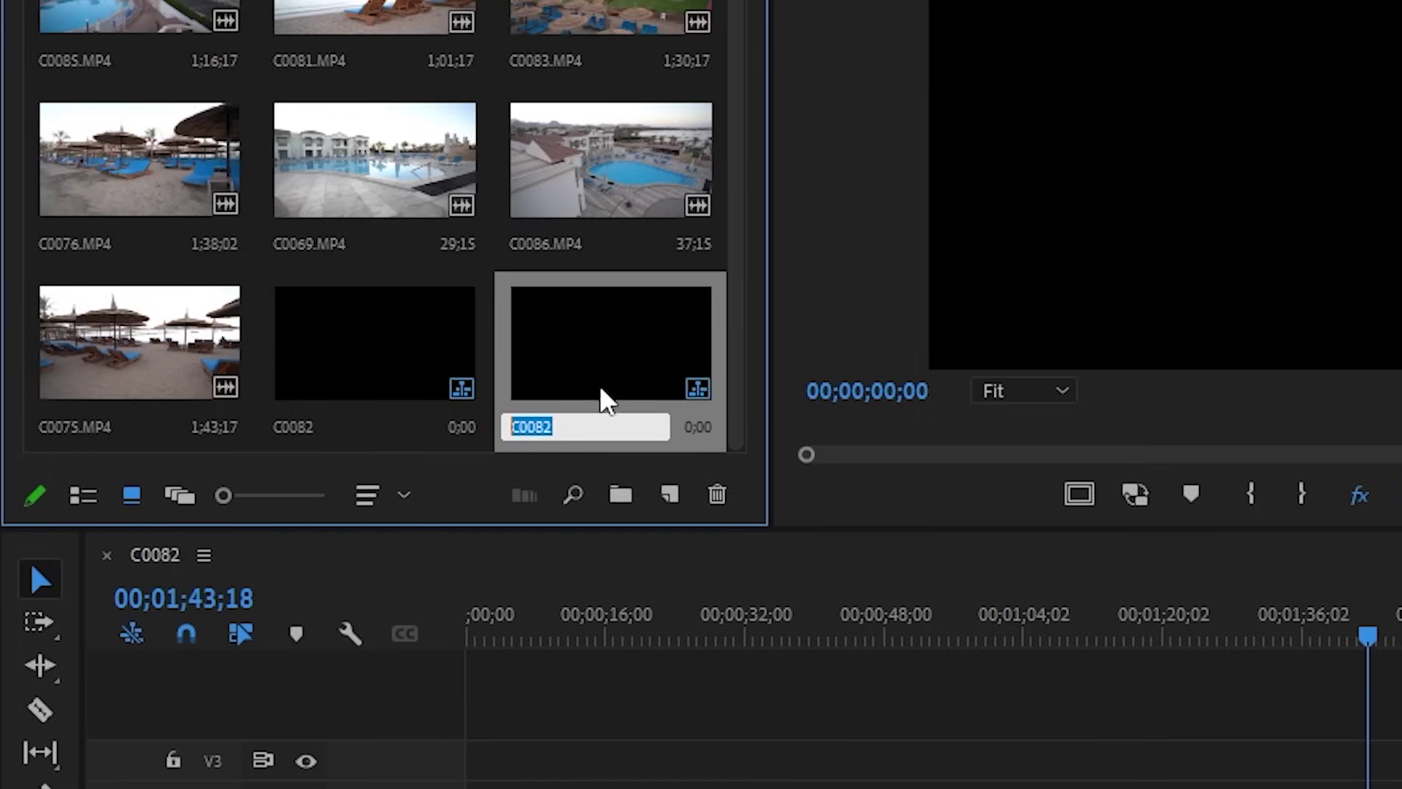
text(ed)
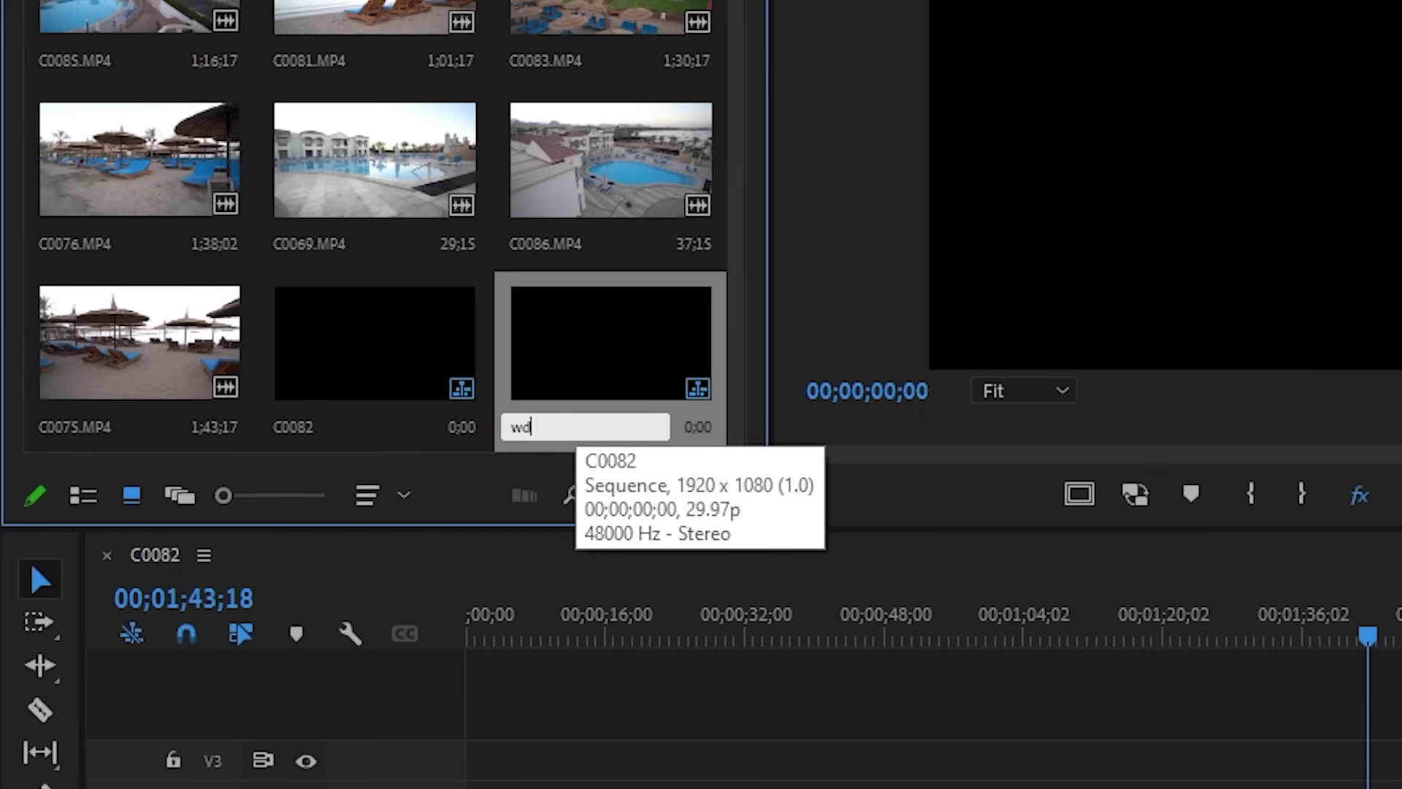
text(it)
key(Return)
Step: Open the edit sequence in a timeline tab after C0082 and save the project
double_click(269, 402)
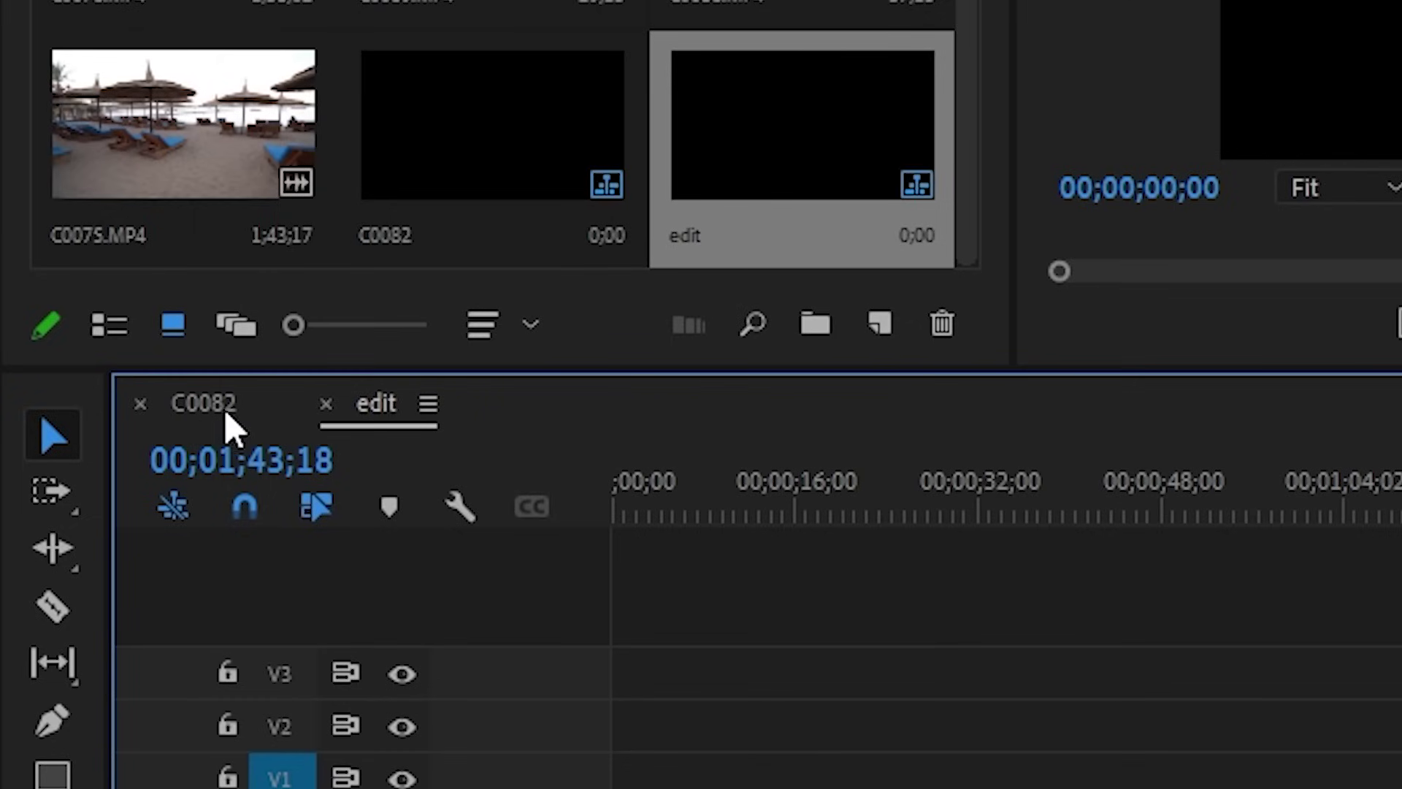
drag(376, 404, 146, 404)
drag(290, 488, 293, 405)
drag(105, 423, 141, 419)
key(ctrl+s)
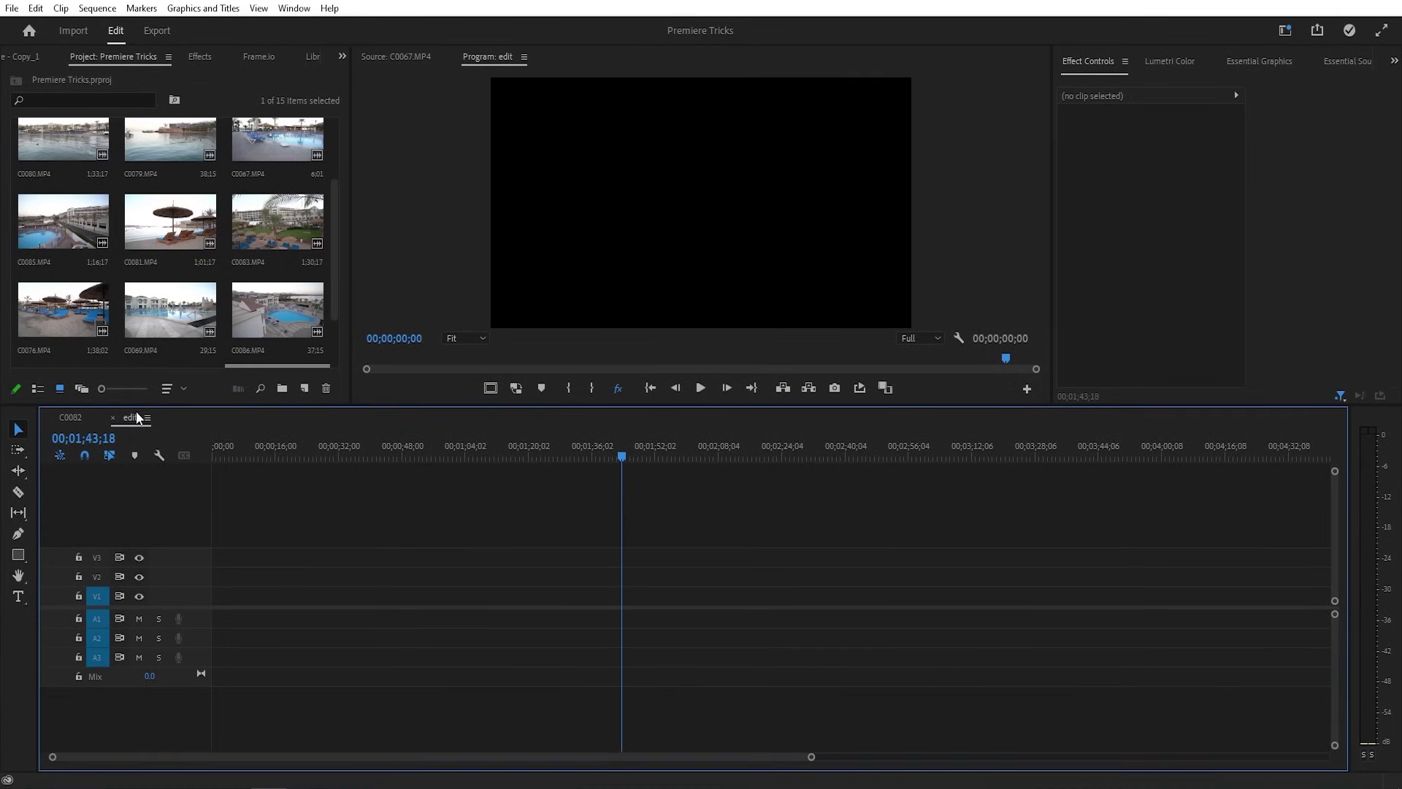
Step: Dock the edit timeline as its own panel above the C0082 timeline and give C0082 more height
drag(127, 423, 217, 441)
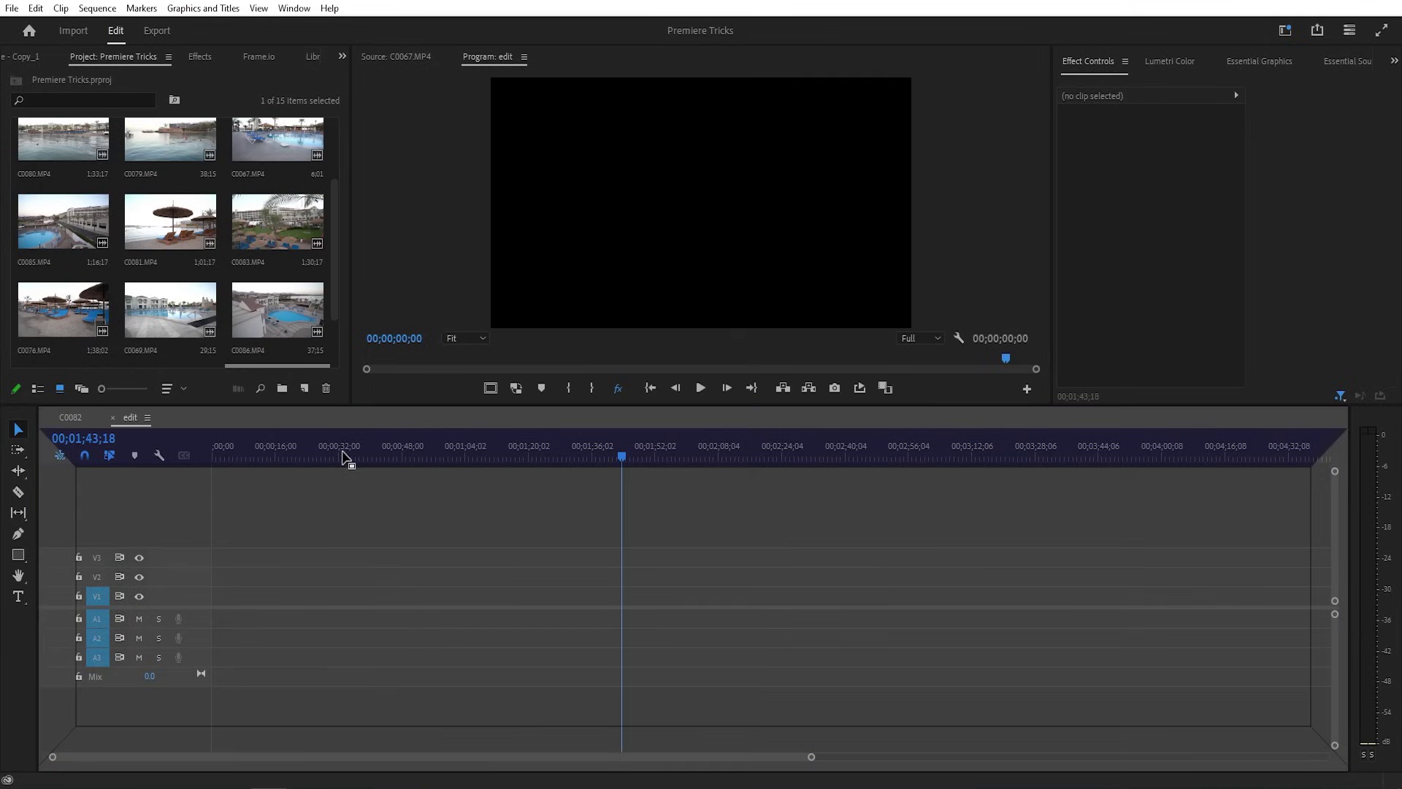
drag(268, 456, 270, 460)
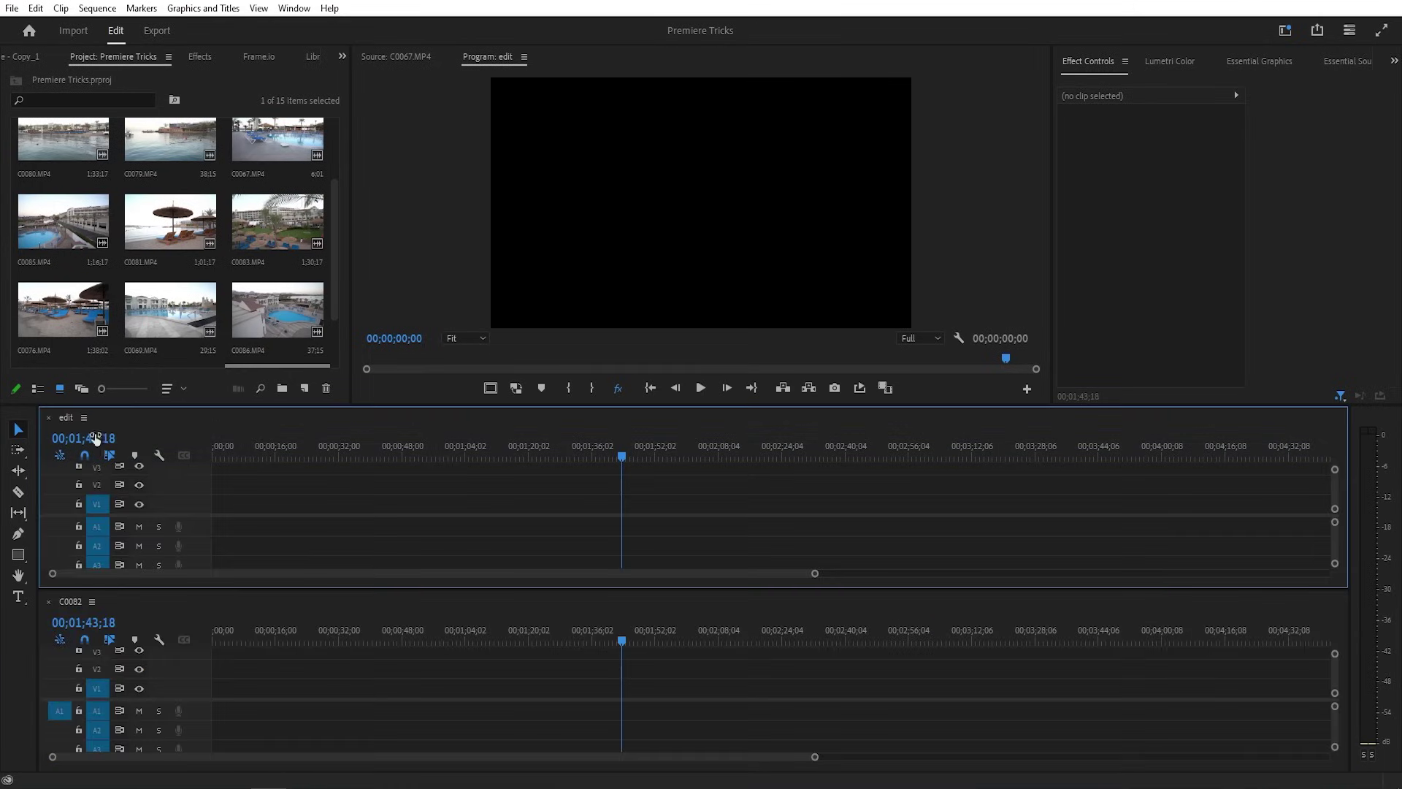
drag(404, 404, 403, 371)
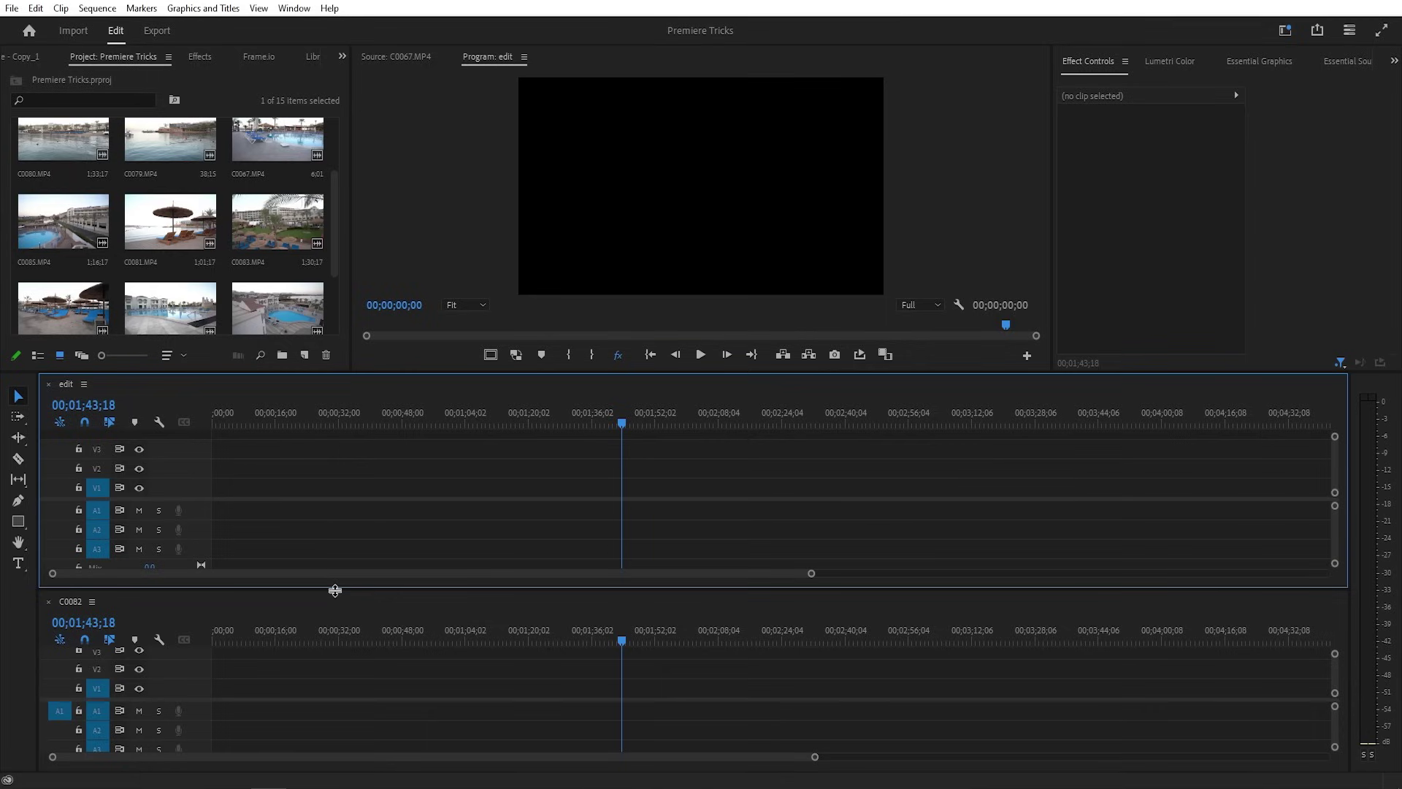
drag(334, 588, 333, 557)
scroll(329, 212, up, 2)
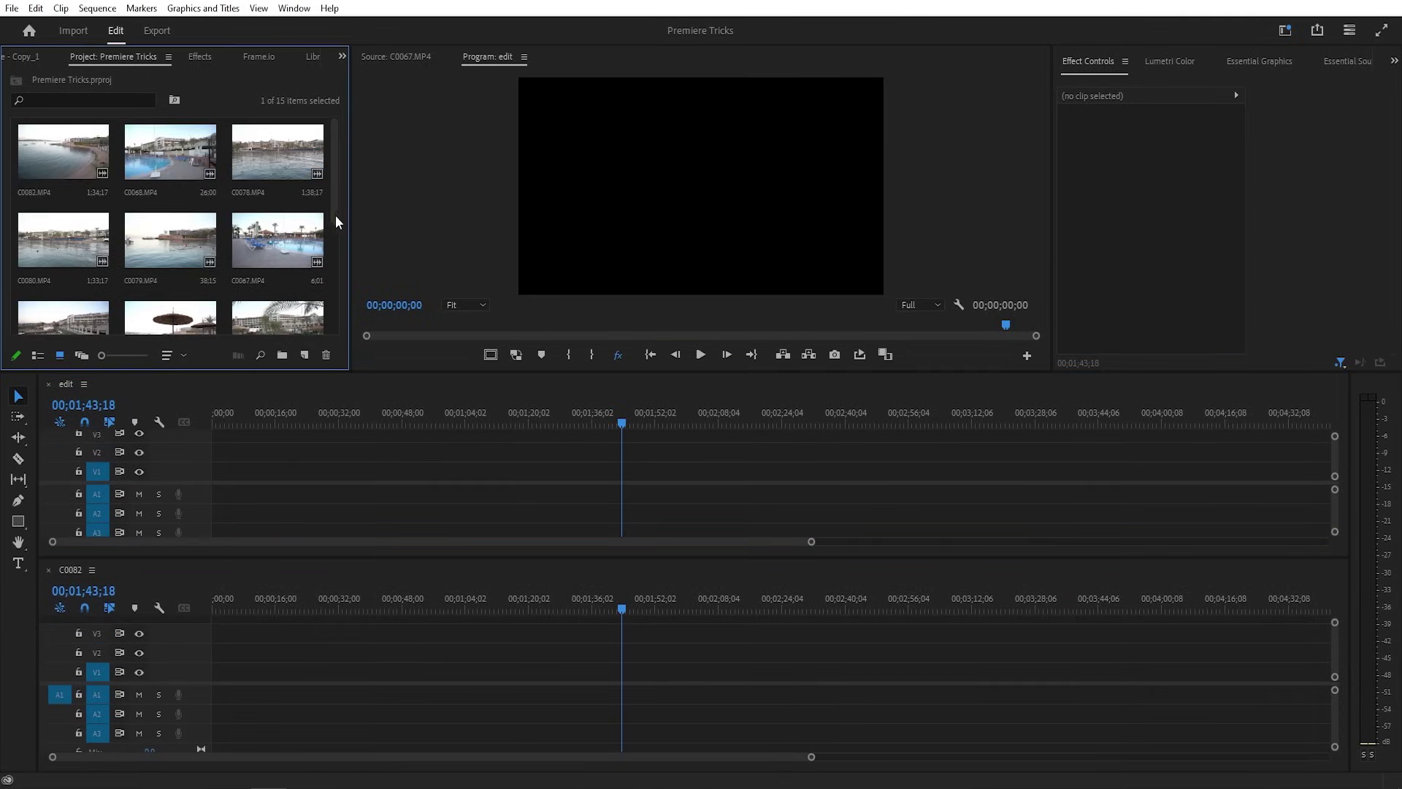
Step: Add all bin clips from C0082 through C0075 to the edit sequence
click(51, 153)
mouse_move(335, 179)
mouse_down()
mouse_move(334, 286)
mouse_move(335, 116)
mouse_up()
shift+click(46, 289)
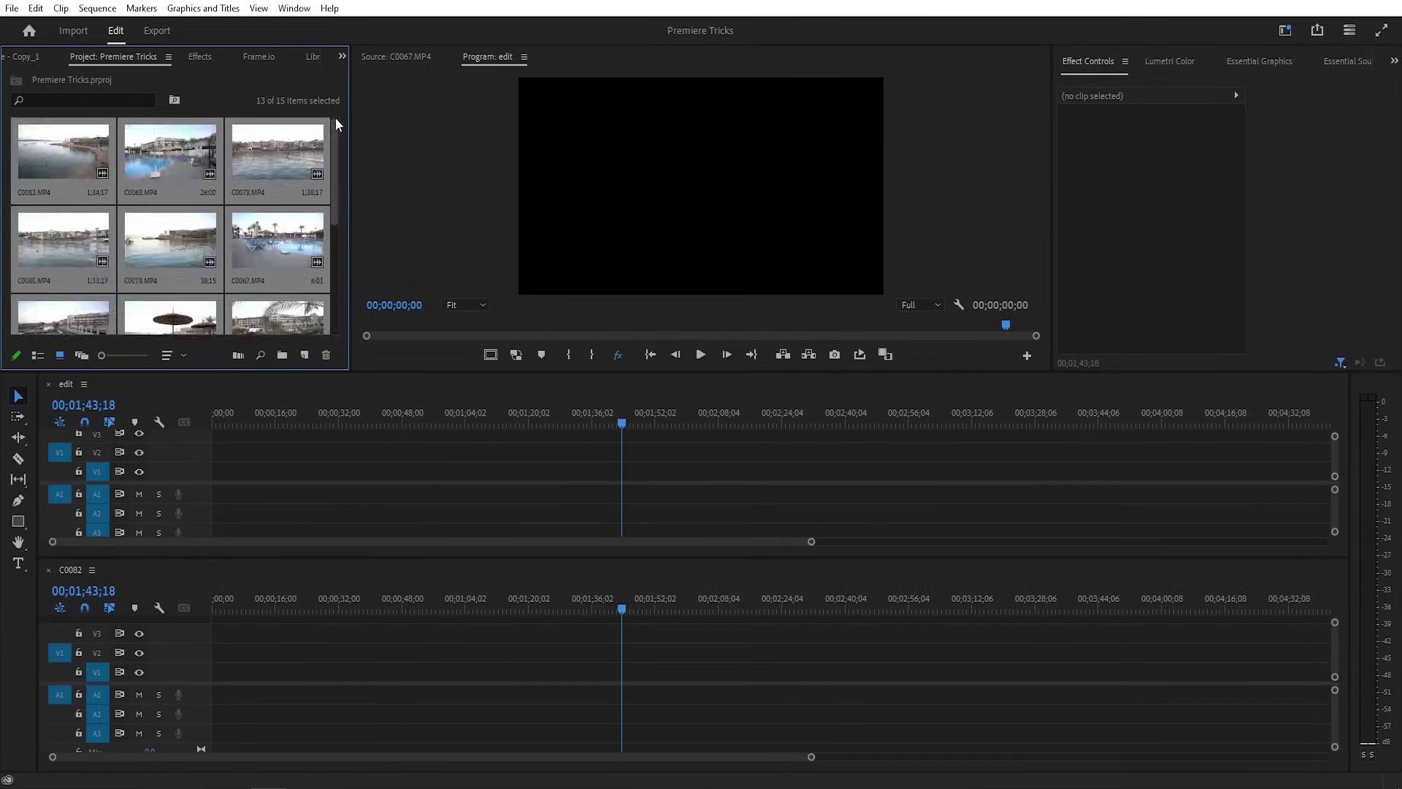
drag(322, 522, 462, 476)
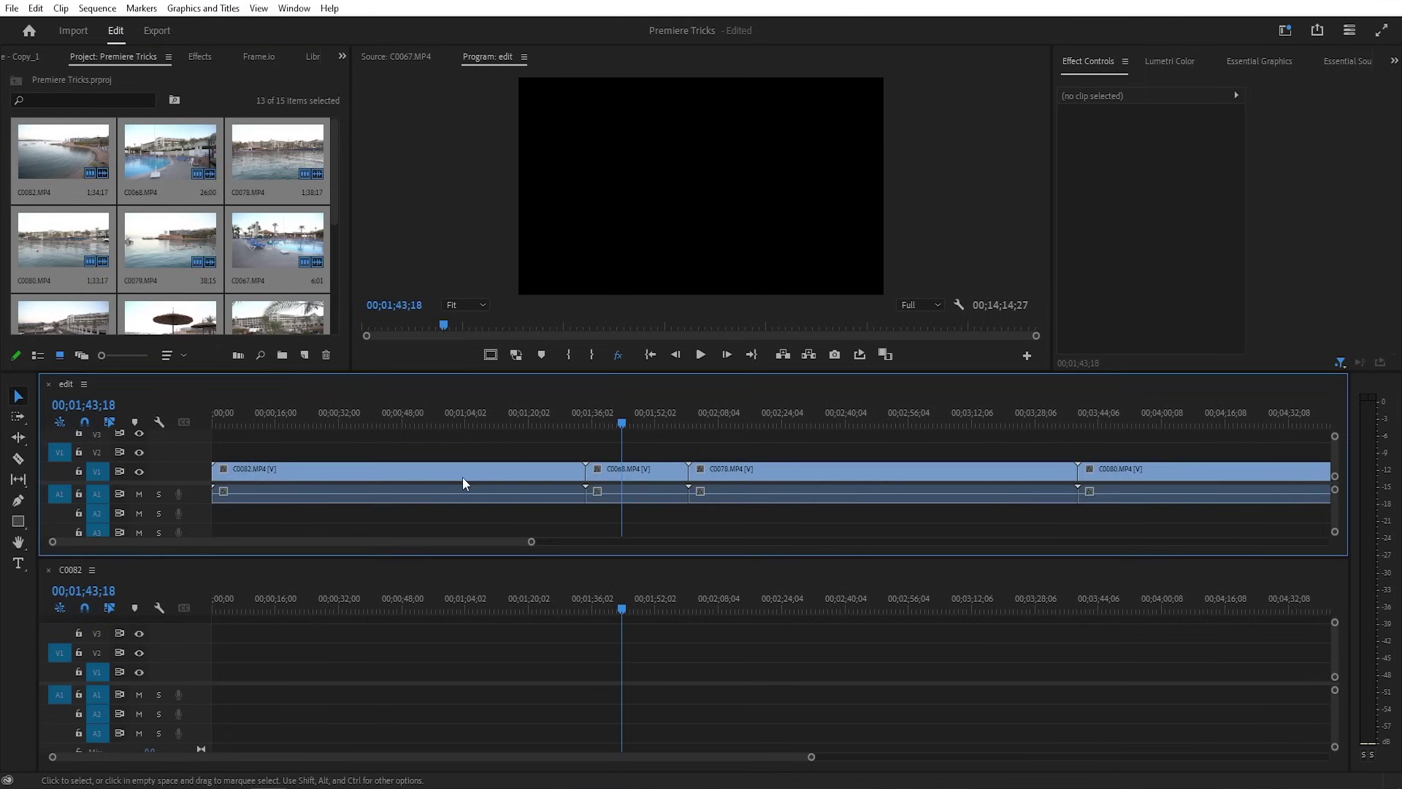
scroll(476, 487, down, 2)
scroll(482, 531, down, 3)
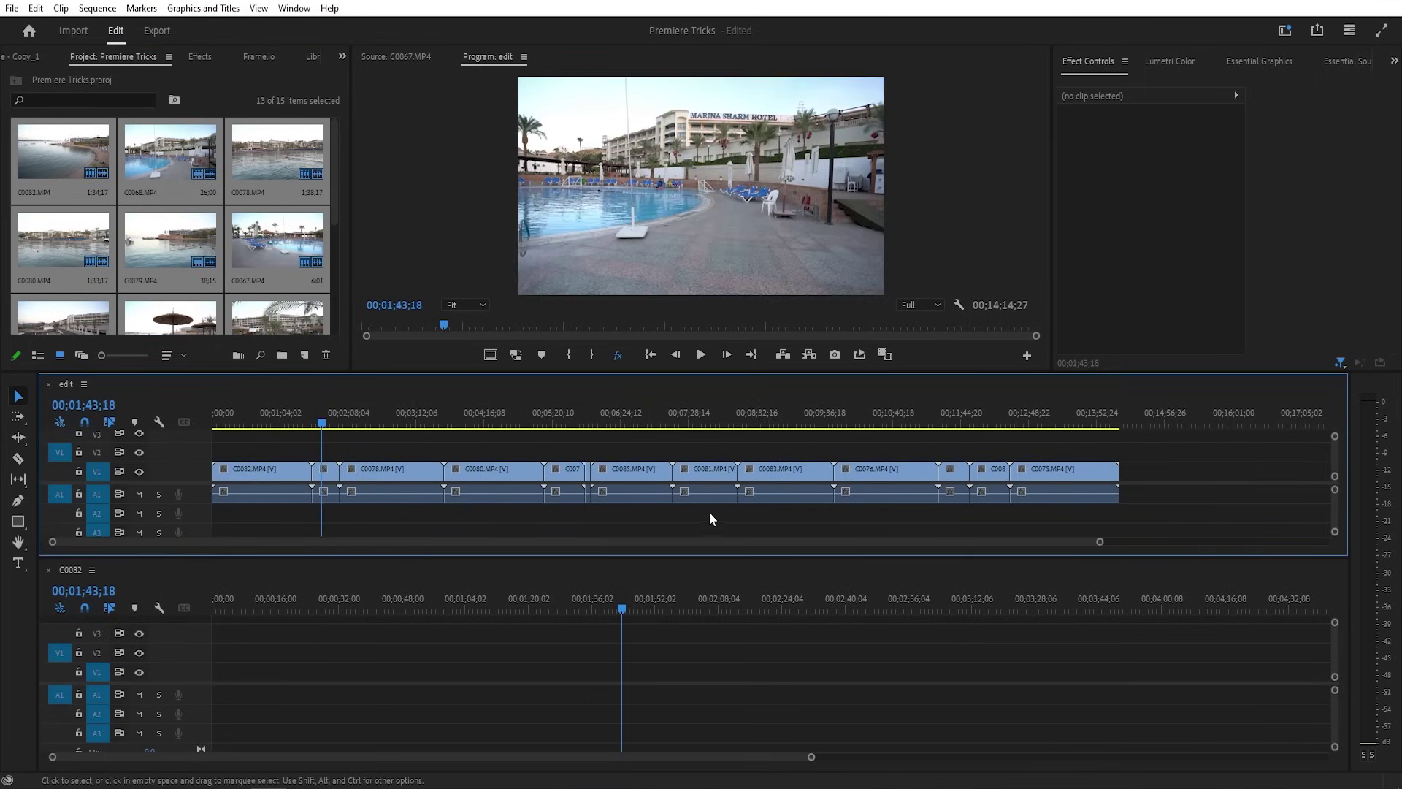
Step: Cut C0082 at 00;00;32;29 and move the first piece to the start of the C0082 sequence
drag(301, 413, 267, 412)
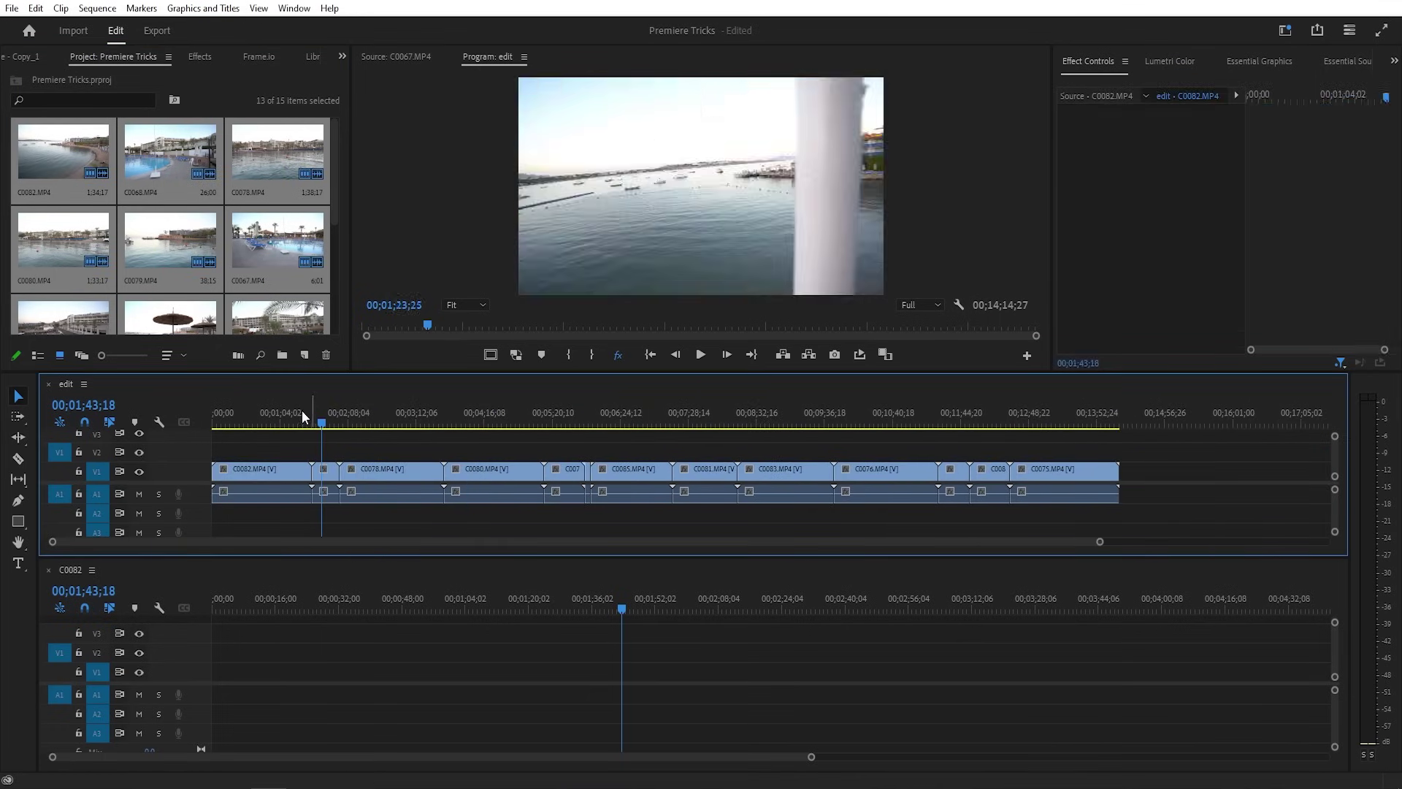
click(249, 406)
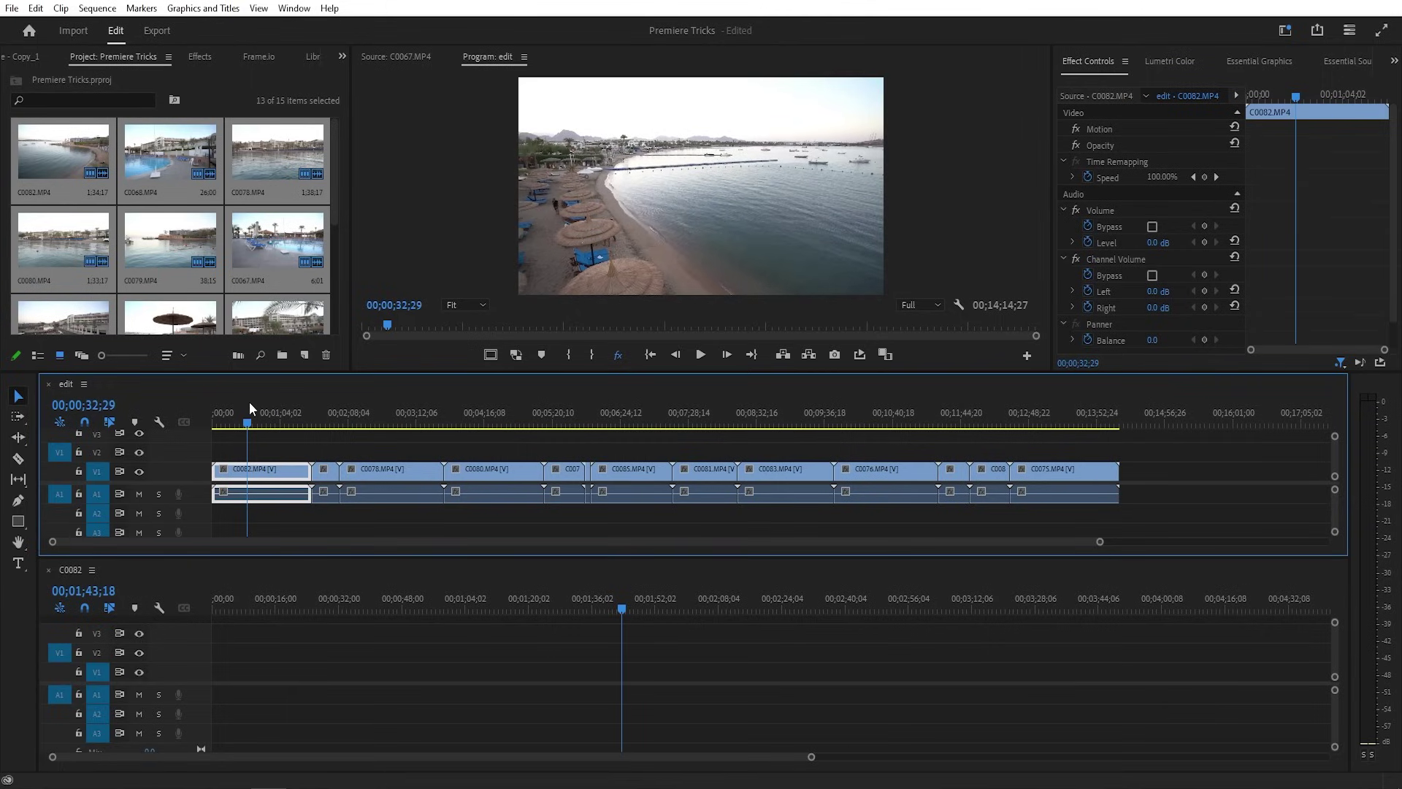
key(c)
click(252, 471)
key(v)
drag(233, 471, 222, 677)
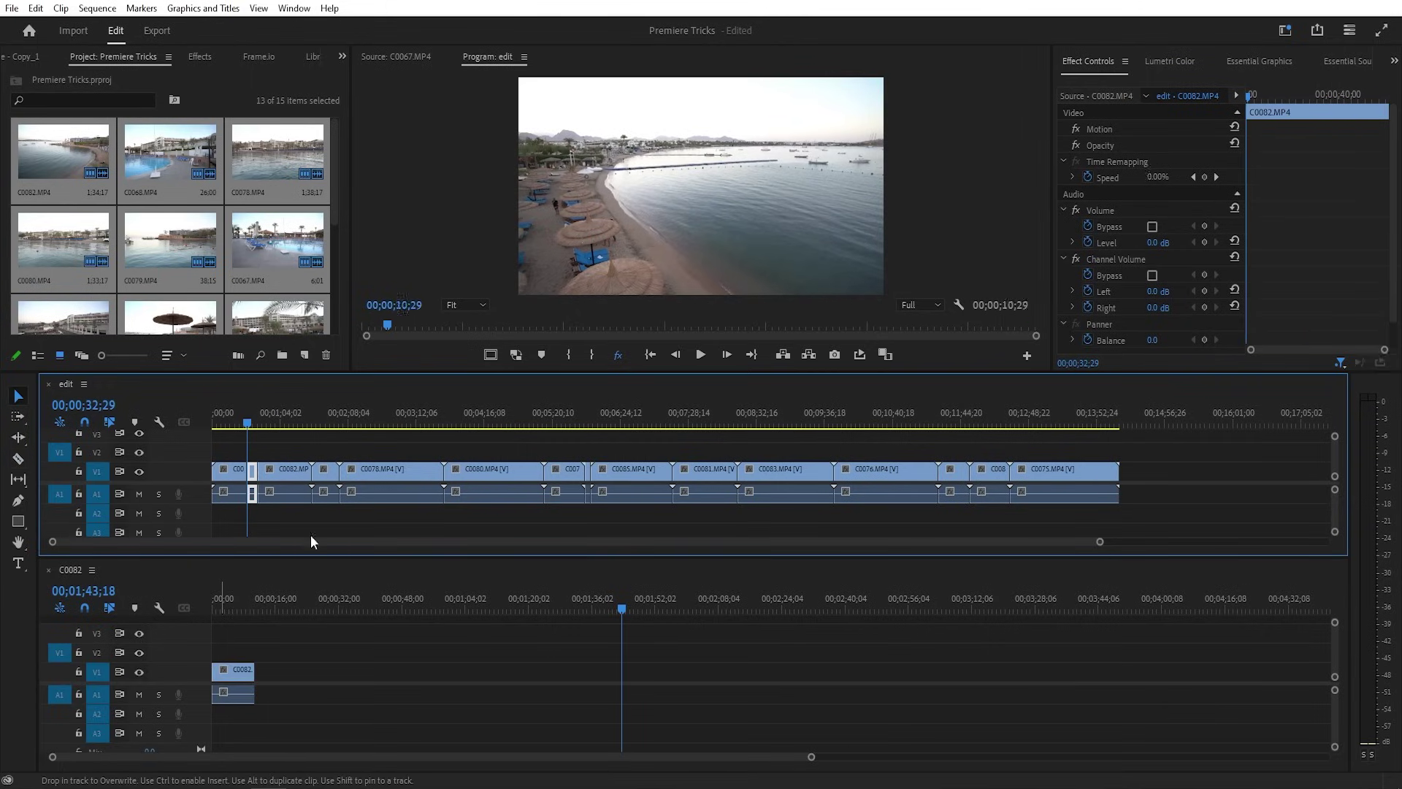
click(296, 415)
Step: Cut a short piece from C0078 and place it after the C0082 piece in the C0082 sequence
drag(303, 428, 373, 428)
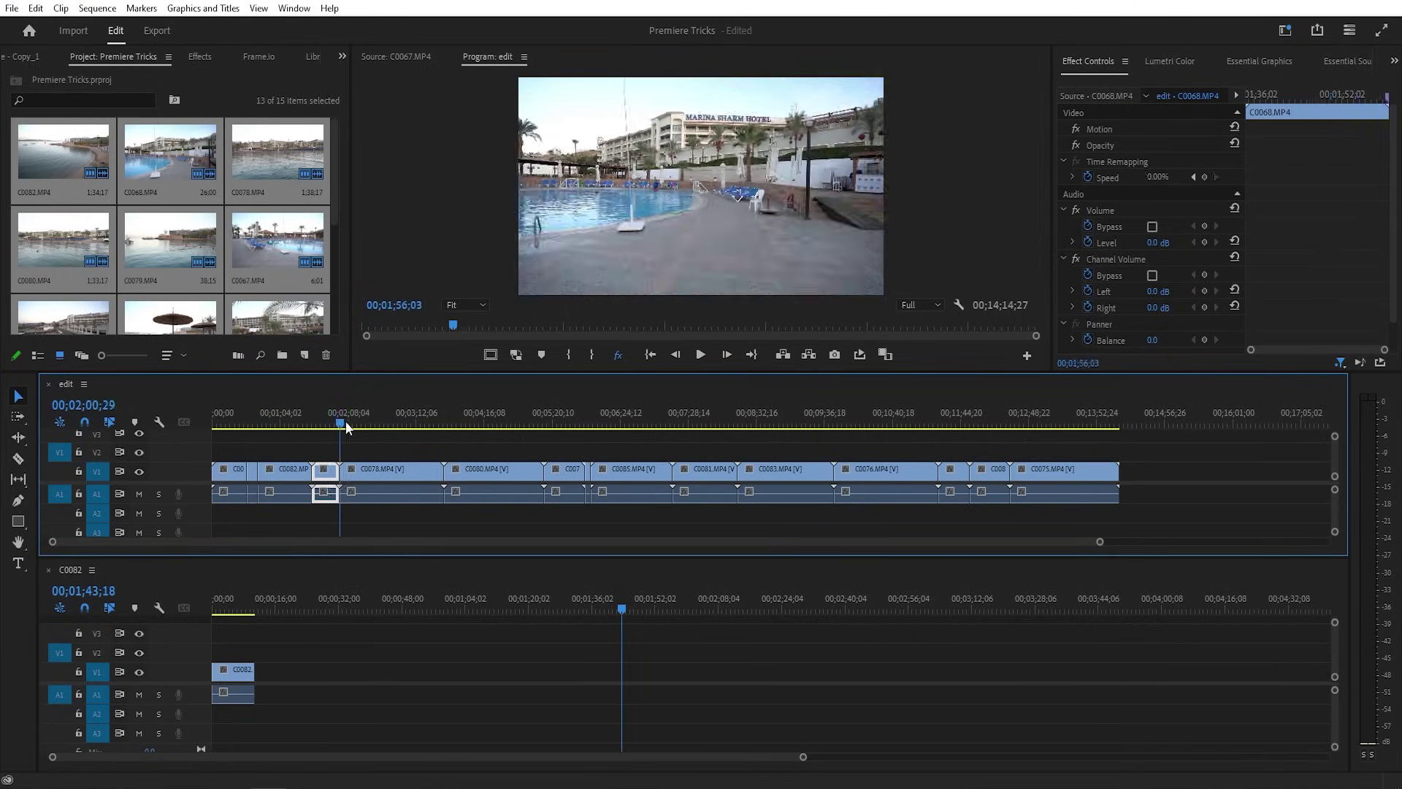
key(c)
click(371, 471)
click(380, 427)
drag(381, 428, 282, 692)
click(387, 471)
key(v)
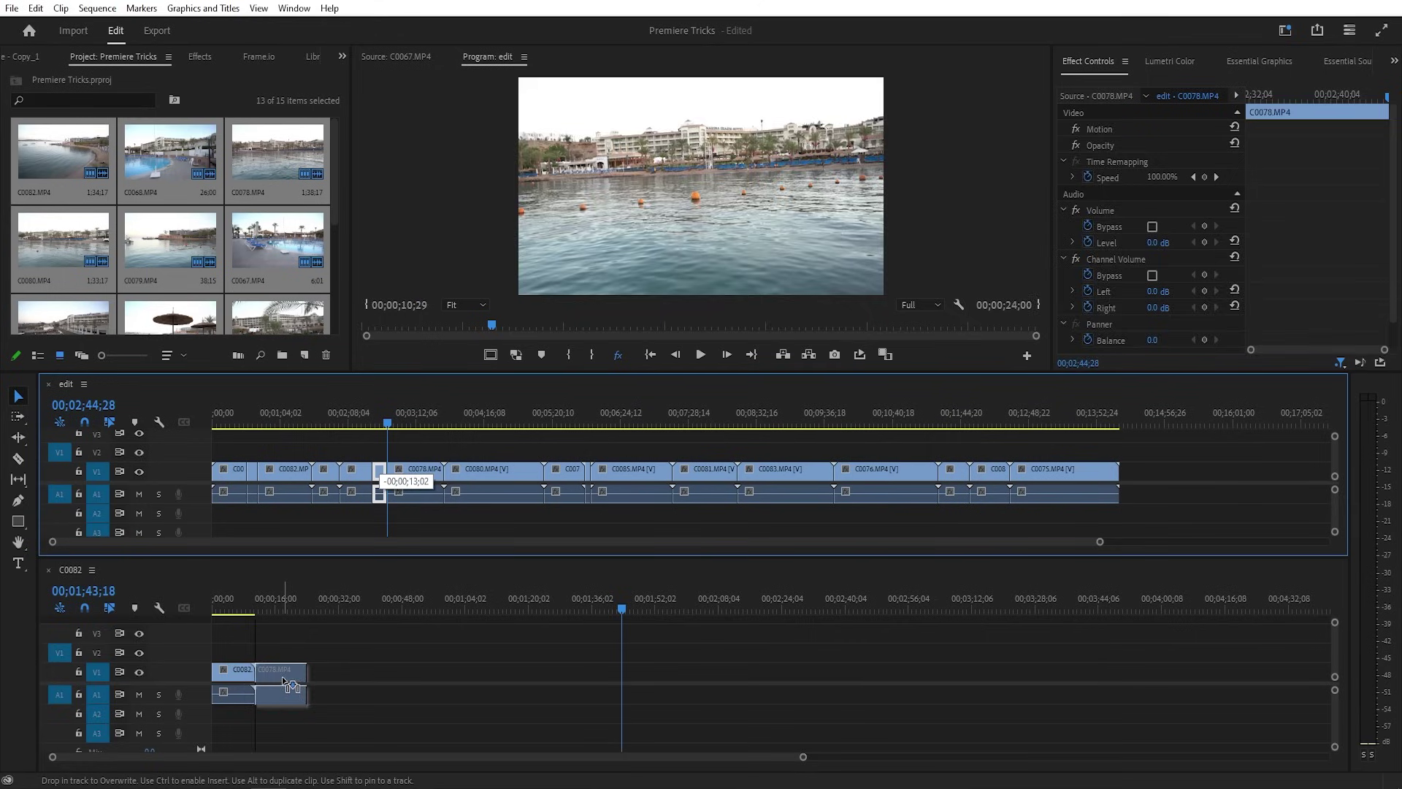
drag(410, 427, 466, 410)
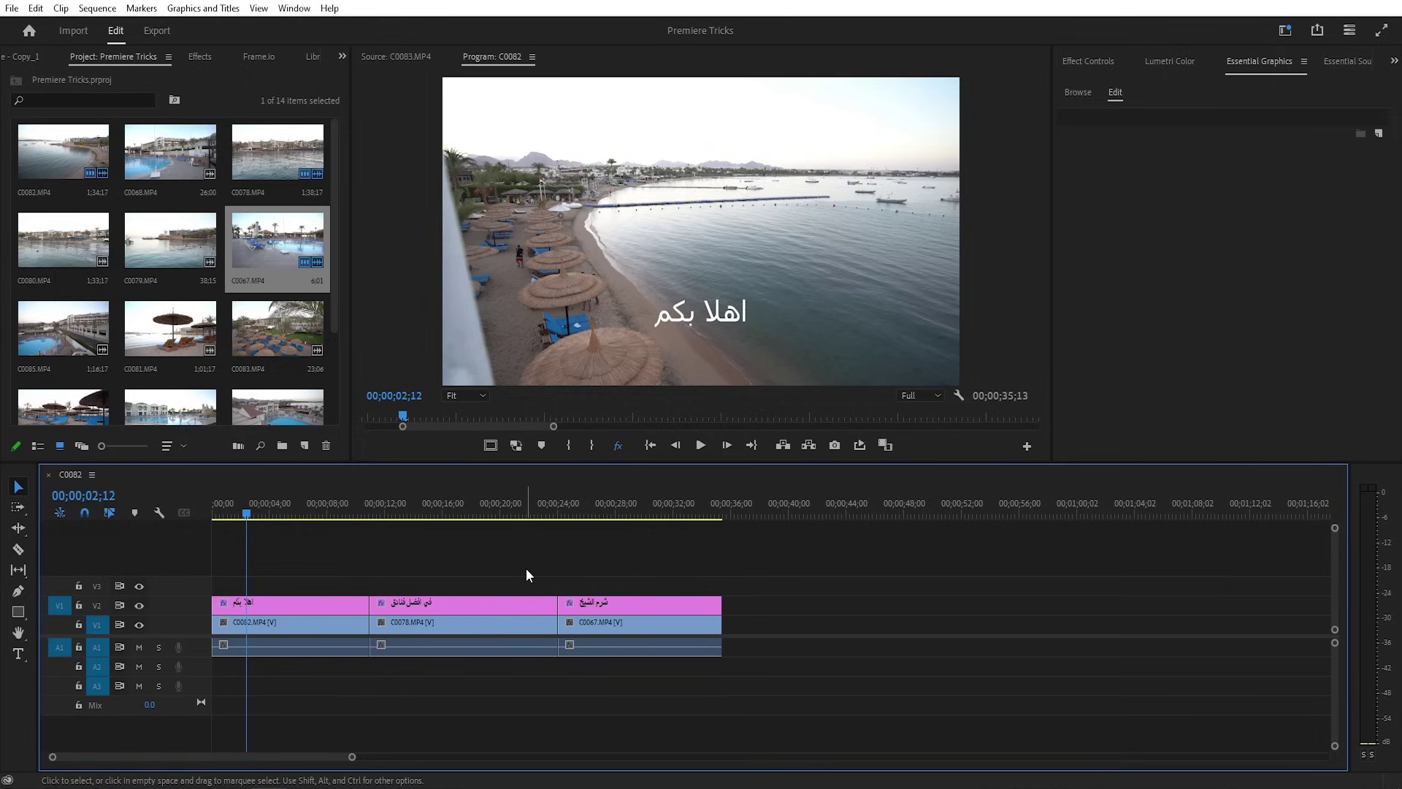
Step: Preview the titled clips, then marquee-select all three title clips on V2
mouse_move(265, 514)
mouse_down()
mouse_move(642, 519)
mouse_move(335, 518)
mouse_up()
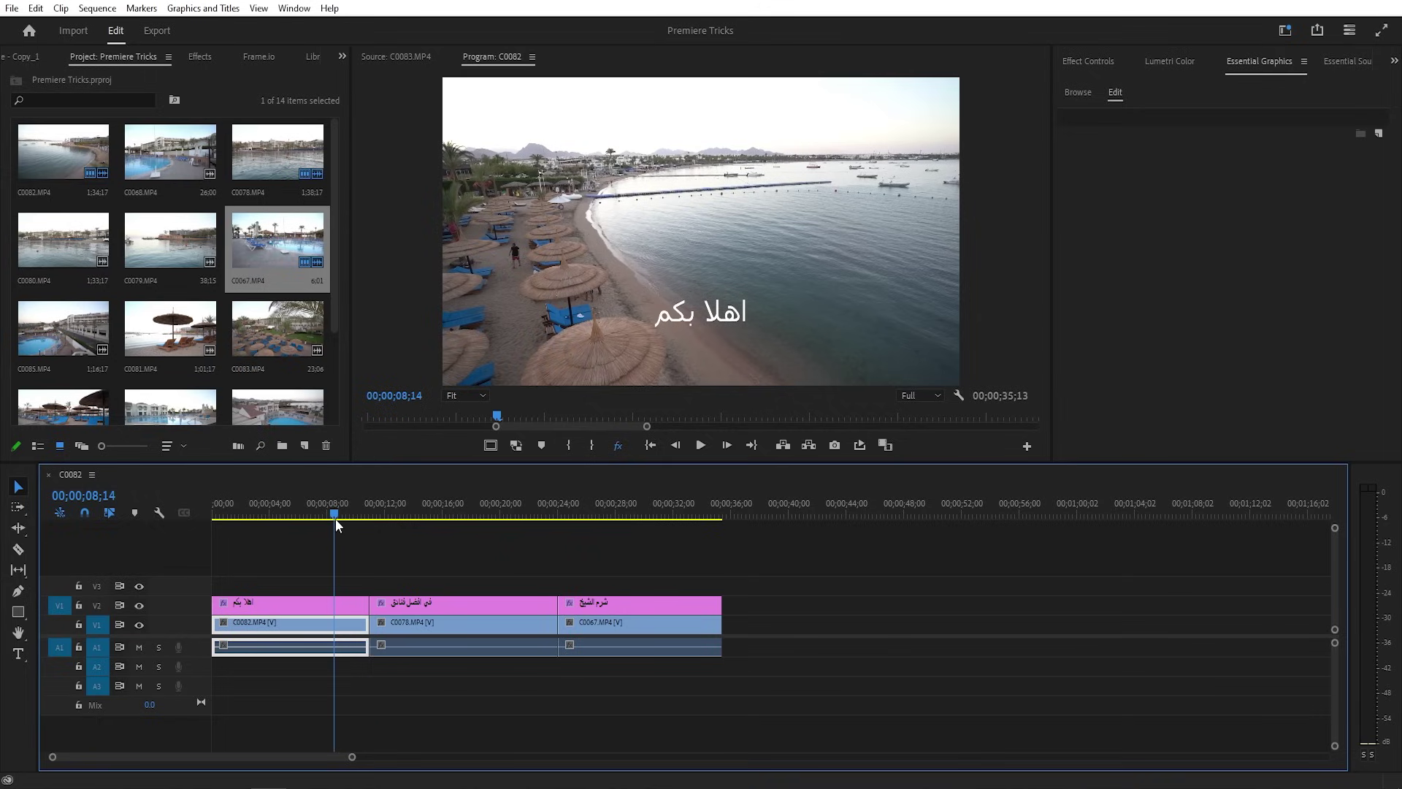
drag(335, 518, 348, 515)
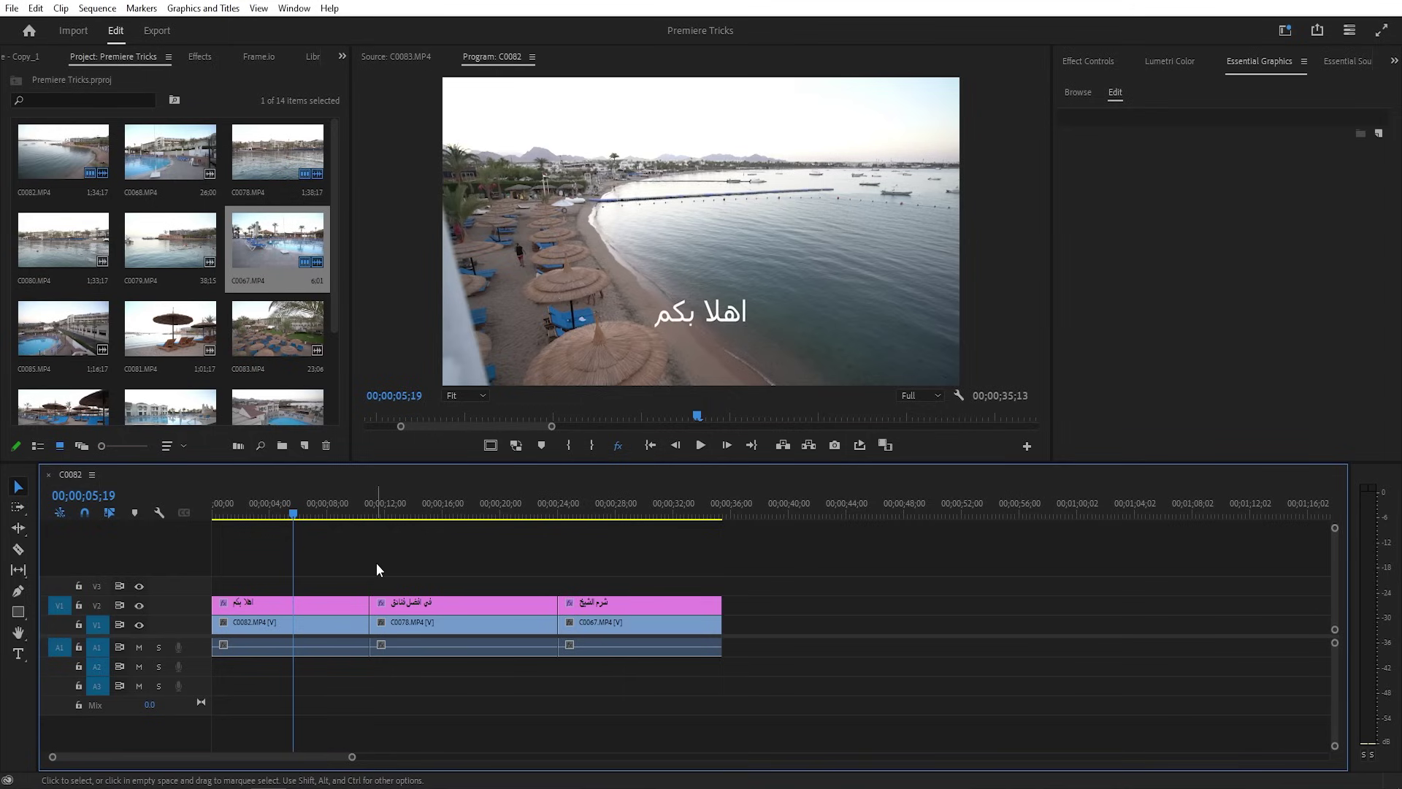
drag(354, 582, 276, 604)
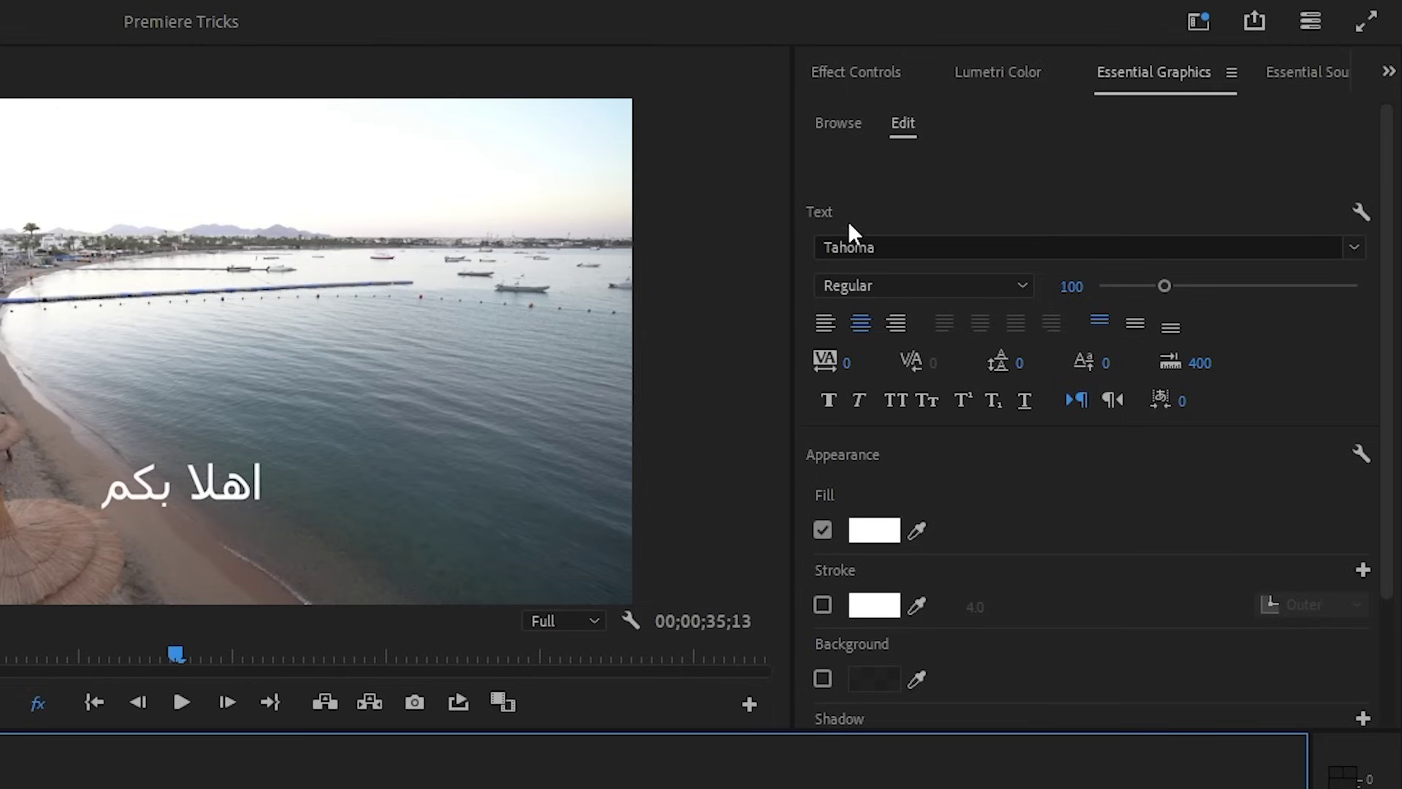
Step: Change the three titles' font to Cairo and preview them
click(880, 235)
text(cairo)
key(Return)
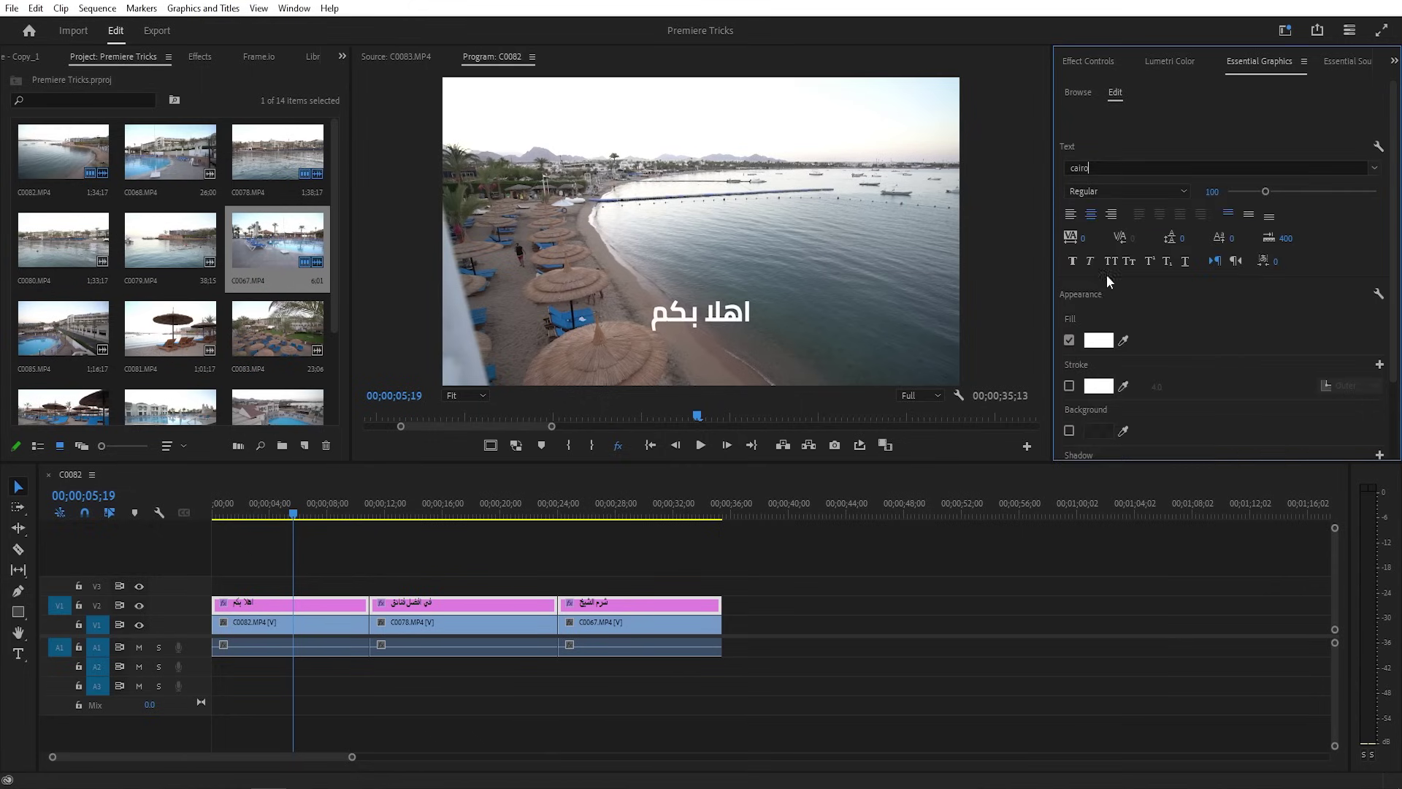
click(353, 555)
mouse_move(398, 515)
mouse_down()
mouse_move(606, 514)
mouse_move(328, 515)
mouse_up()
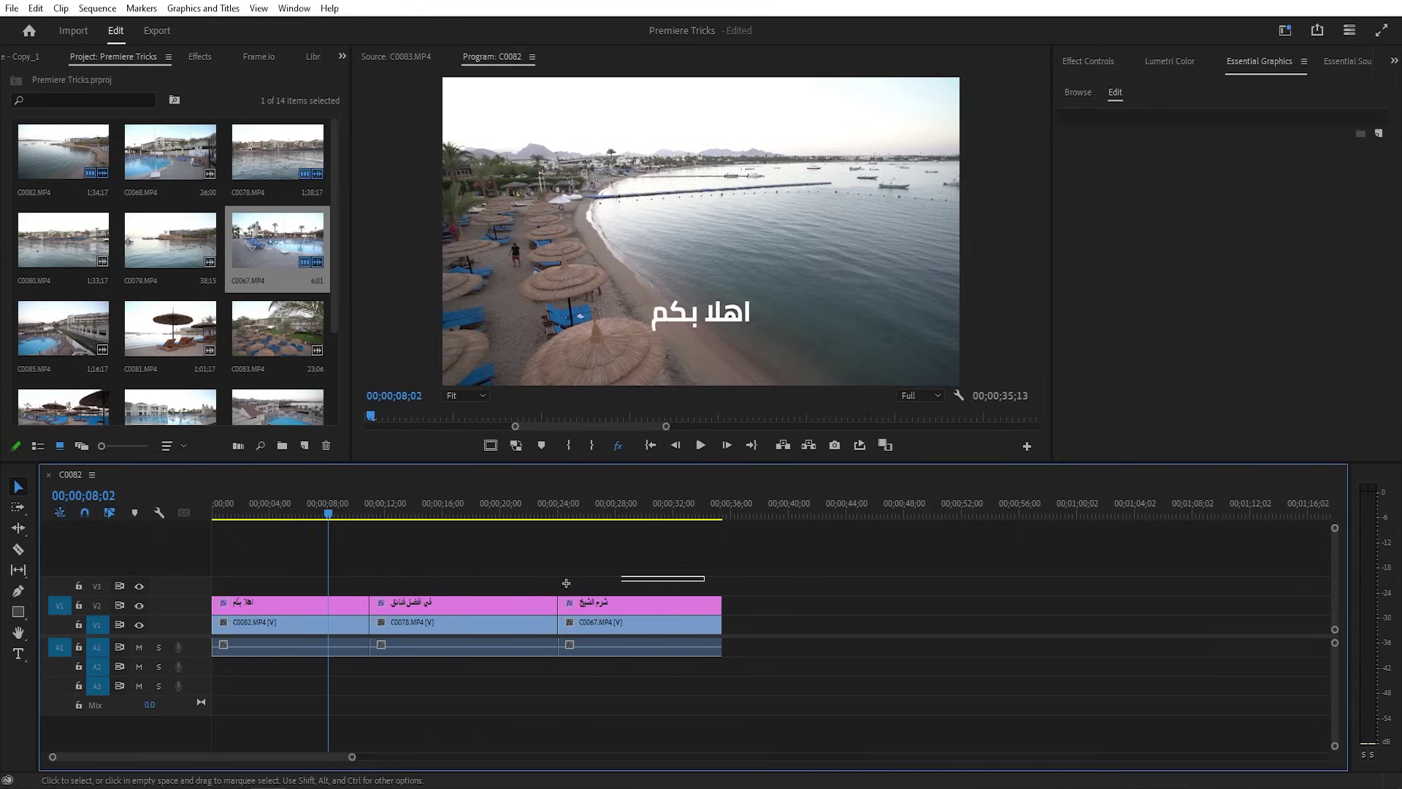
Step: Give the first title a dark background box with rounder corners
click(311, 603)
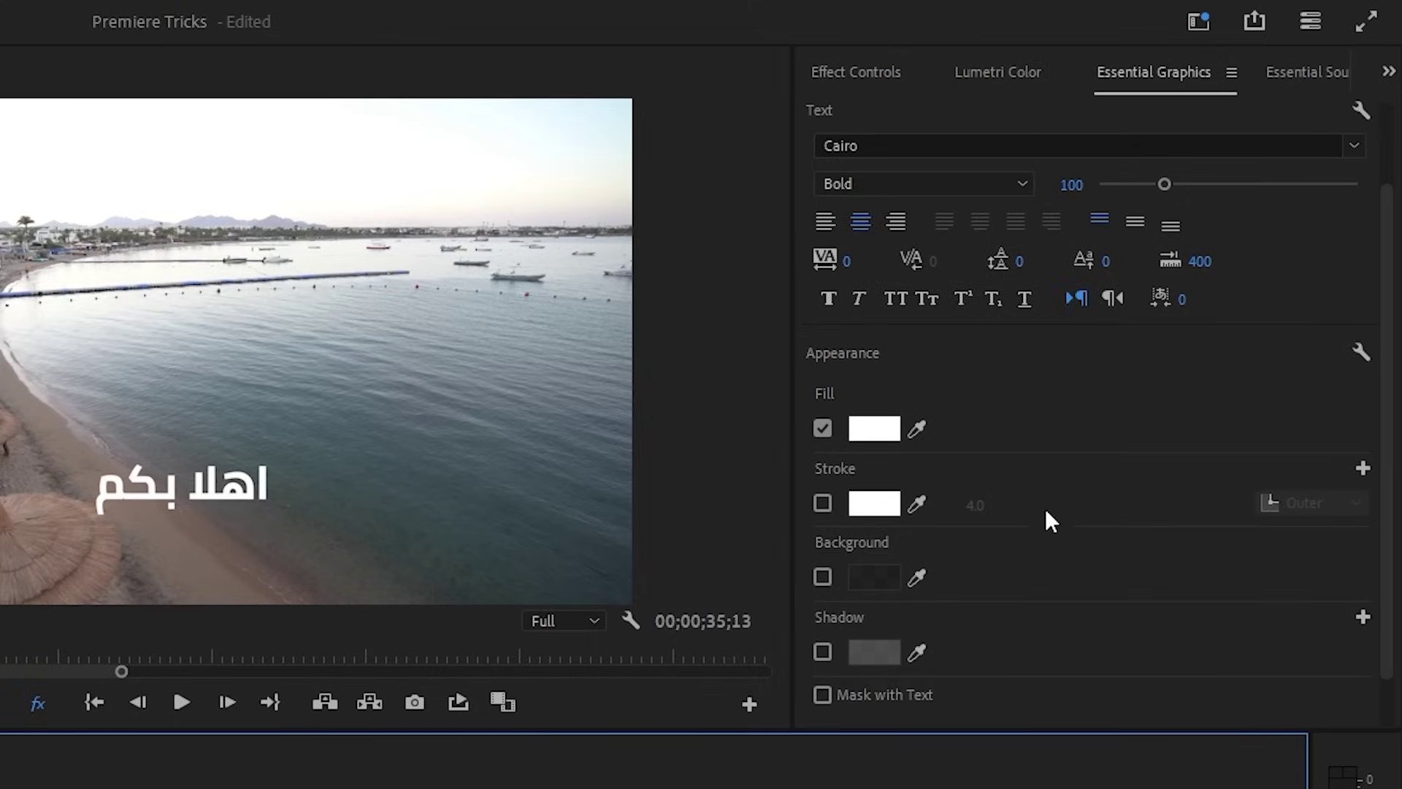
scroll(1045, 508, down, 2)
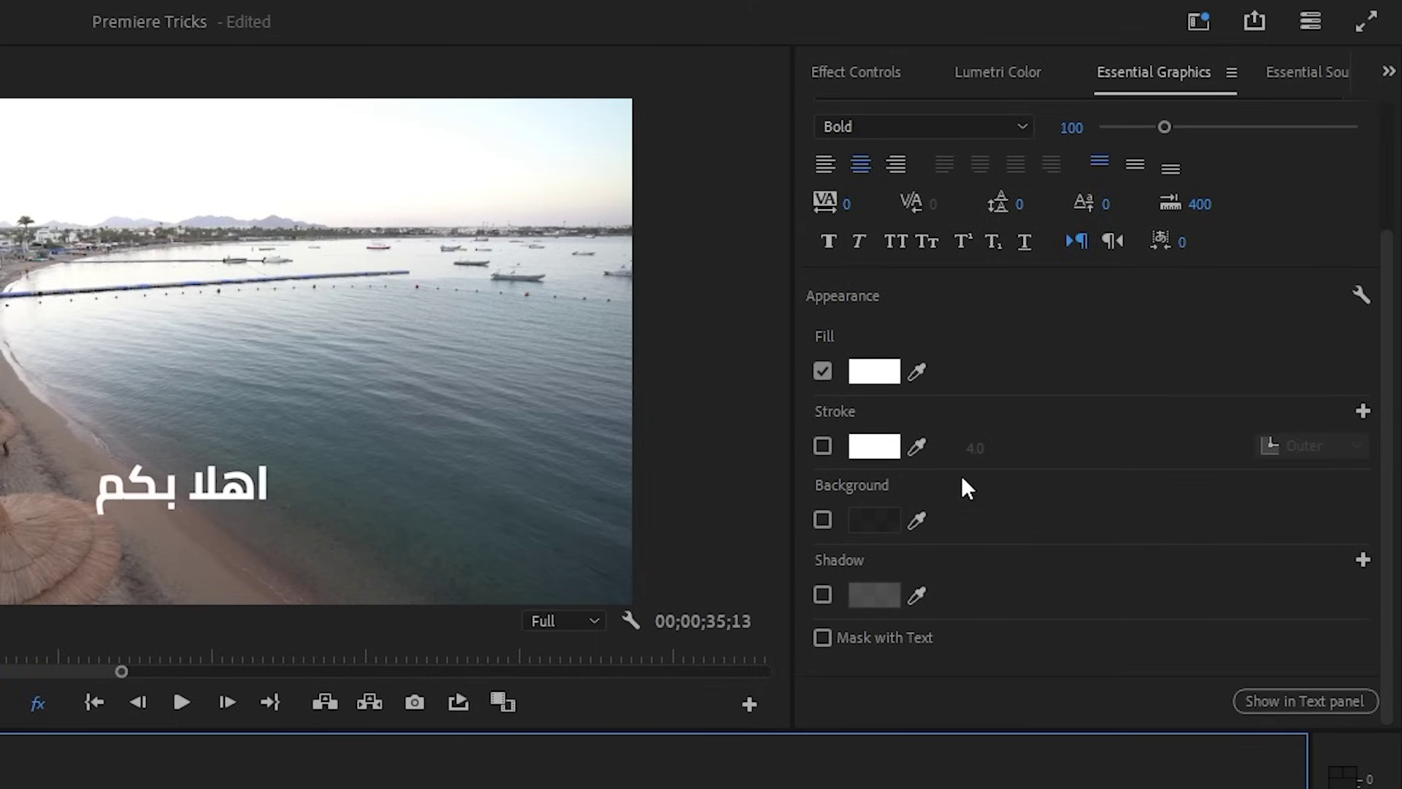
click(822, 519)
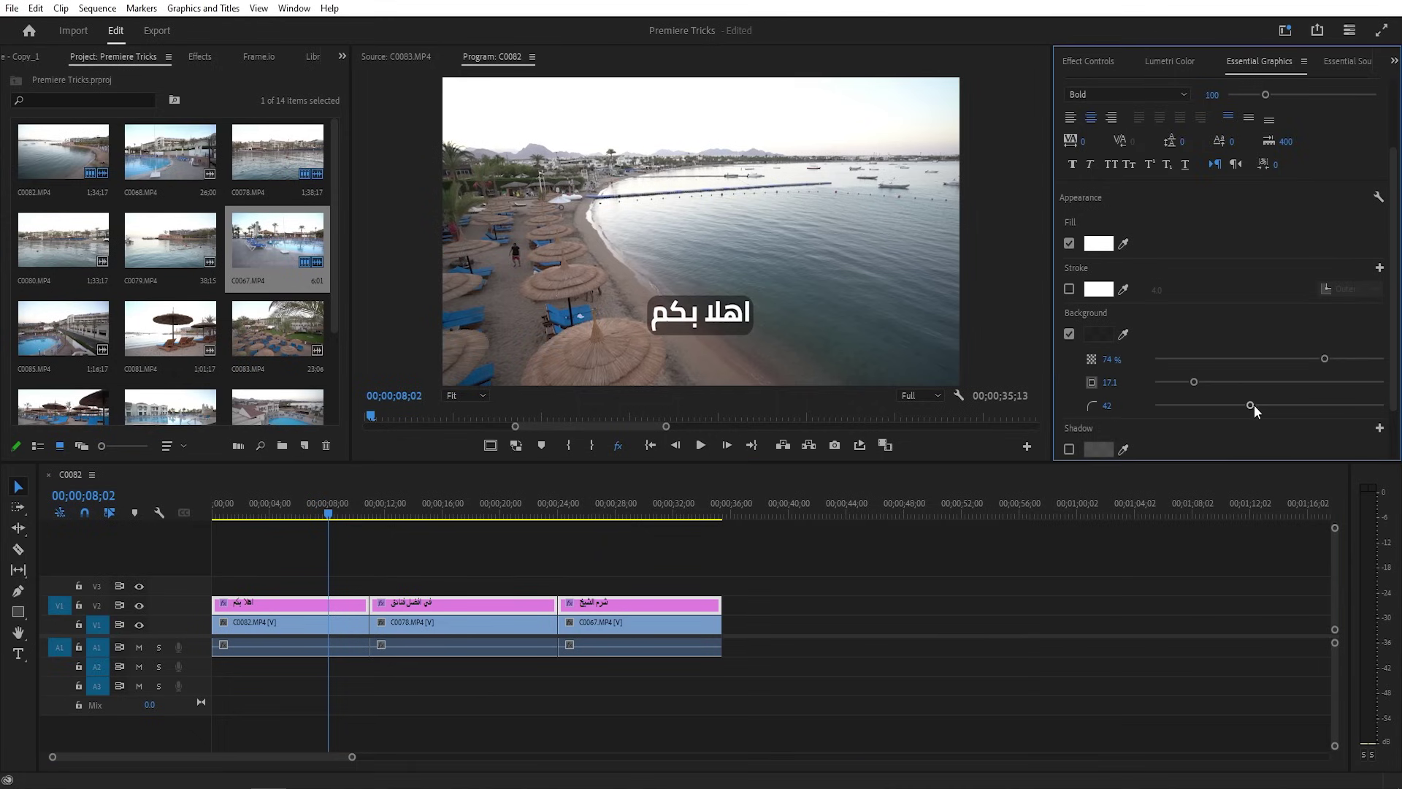
drag(1251, 405, 1272, 405)
mouse_move(369, 503)
mouse_down()
mouse_move(598, 497)
mouse_move(346, 497)
mouse_up()
Step: Reduce all three titles' text size to 50, review them, and deselect the clip
drag(215, 573, 719, 606)
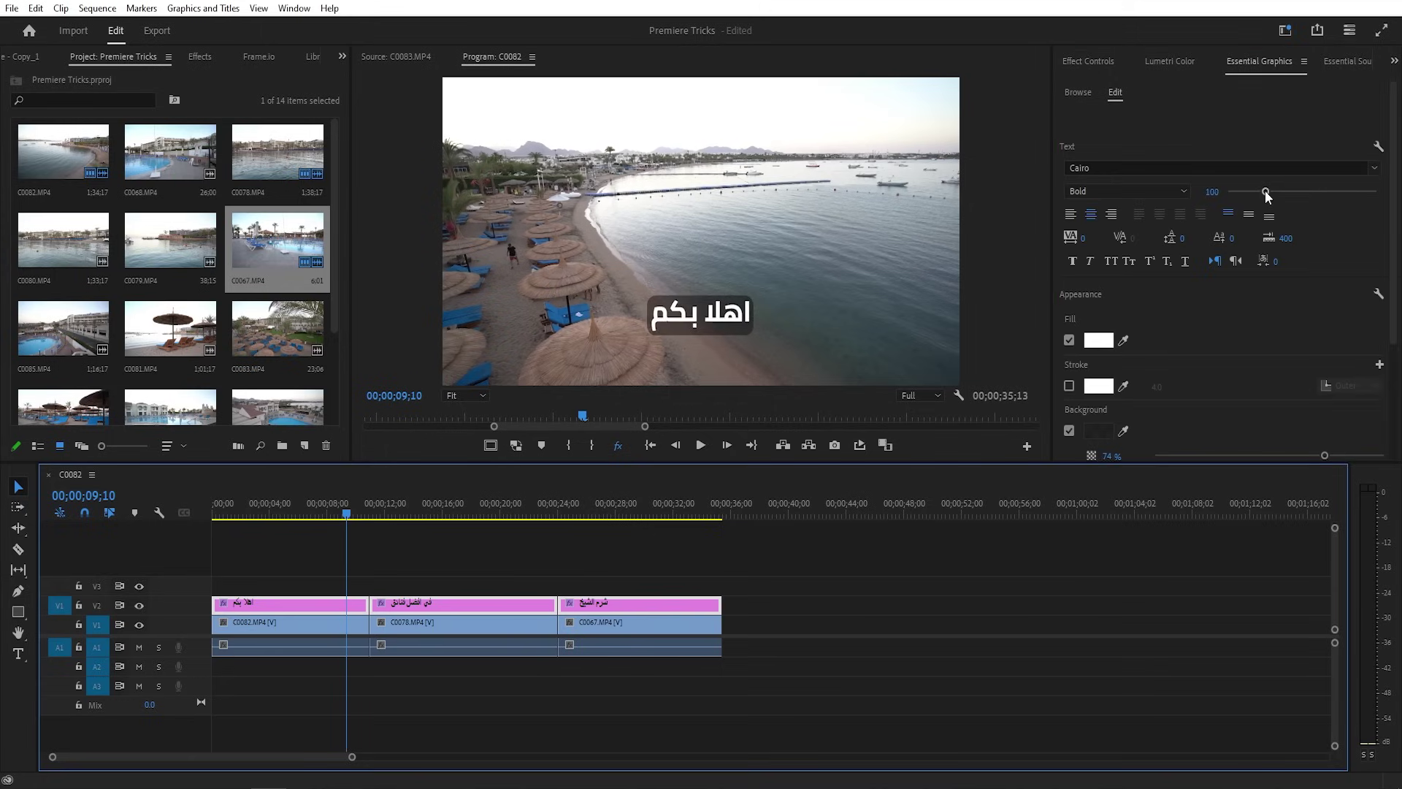
drag(1249, 193, 1246, 192)
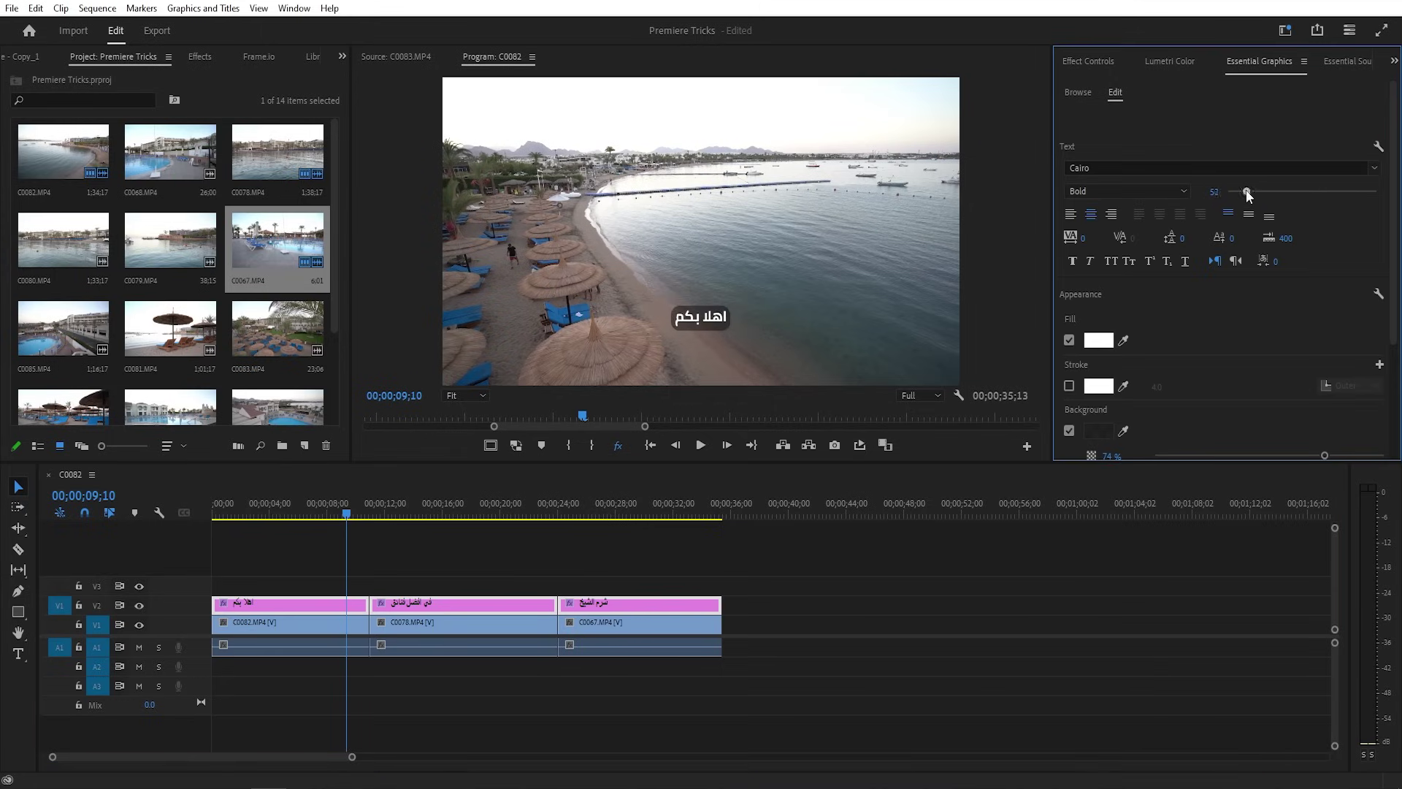
mouse_move(369, 502)
mouse_down()
mouse_move(406, 509)
mouse_move(336, 514)
mouse_up()
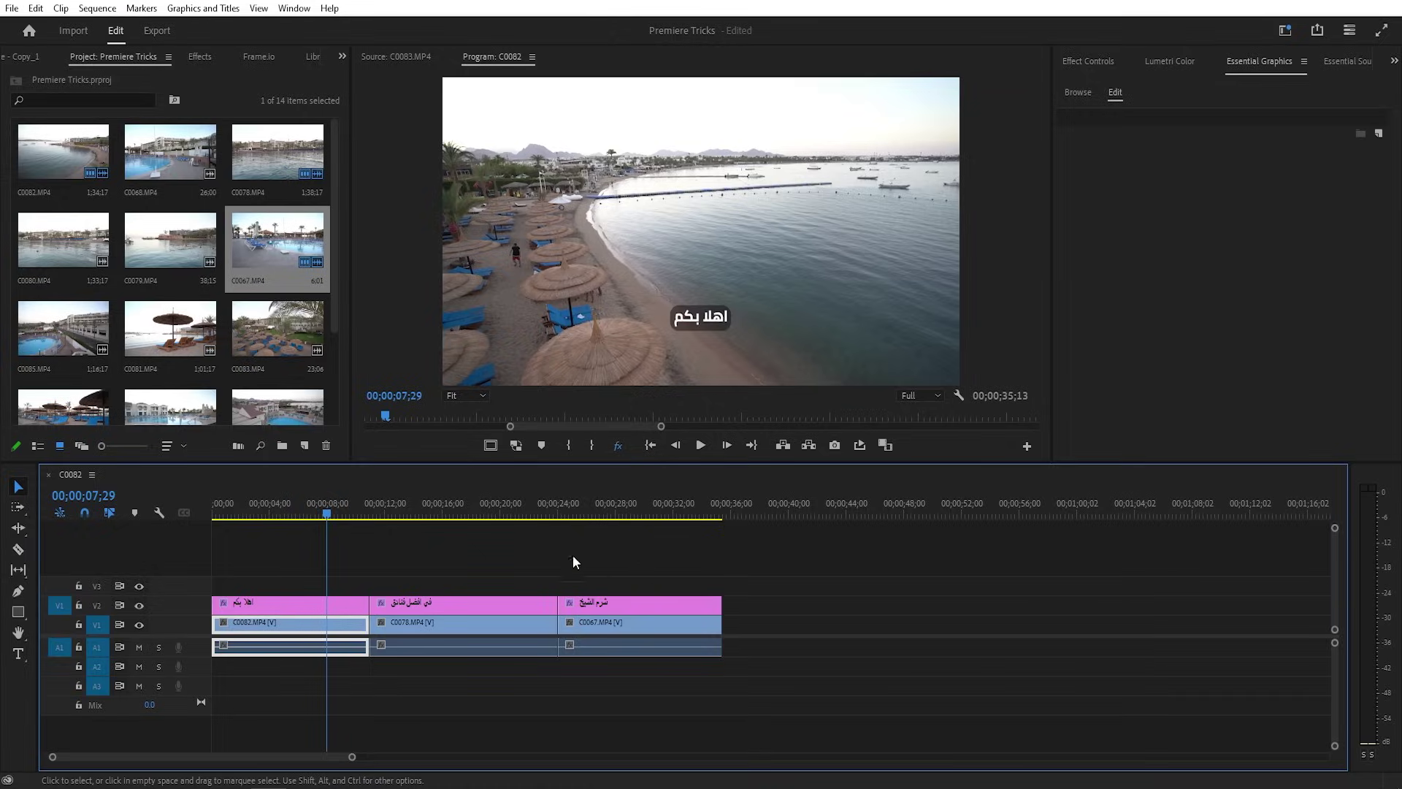
click(573, 557)
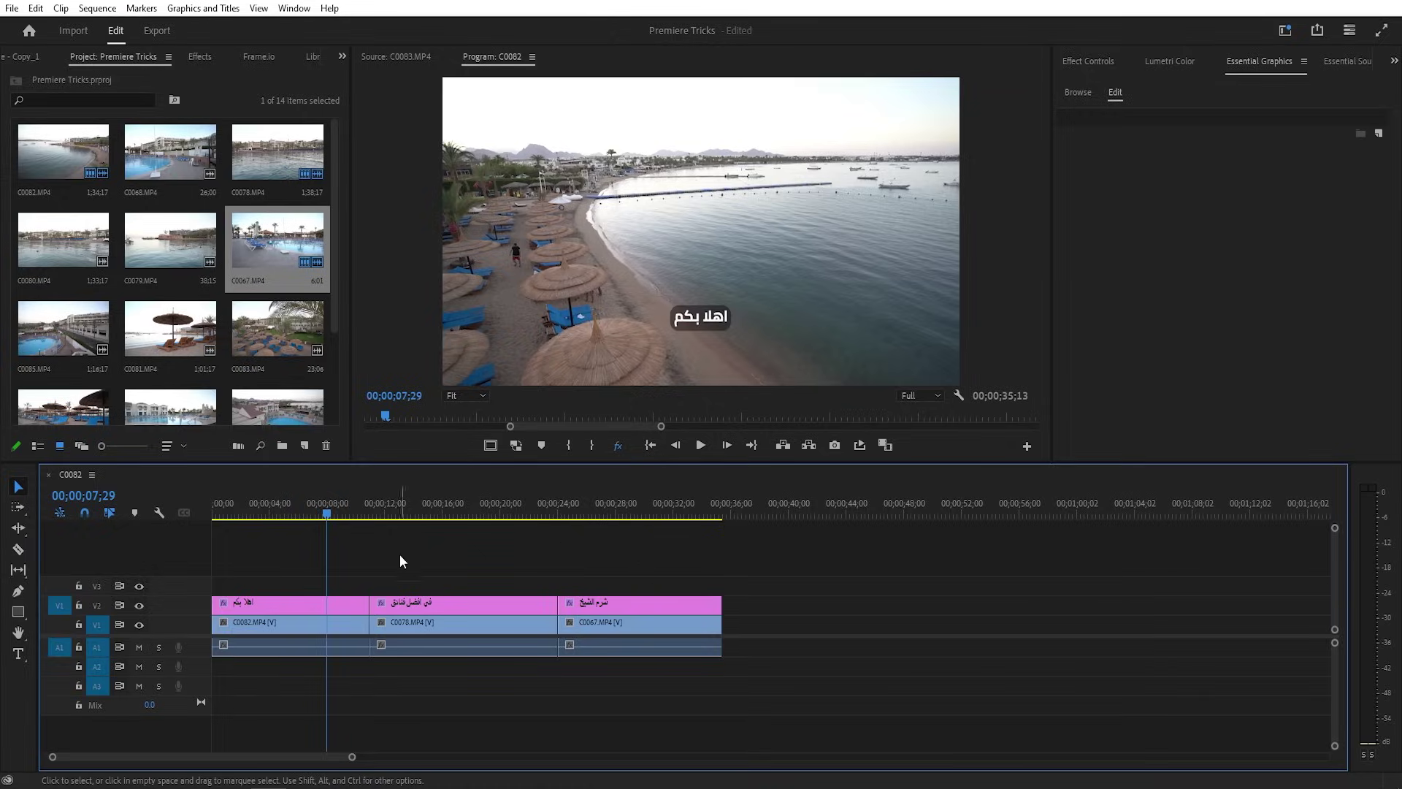
Step: Replace Cairo Bold with FF Bouya project-wide via Replace Fonts in Projects, then check the second title
click(202, 14)
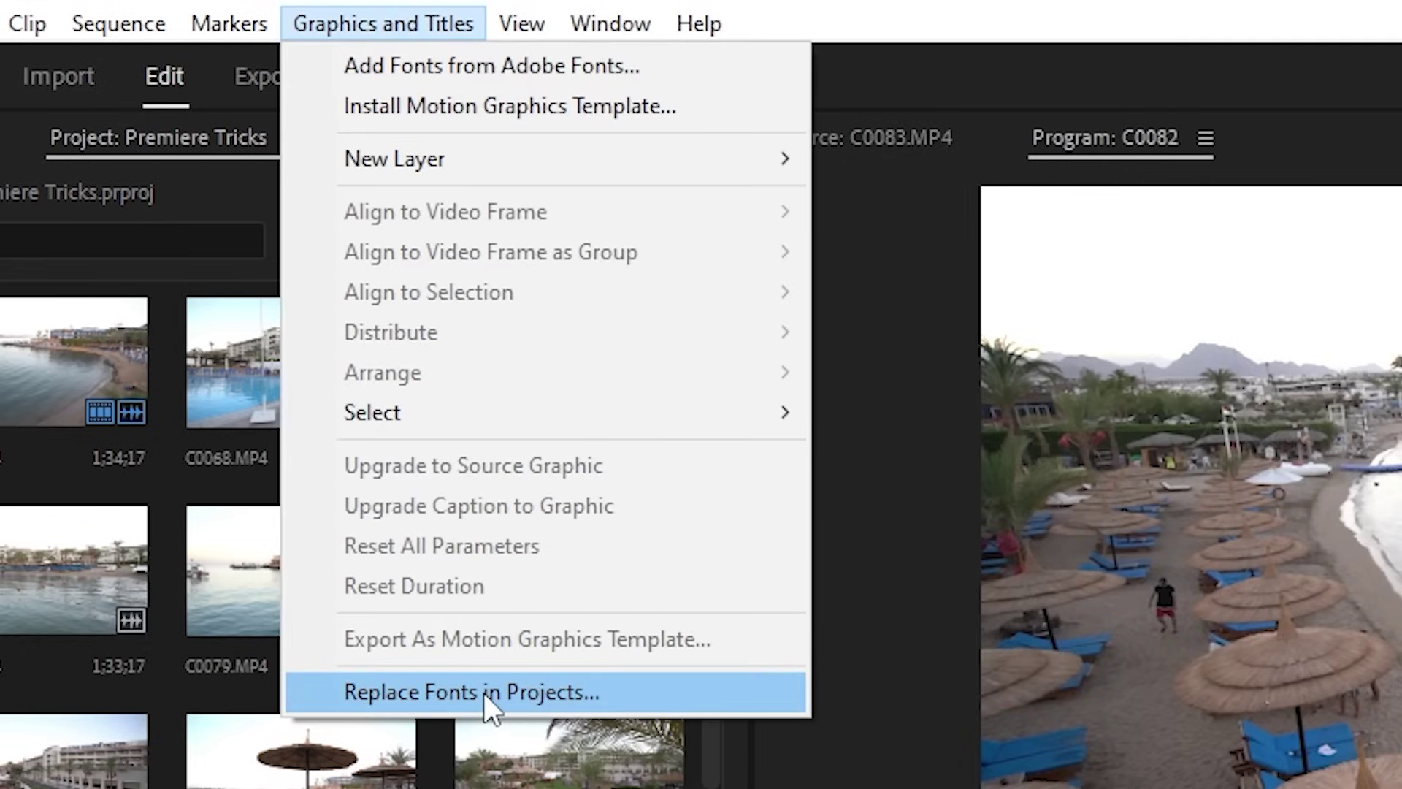
click(506, 699)
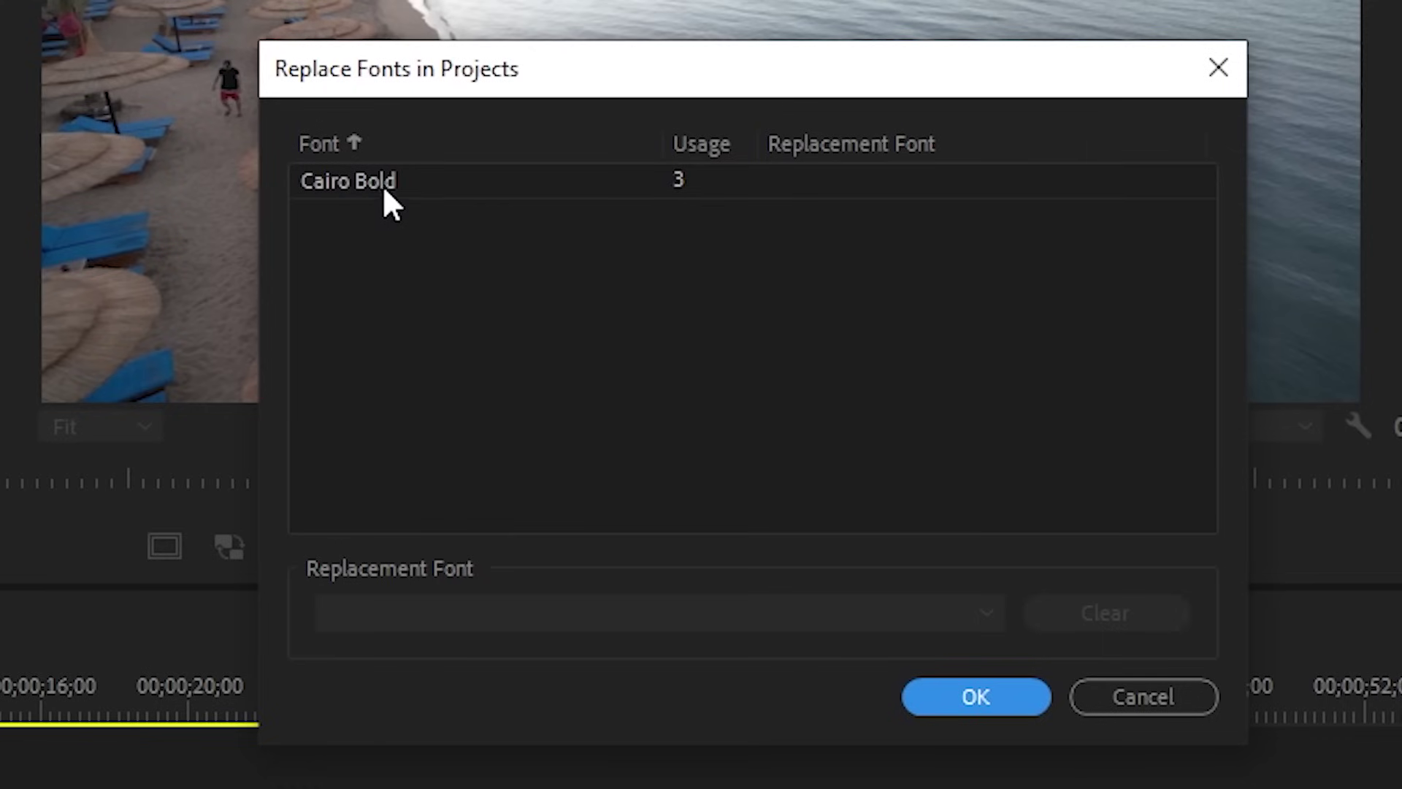
click(681, 181)
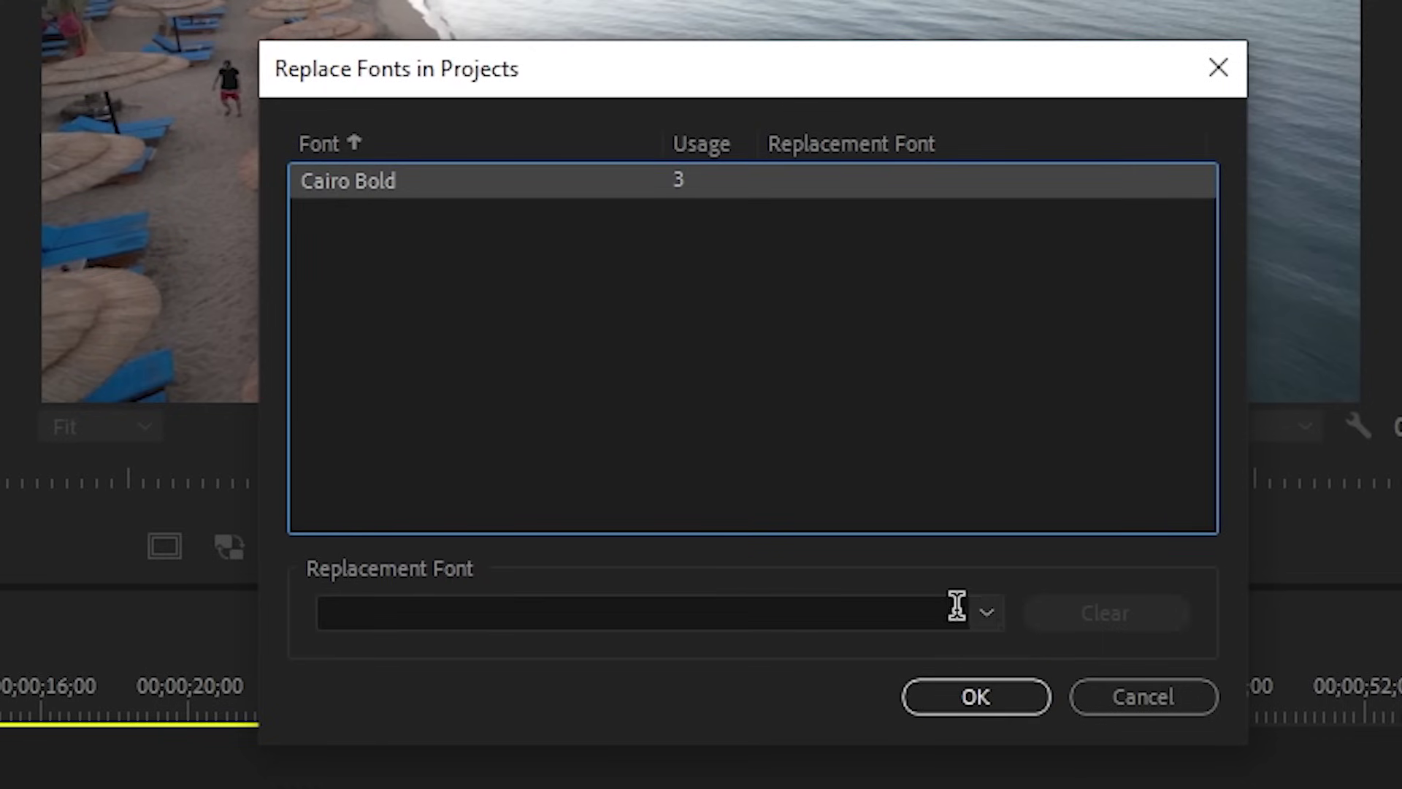
click(985, 613)
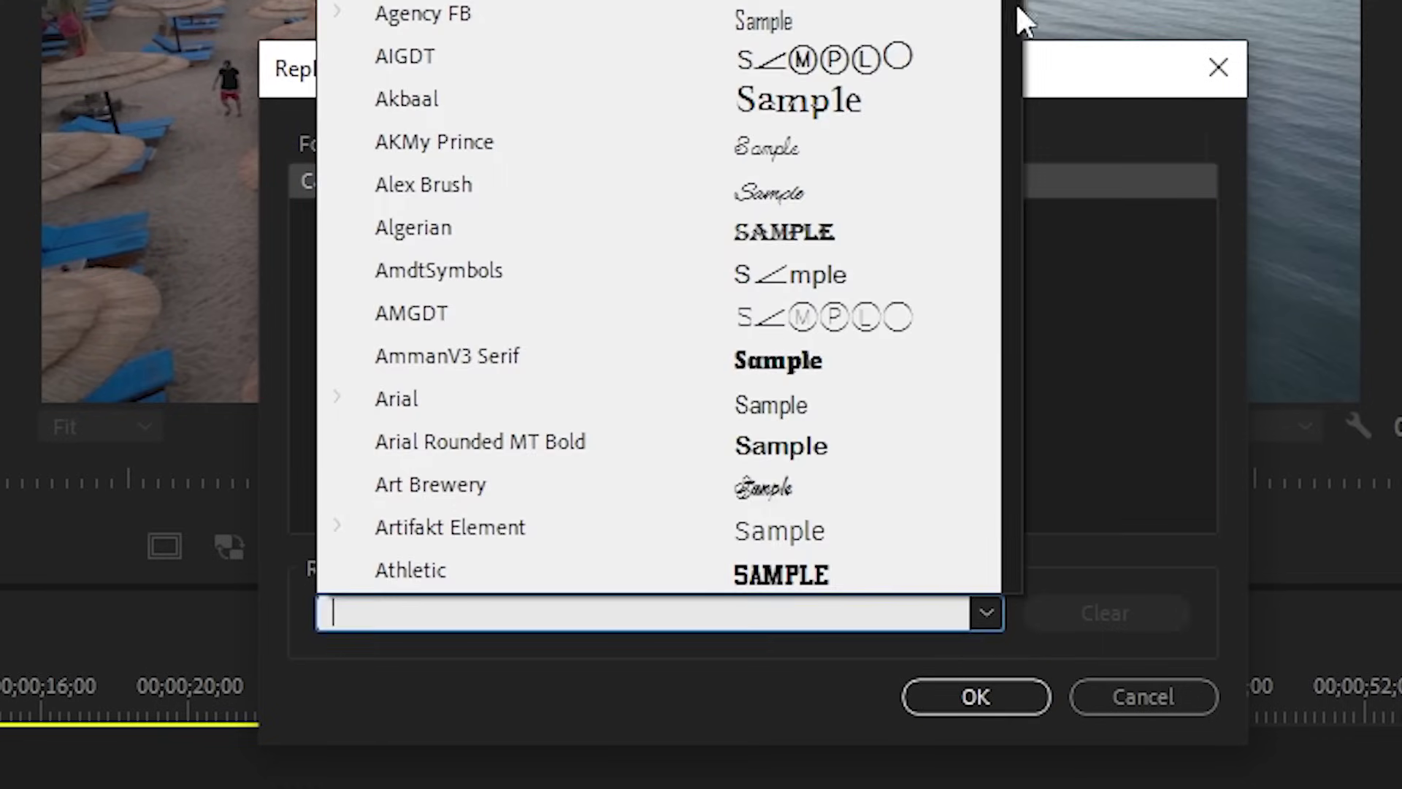
drag(1018, 42, 1006, 479)
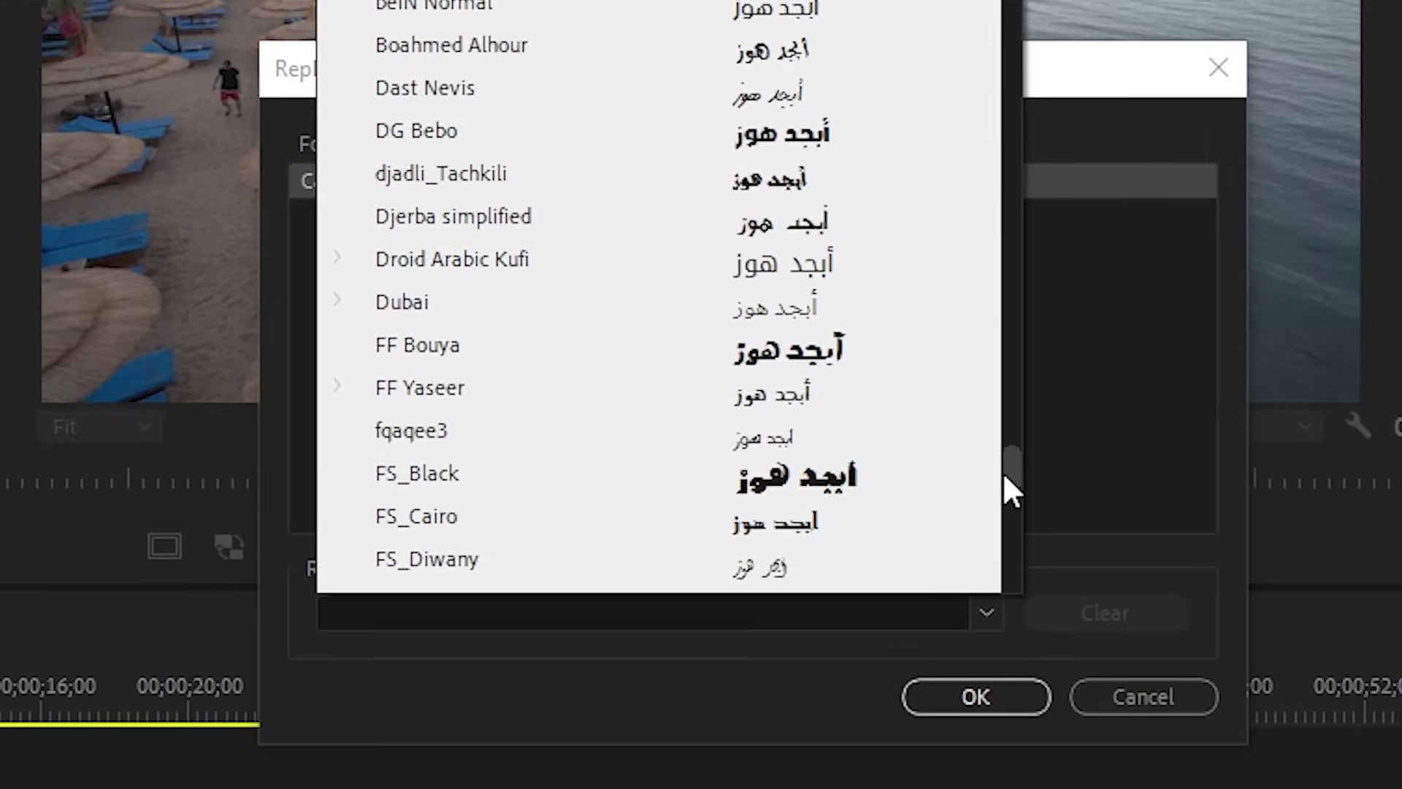
click(829, 360)
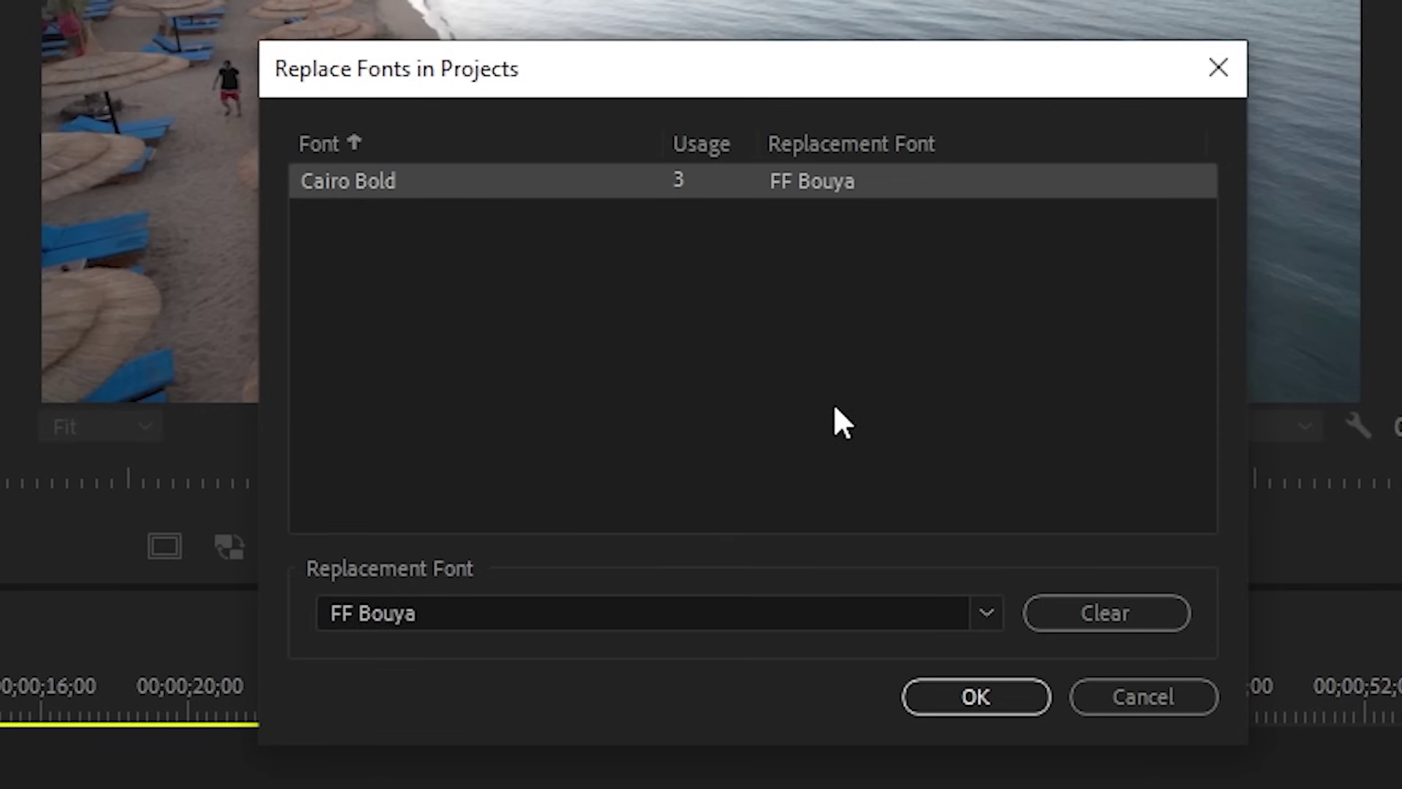
click(956, 700)
mouse_move(491, 506)
mouse_down()
mouse_move(472, 507)
mouse_move(611, 498)
mouse_up()
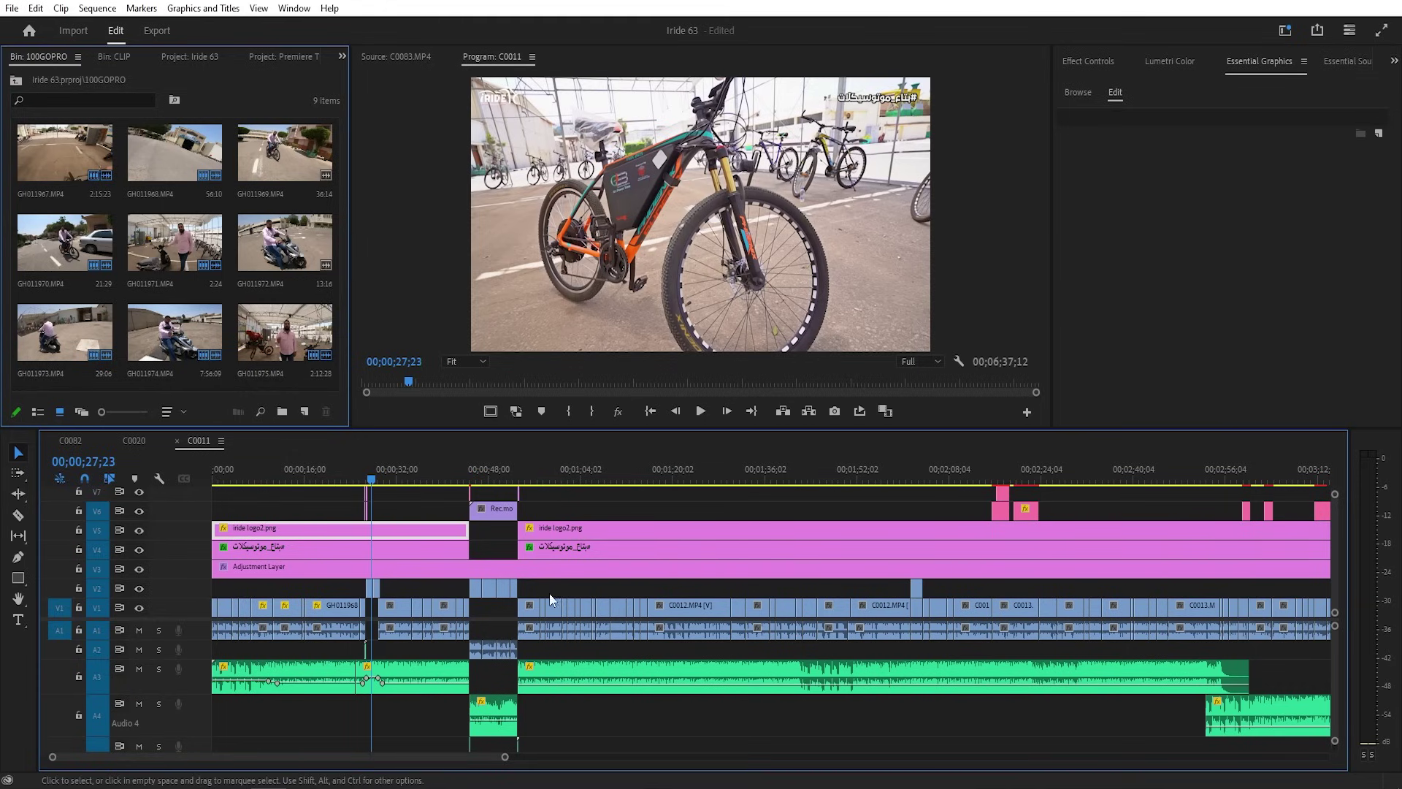
drag(314, 478, 332, 478)
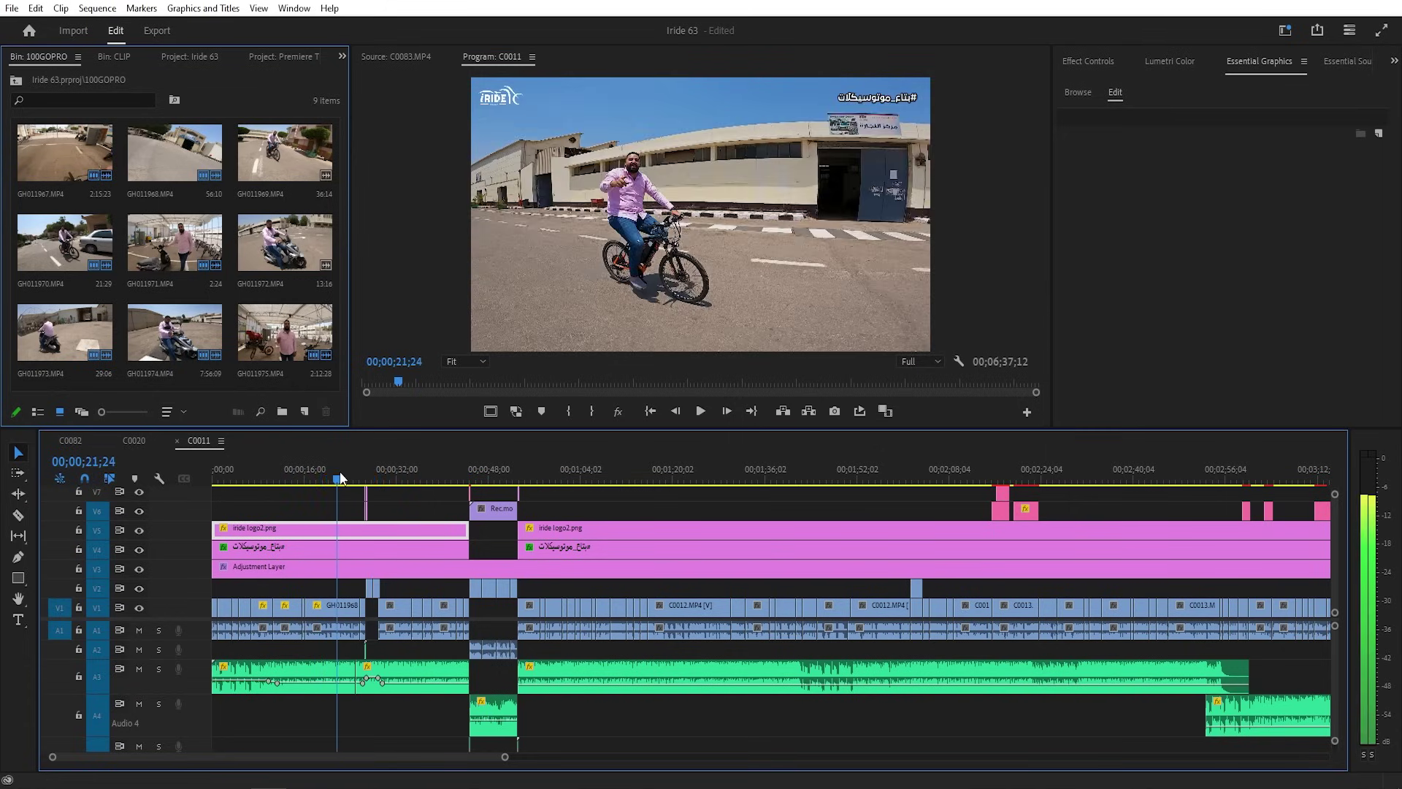
drag(333, 478, 373, 478)
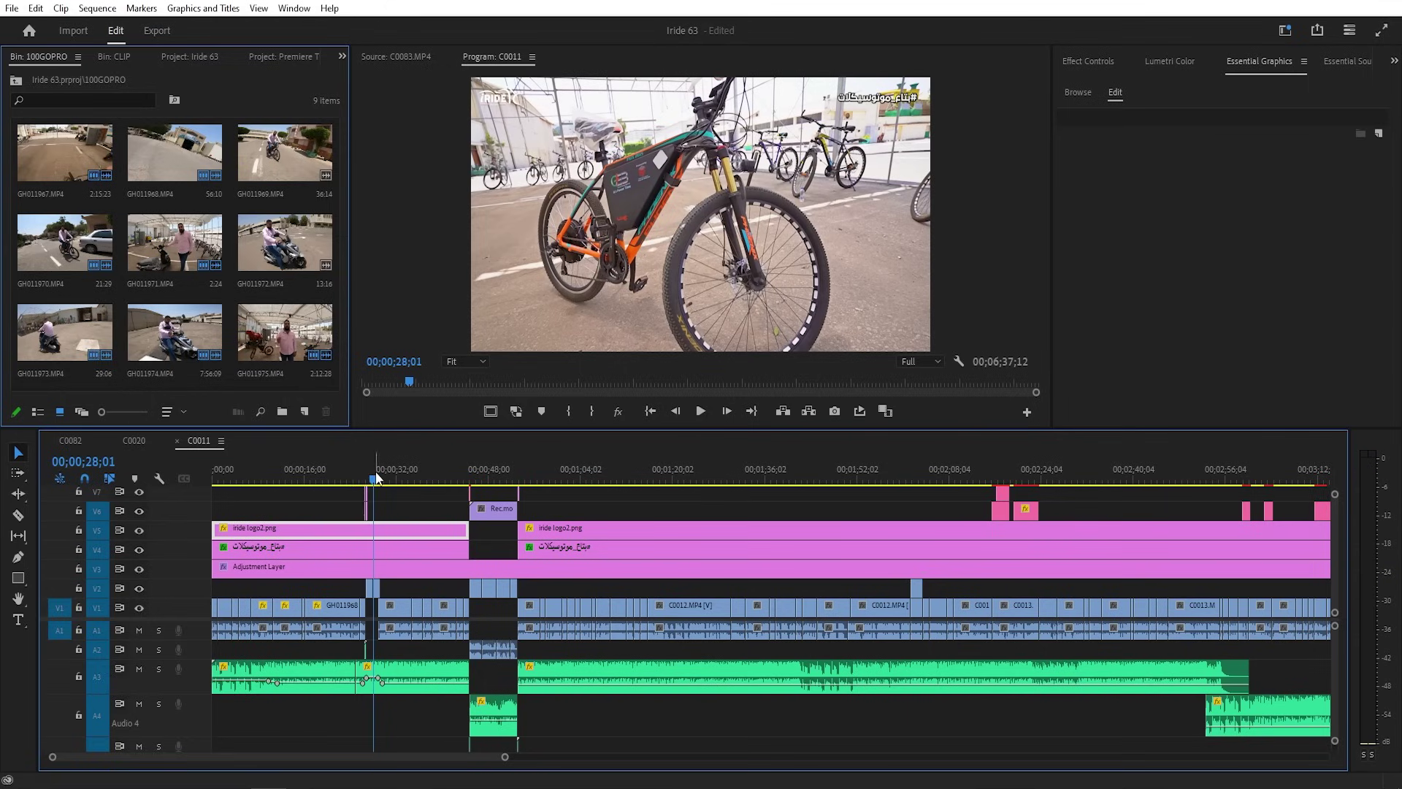
click(557, 593)
key(minus)
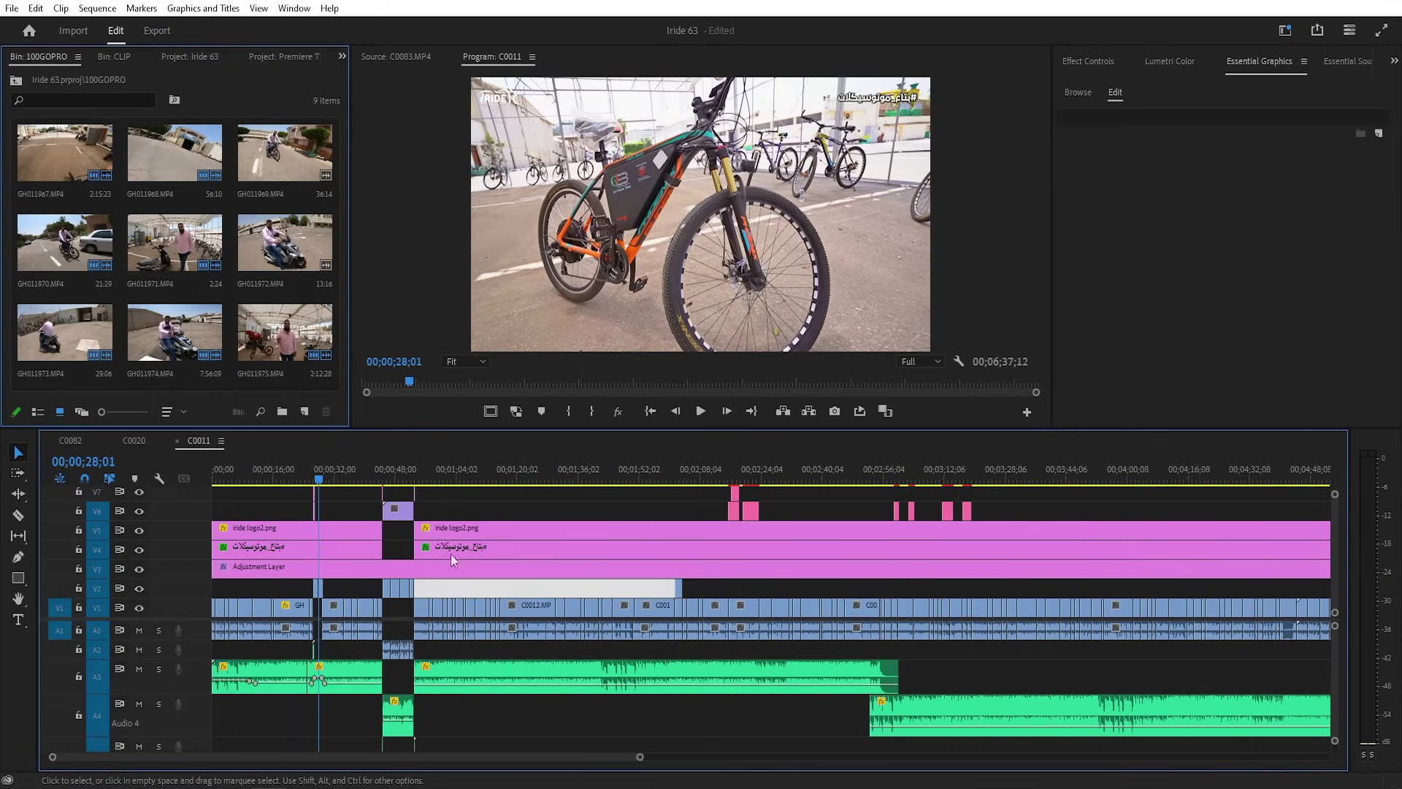
drag(765, 586, 290, 585)
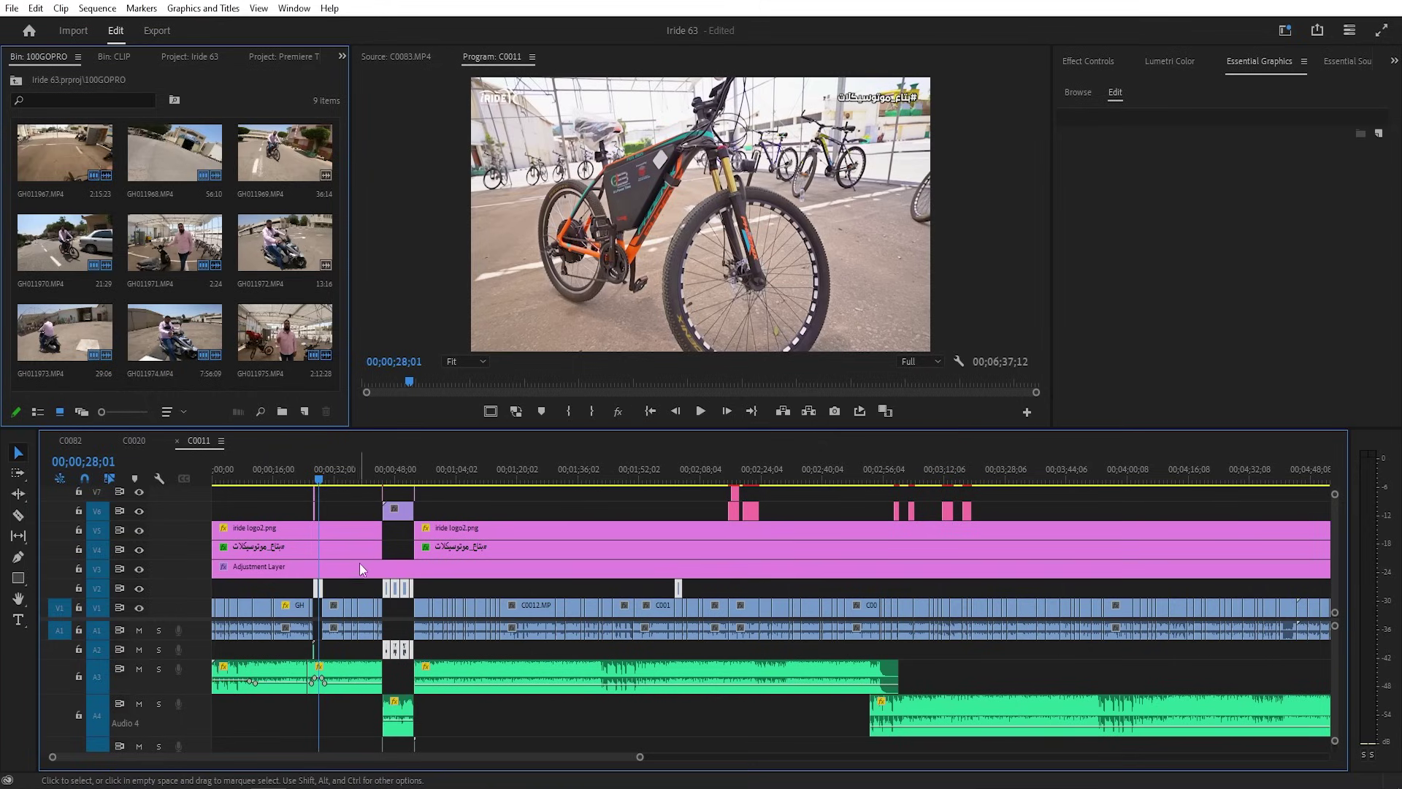
click(730, 585)
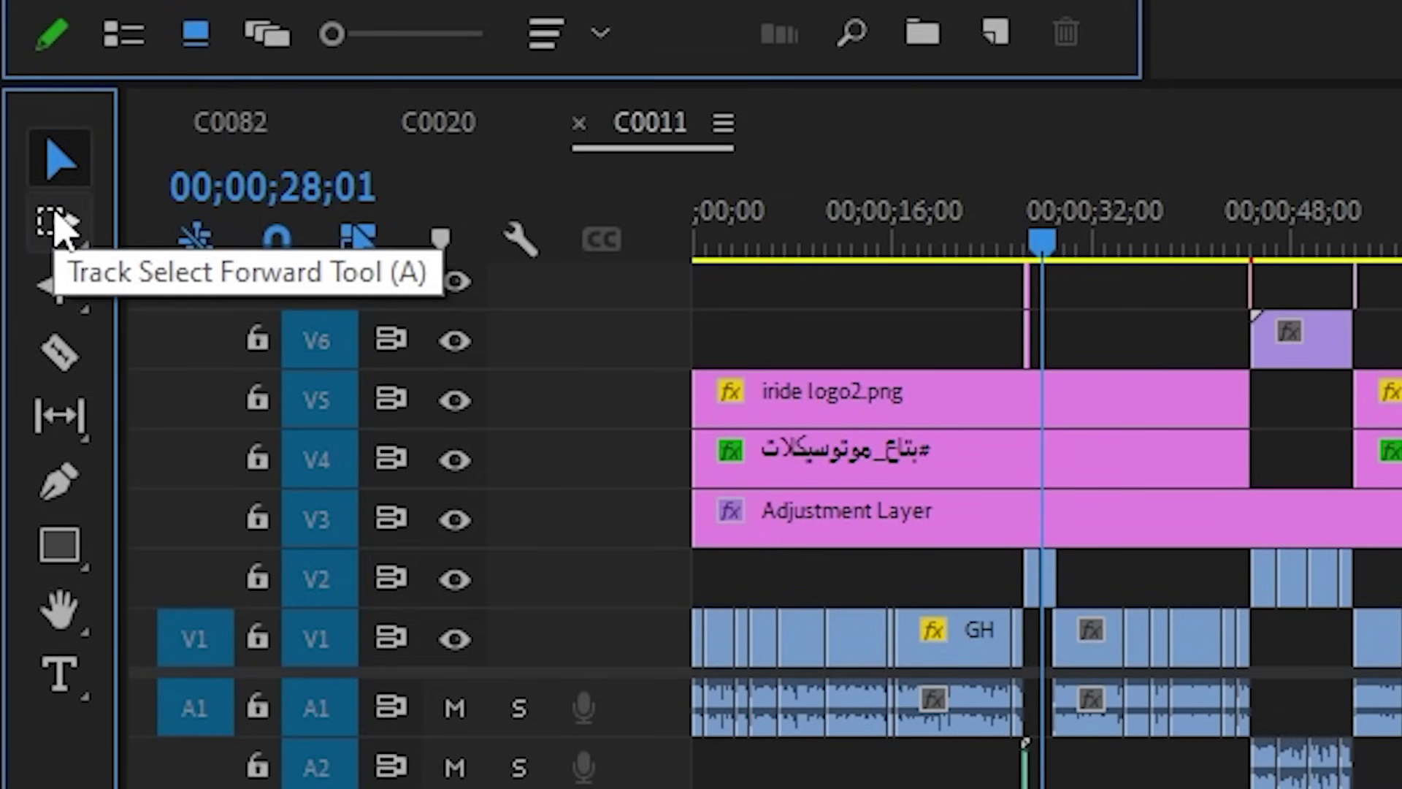
Step: Select only the clips on track V2 of C0011 with the Track Select Forward tool
click(57, 225)
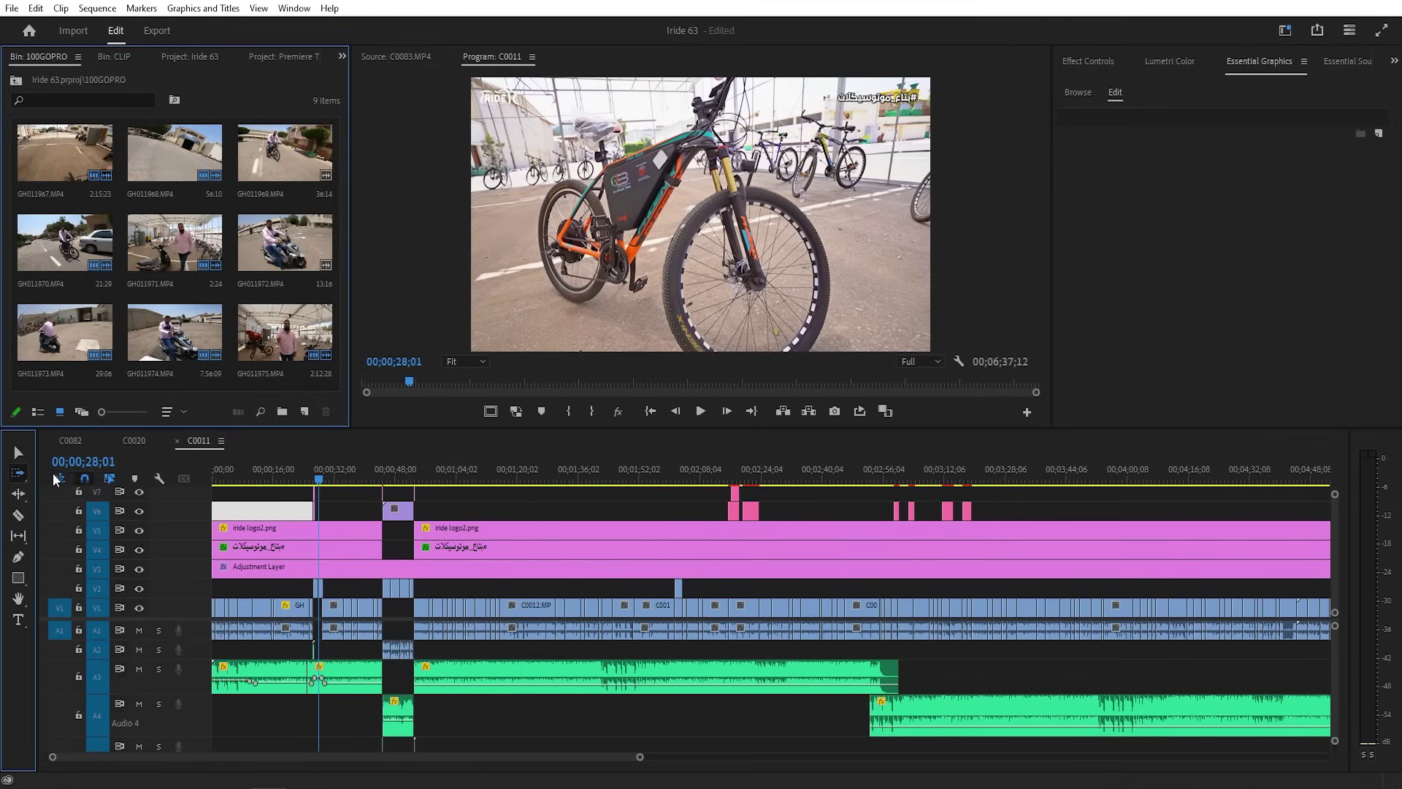
click(289, 588)
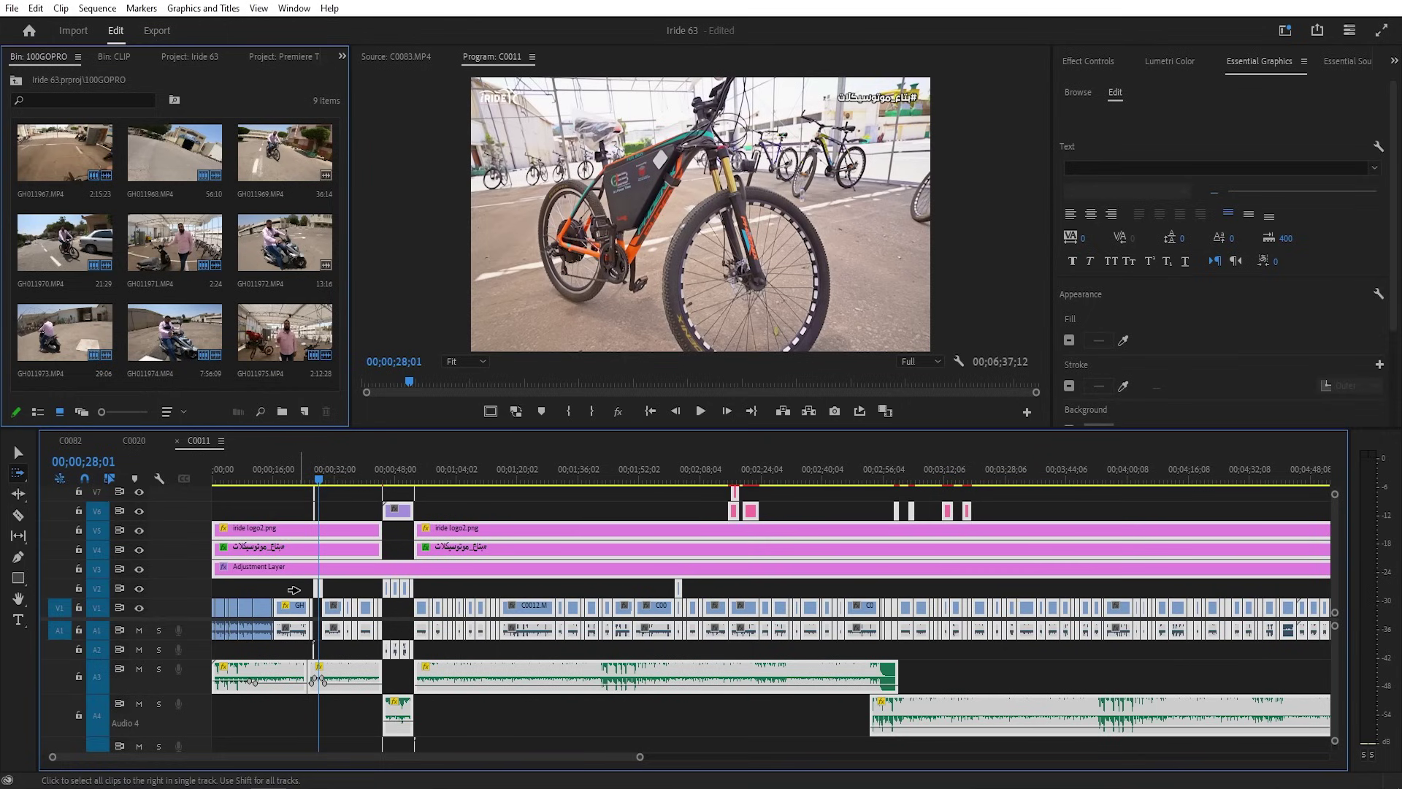
click(291, 588)
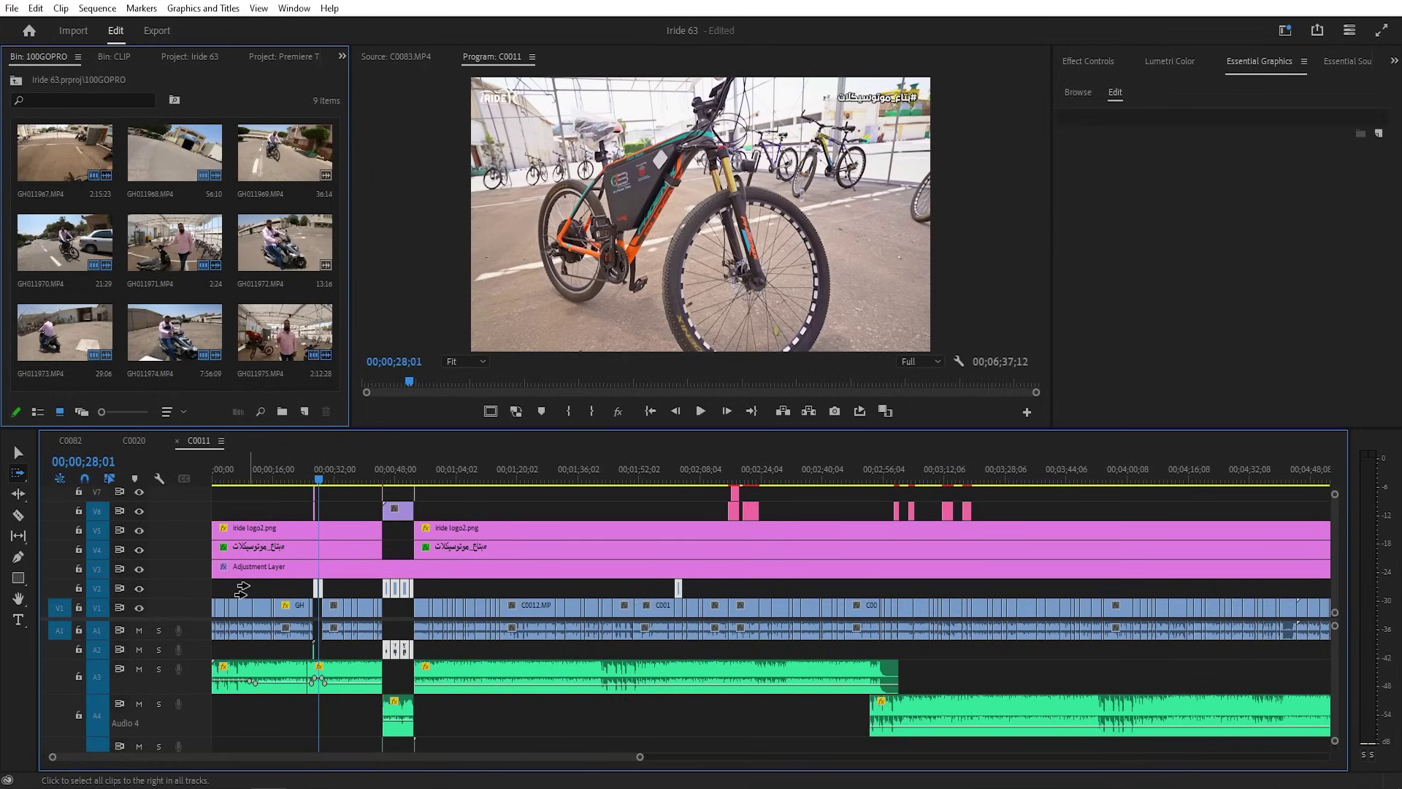
Step: Give the selected V2 clips a Yellow label
key(v)
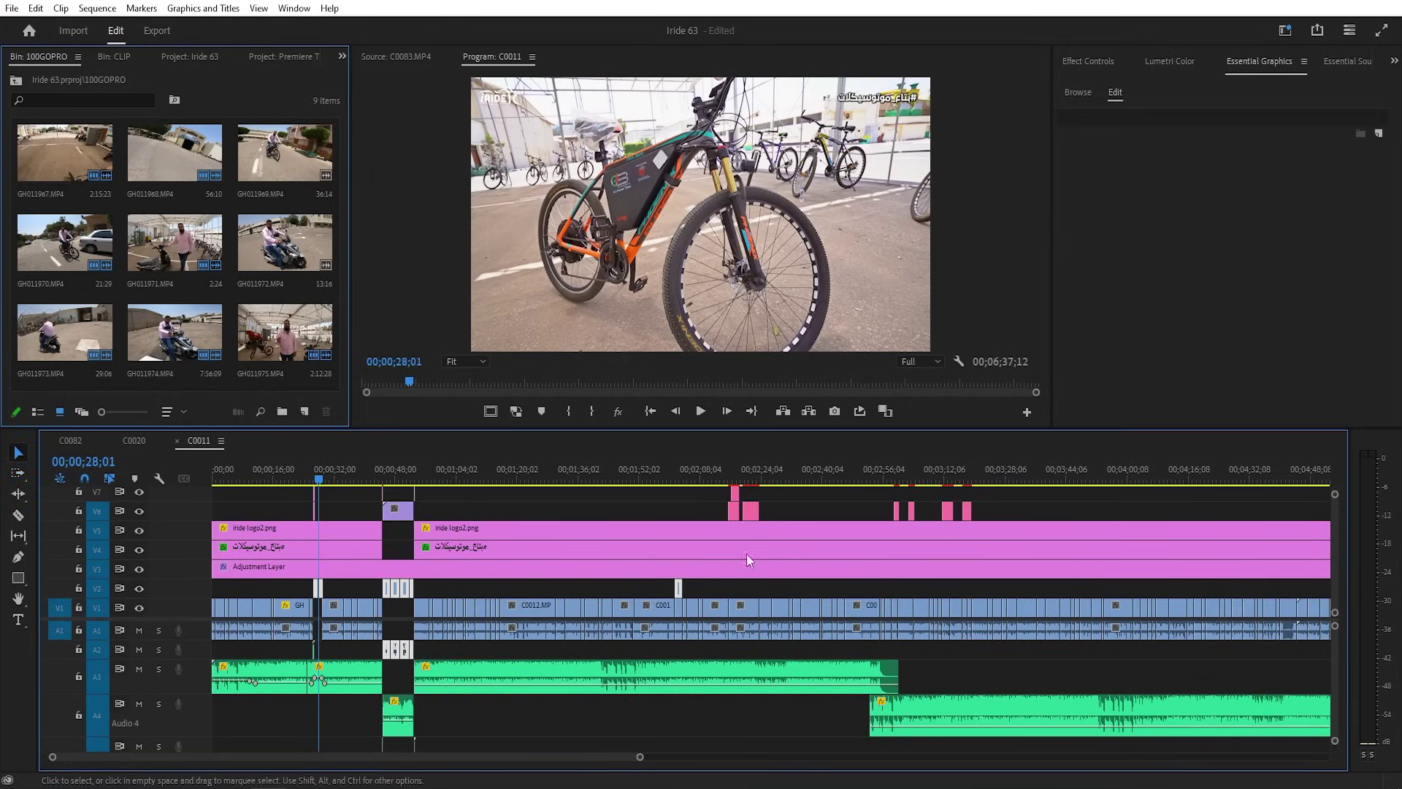
right_click(396, 590)
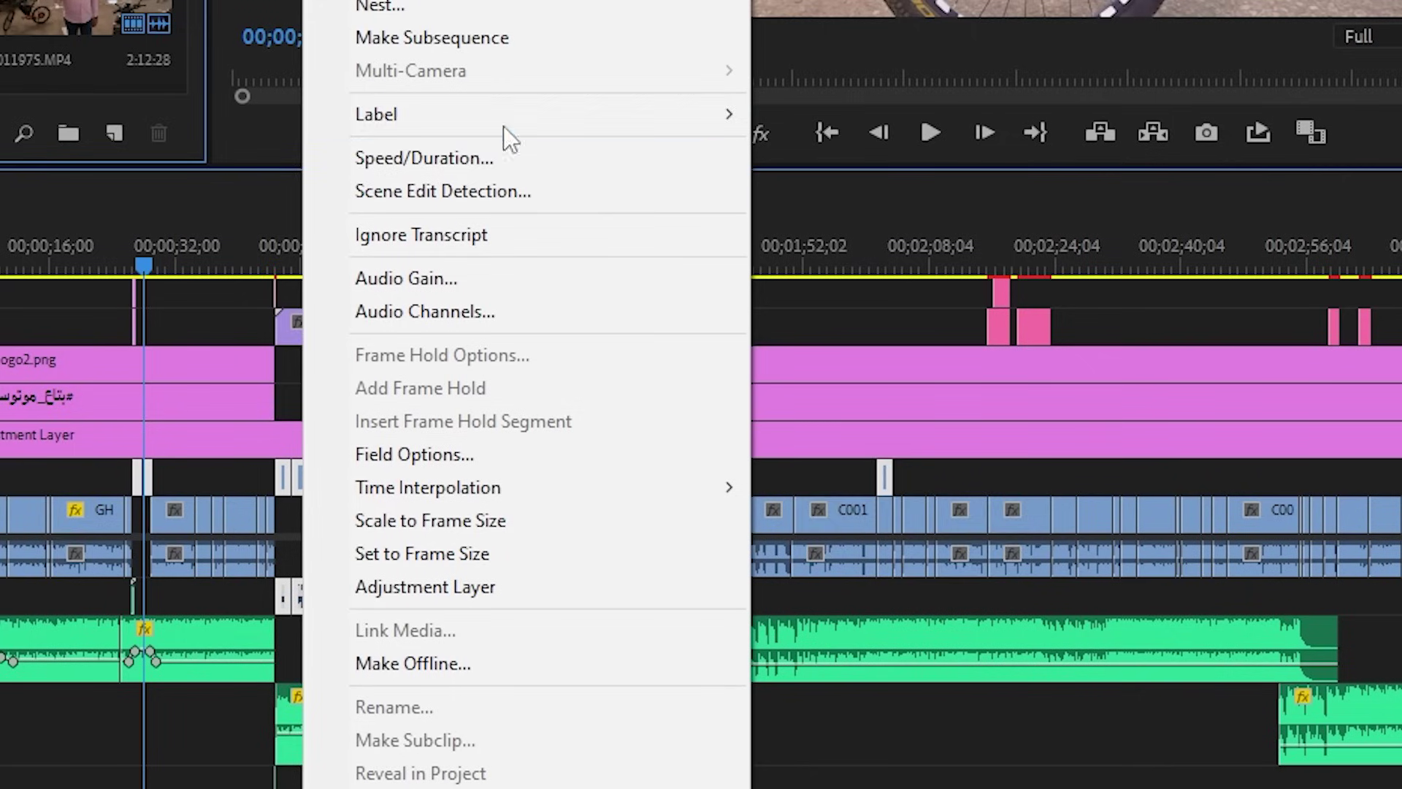
mouse_move(496, 401)
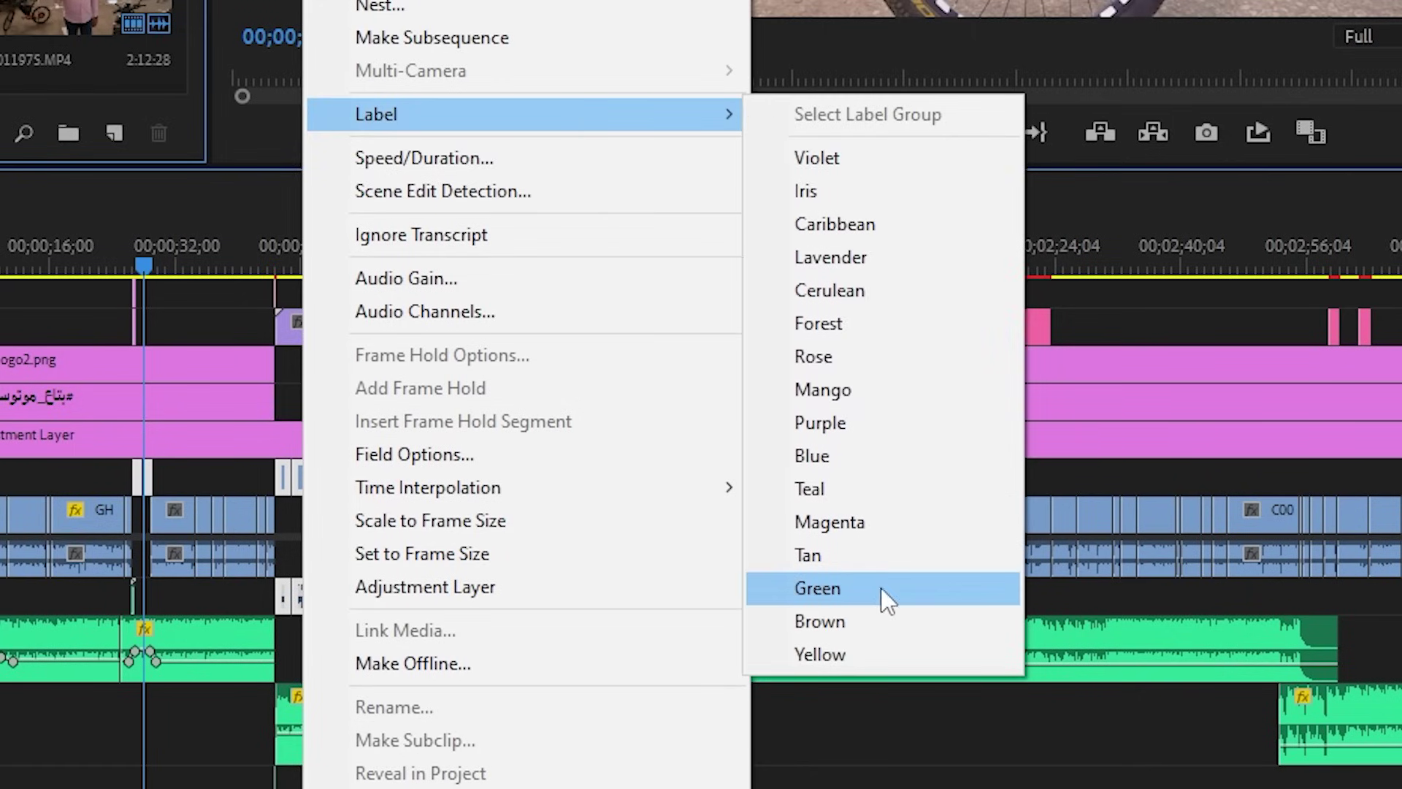
click(864, 666)
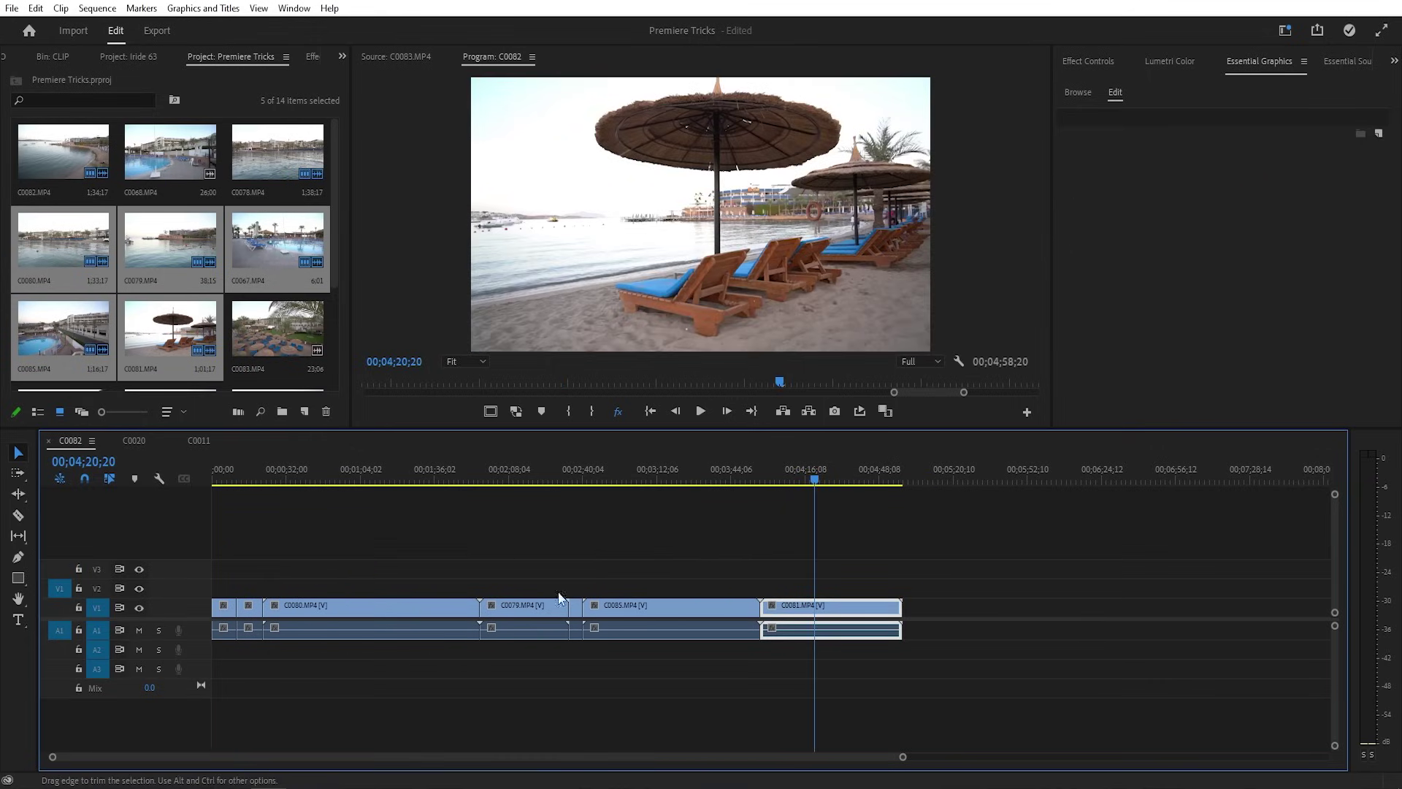
Step: Shift-select C0079 and C0080 with C0081 and give all three the Blue label
shift+click(559, 606)
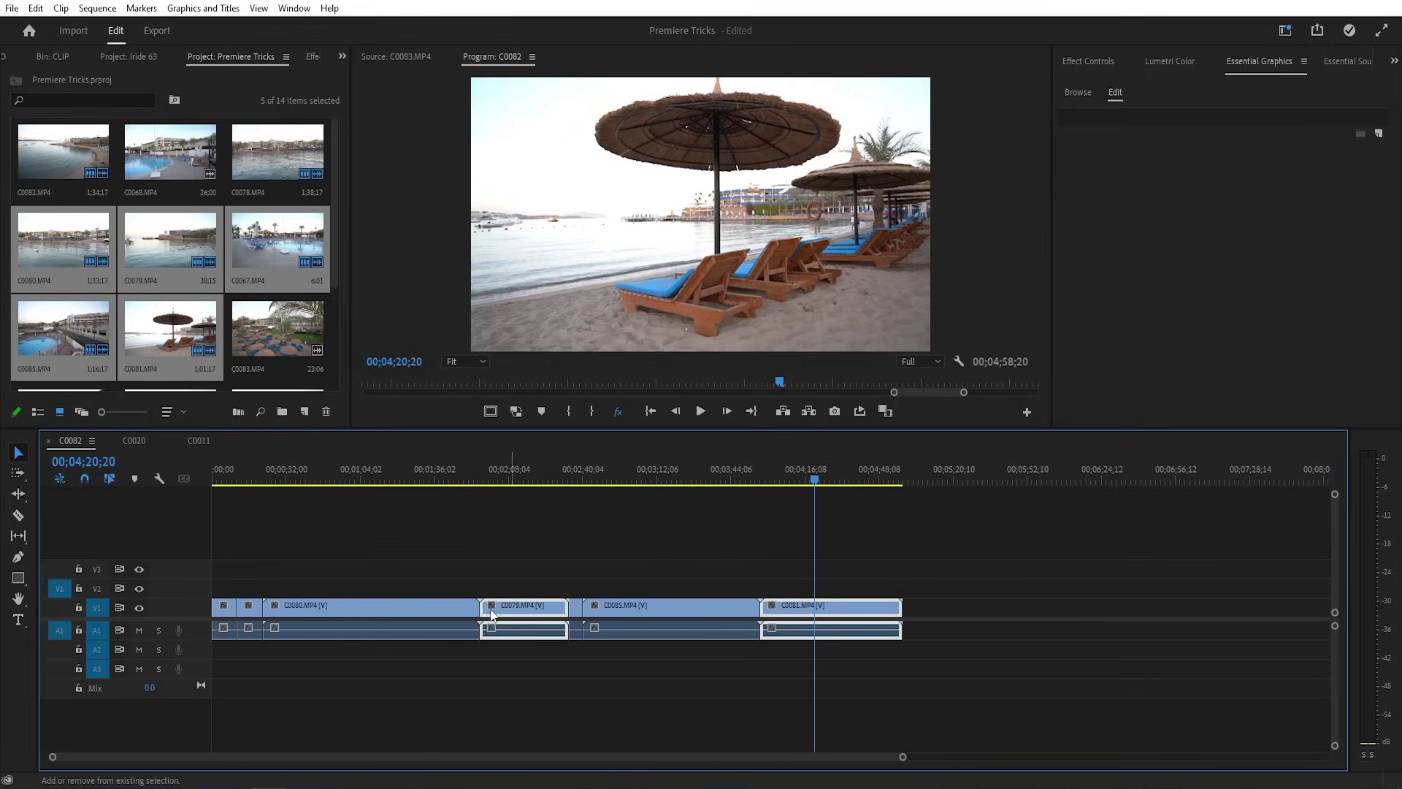
shift+click(326, 606)
drag(512, 606, 510, 611)
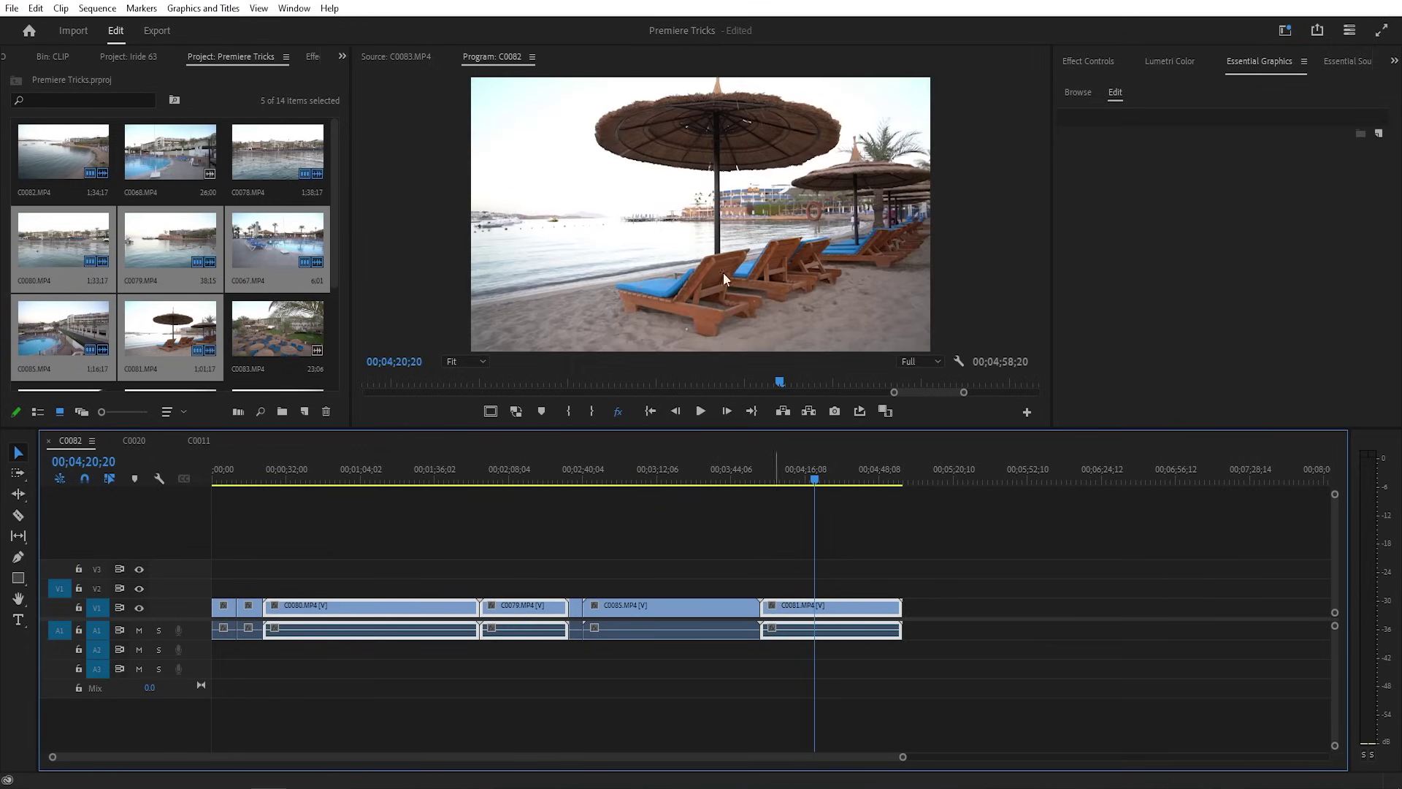
right_click(834, 613)
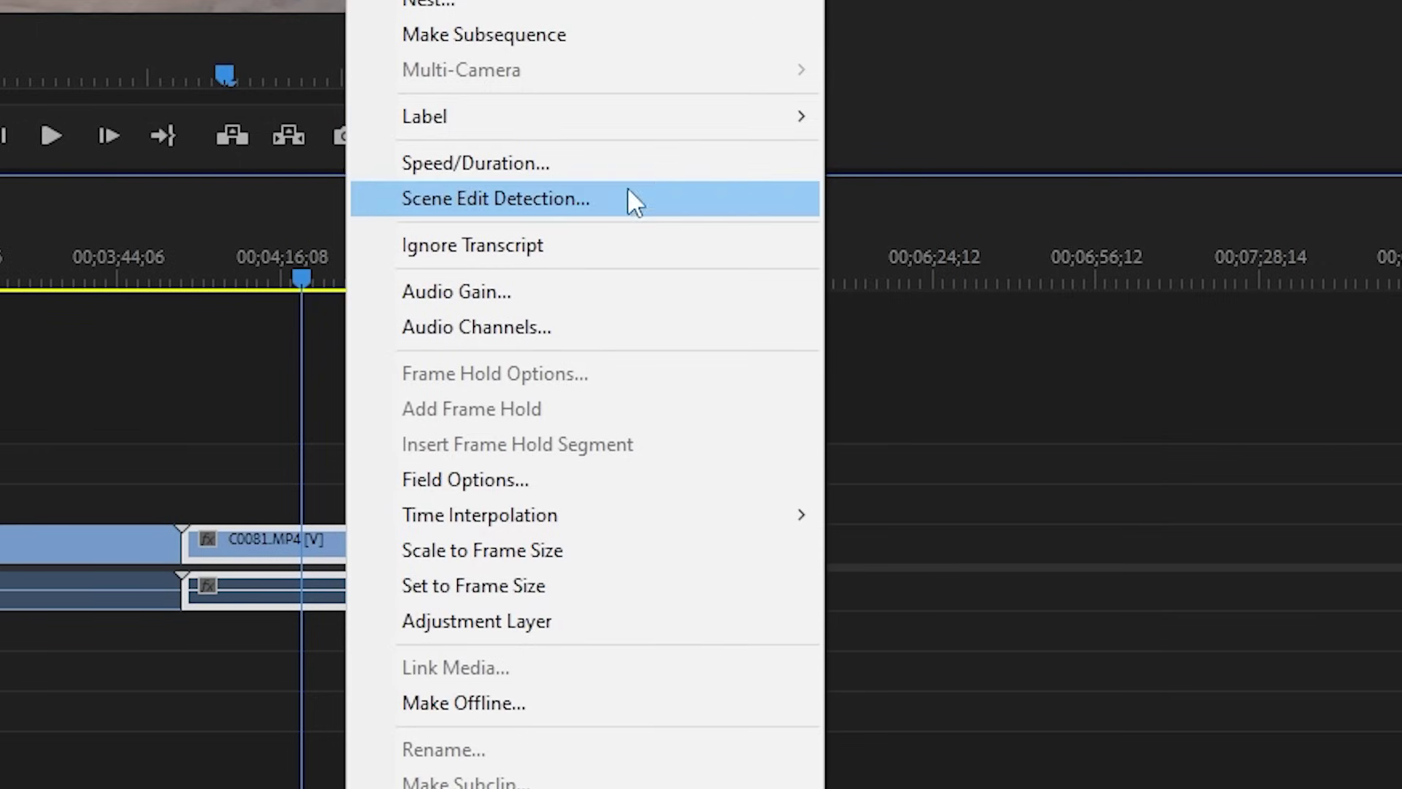
mouse_move(975, 401)
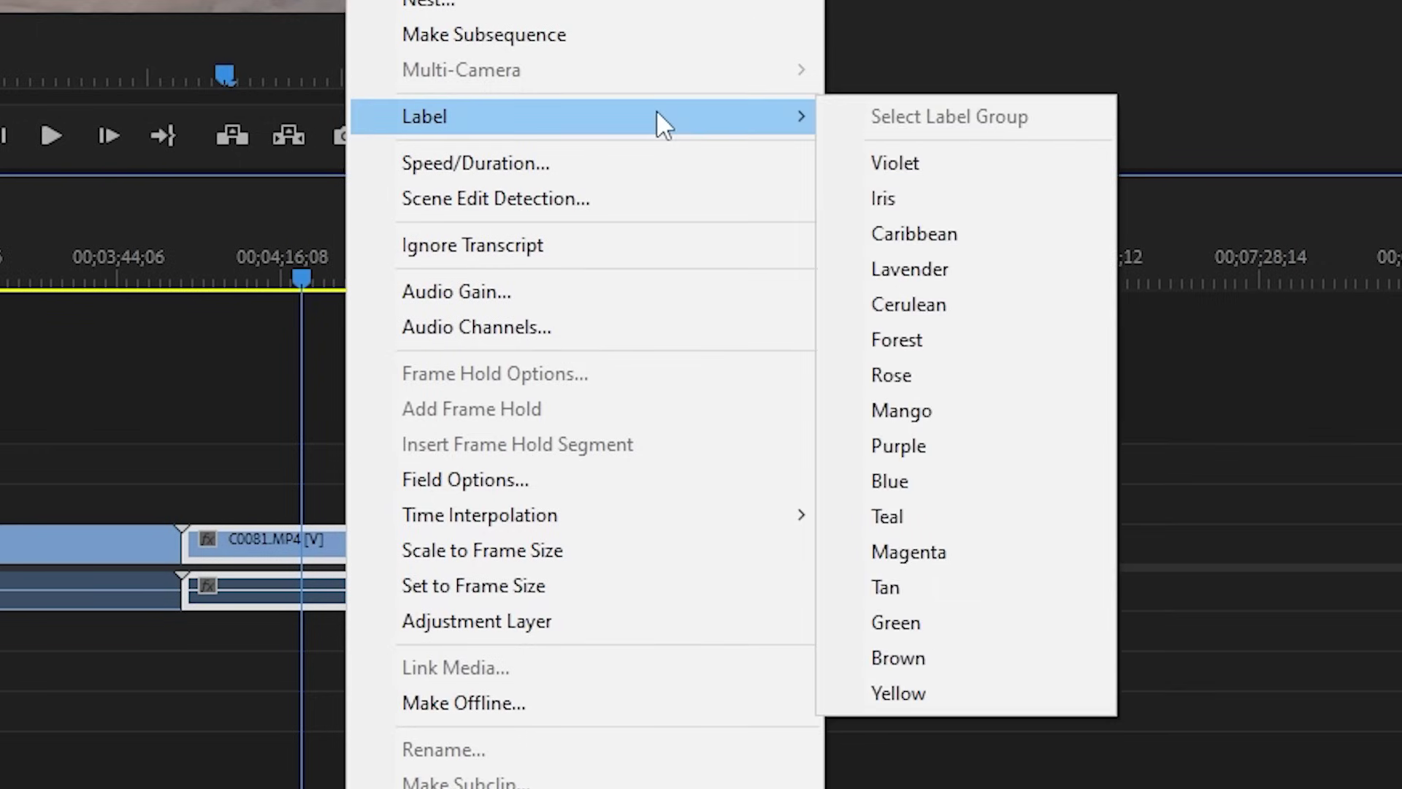
click(935, 482)
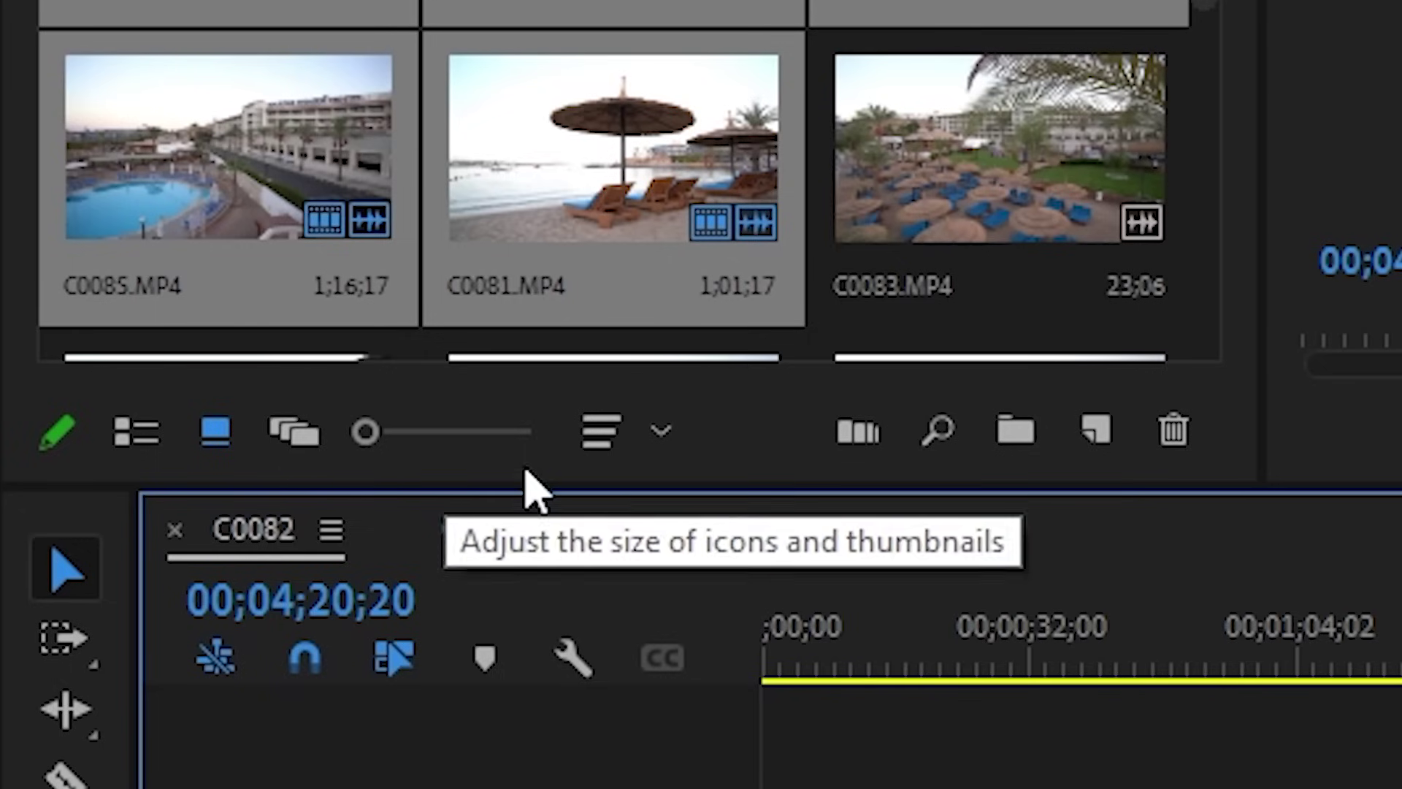
Step: Switch the Project panel to List View, compare C0078 and C0081 labels, then open Timeline Display Settings
click(146, 438)
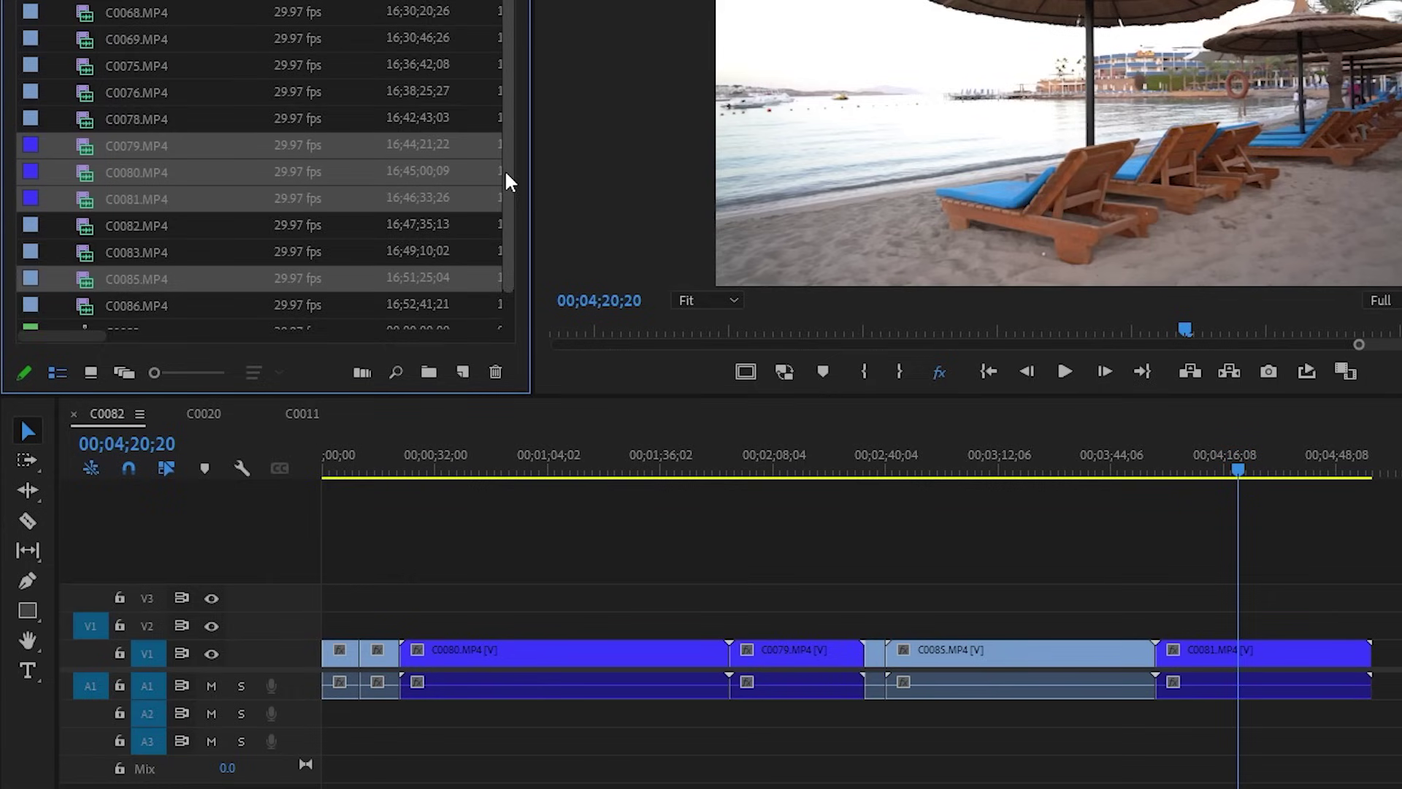
drag(506, 169, 501, 163)
click(137, 113)
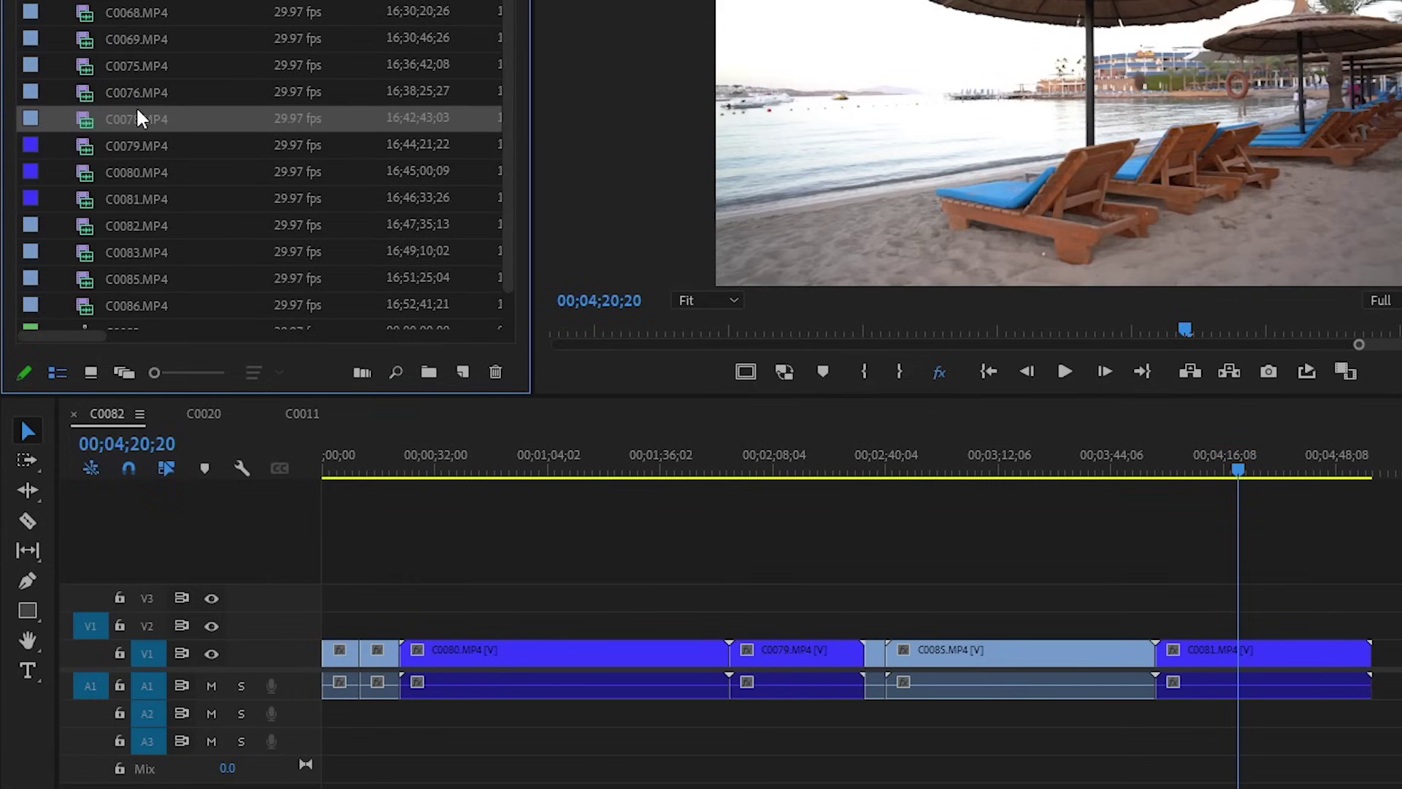
click(1259, 651)
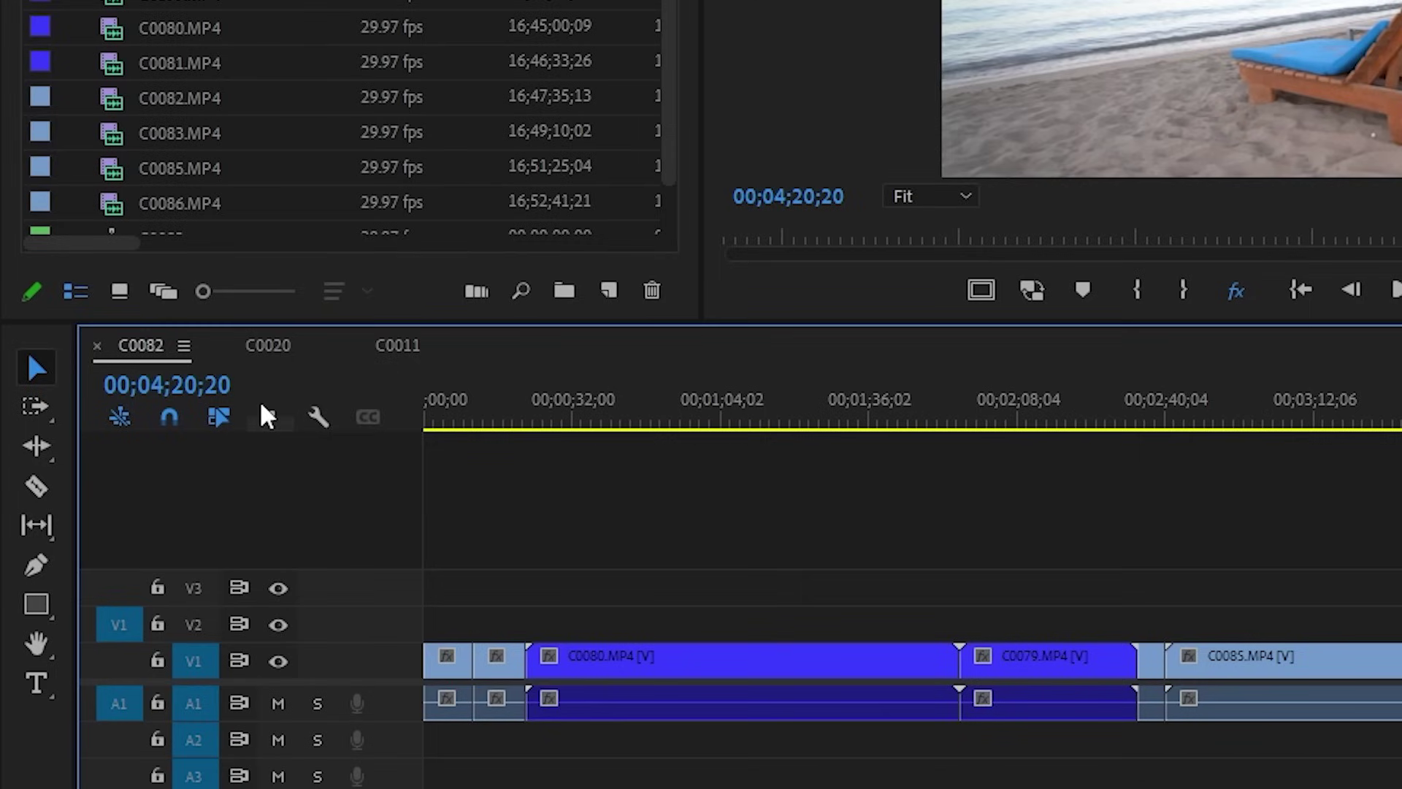
click(322, 423)
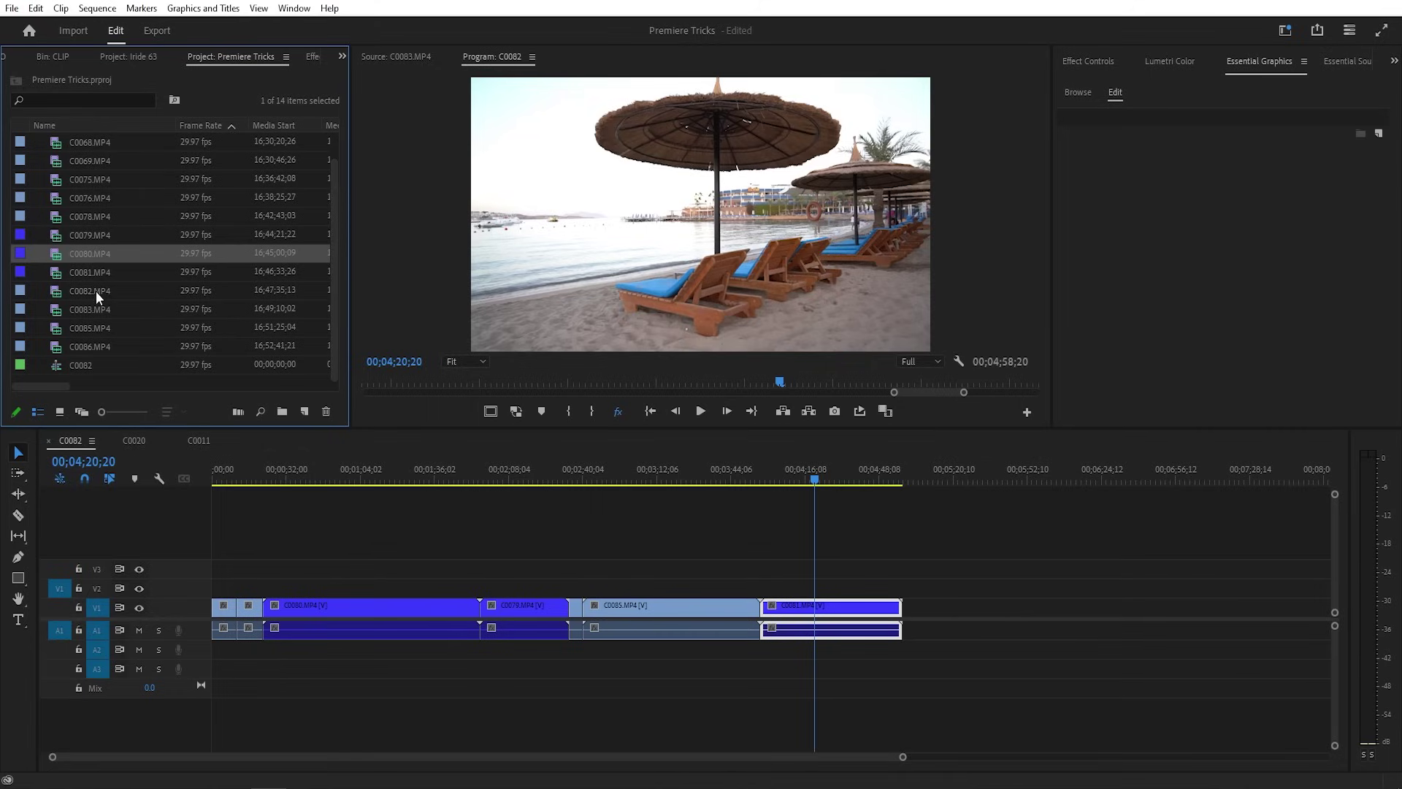
mouse_move(98, 289)
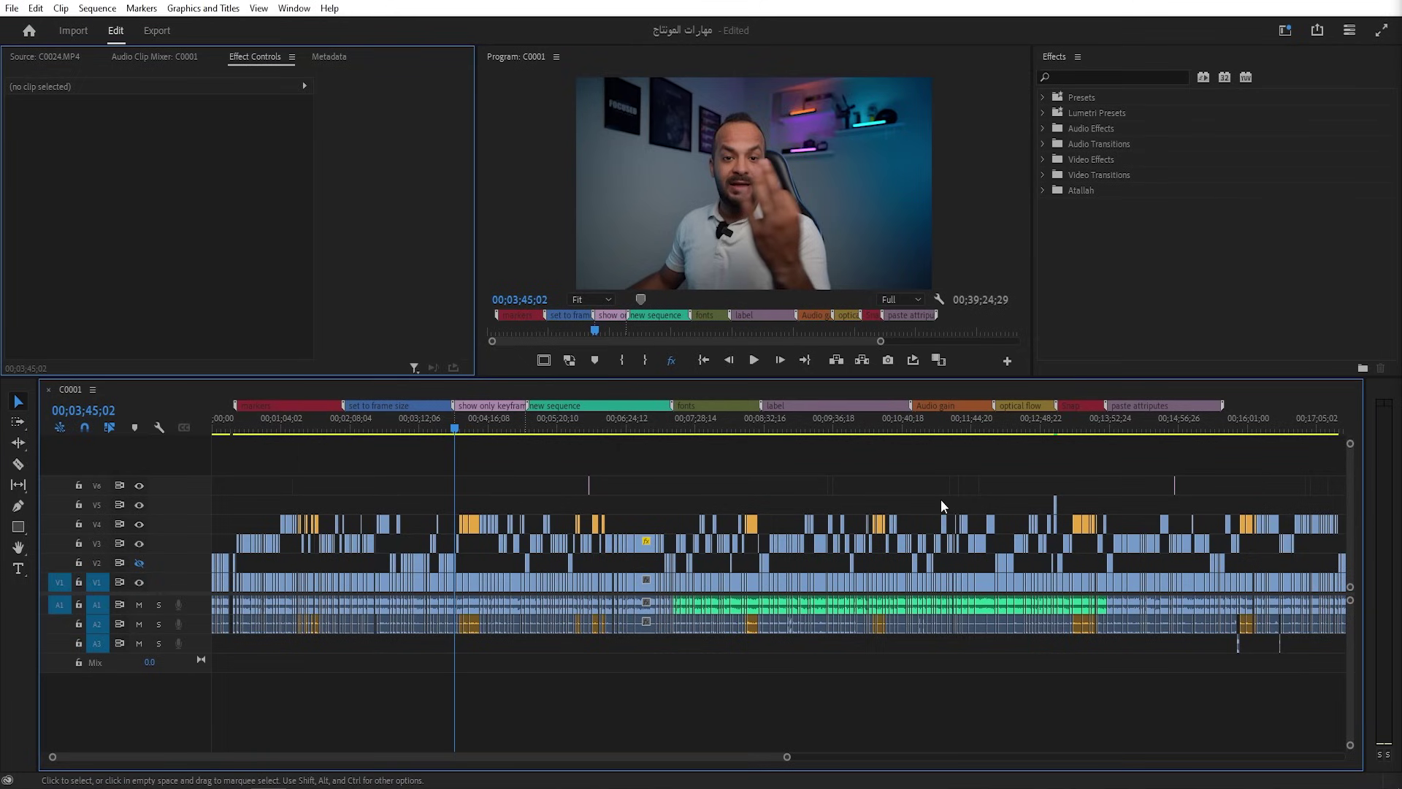
Step: Select every Mango-labelled clip via Label > Select Label Group, then deselect them
click(1246, 523)
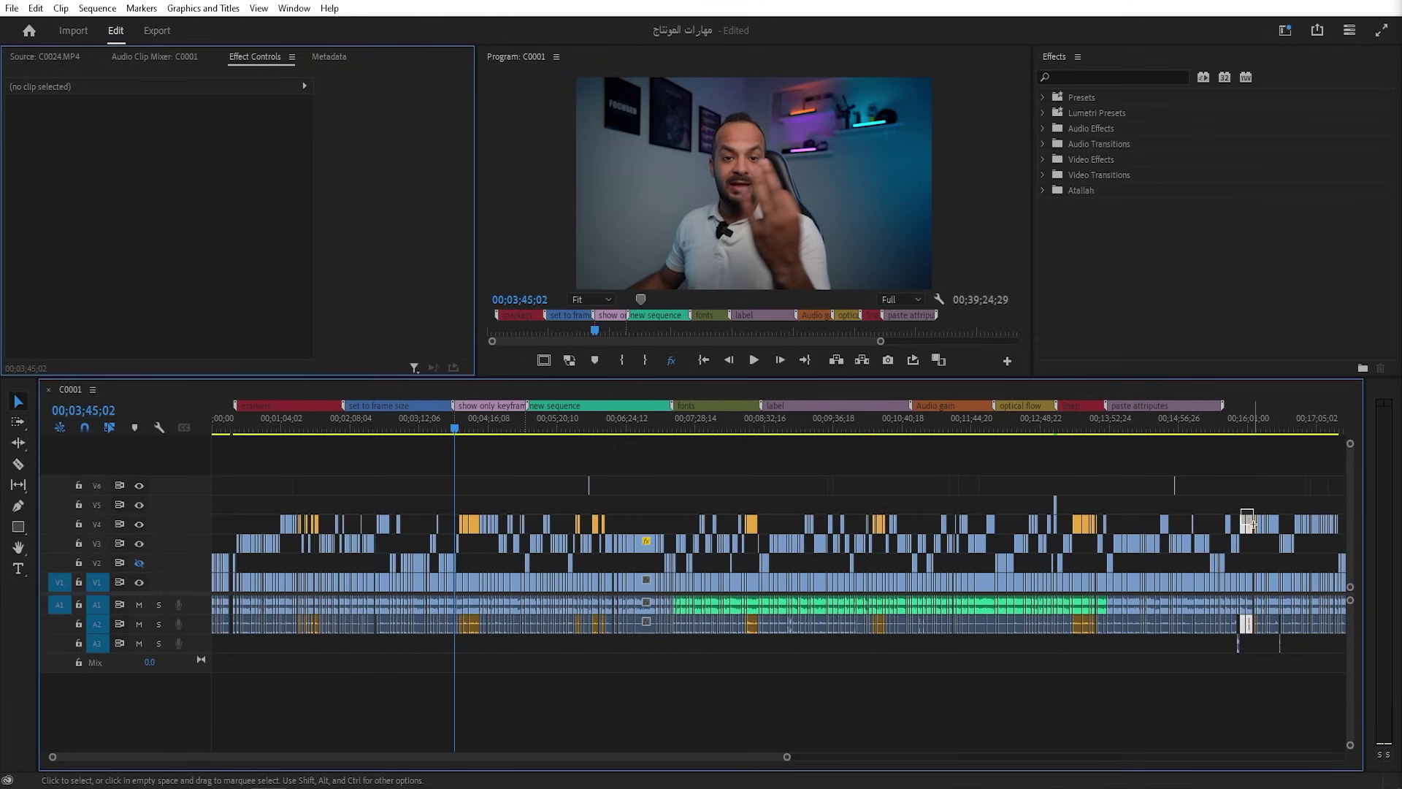
click(1075, 513)
scroll(484, 519, up, 3)
scroll(475, 522, up, 2)
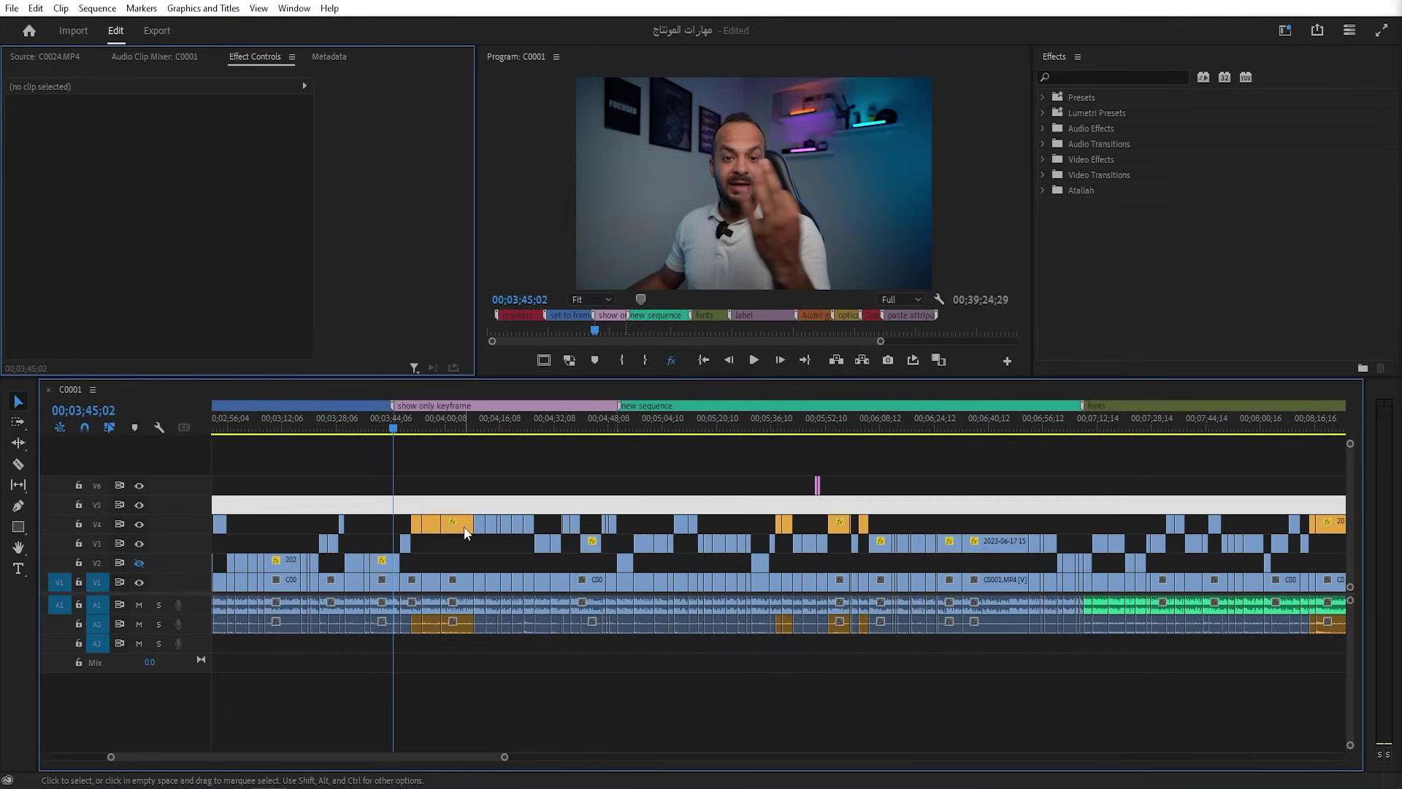
click(465, 526)
right_click(464, 530)
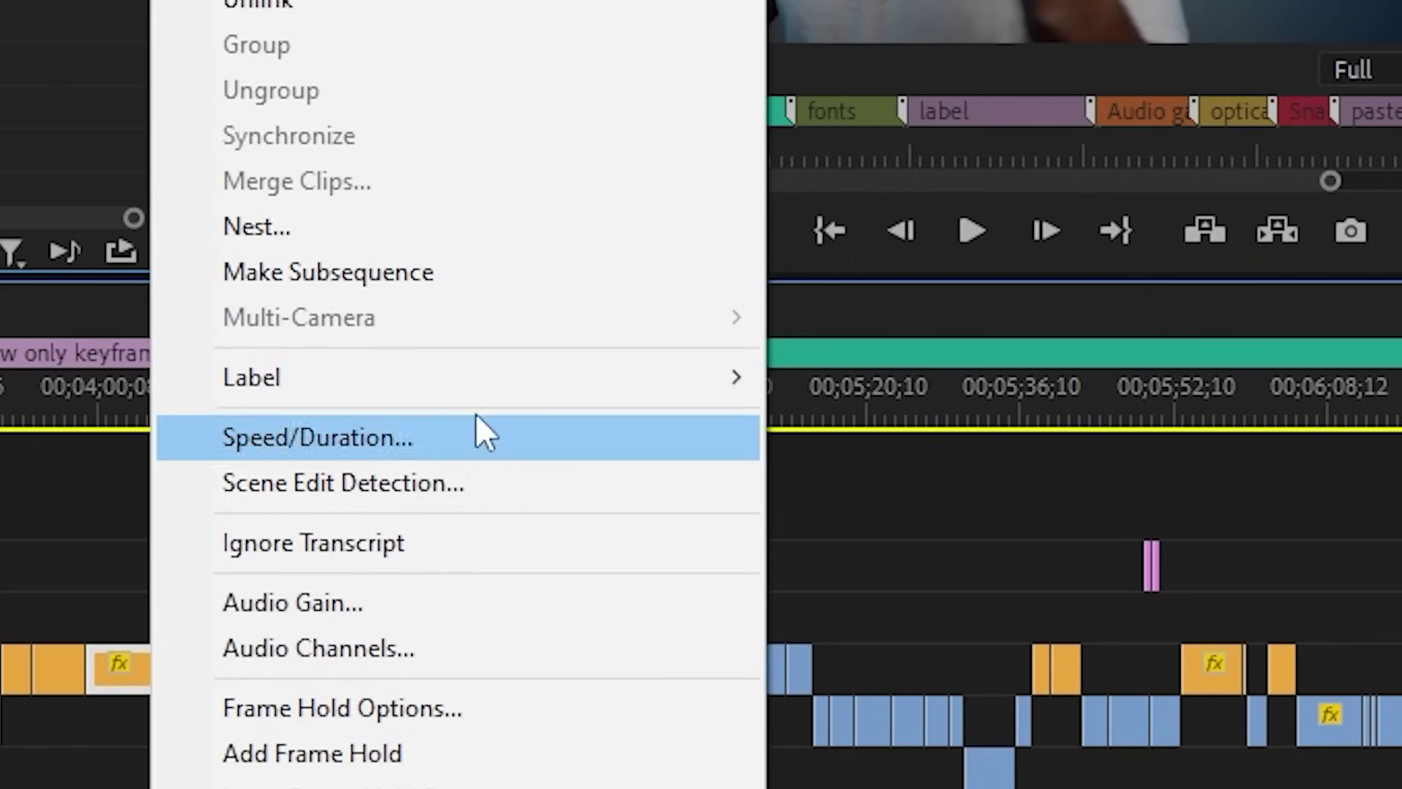
mouse_move(587, 411)
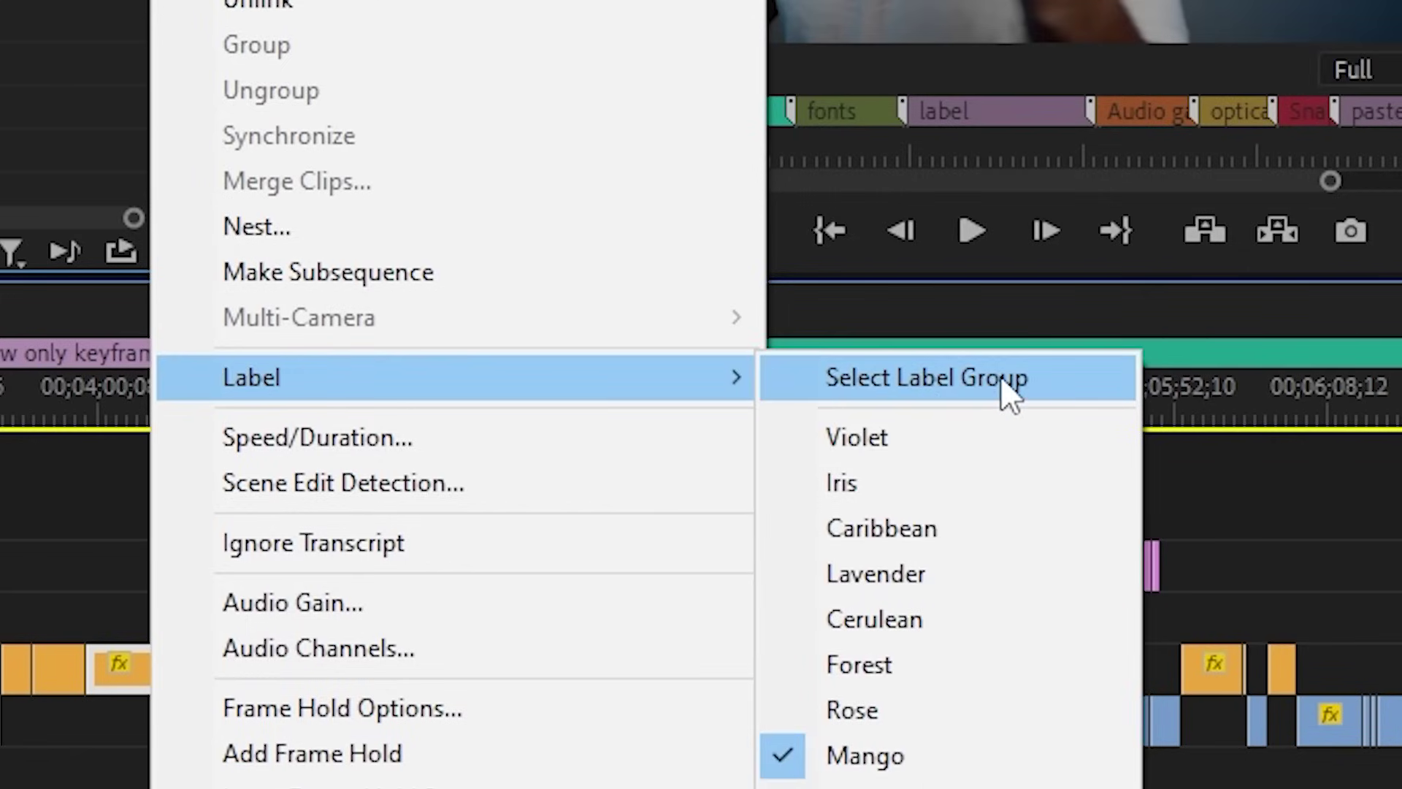
click(1006, 387)
scroll(769, 470, down, 5)
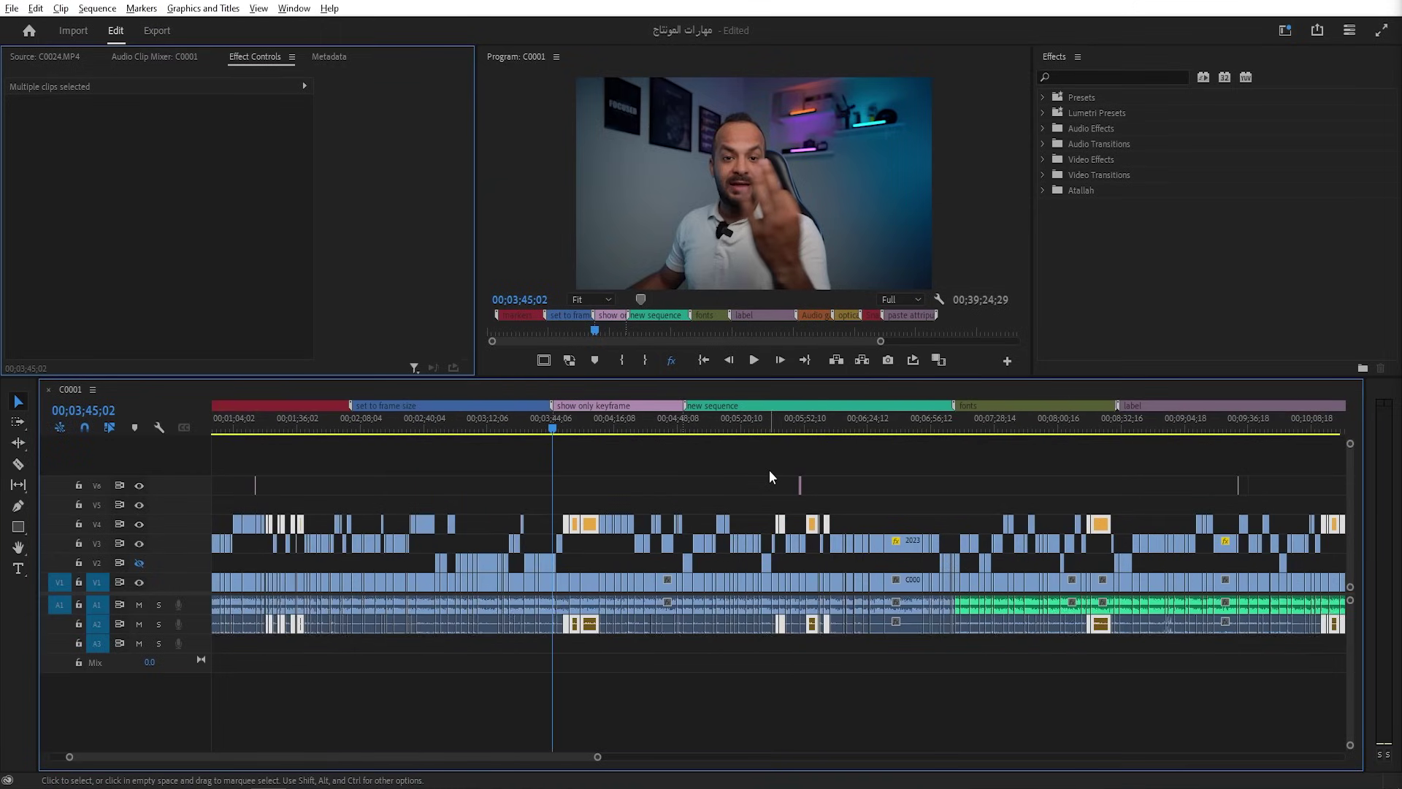
scroll(769, 470, down, 2)
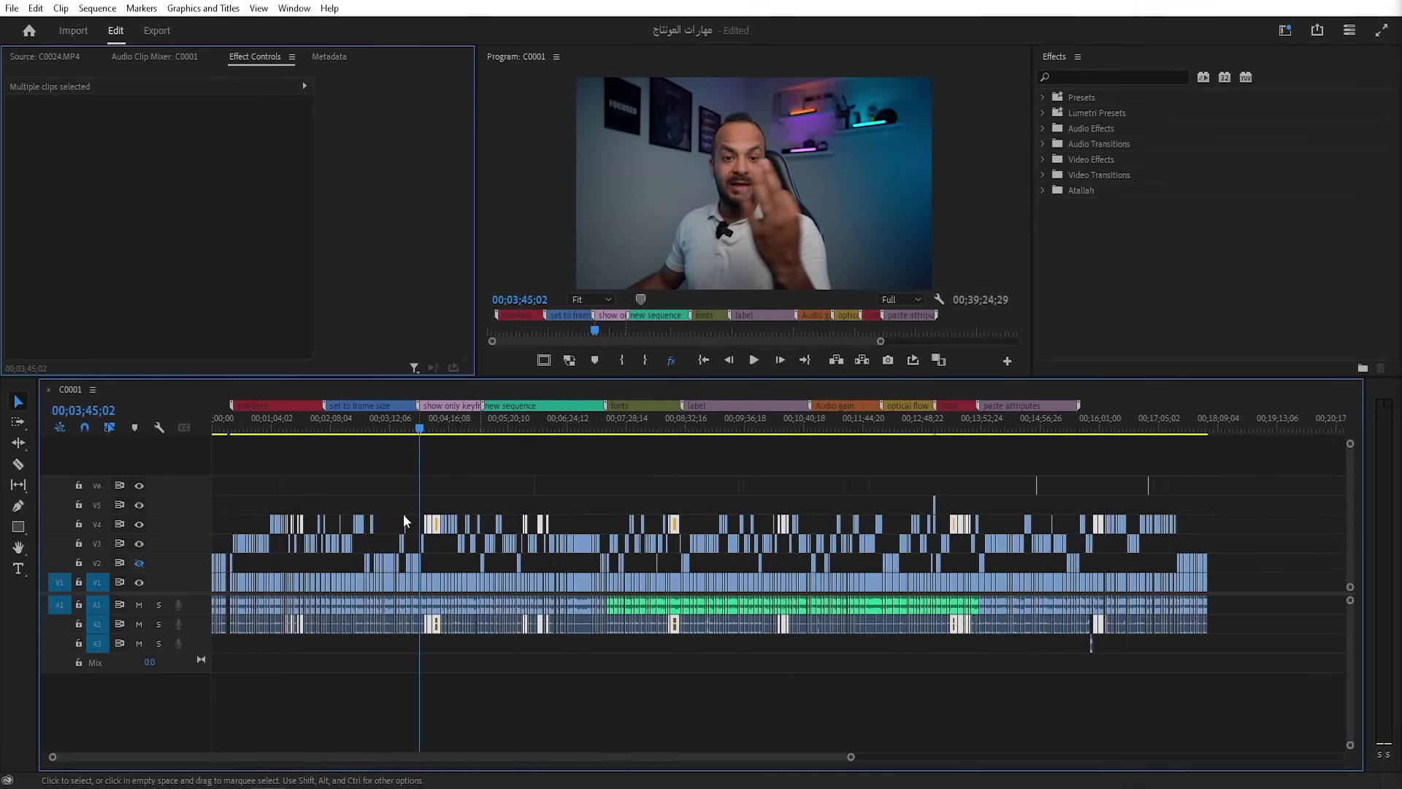
scroll(656, 533, up, 1)
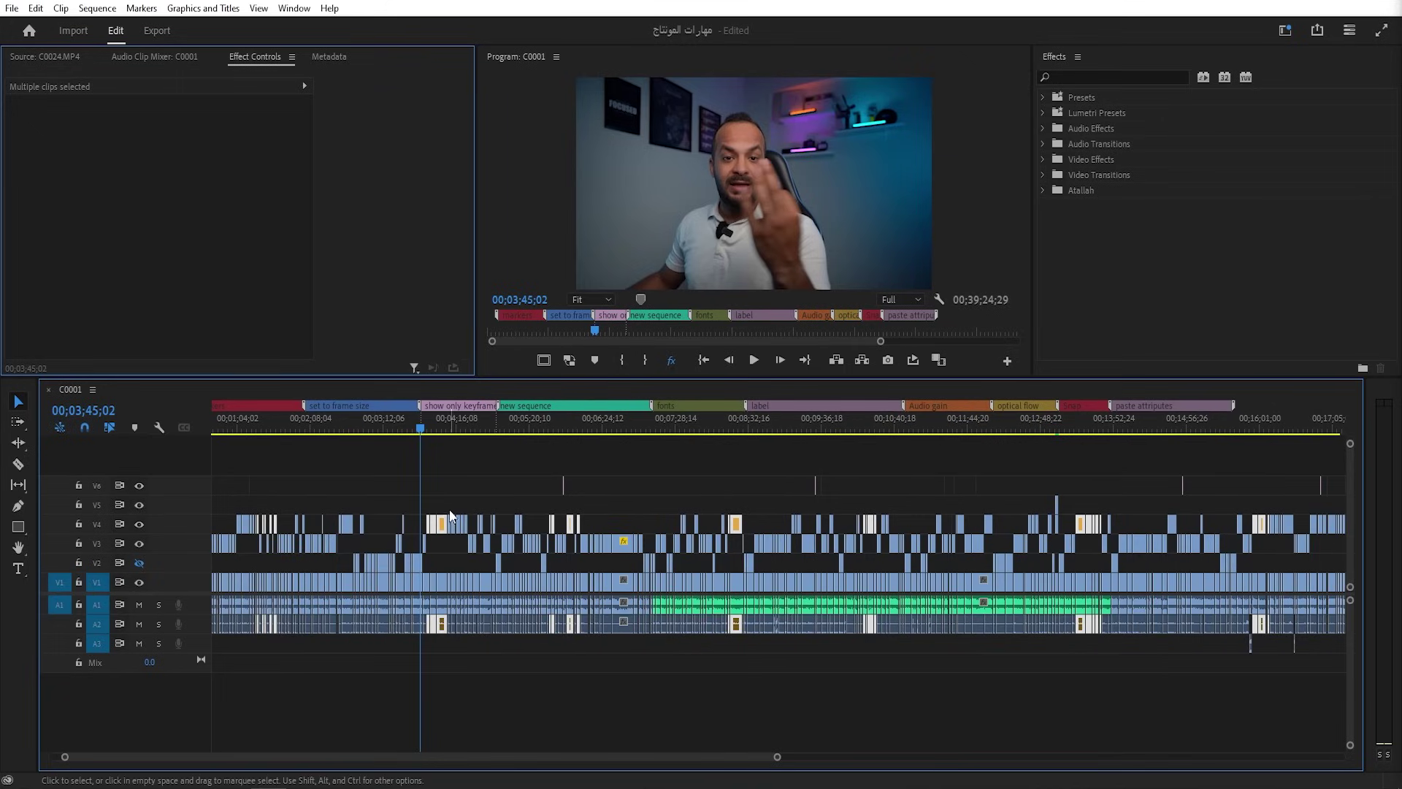
click(442, 512)
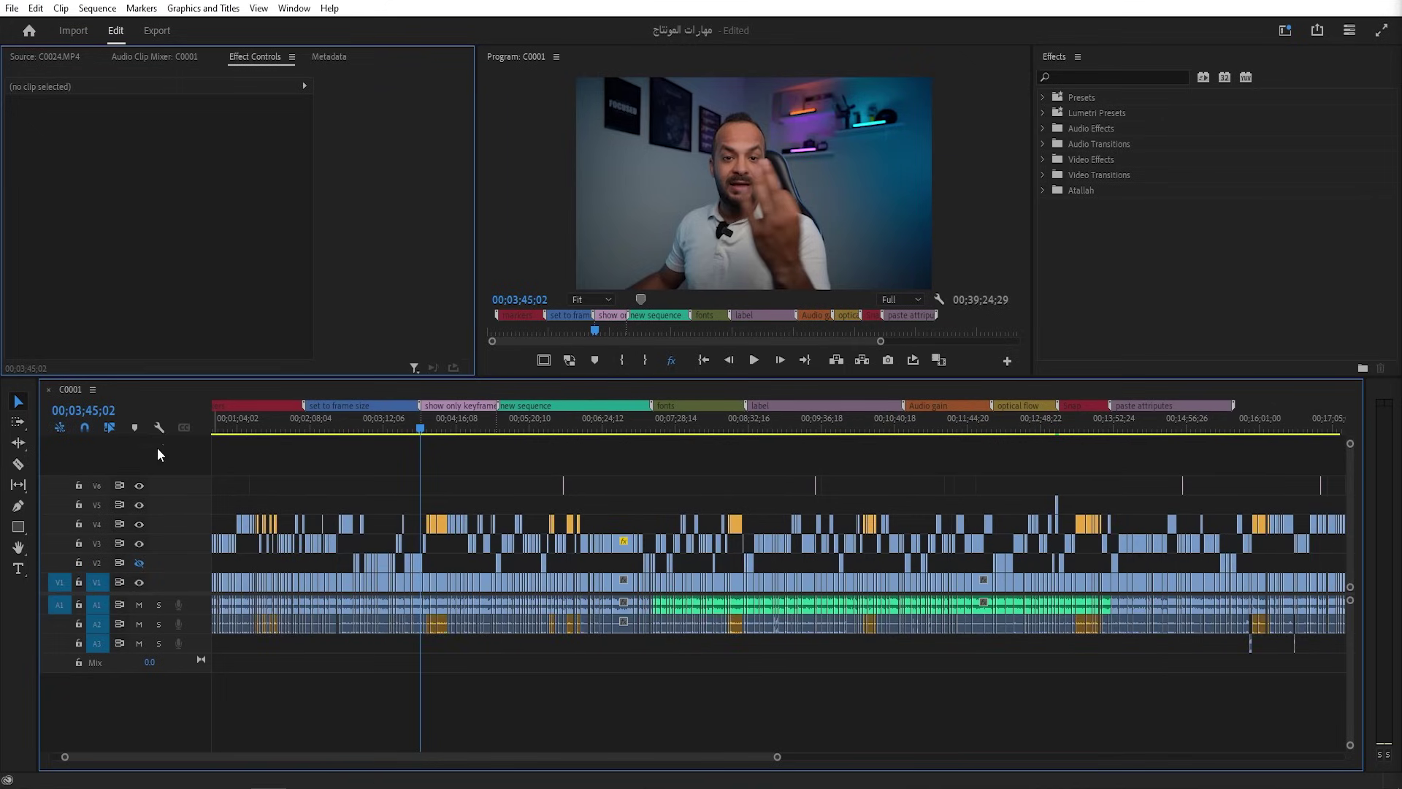
Step: Show the original source clip label colours on timeline clips
click(158, 428)
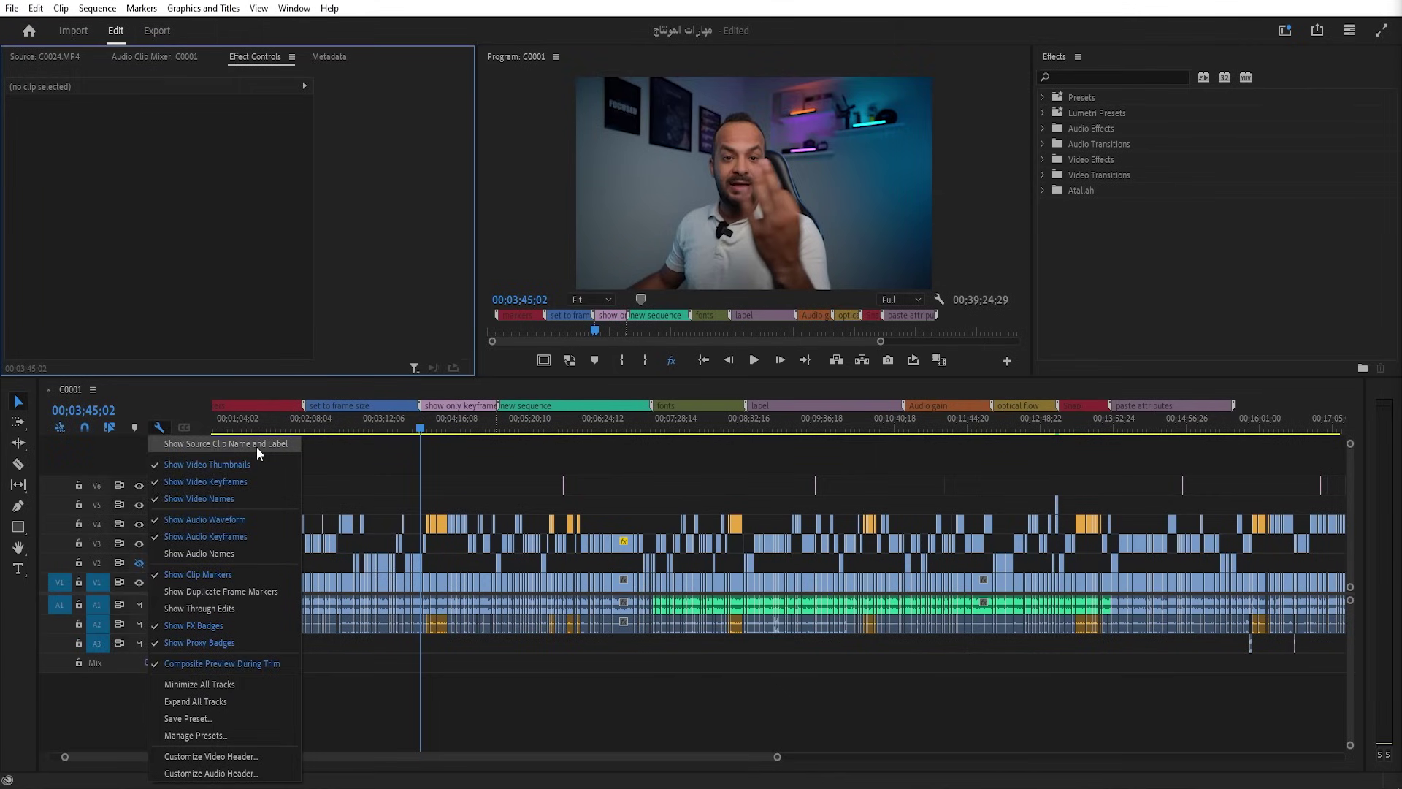
click(259, 447)
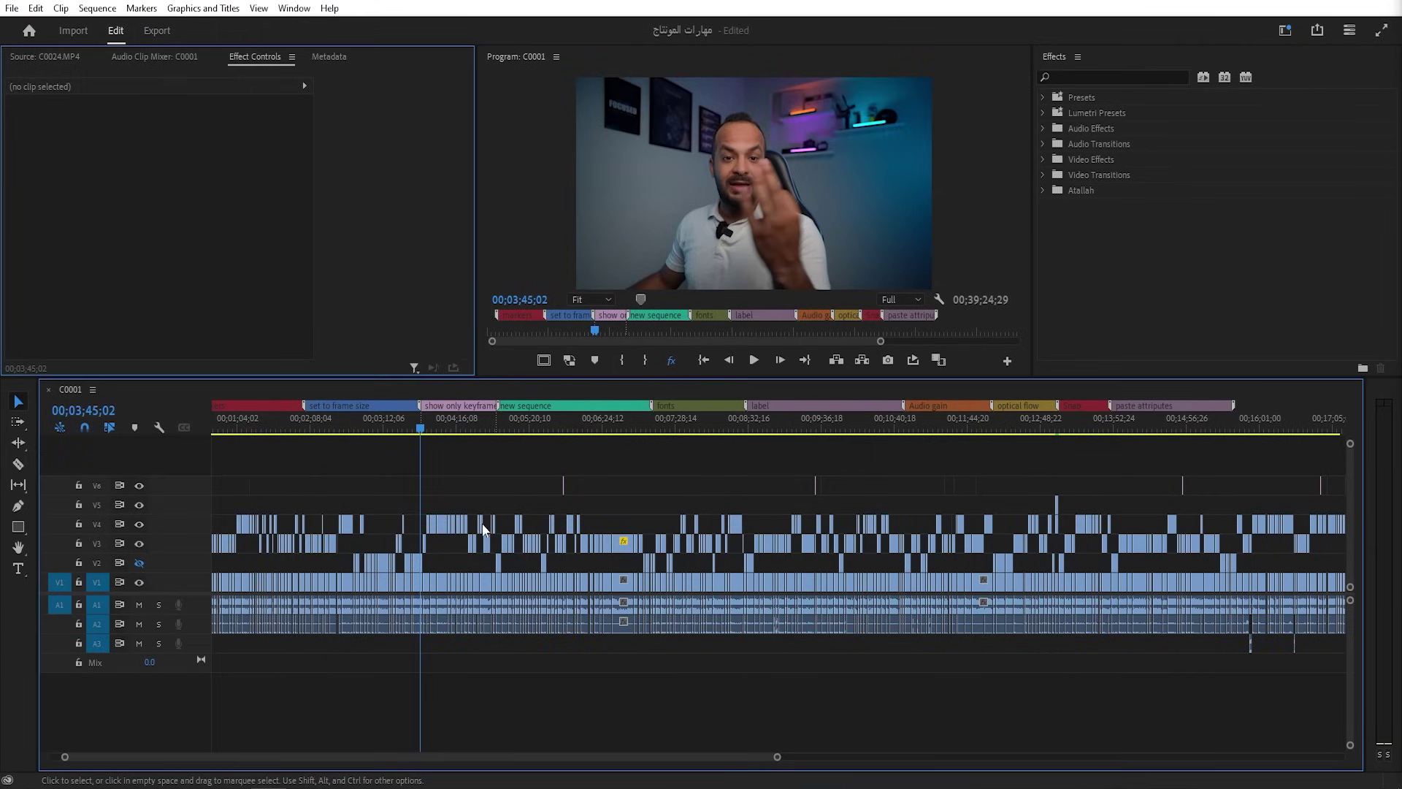
alt+scroll(468, 526, up, 2)
Step: Marquee-select a run of V4 clips and give them the Mango label
drag(612, 503, 574, 521)
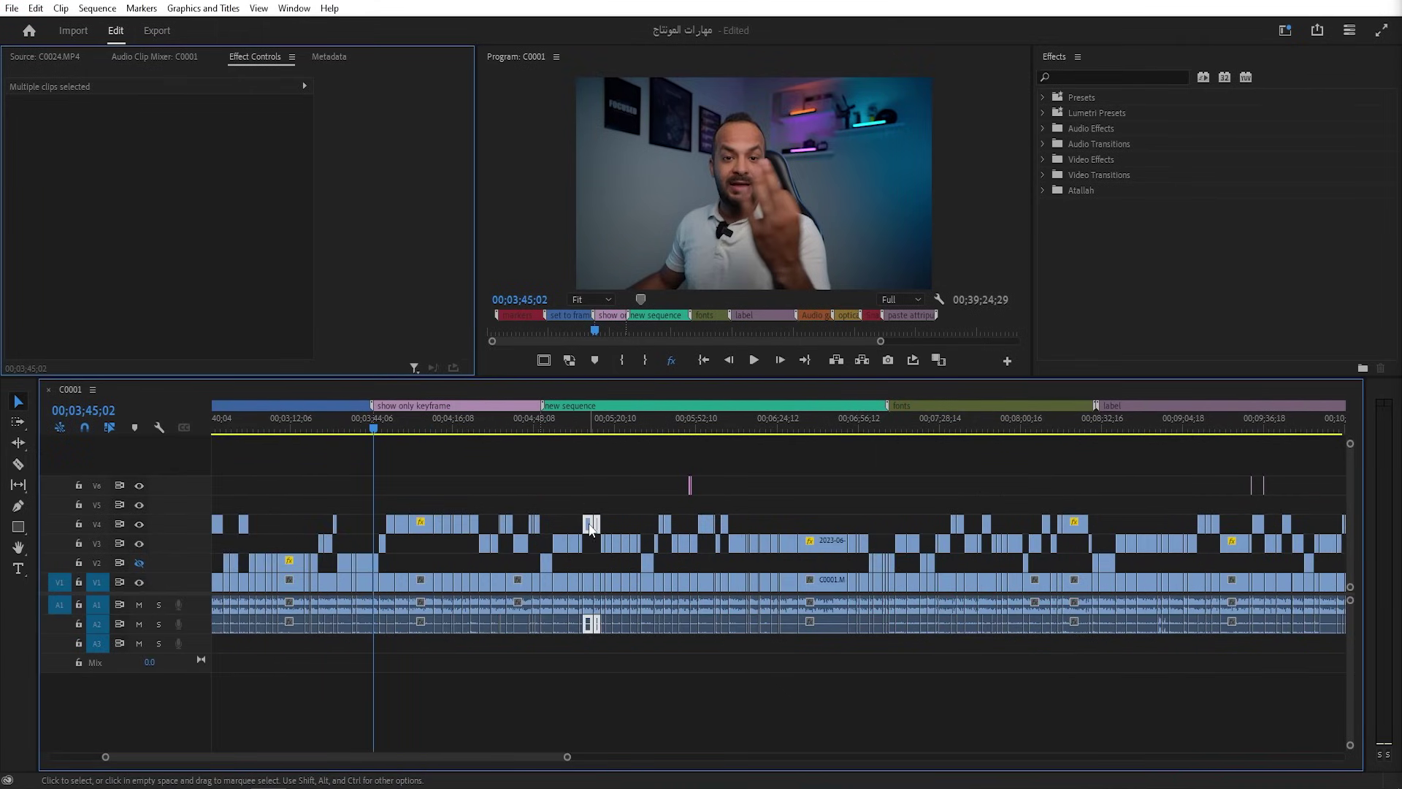
right_click(589, 523)
mouse_move(702, 409)
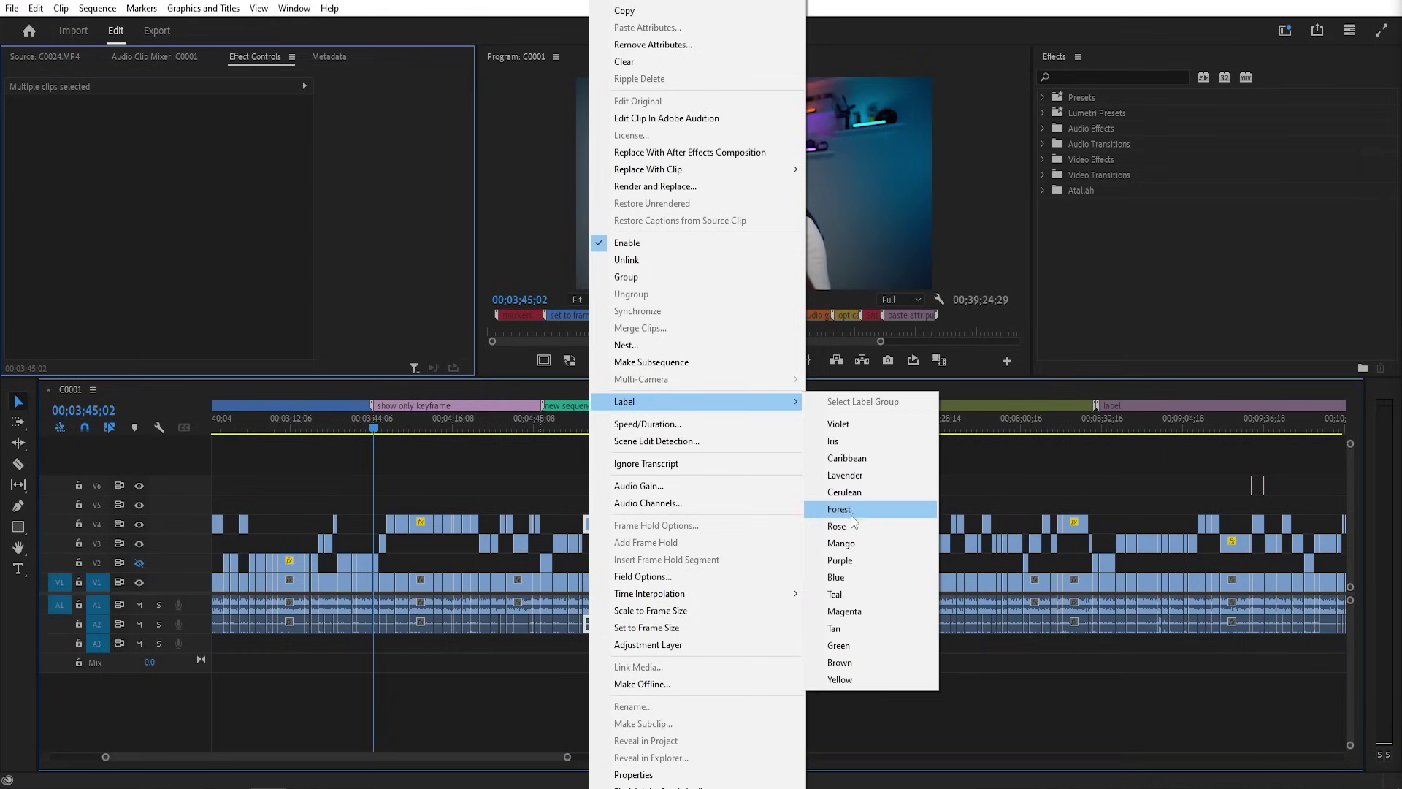
click(854, 545)
alt+scroll(461, 511, down, 3)
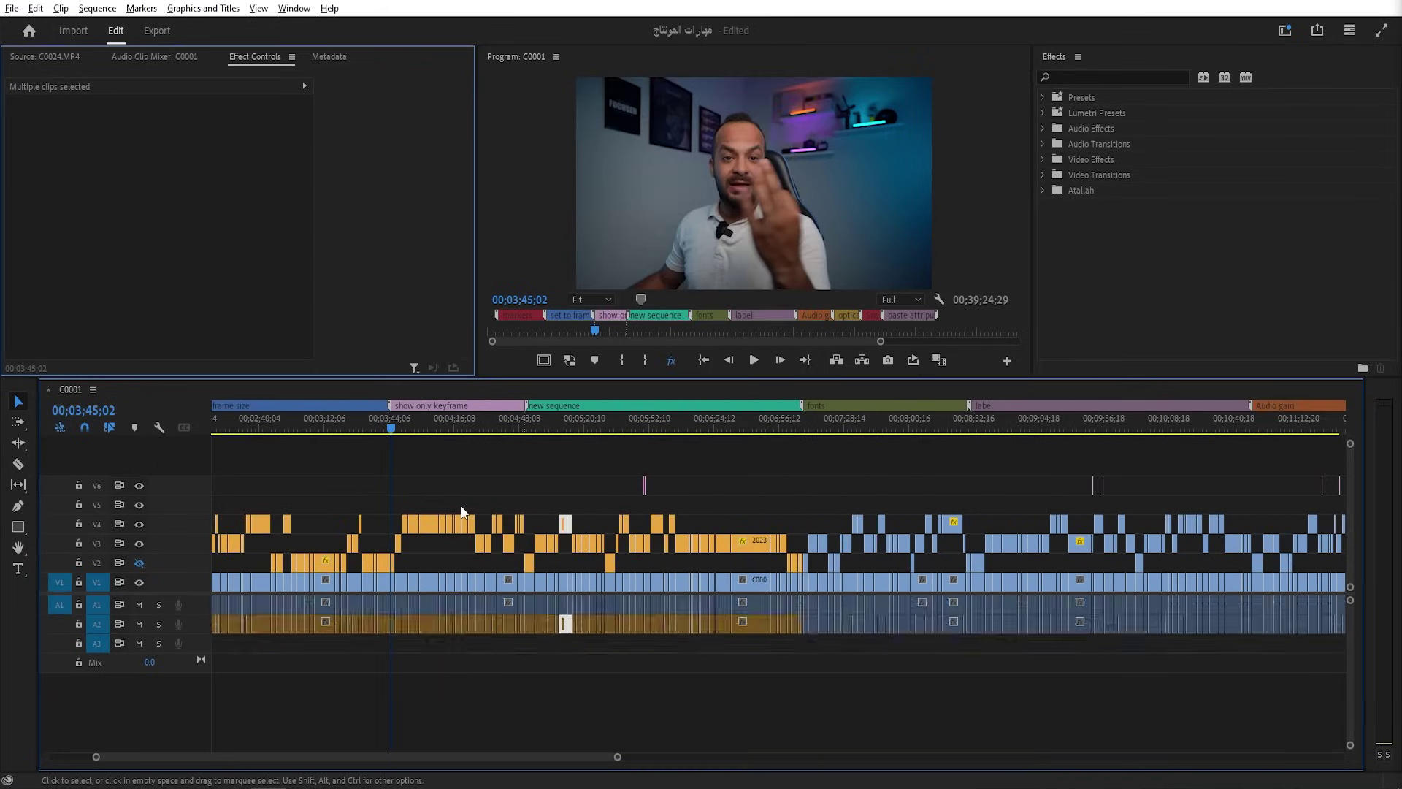
alt+scroll(453, 755, down, 5)
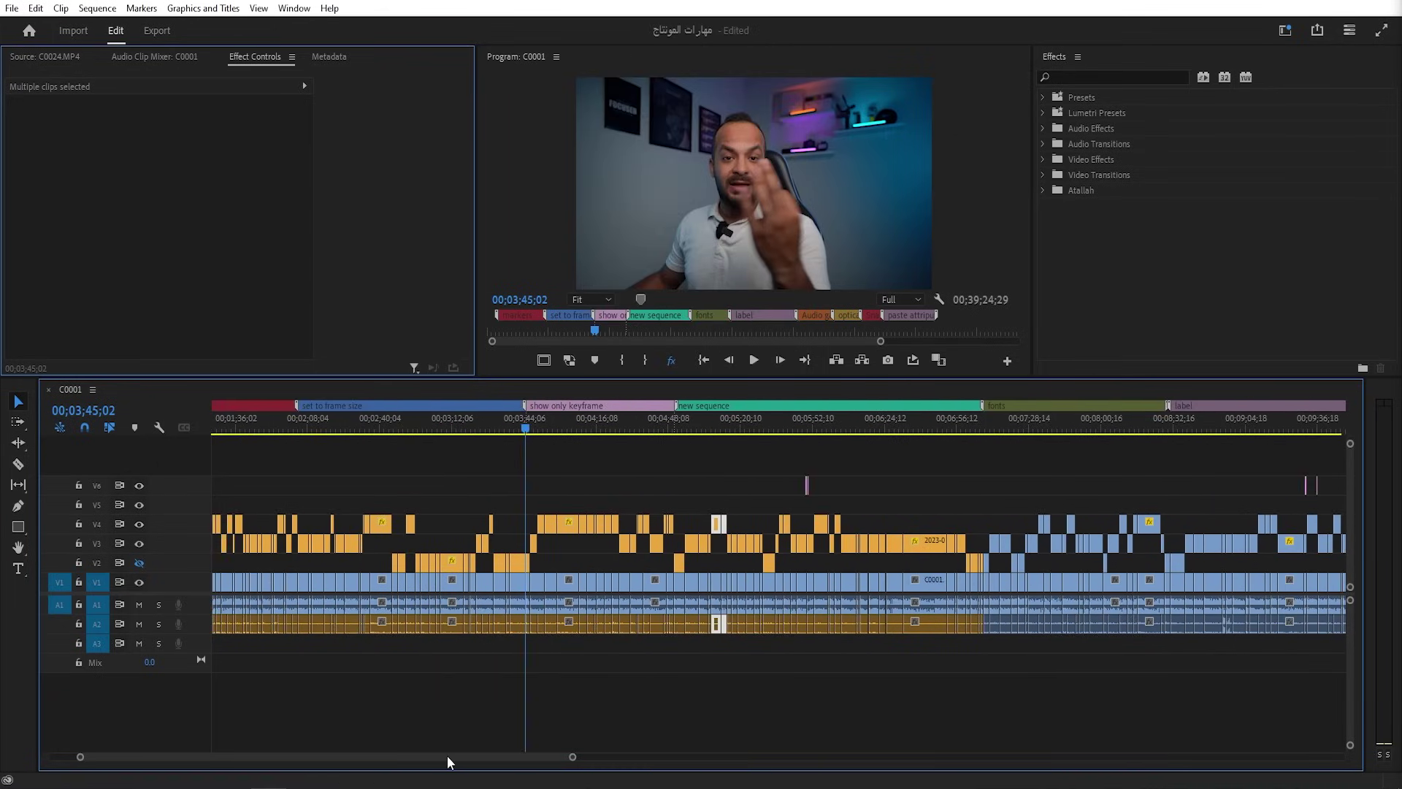
alt+scroll(537, 596, up, 2)
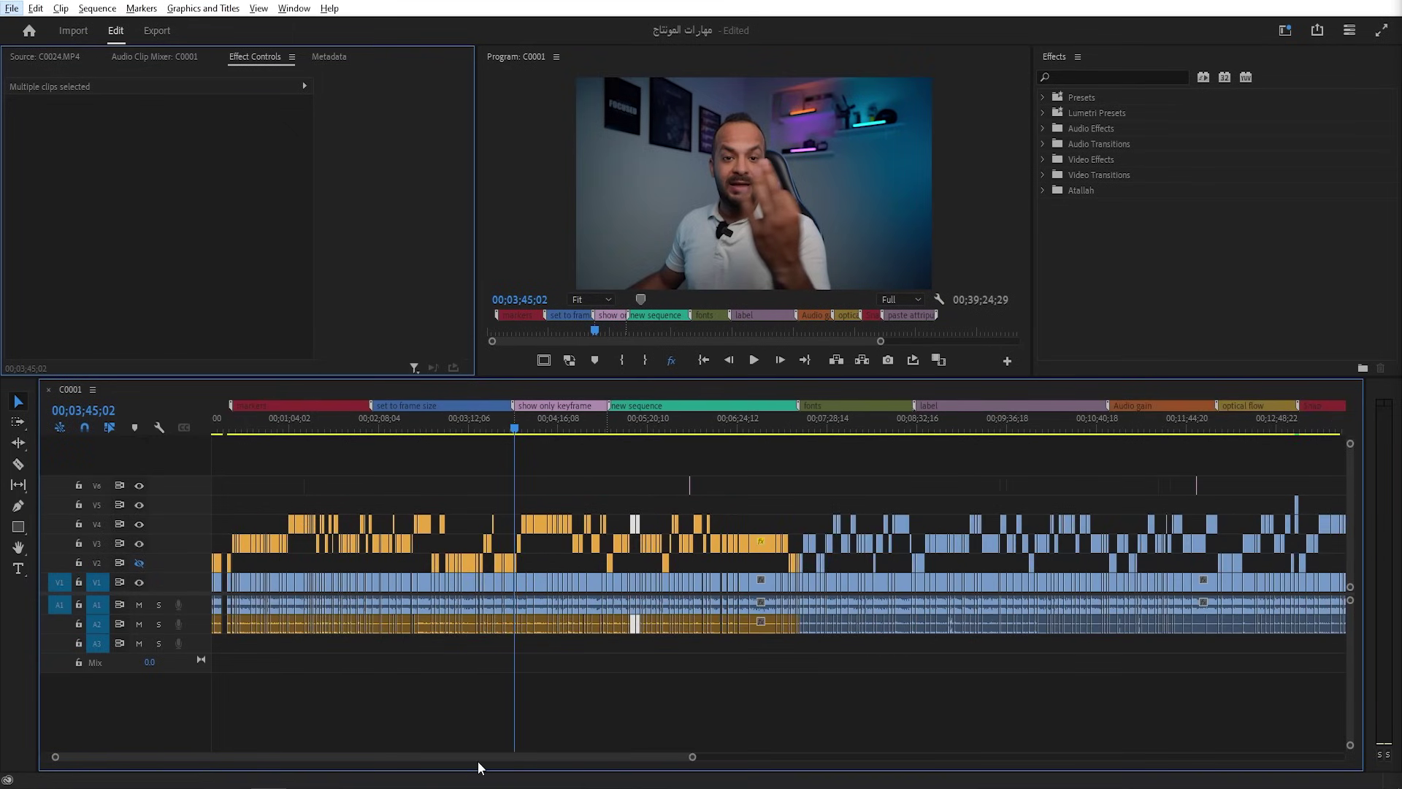
scroll(461, 755, up, 1)
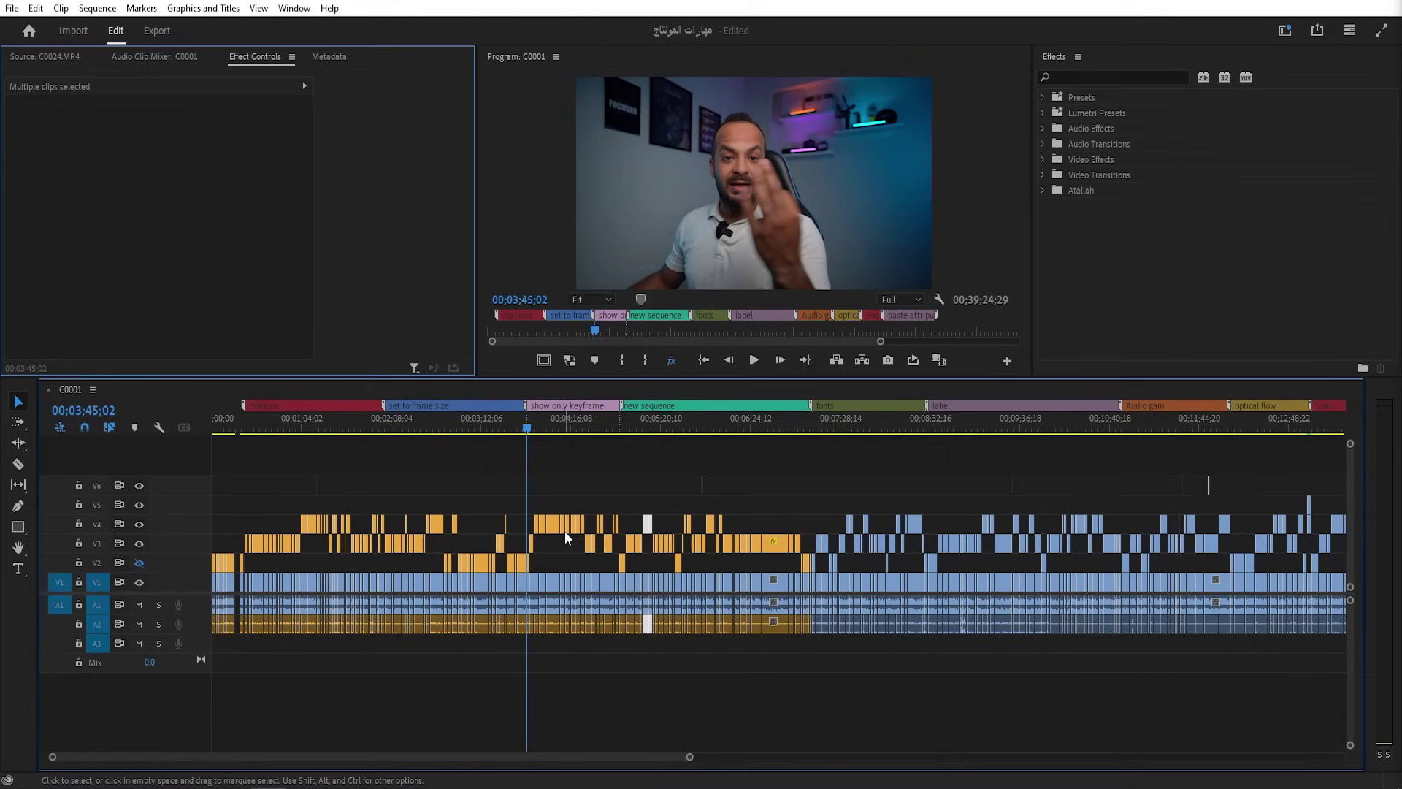
Step: Switch the timeline back to showing the assigned label colours
click(629, 505)
click(162, 425)
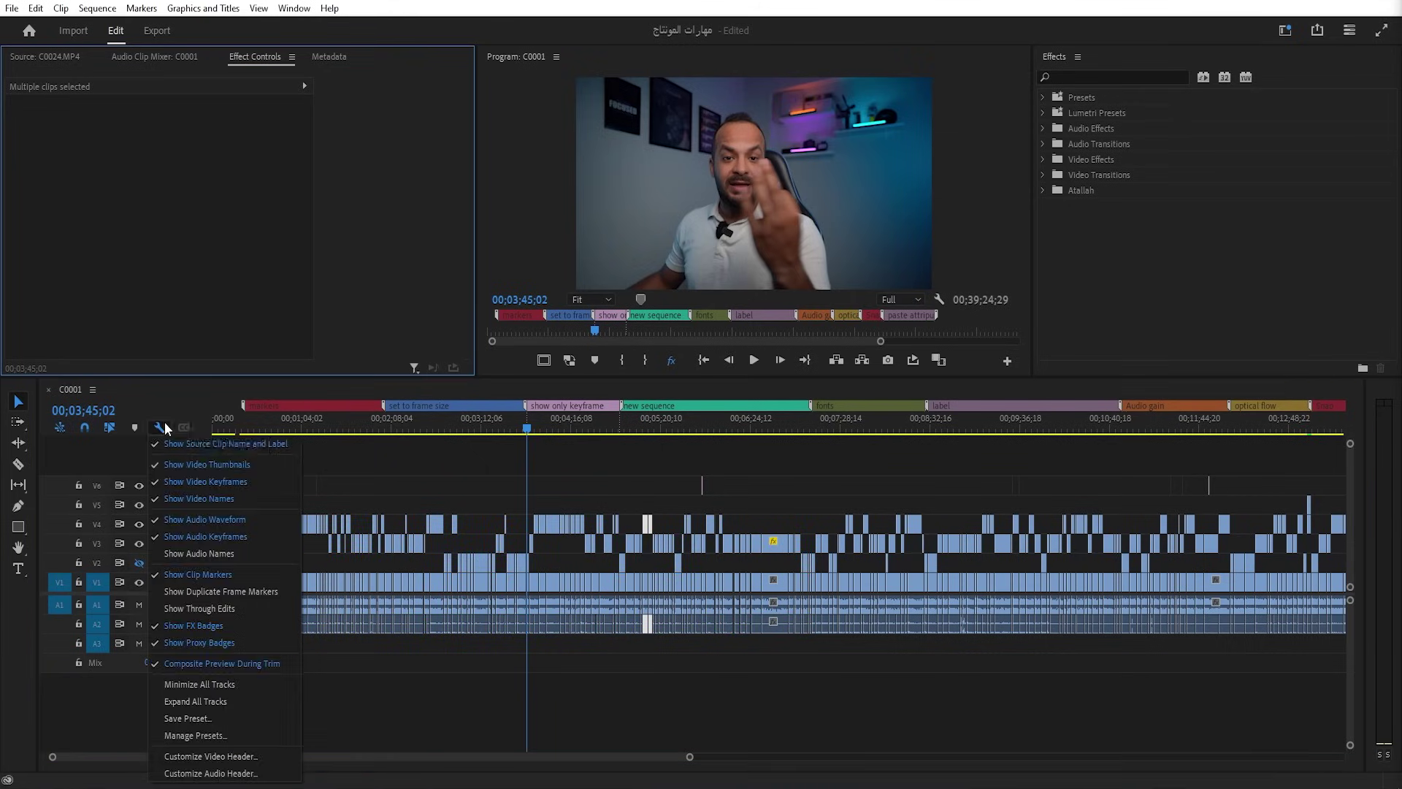
click(219, 443)
Step: Delete the long clip from track V5 after zooming out on the sequence
click(652, 497)
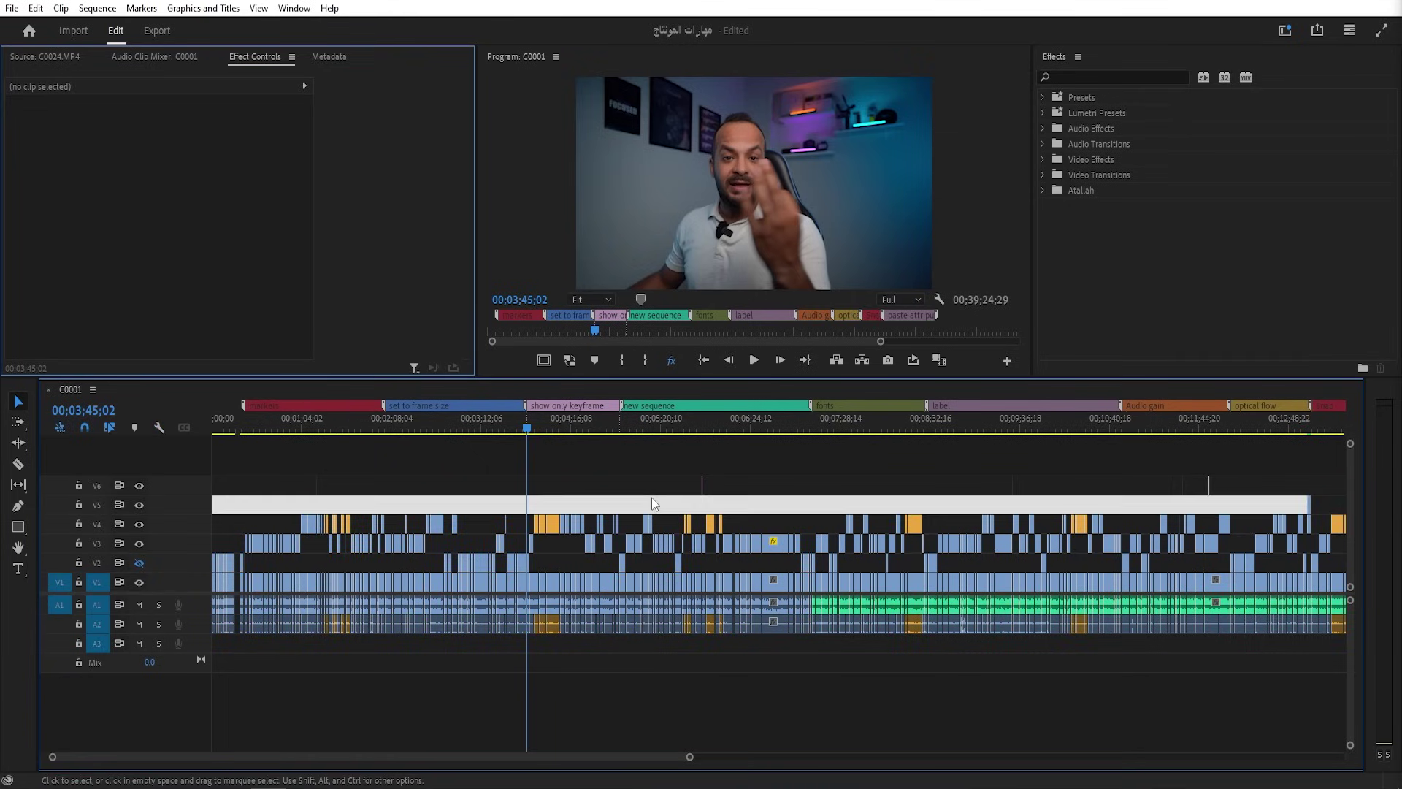
key(minus)
key(minus)
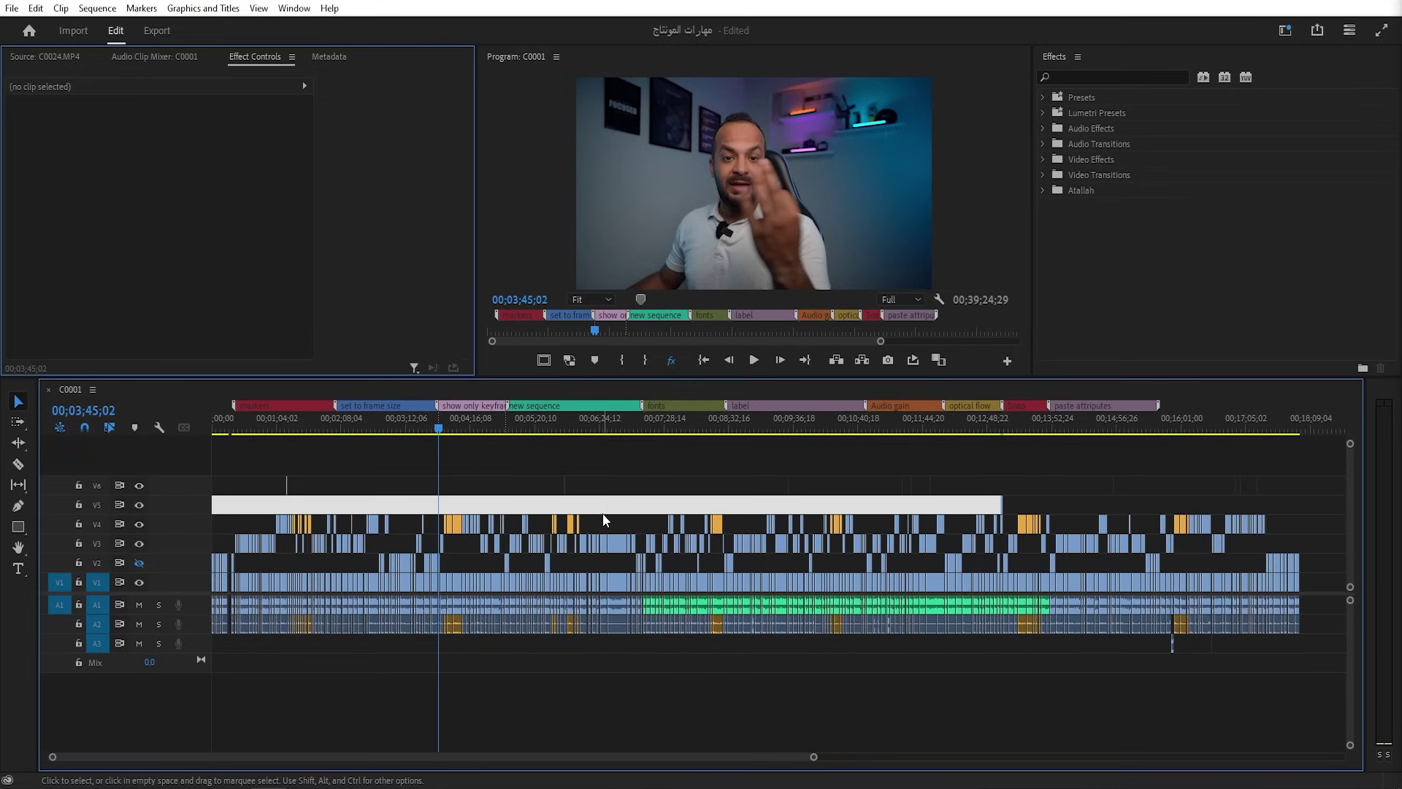
key(Delete)
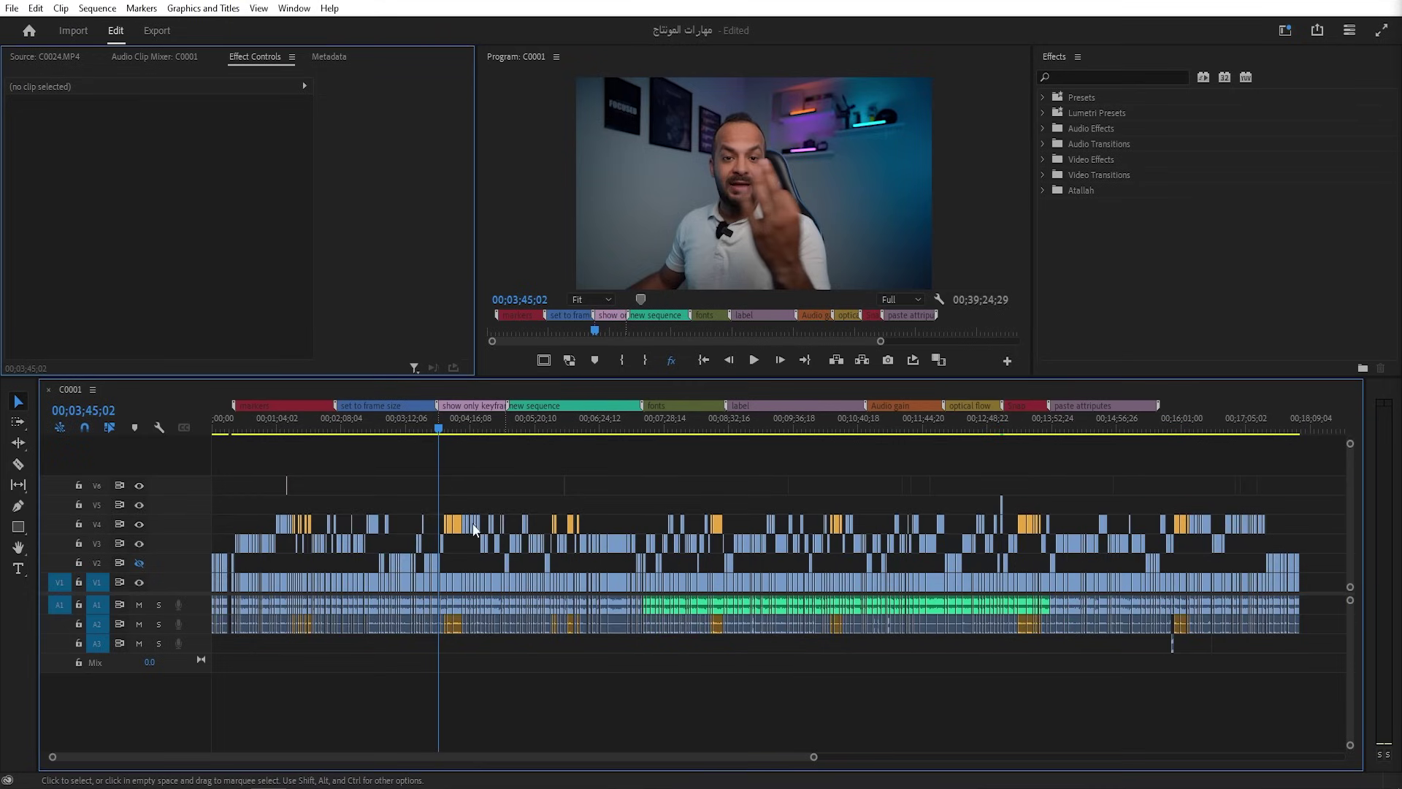
click(159, 428)
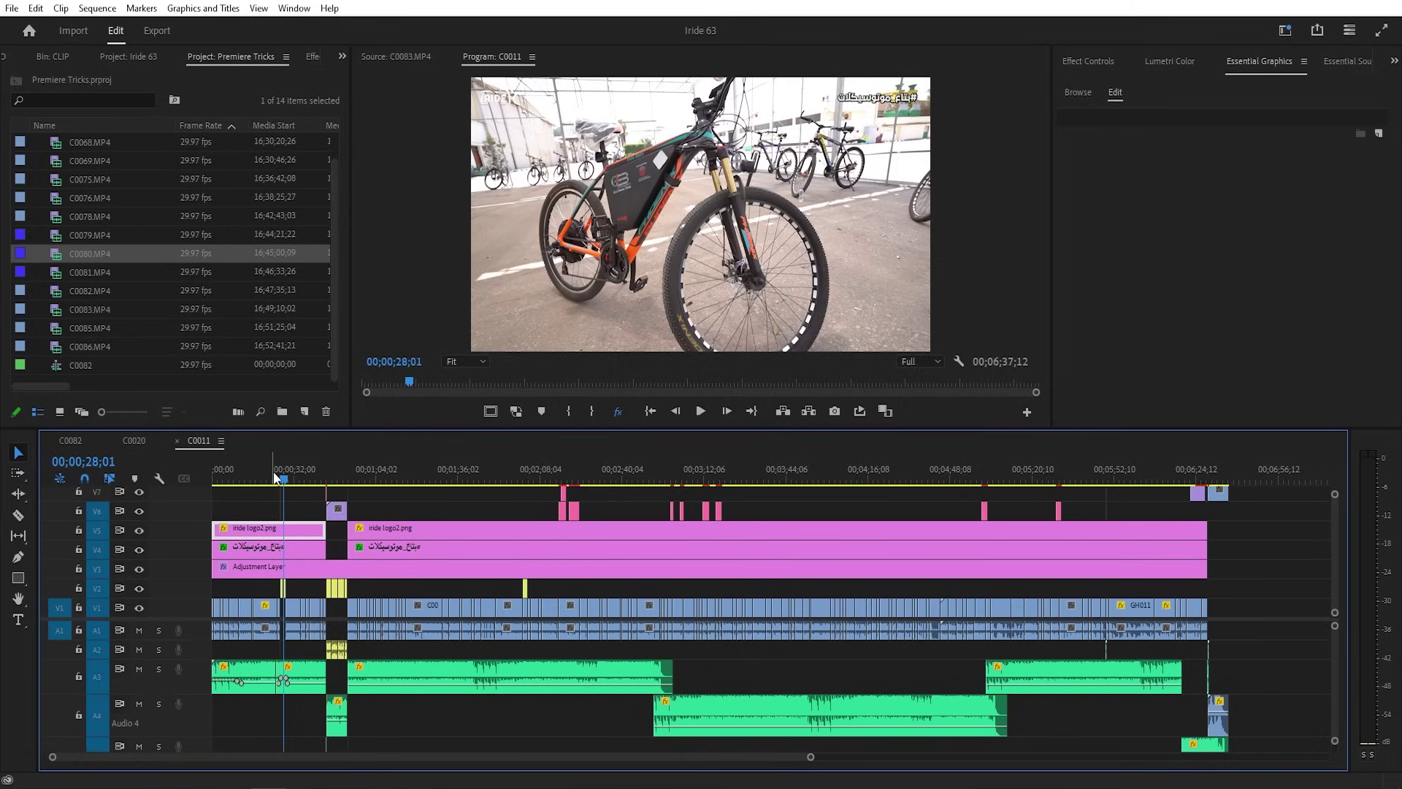
Step: Move the playhead to 00;00;23;19 in the Iride 63 project's C0011 sequence
click(273, 478)
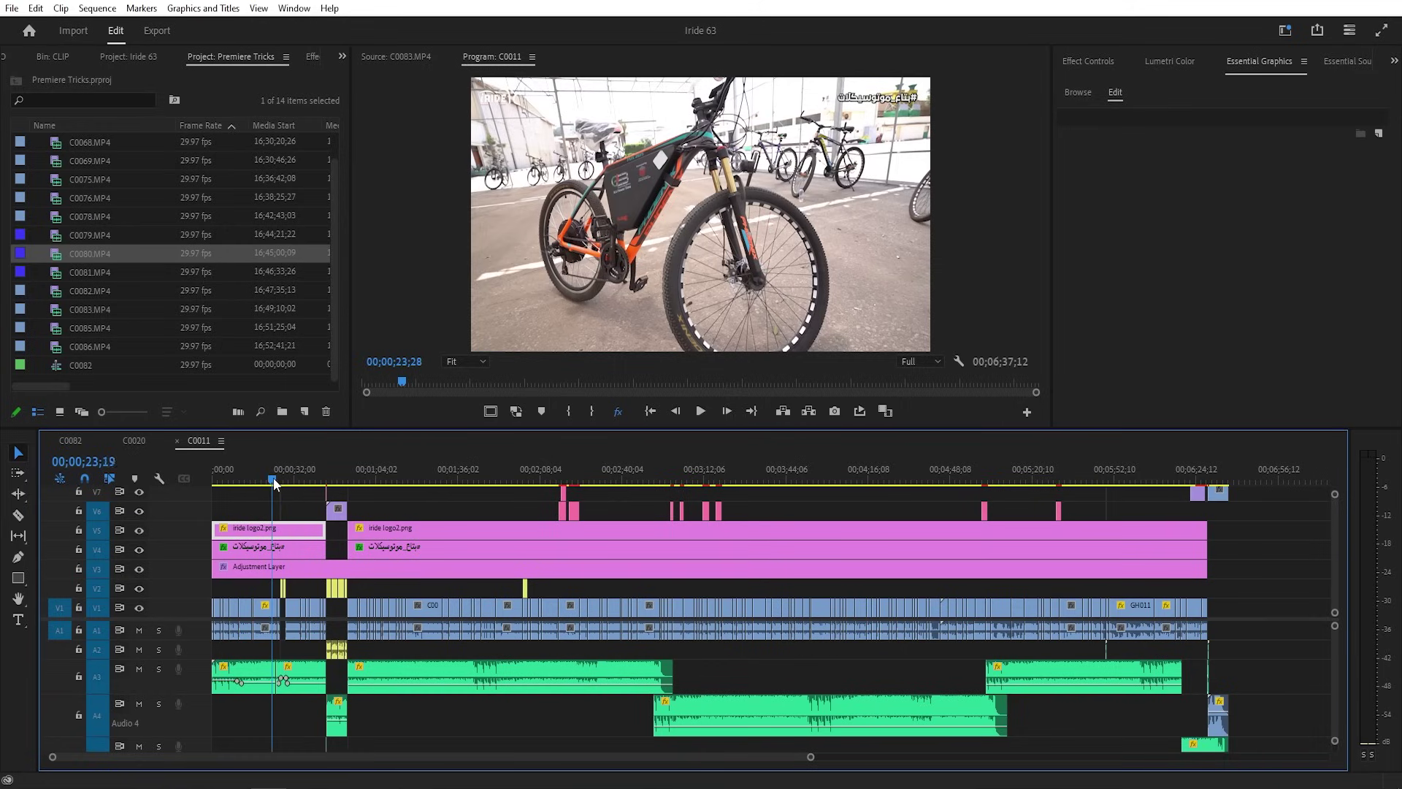
Step: Scrub the playhead to 00;01;41;23 on the bike shot and choose the Track Select Forward Tool
click(394, 478)
drag(394, 478, 364, 478)
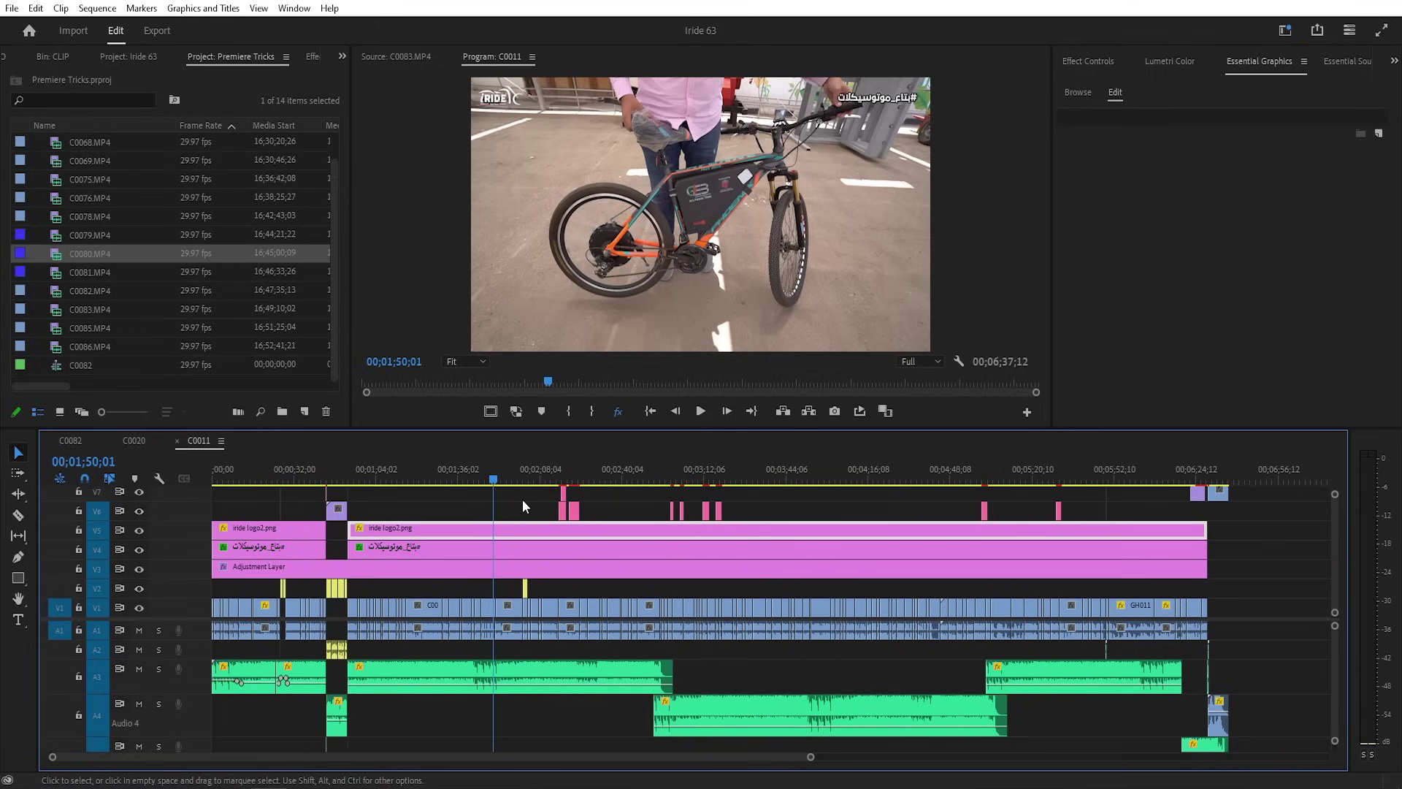
drag(495, 470, 473, 468)
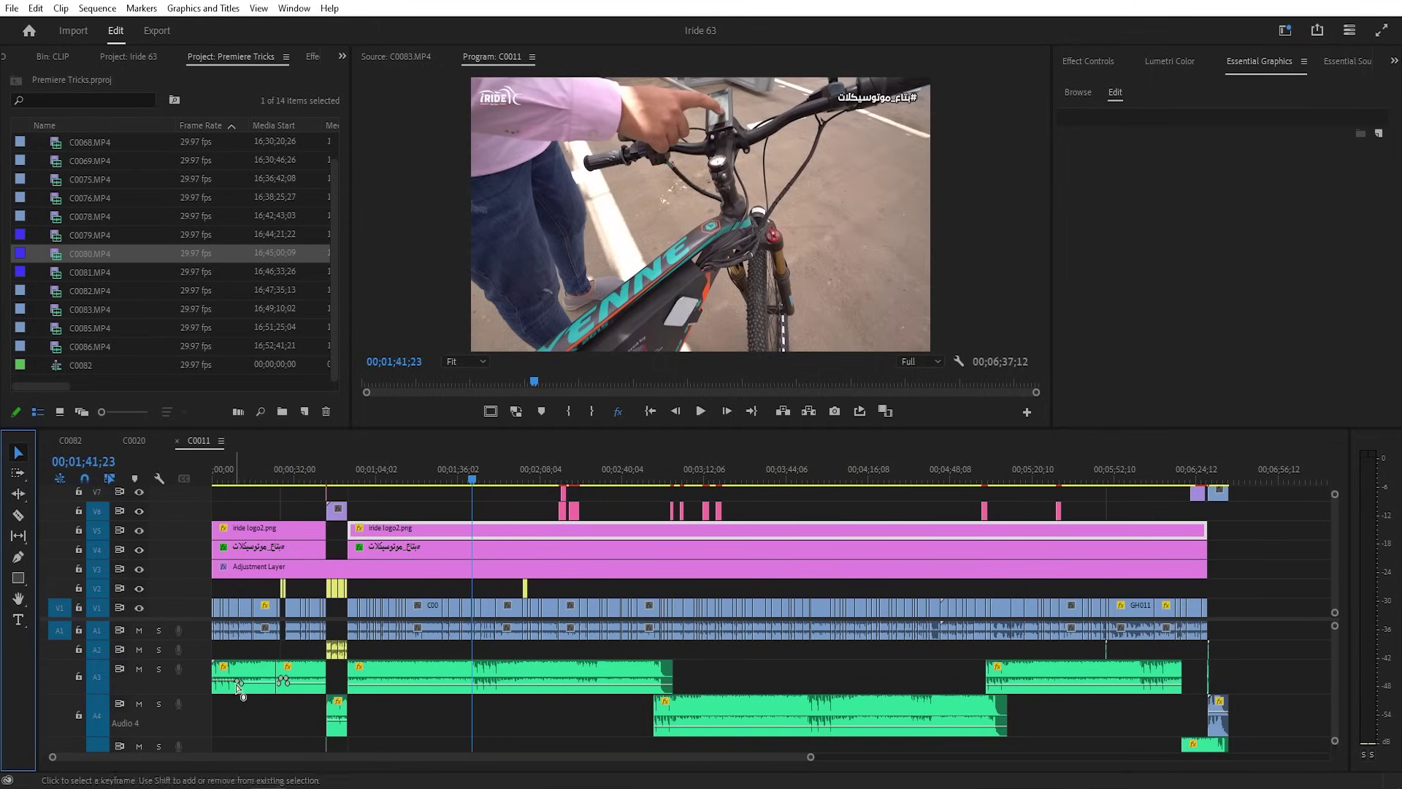
click(18, 473)
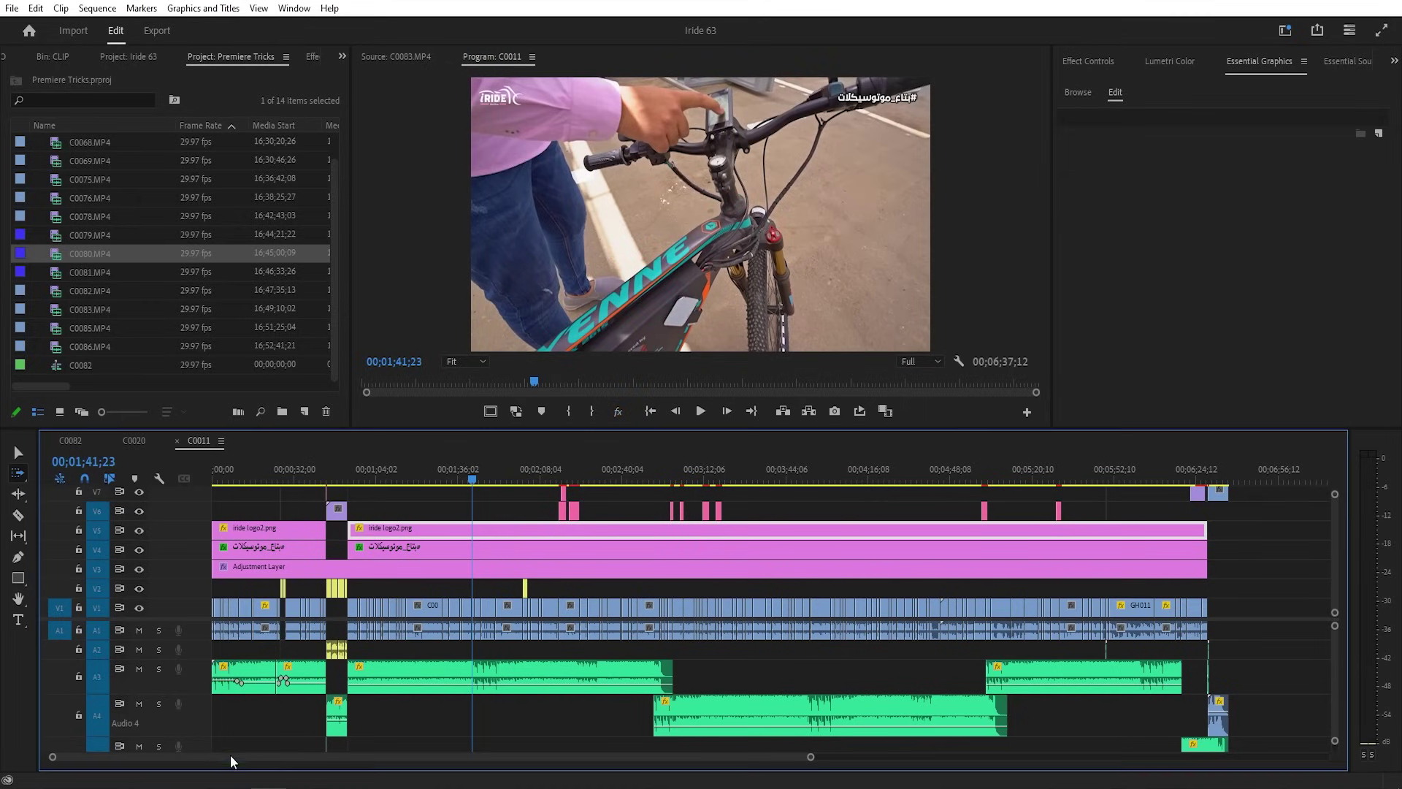
key(shift)
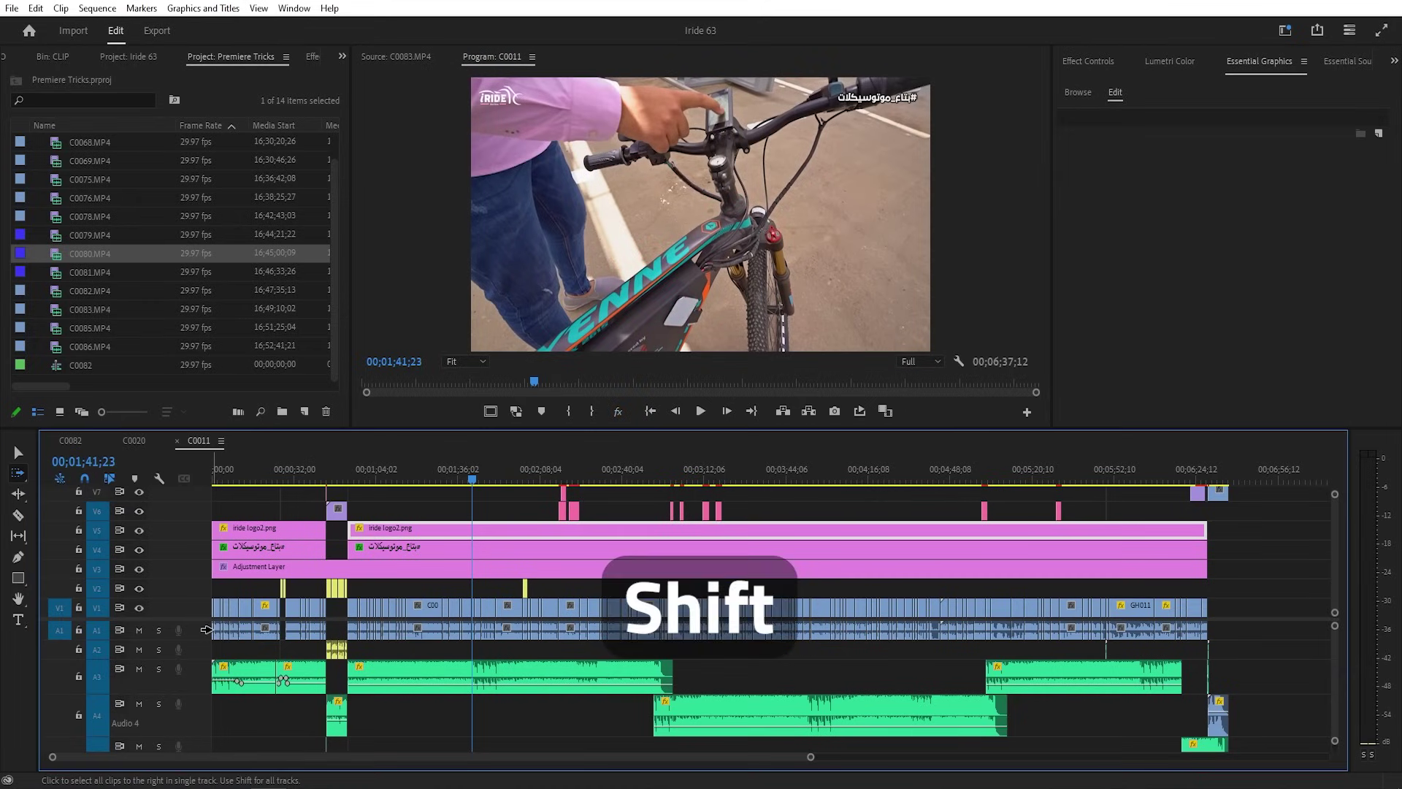
Step: Select all clips forward and normalize their maximum peak to 0 dB in Audio Gain
shift+click(206, 630)
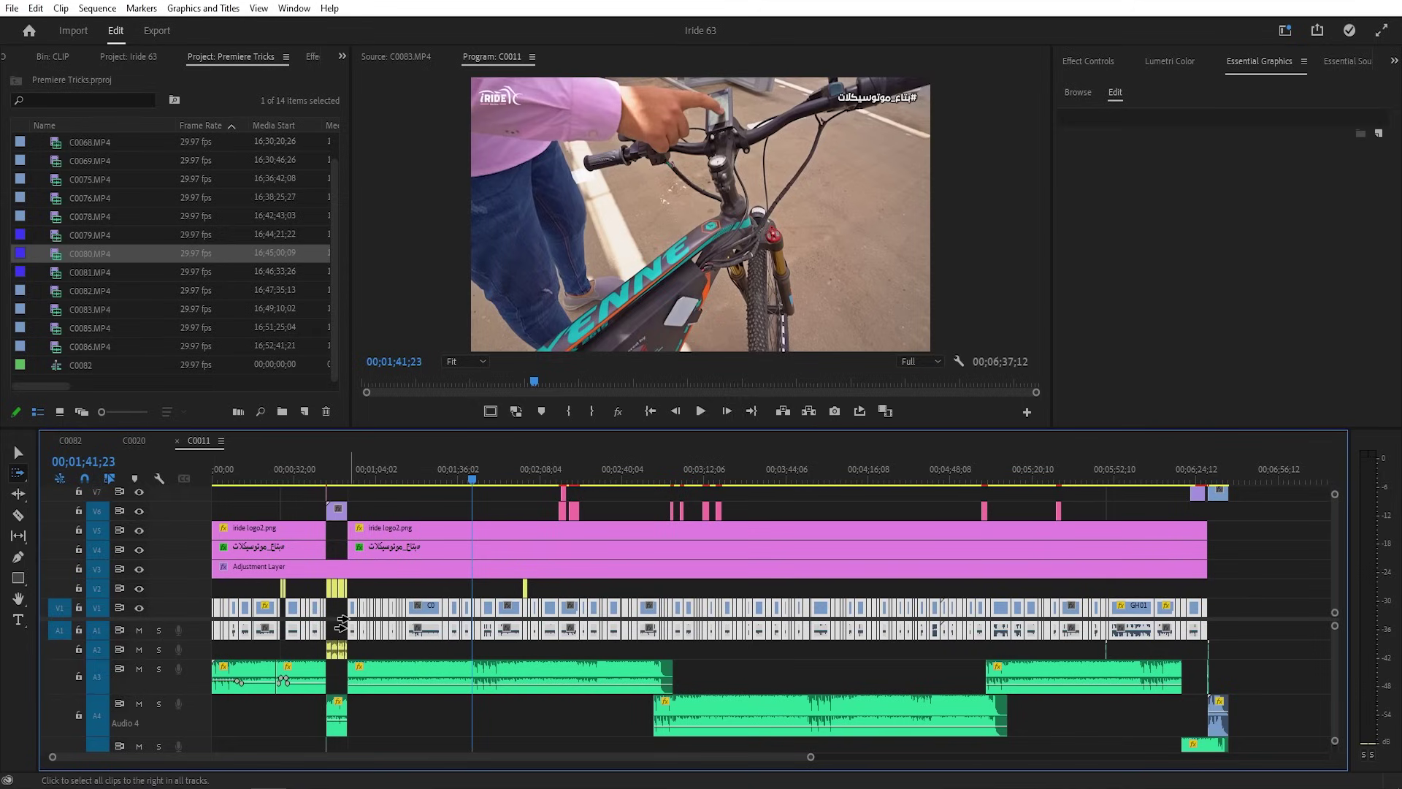
key(v)
right_click(452, 630)
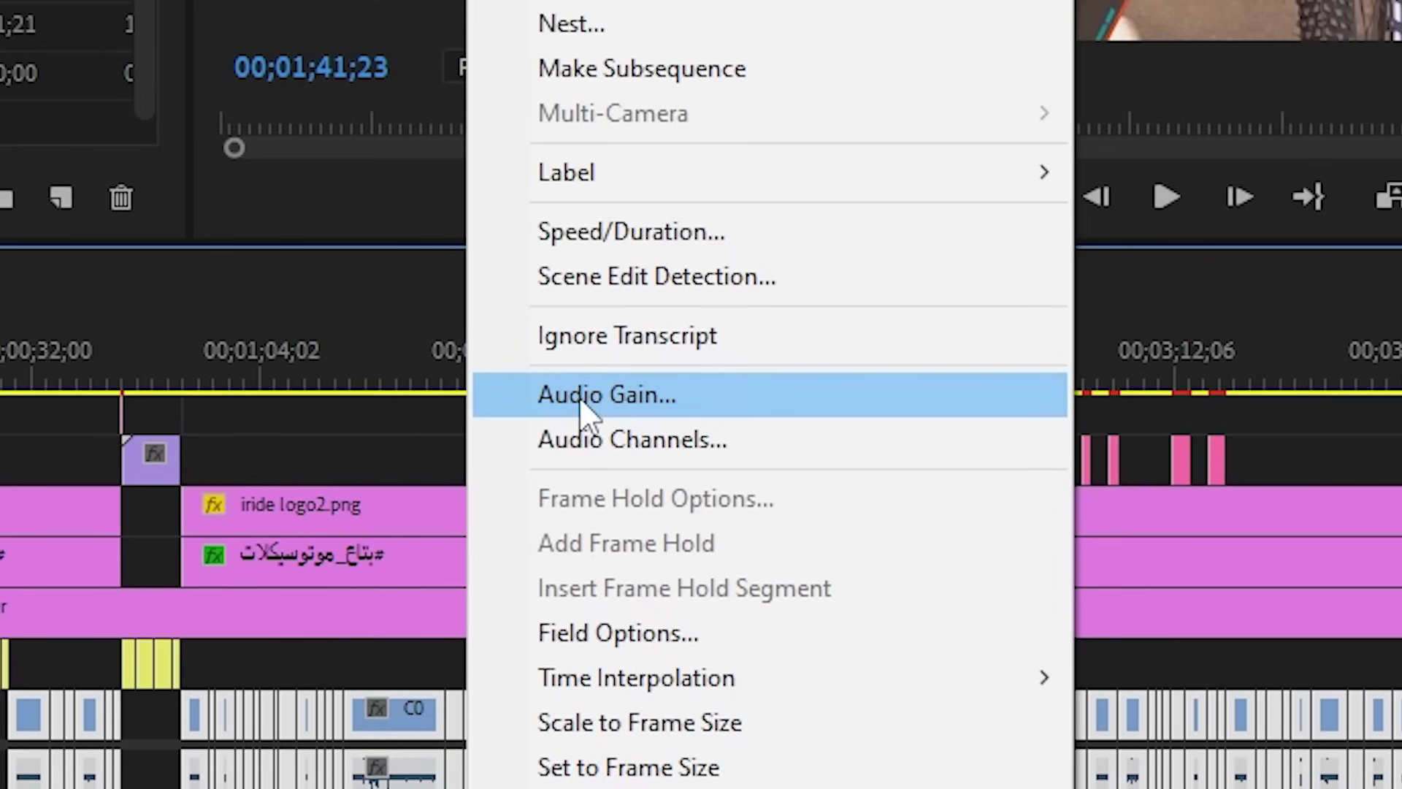
click(336, 612)
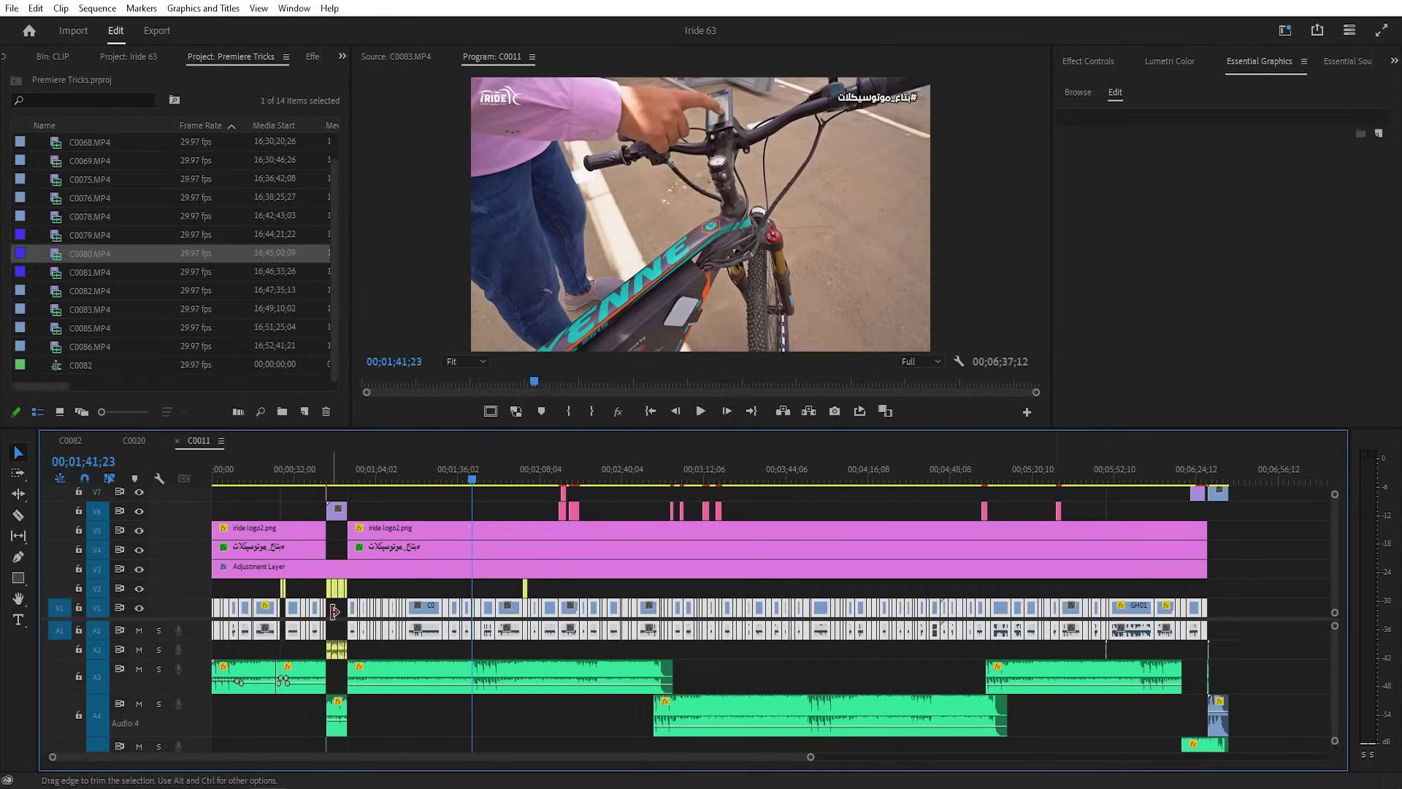
key(g)
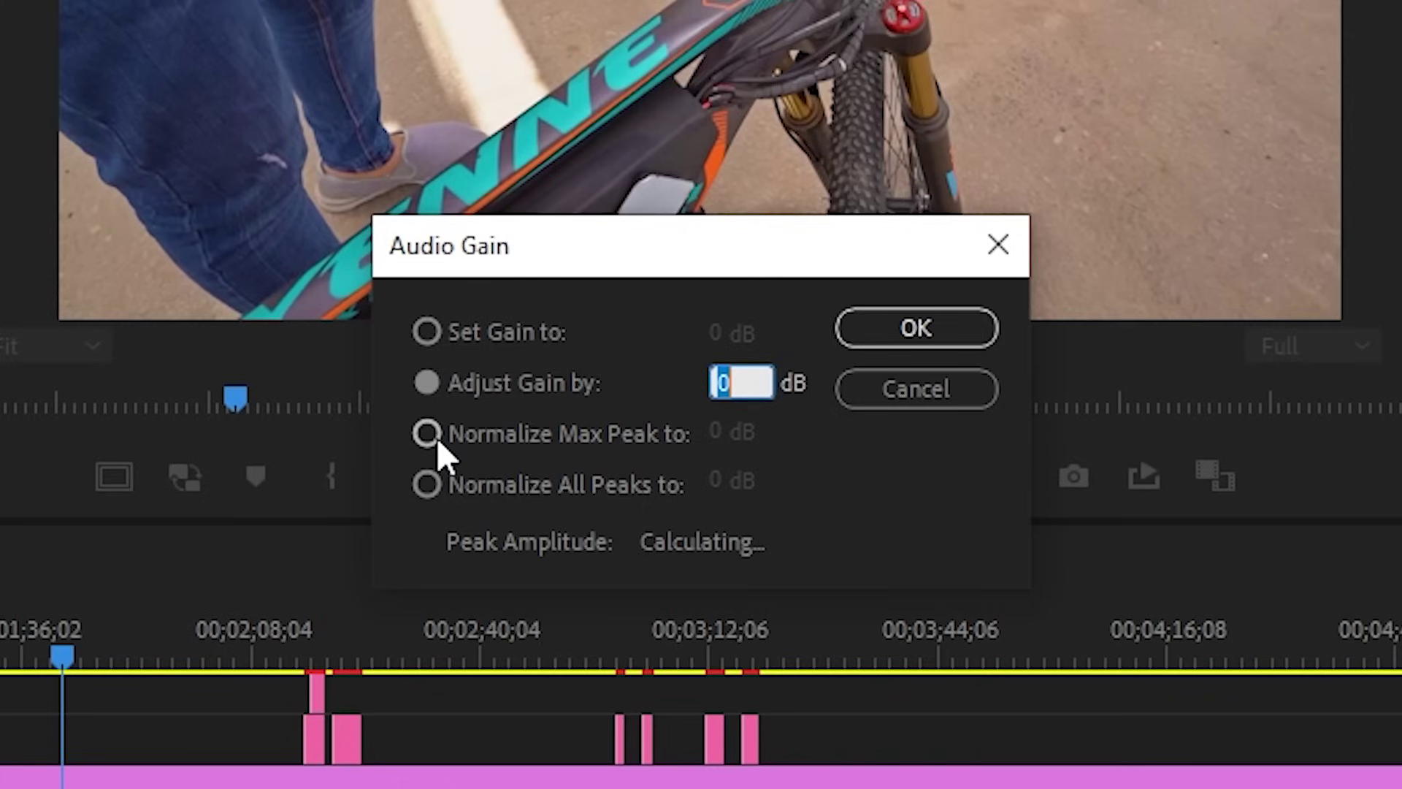
click(427, 434)
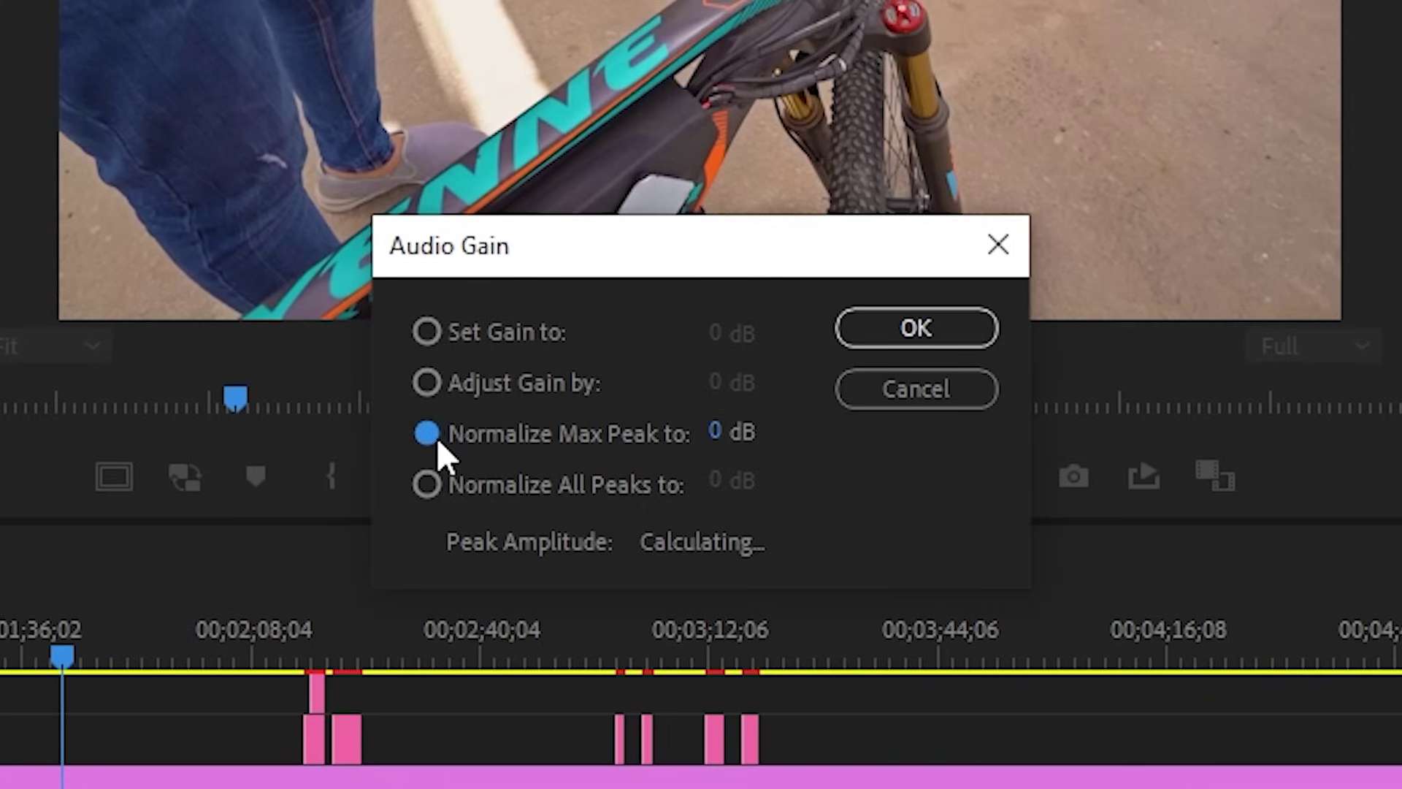
click(866, 325)
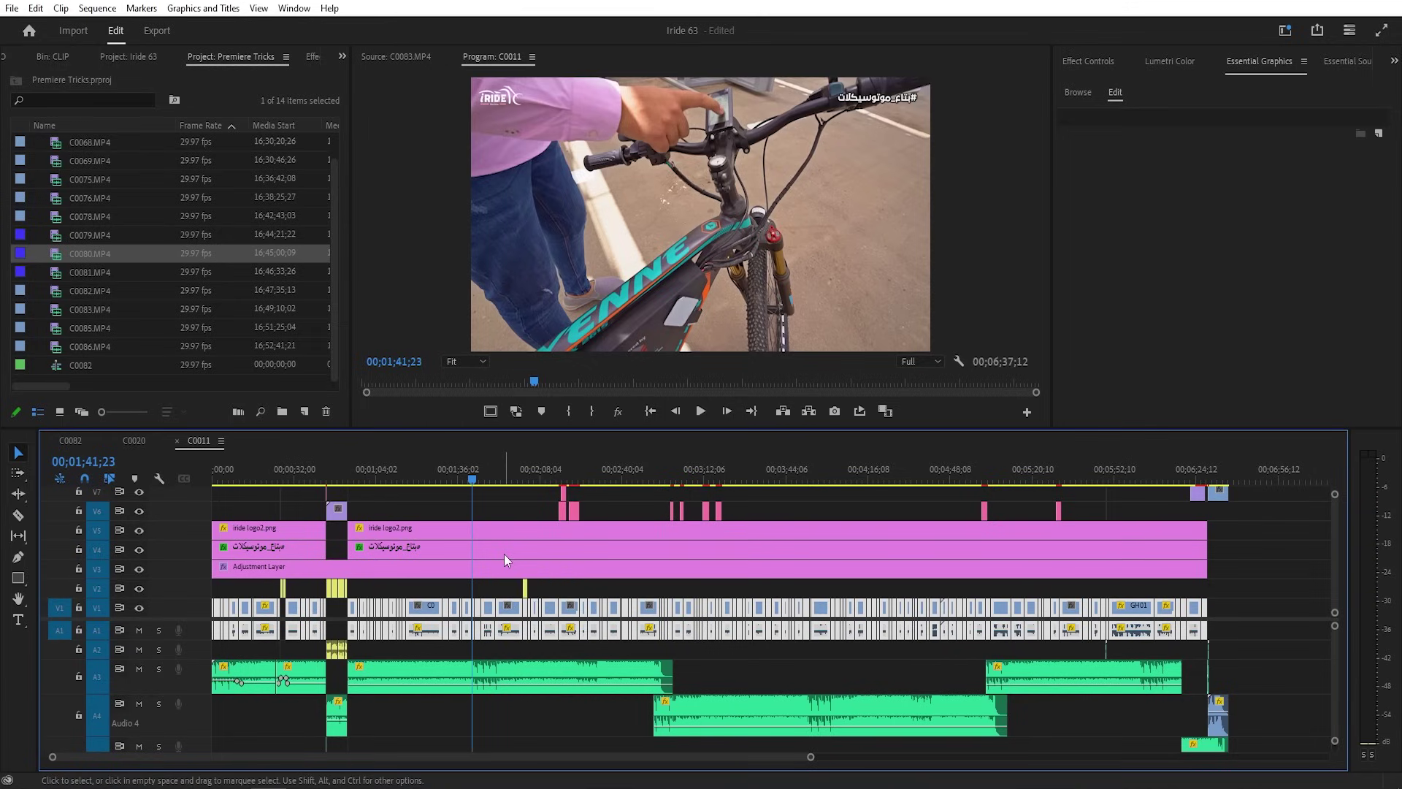
Step: Reopen Audio Gain for the clip and choose Adjust Gain by
key(g)
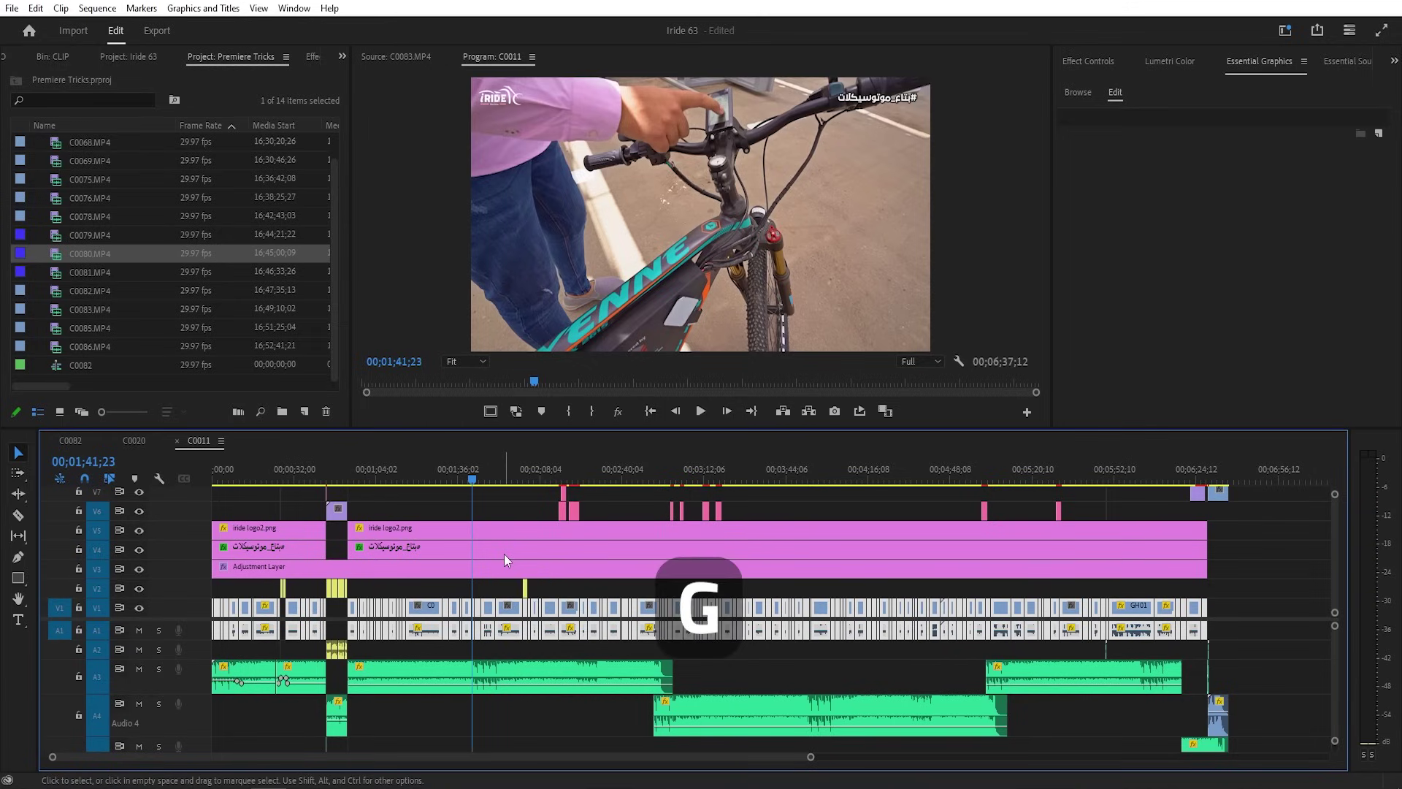
right_click(487, 632)
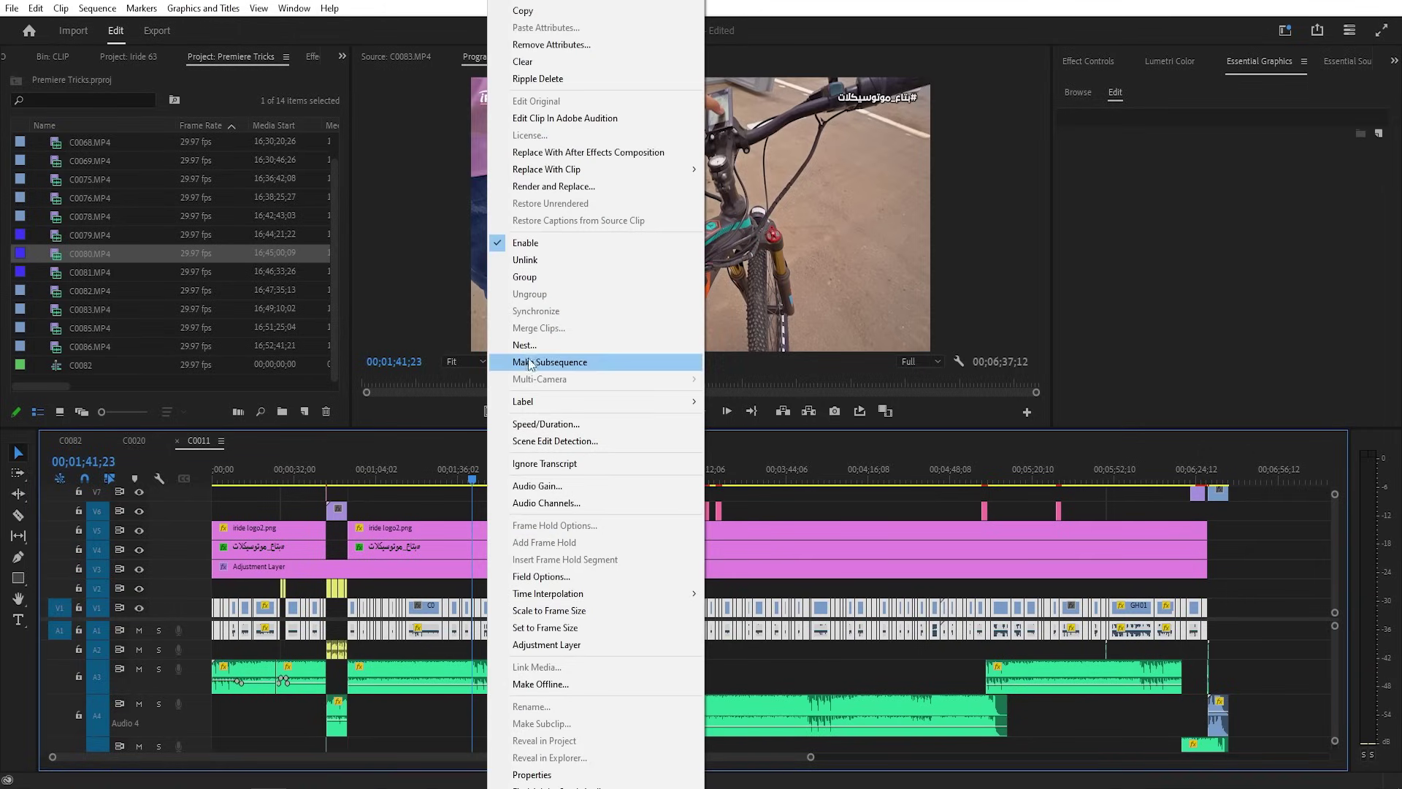
click(565, 487)
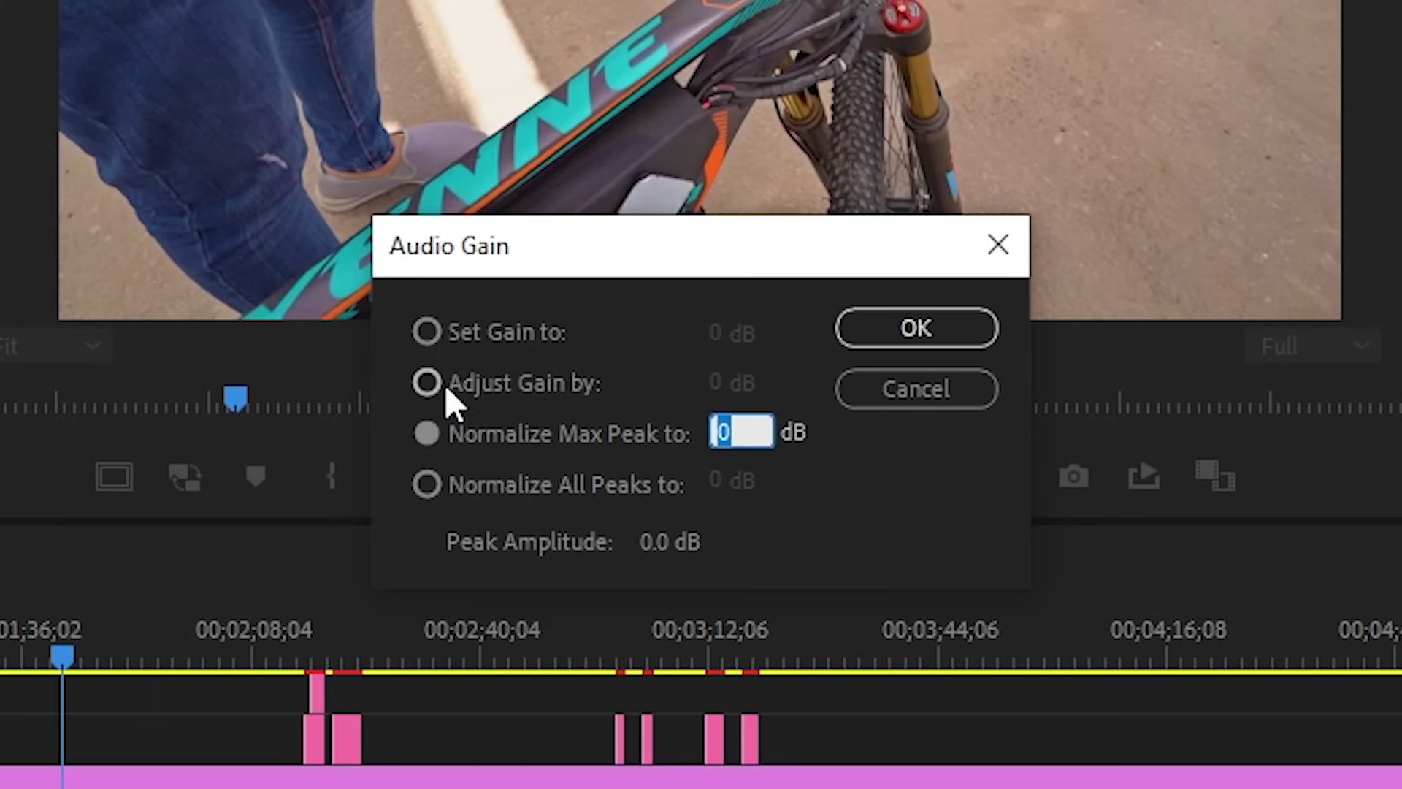
click(444, 384)
click(717, 376)
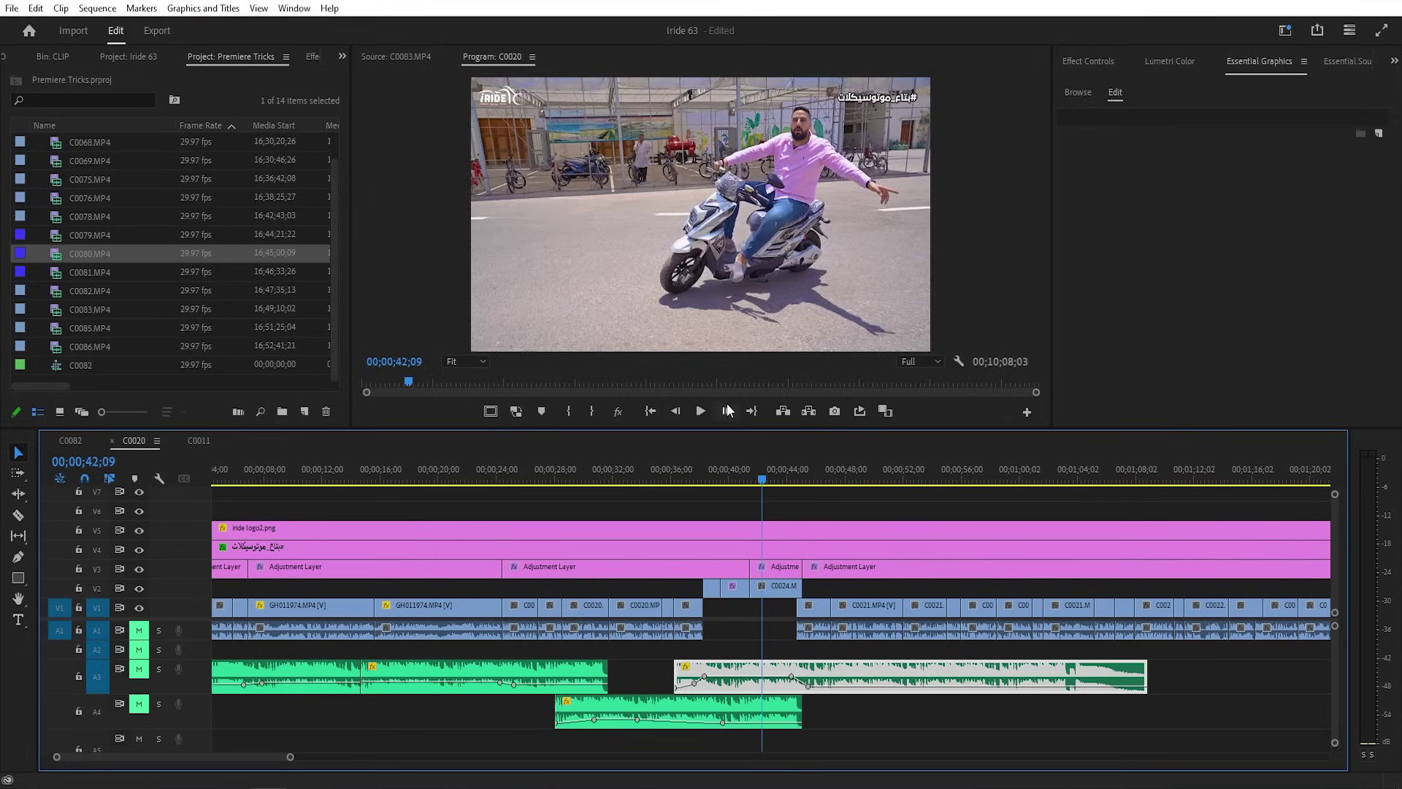
Step: Play the scooter footage in the C0020 sequence around 00;00;43;09
click(701, 412)
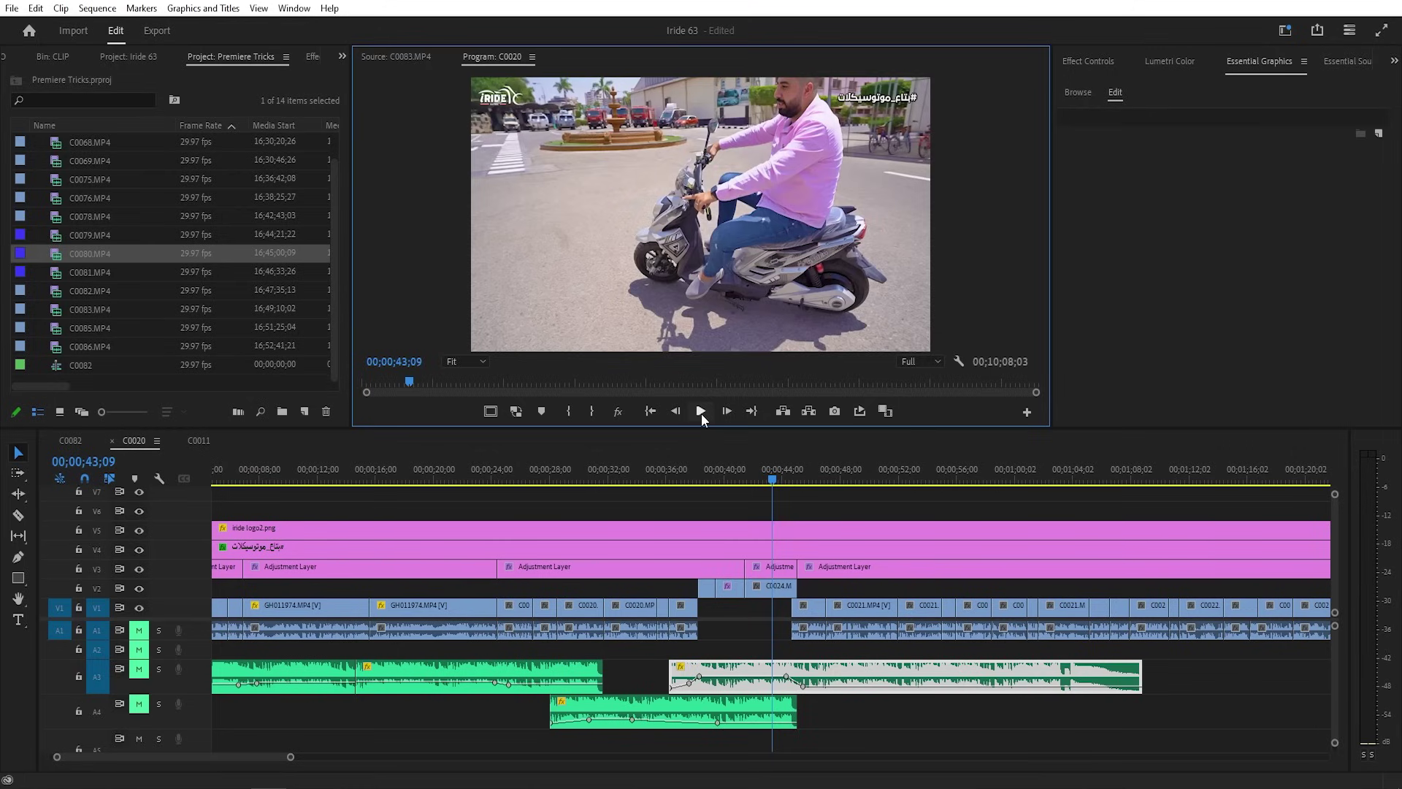
Step: Rate-stretch clip C0024 longer to 53.96% speed and play it back from 00;00;42;03
key(b)
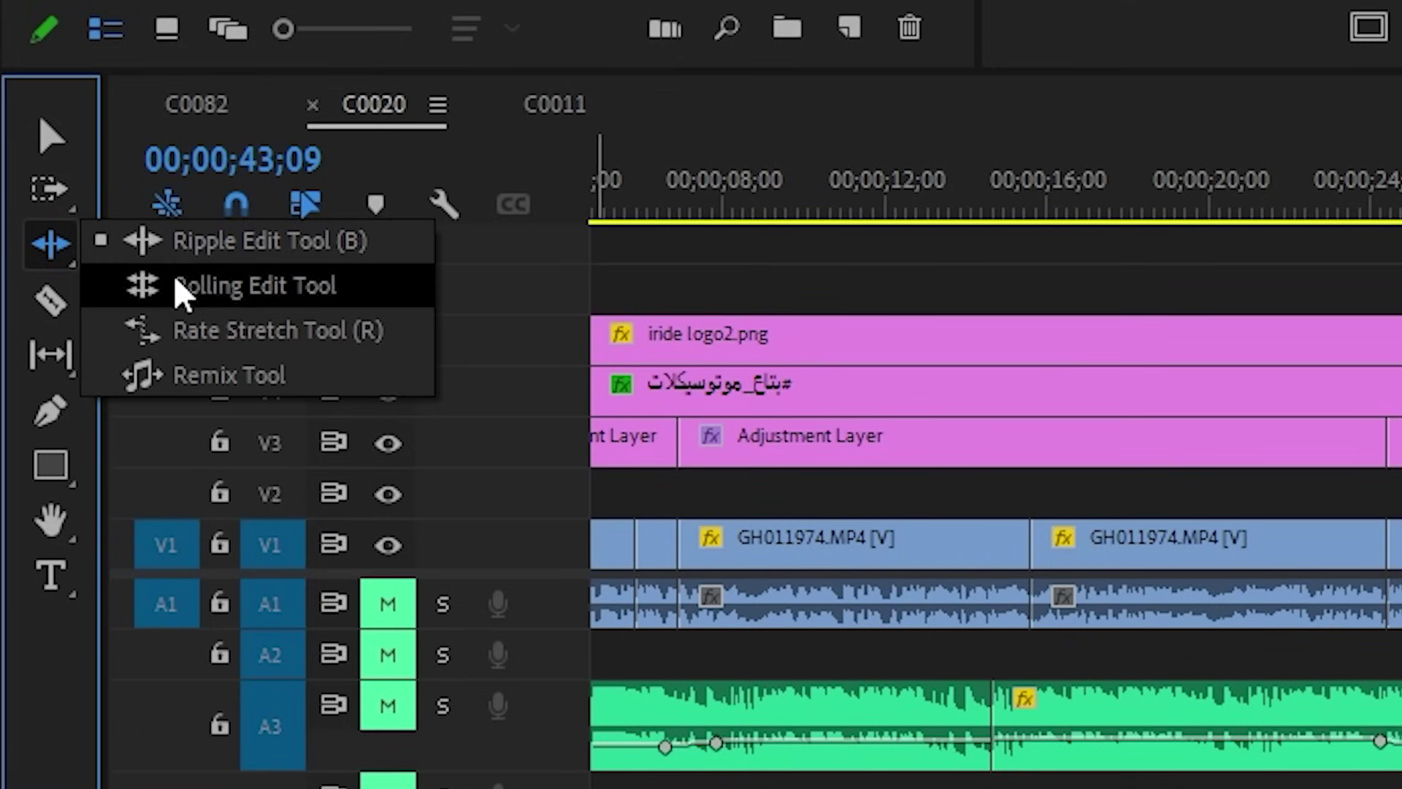
click(260, 332)
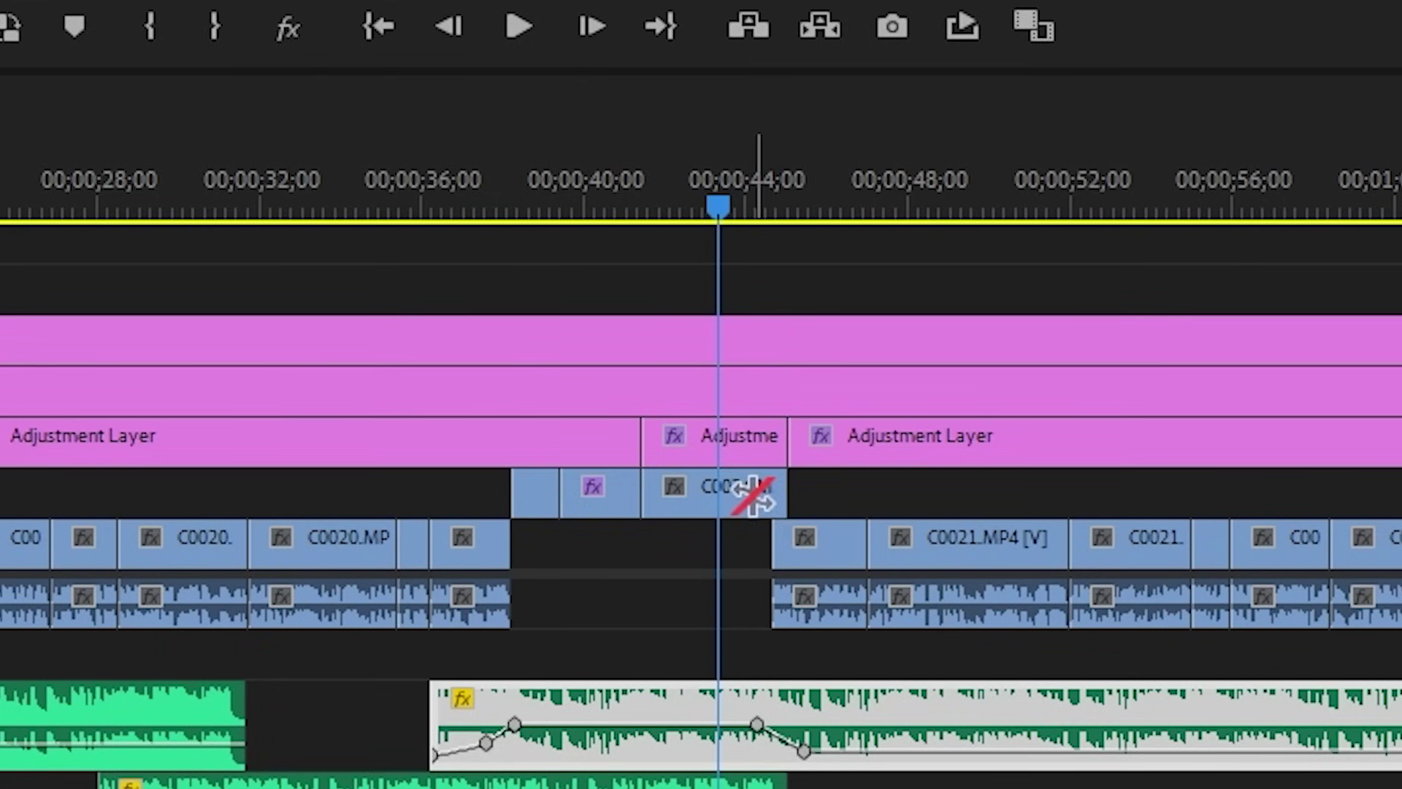
drag(782, 500, 906, 504)
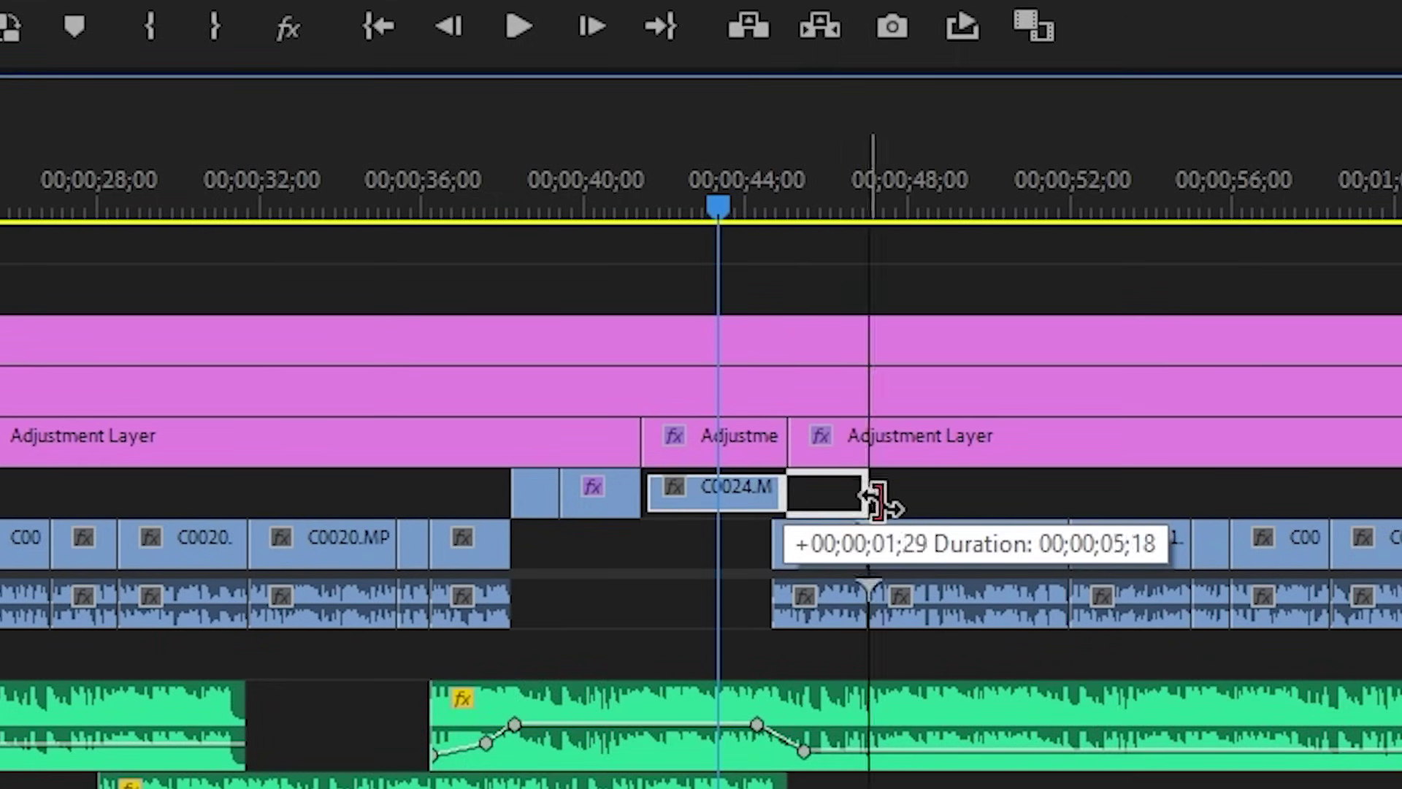
key(space)
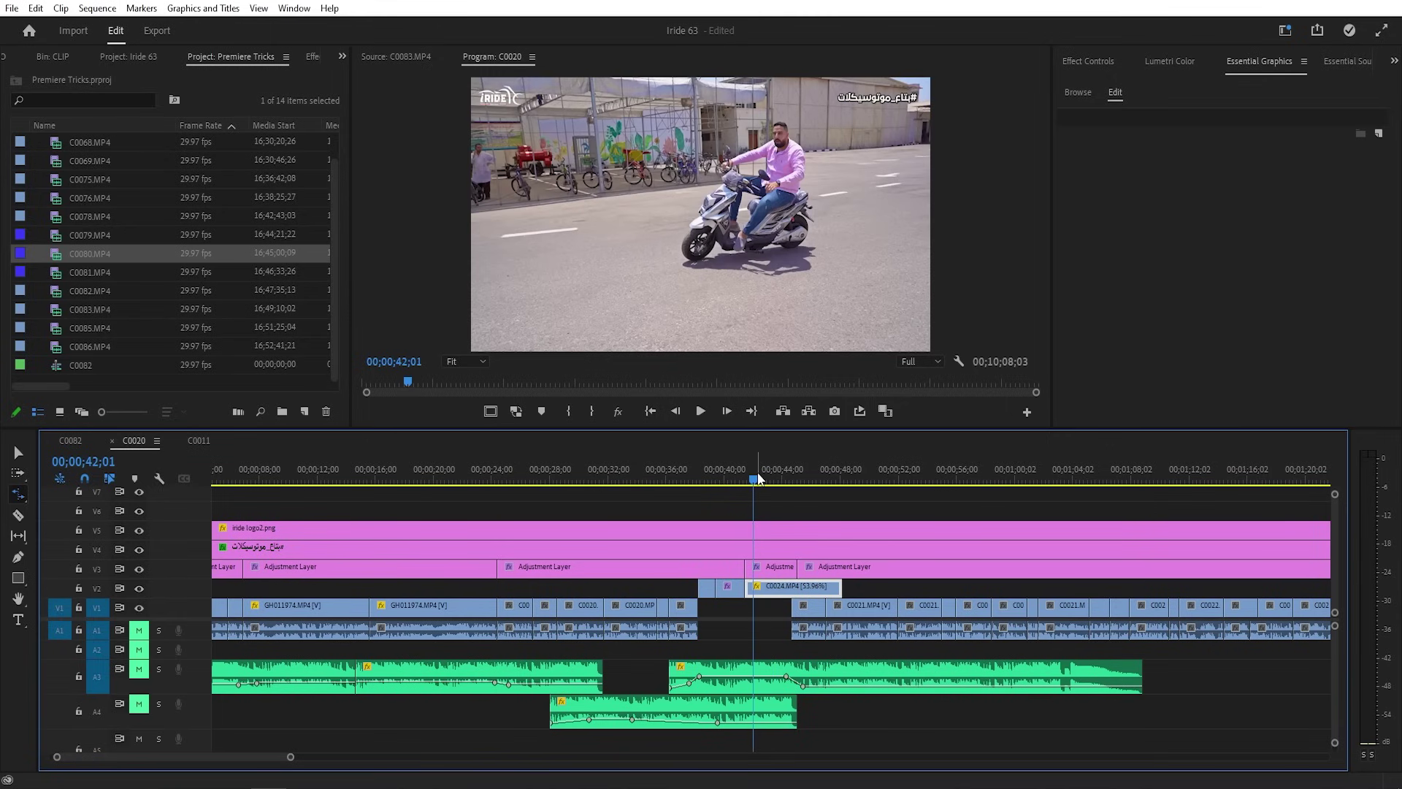
key(v)
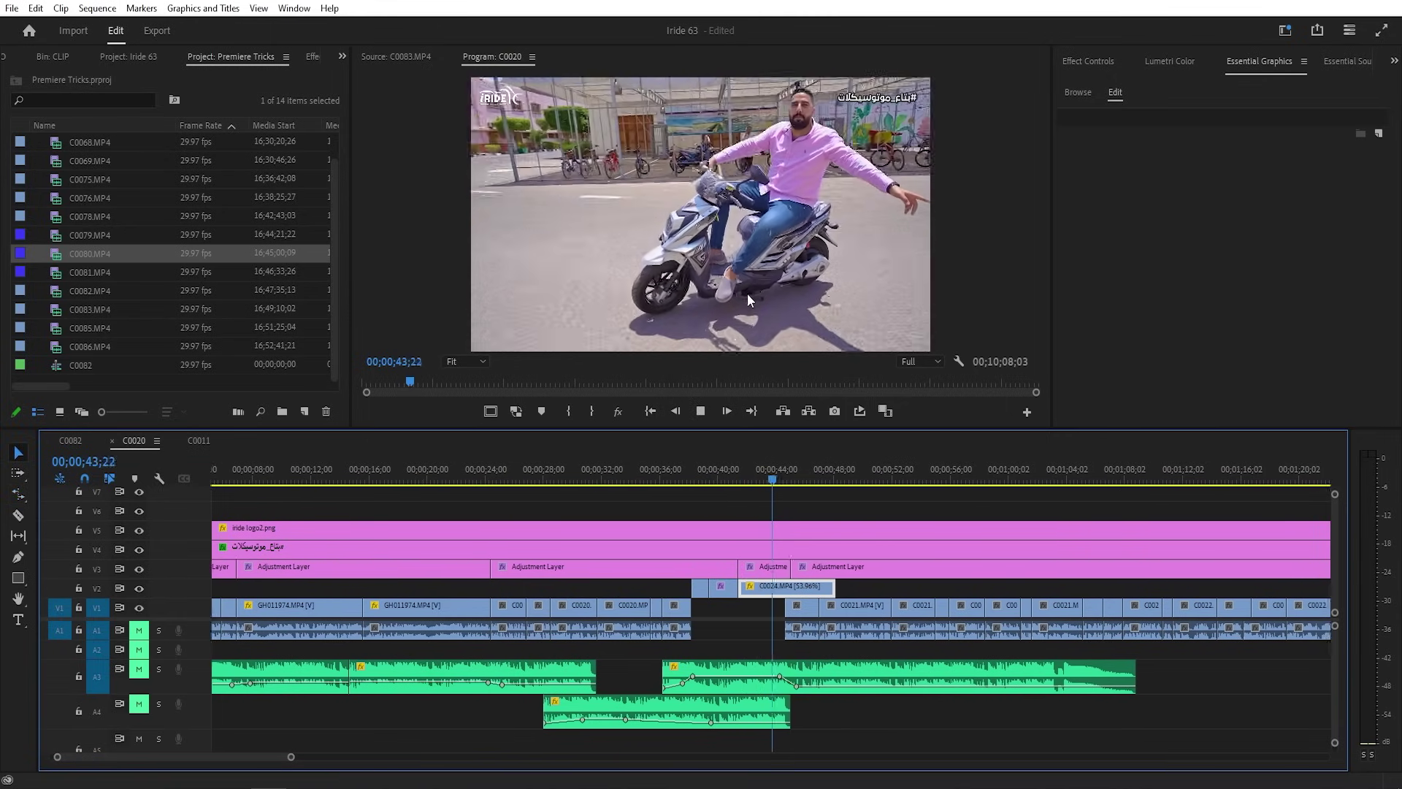
click(739, 471)
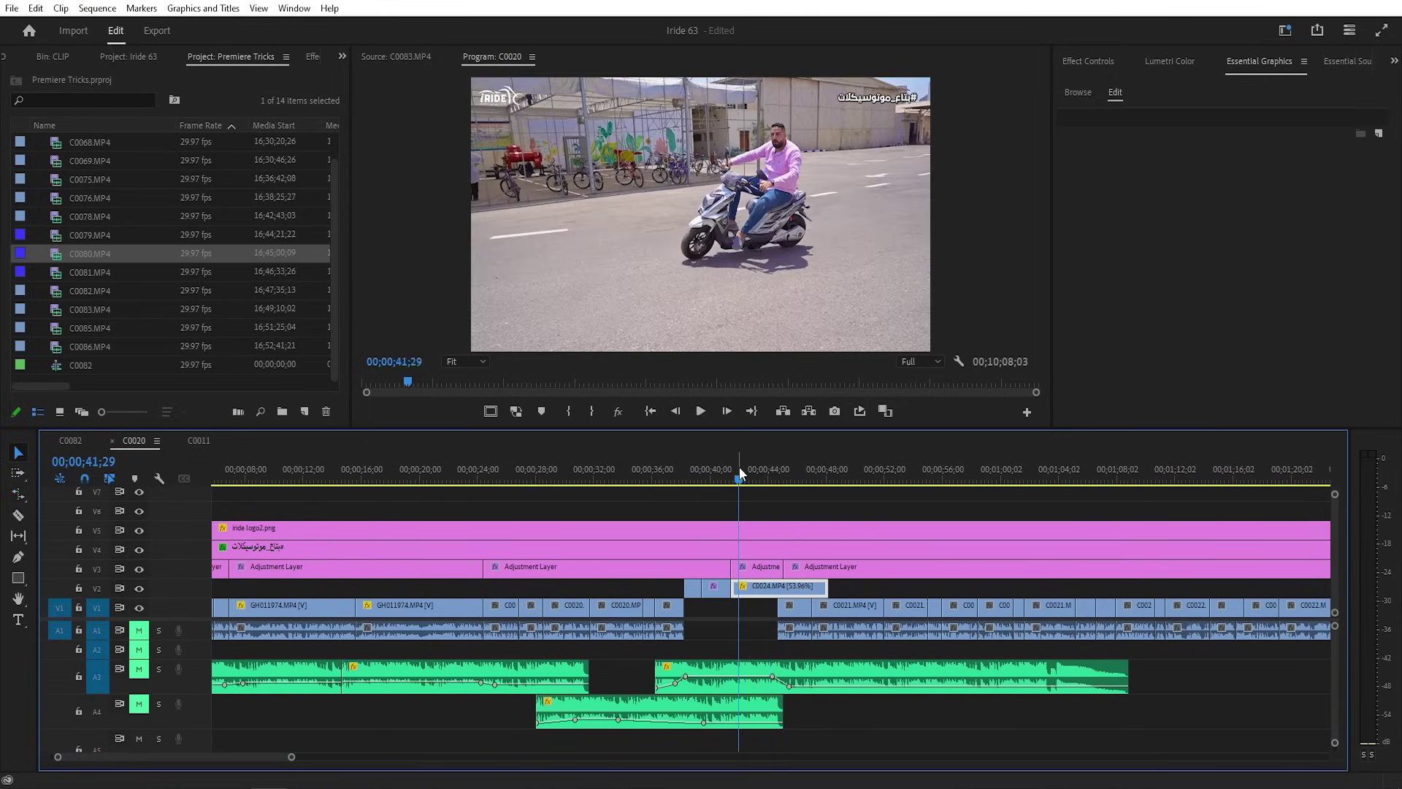
Step: Set C0024's Time Interpolation to Optical Flow
right_click(757, 590)
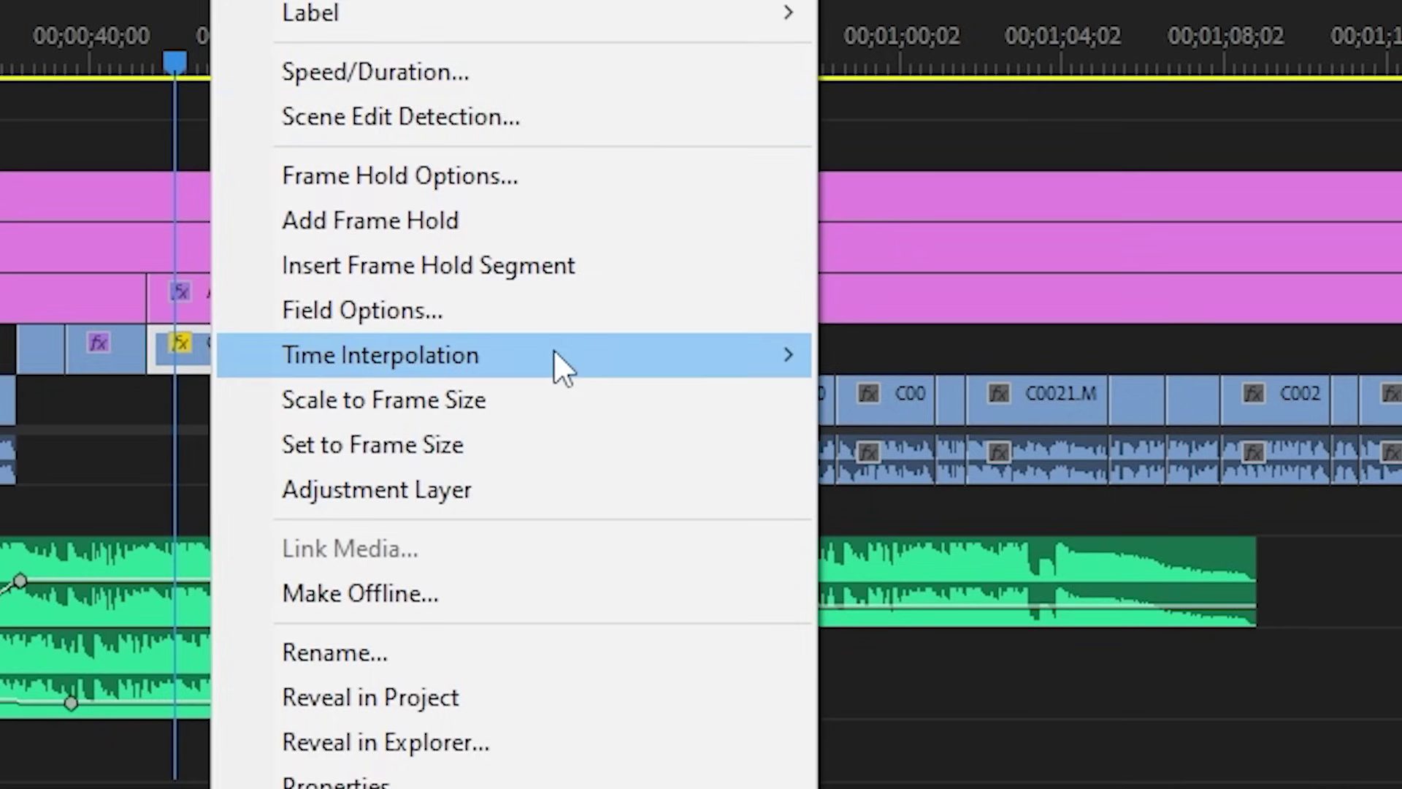
mouse_move(885, 595)
click(968, 442)
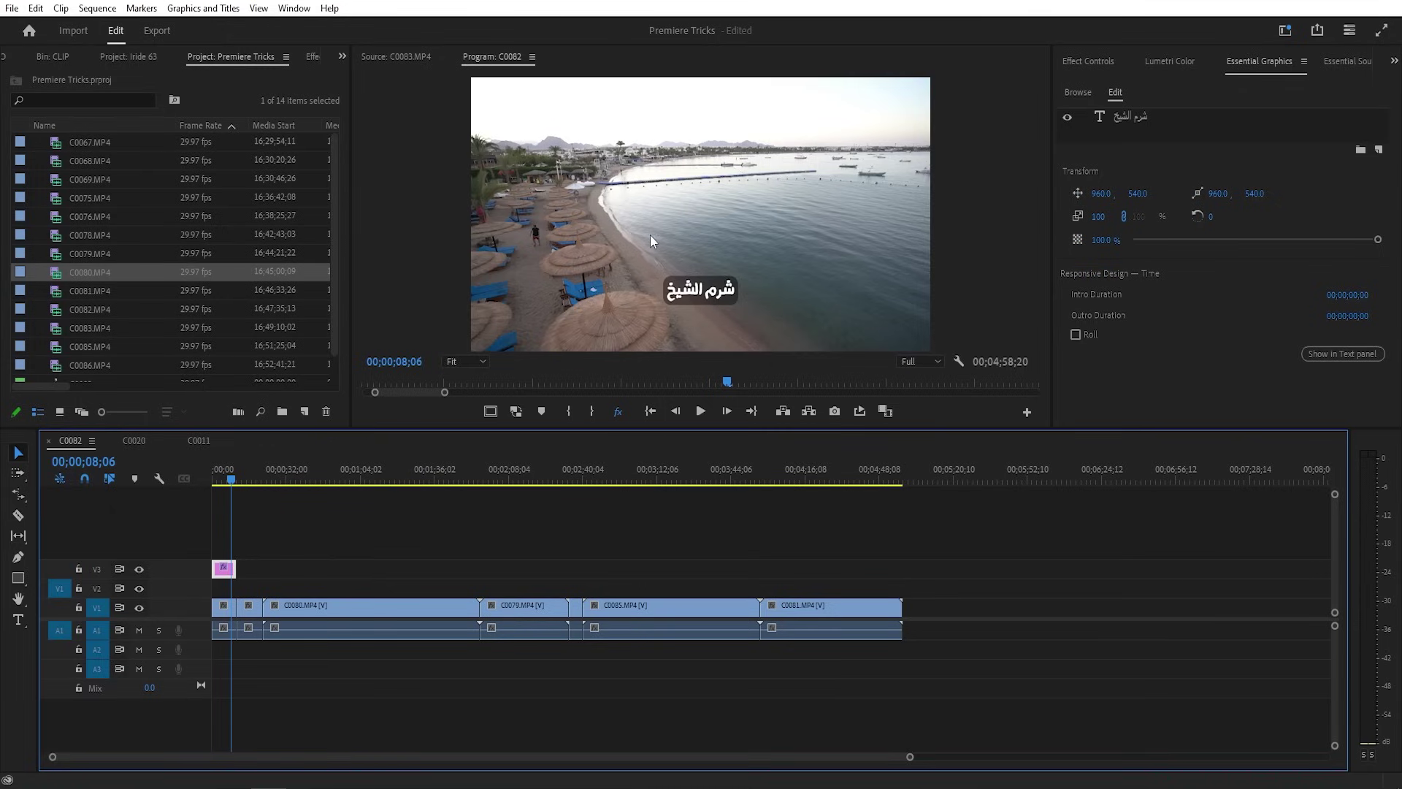
Step: Drag the Arabic beach title up from the lower frame until it snaps to both centre guides
click(704, 293)
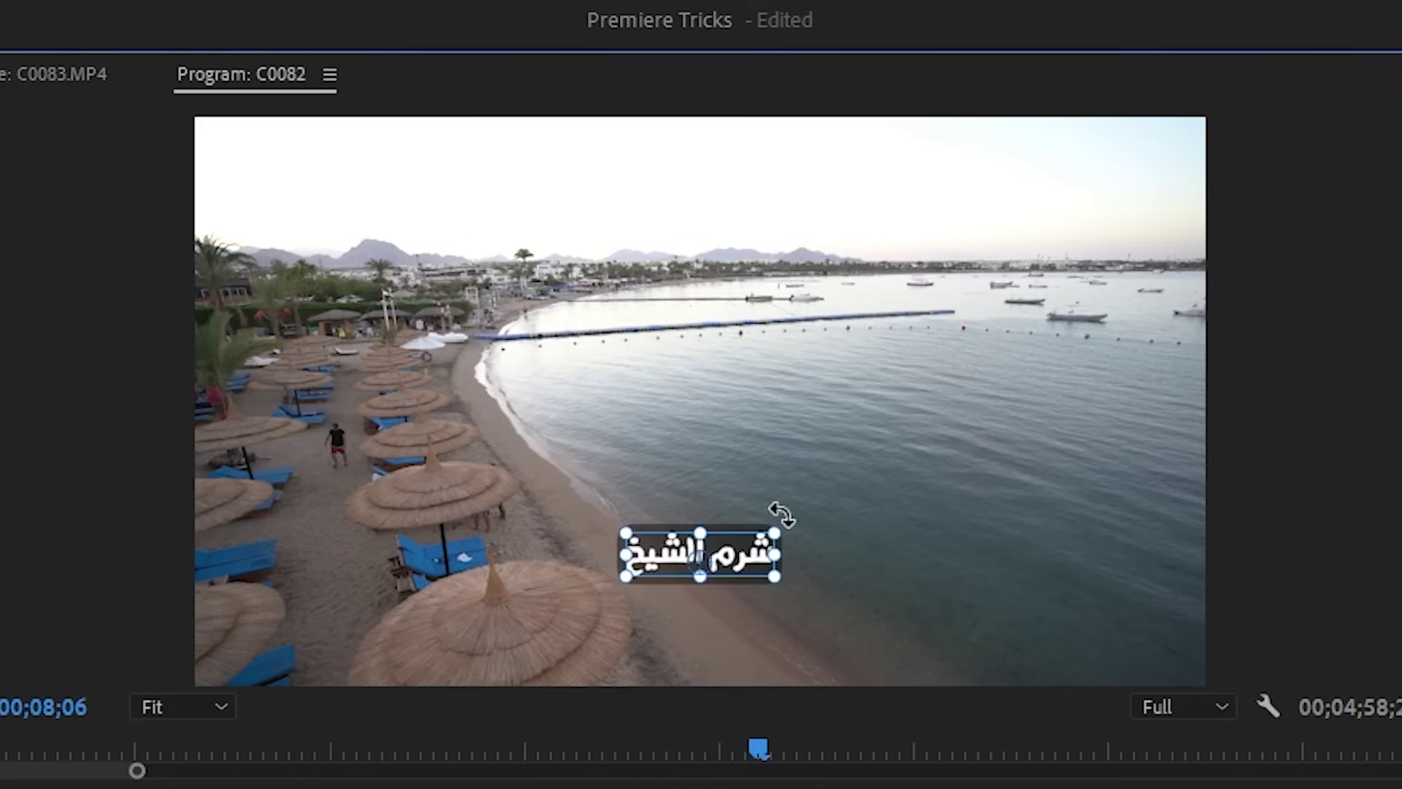
mouse_move(744, 553)
mouse_down()
mouse_move(898, 524)
mouse_move(726, 509)
mouse_move(782, 520)
mouse_move(750, 493)
mouse_move(732, 402)
mouse_up()
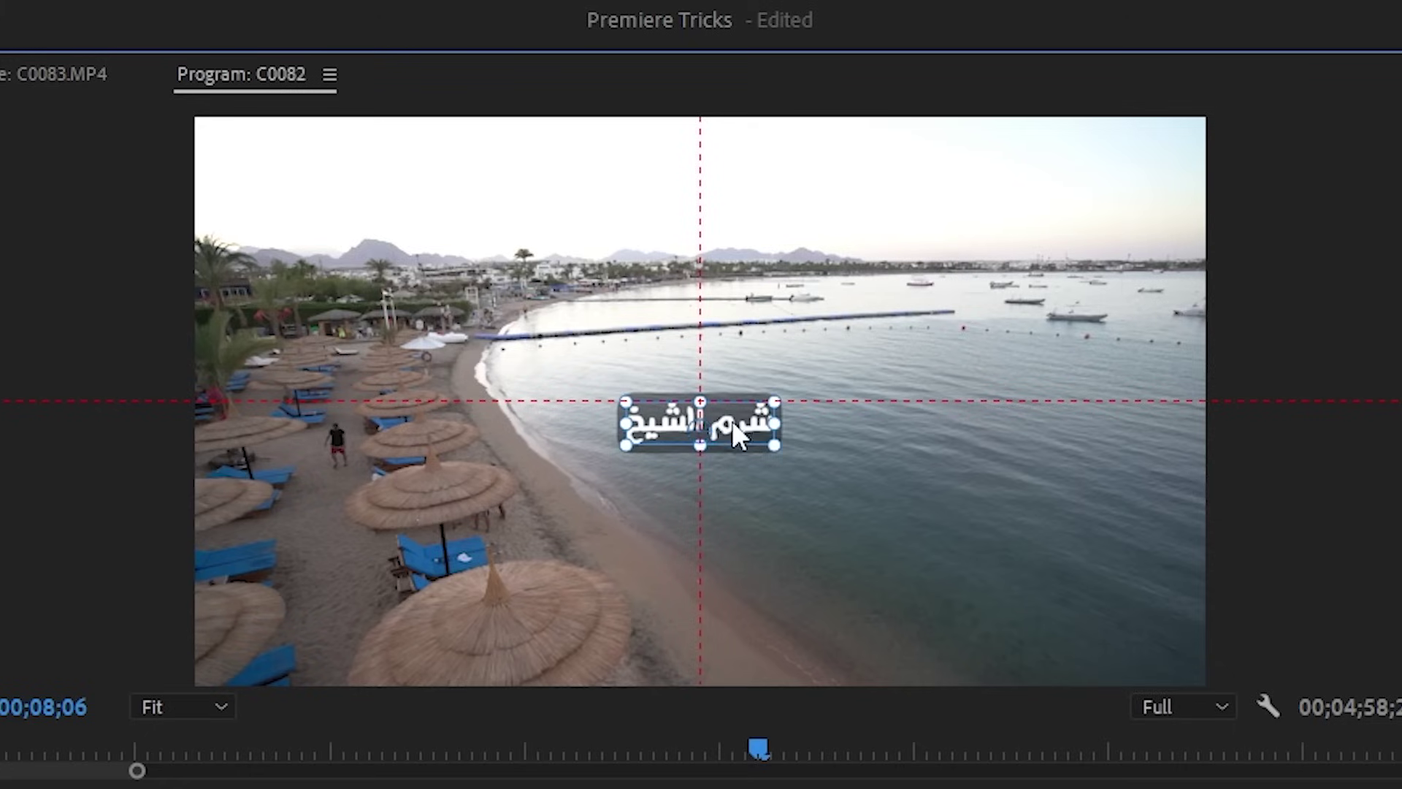
drag(731, 402, 1167, 406)
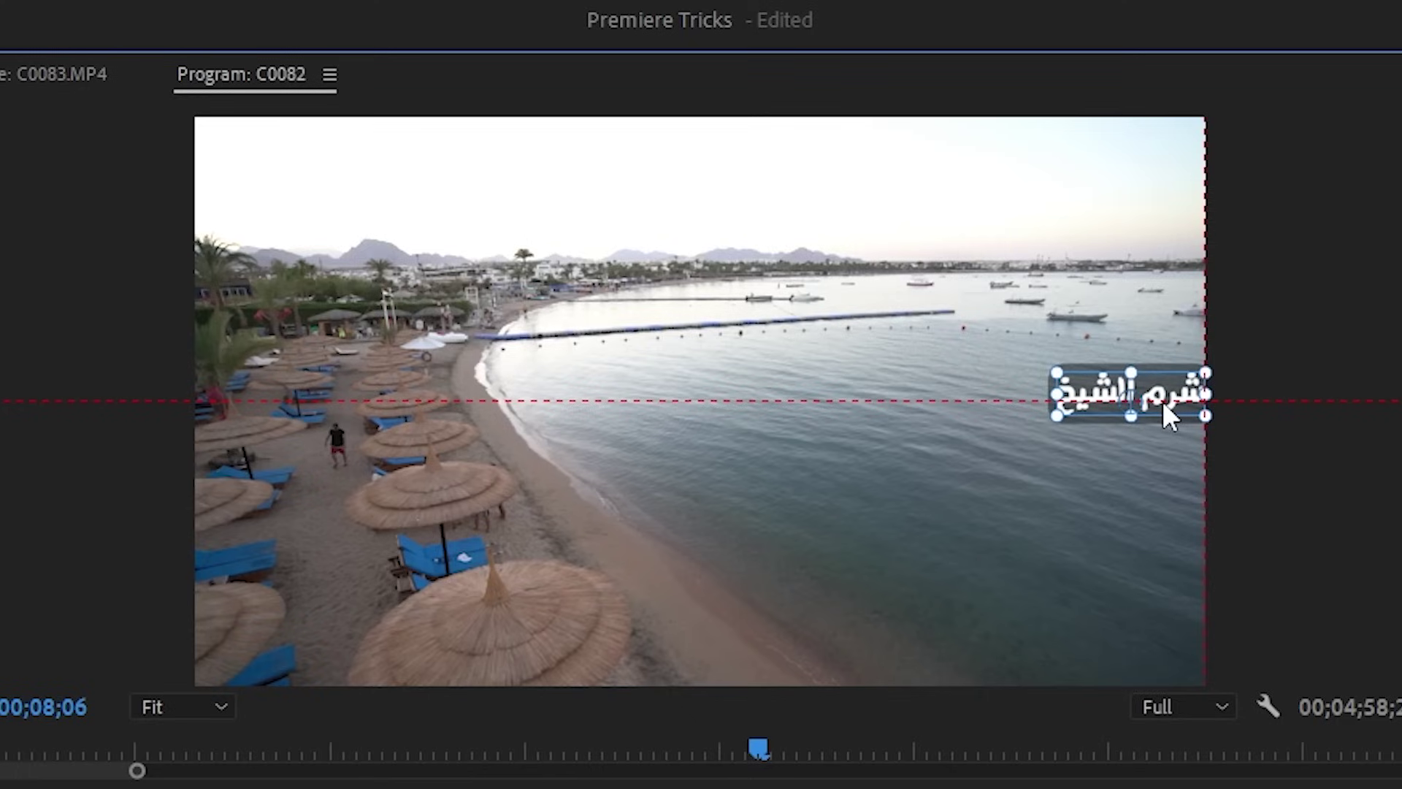
mouse_move(1124, 406)
mouse_down()
mouse_move(317, 405)
mouse_move(719, 223)
mouse_up()
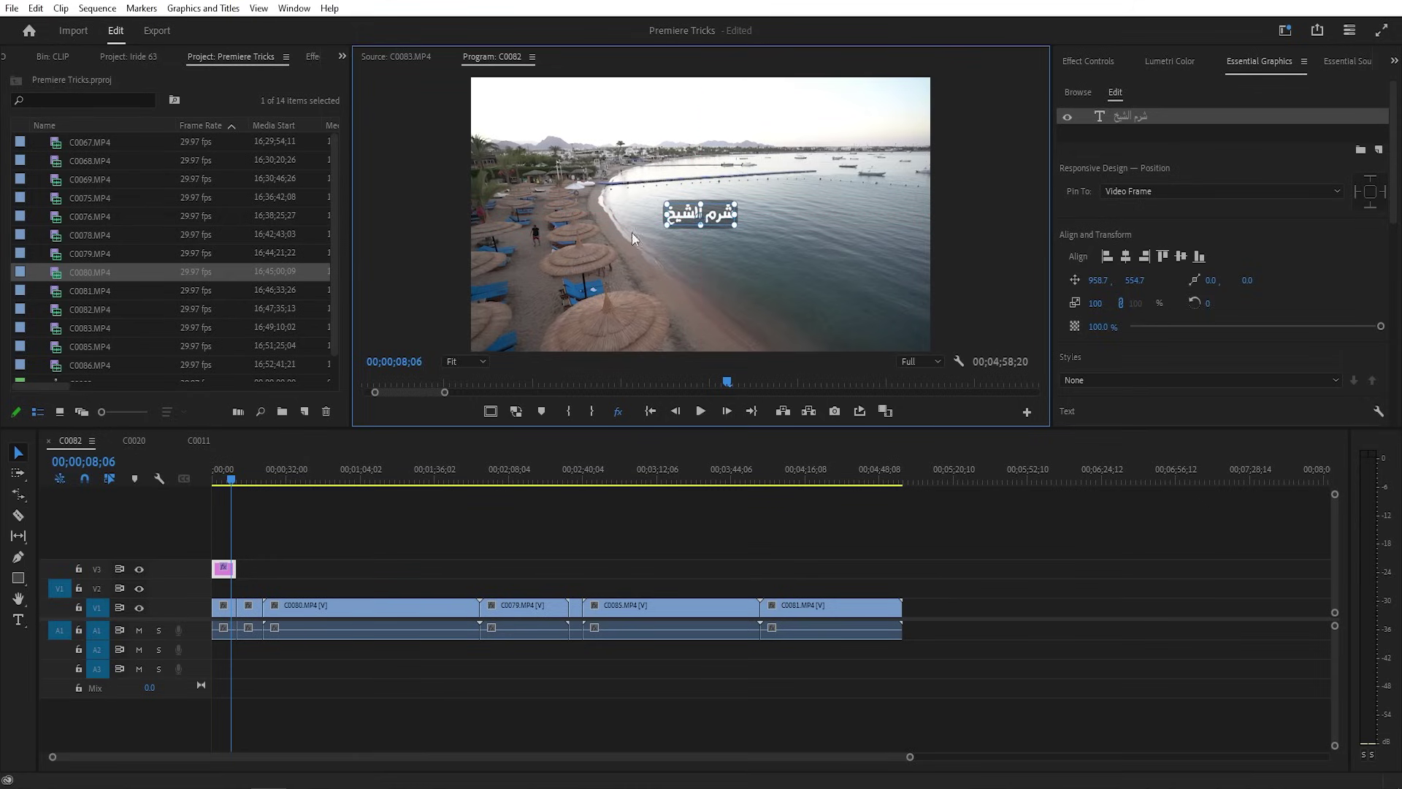
click(259, 9)
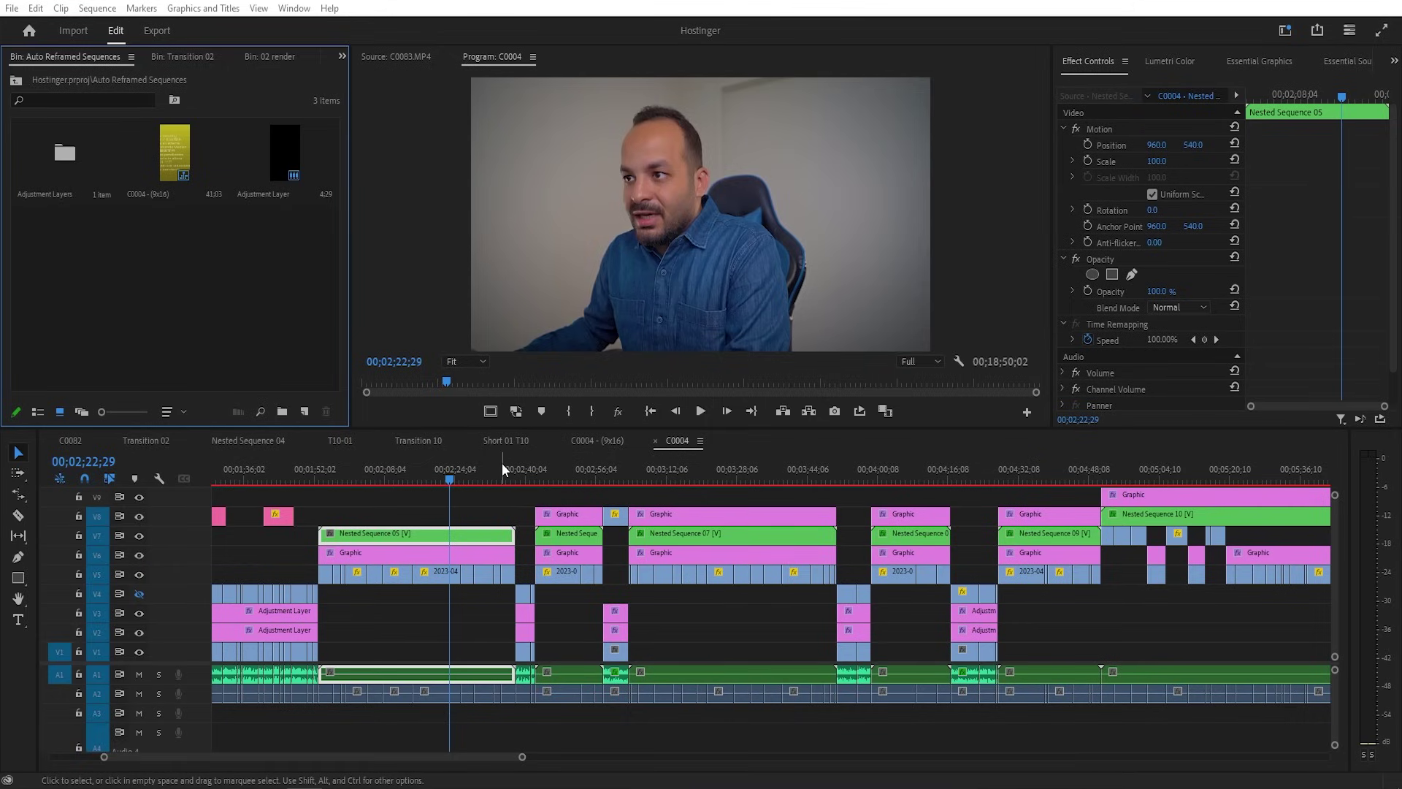
Step: Inspect Nested Sequence 06's 40 scale and Video 8 Matte Alpha Track Matte Key, then select Nested Sequence 05
click(555, 475)
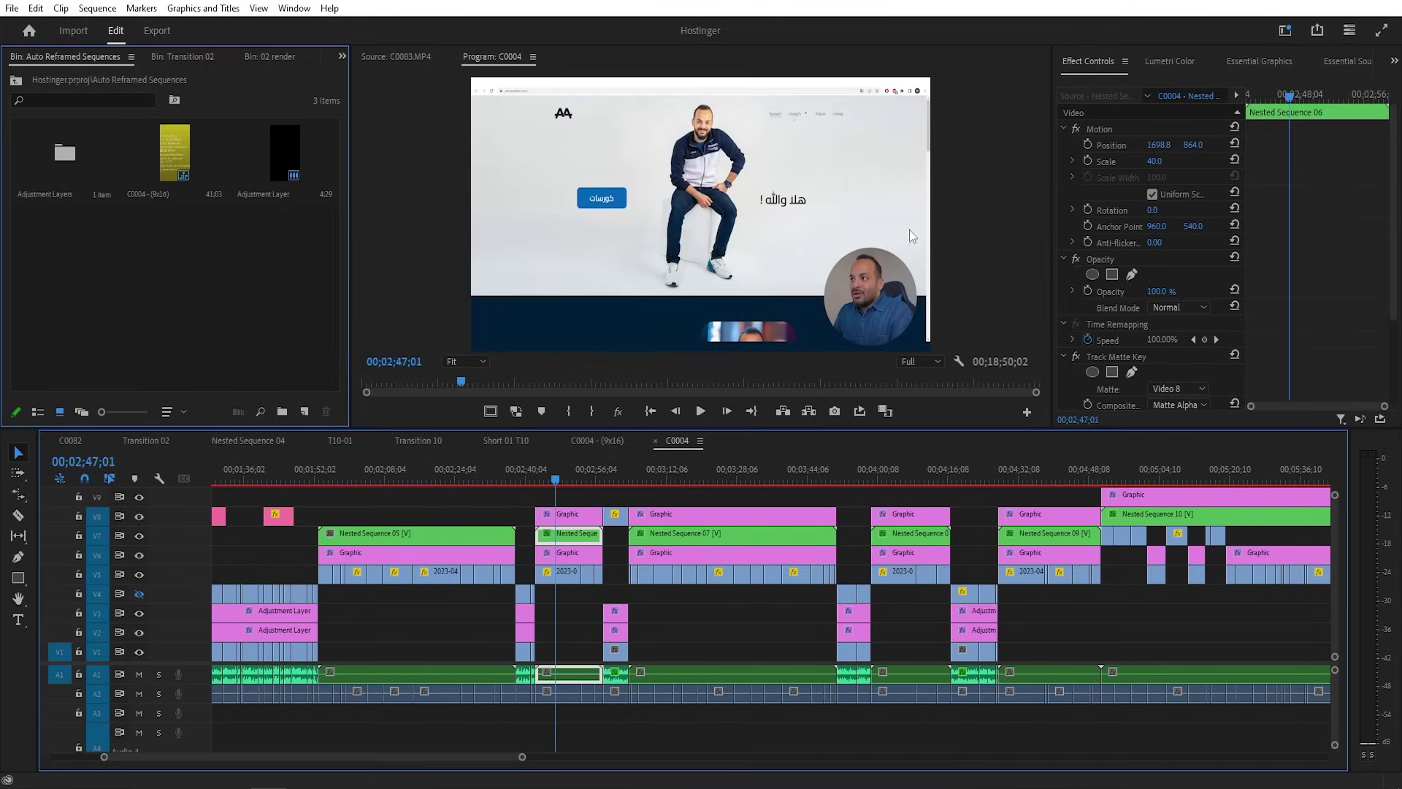
click(565, 516)
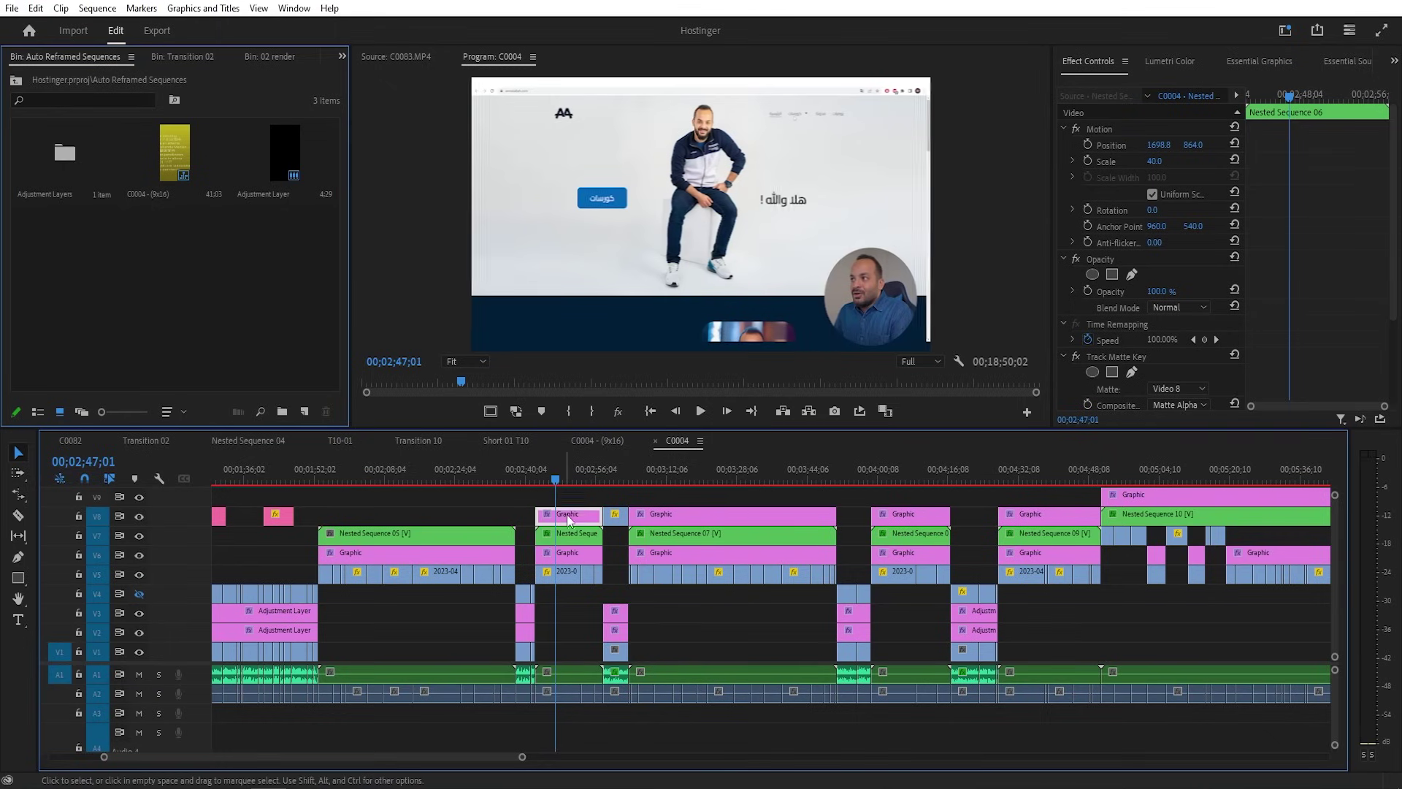
click(564, 532)
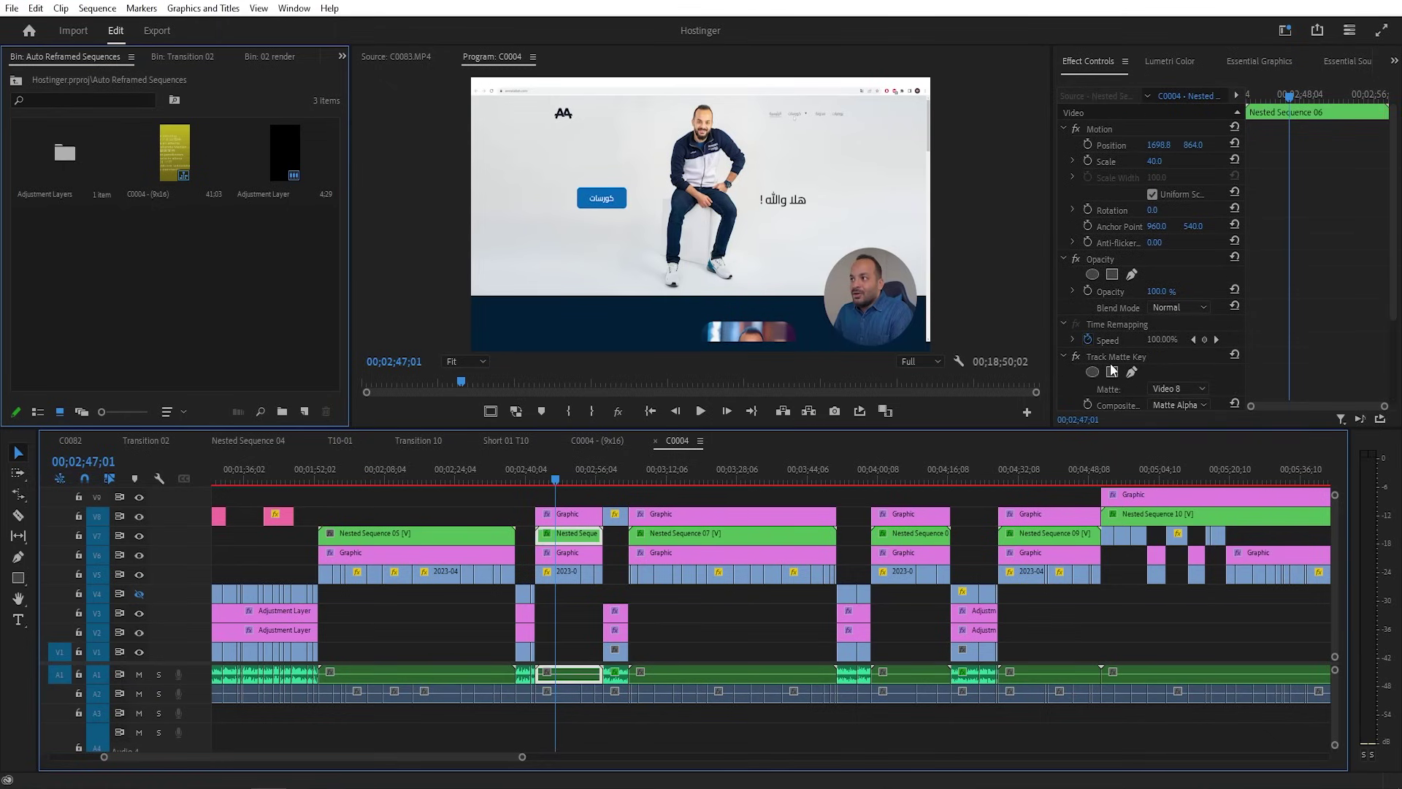
scroll(1118, 361, down, 1)
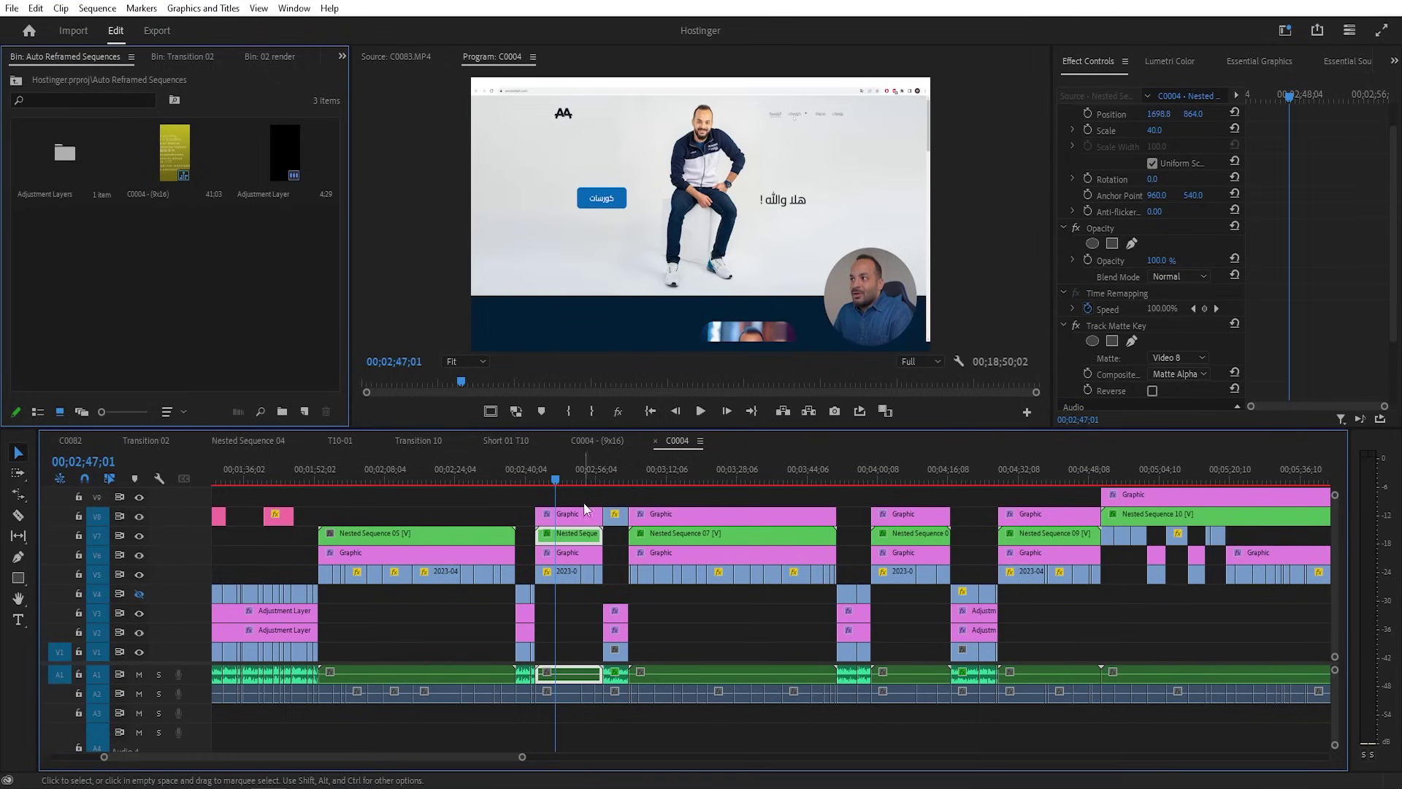
click(446, 467)
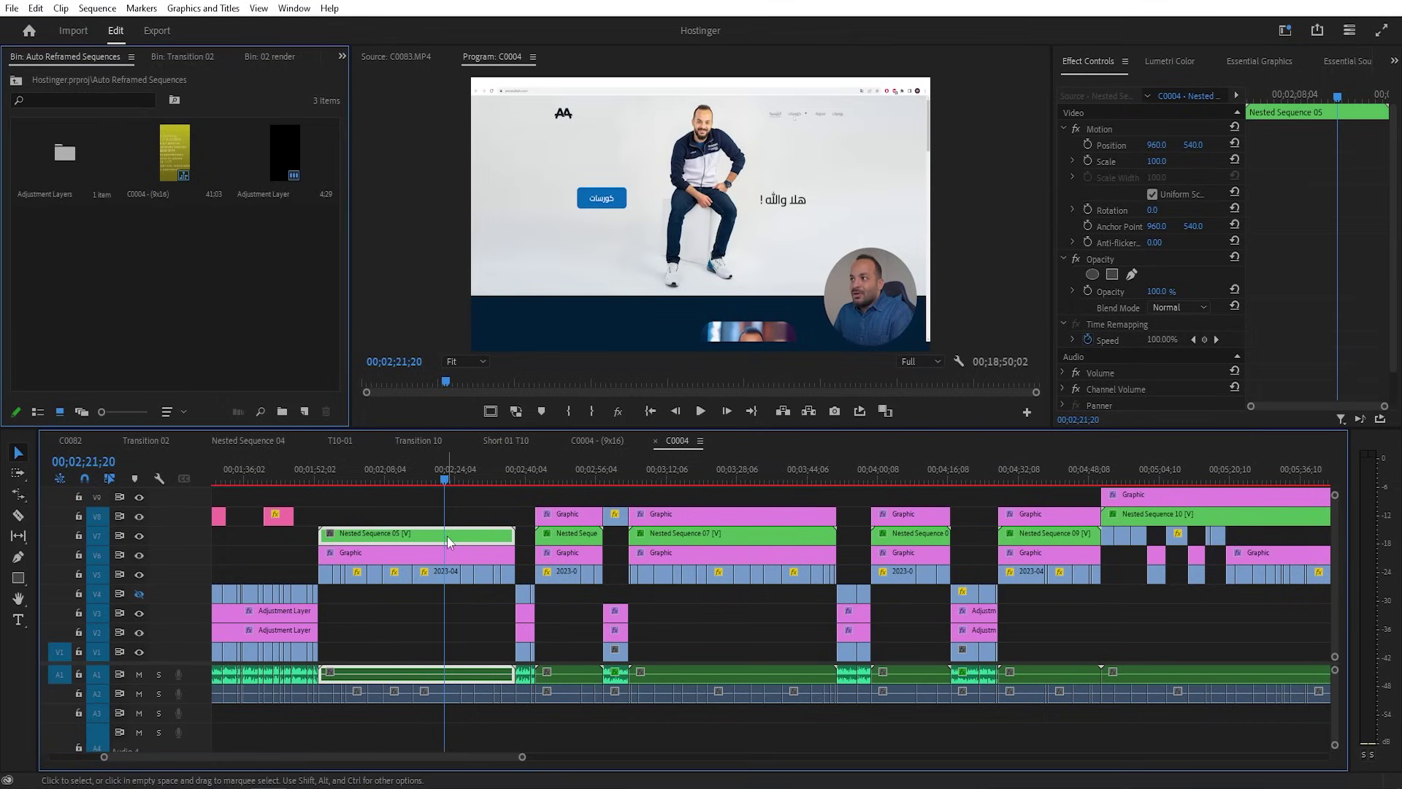
key(ctrl+z)
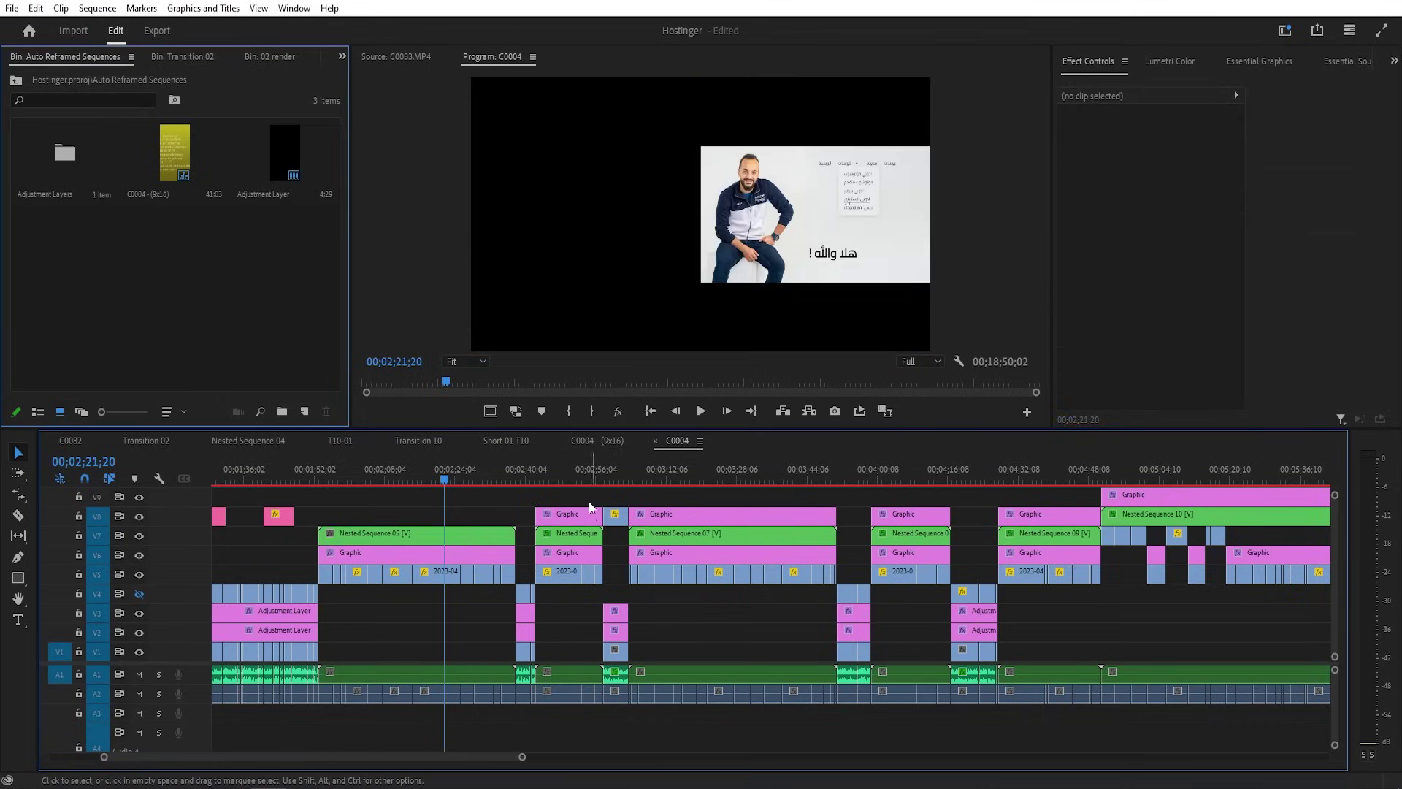
Step: Duplicate the V8 circle Graphic above Nested Sequence 05 and stretch it across that clip
click(583, 518)
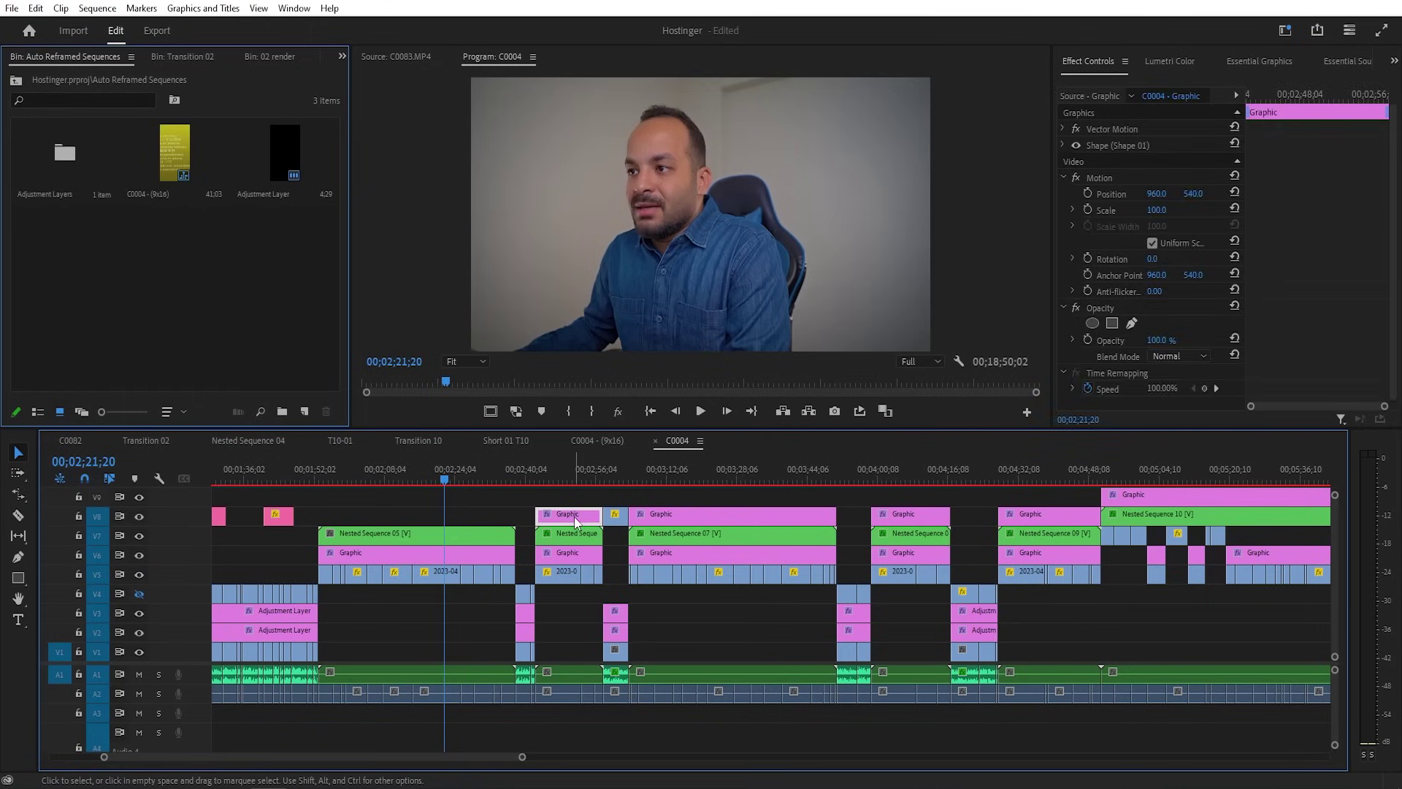
drag(575, 520, 490, 515)
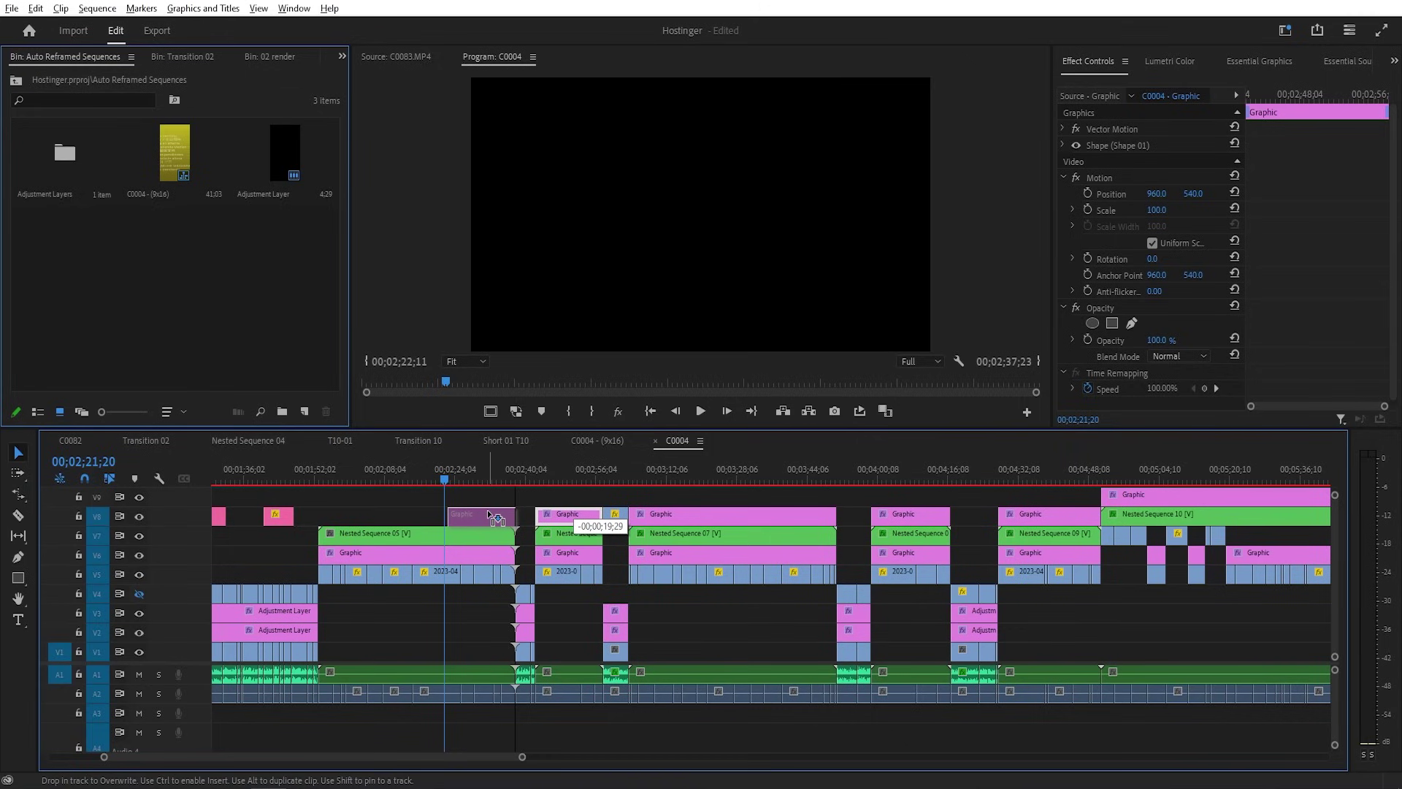
drag(490, 516, 320, 513)
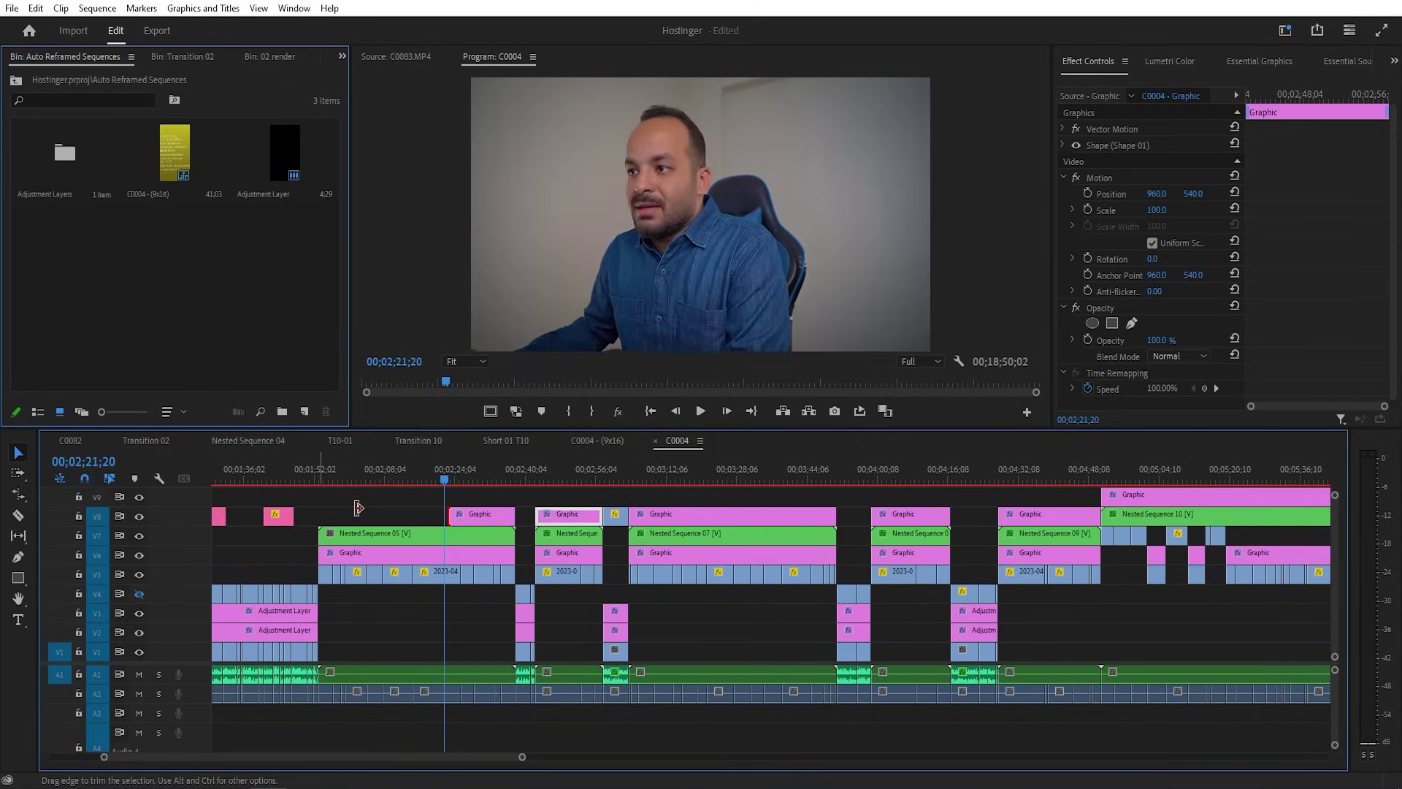
Step: Copy Nested Sequence 06 with its attributes
click(437, 520)
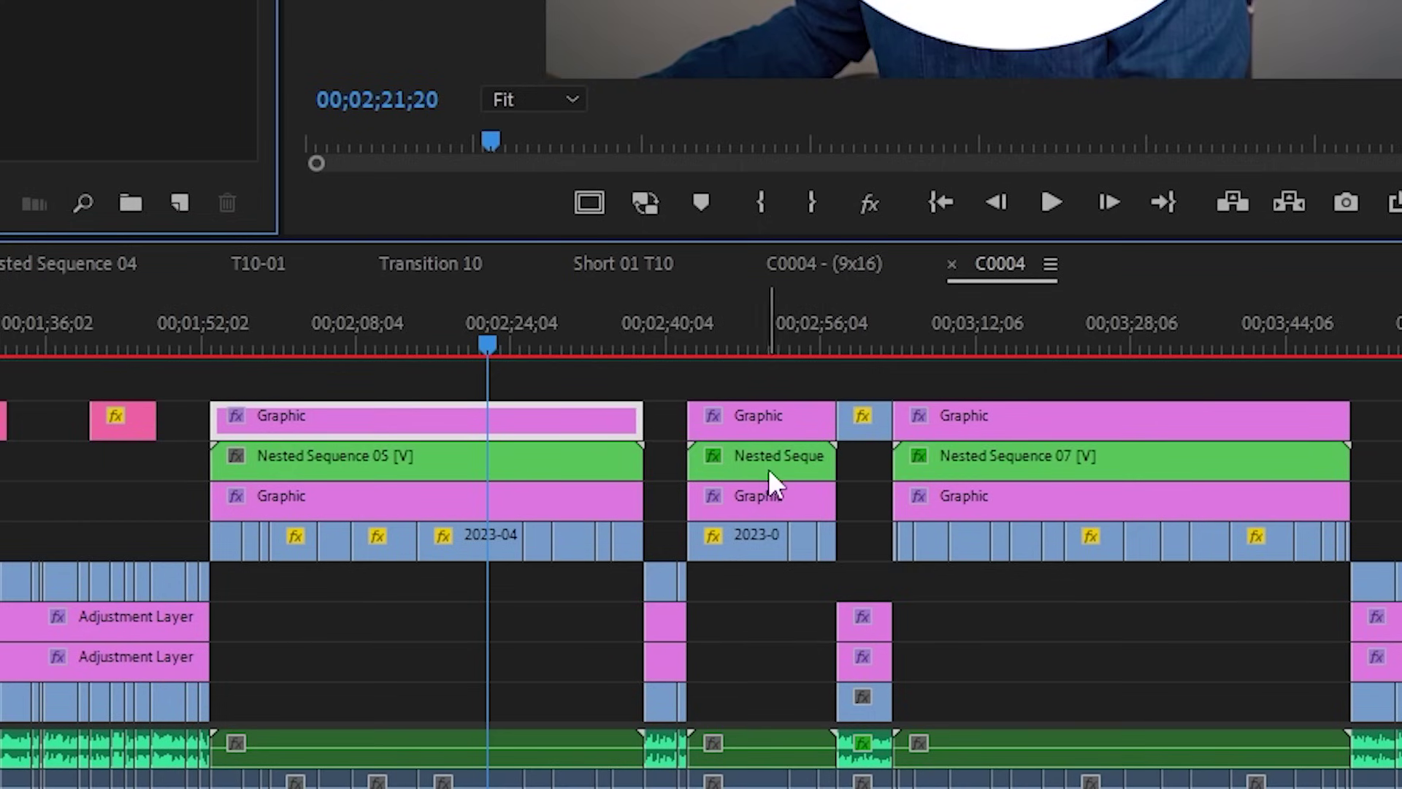
click(769, 467)
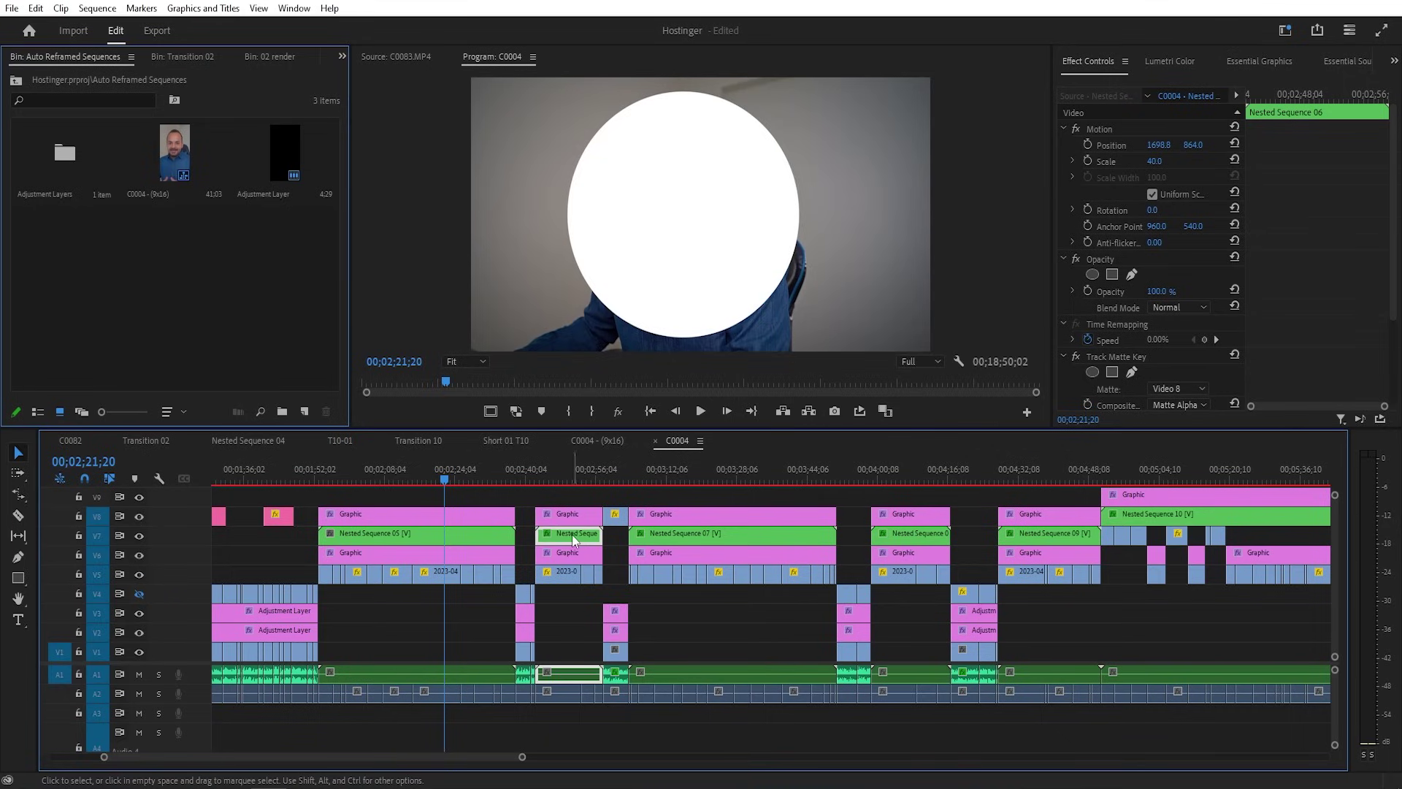
key(ctrl+c)
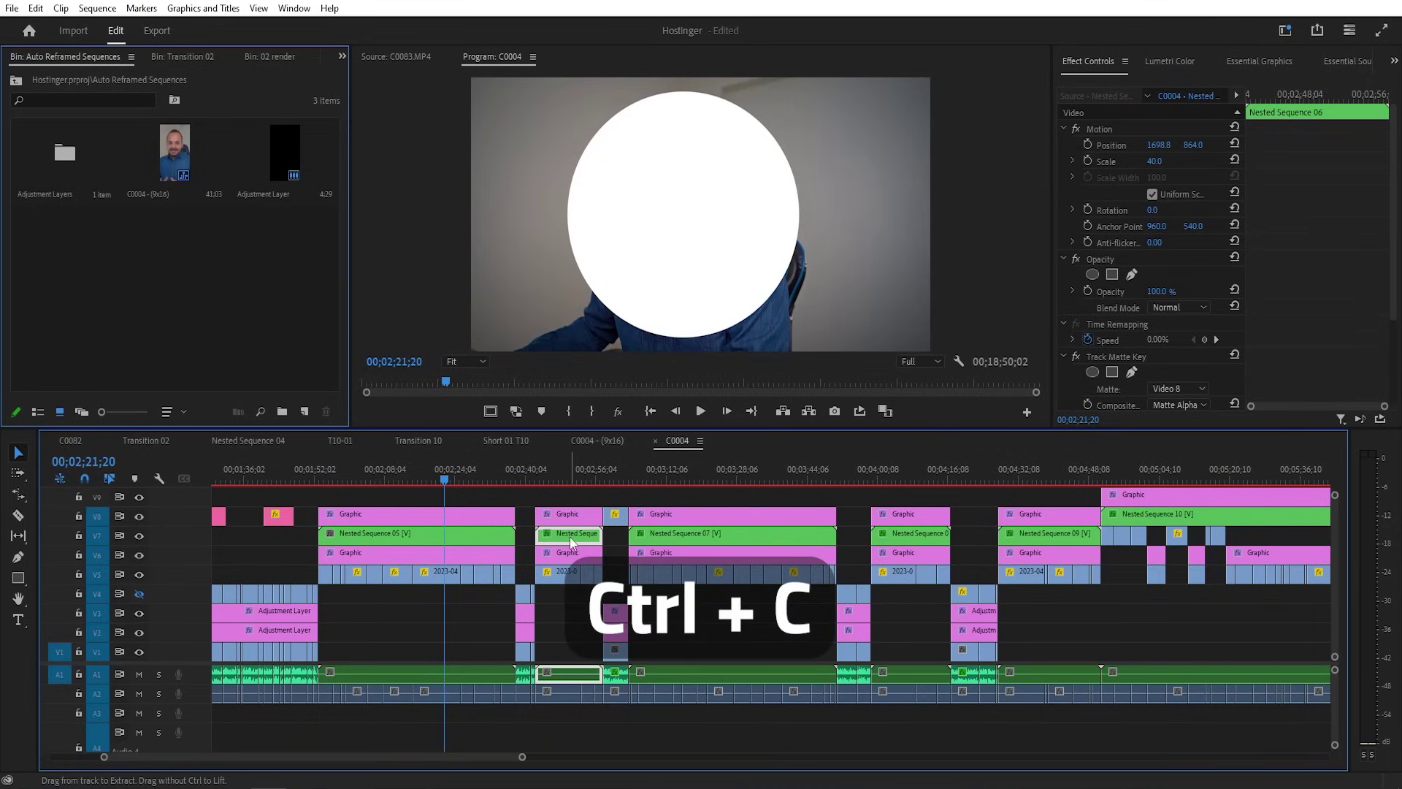
Step: Paste Nested Sequence 06's Track Matte Key attribute onto Nested Sequence 05
right_click(571, 539)
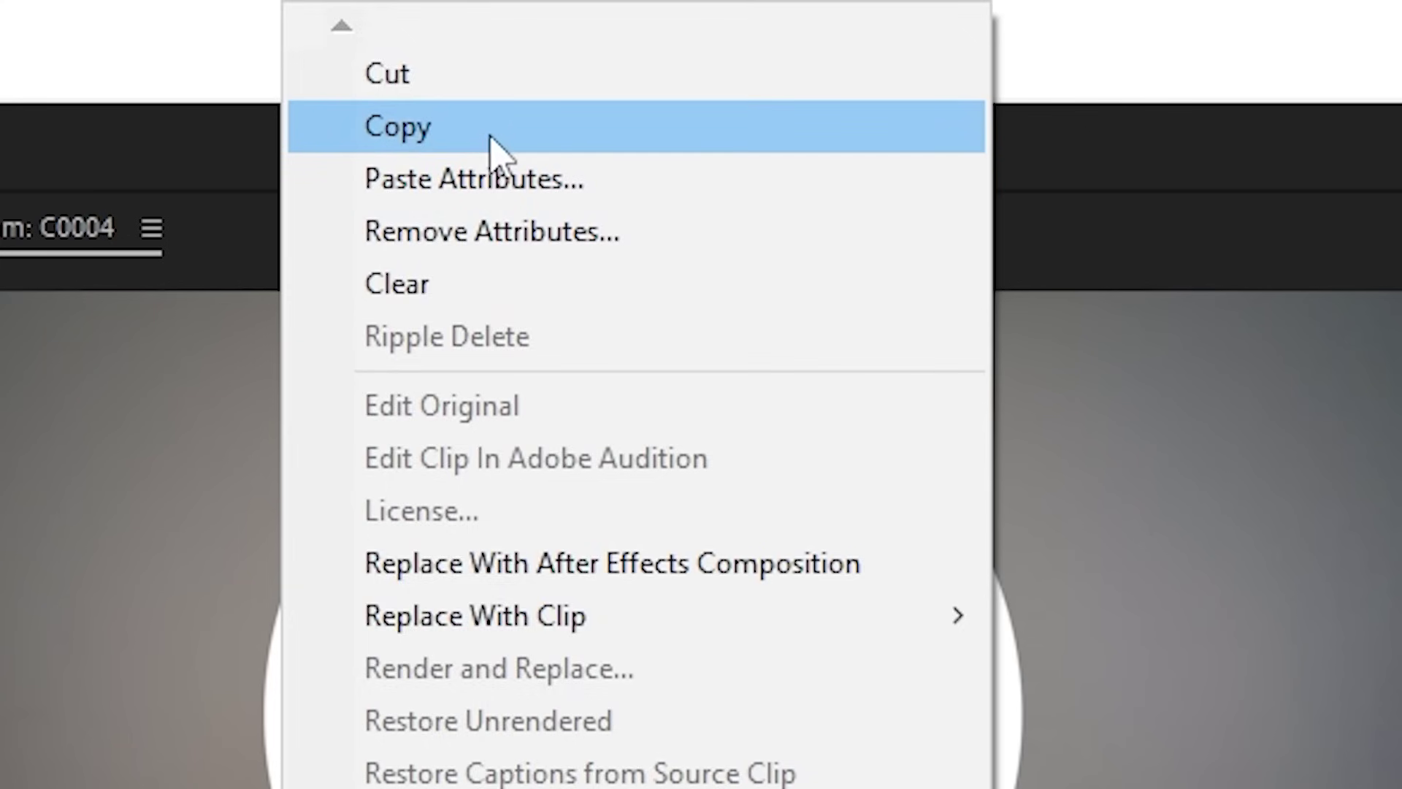
click(636, 28)
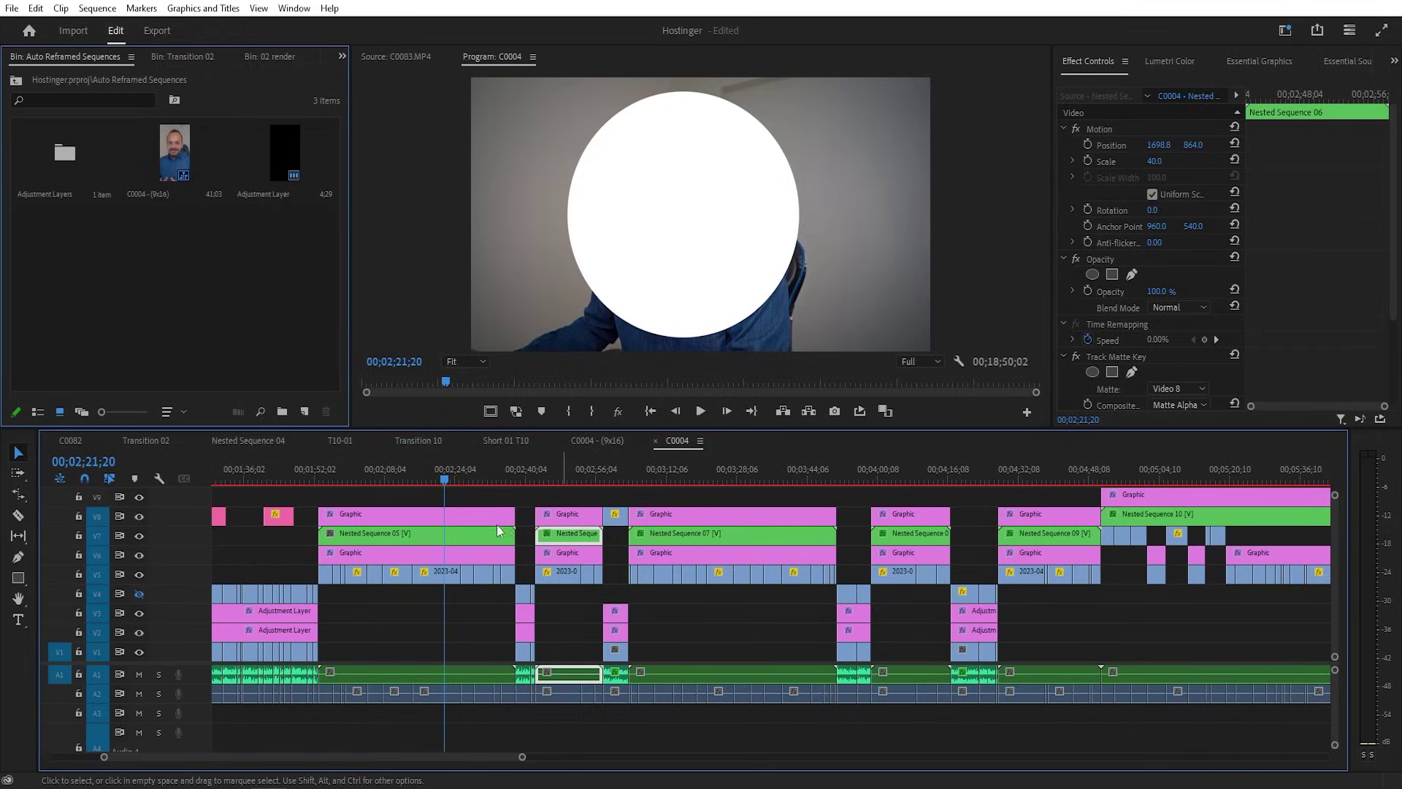
click(459, 537)
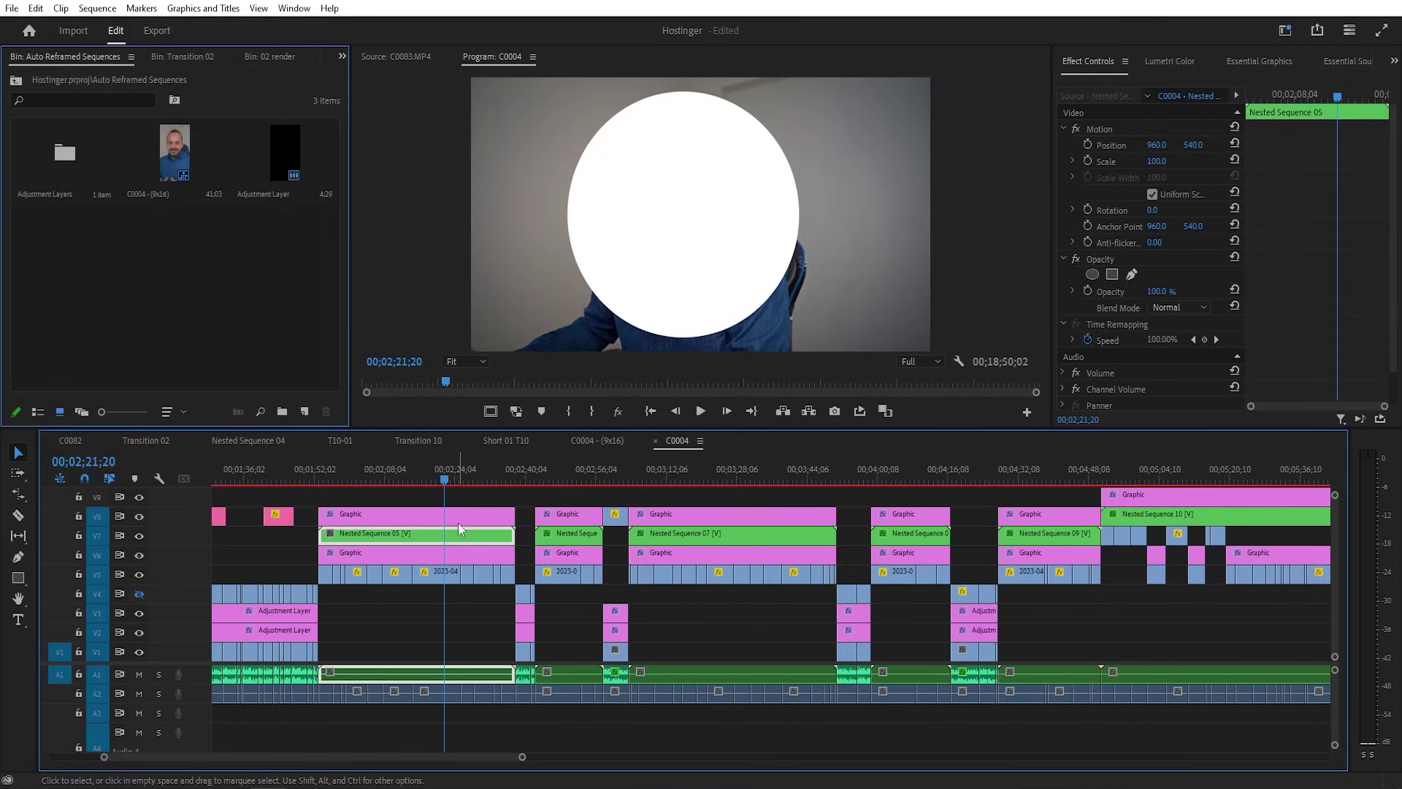
right_click(454, 540)
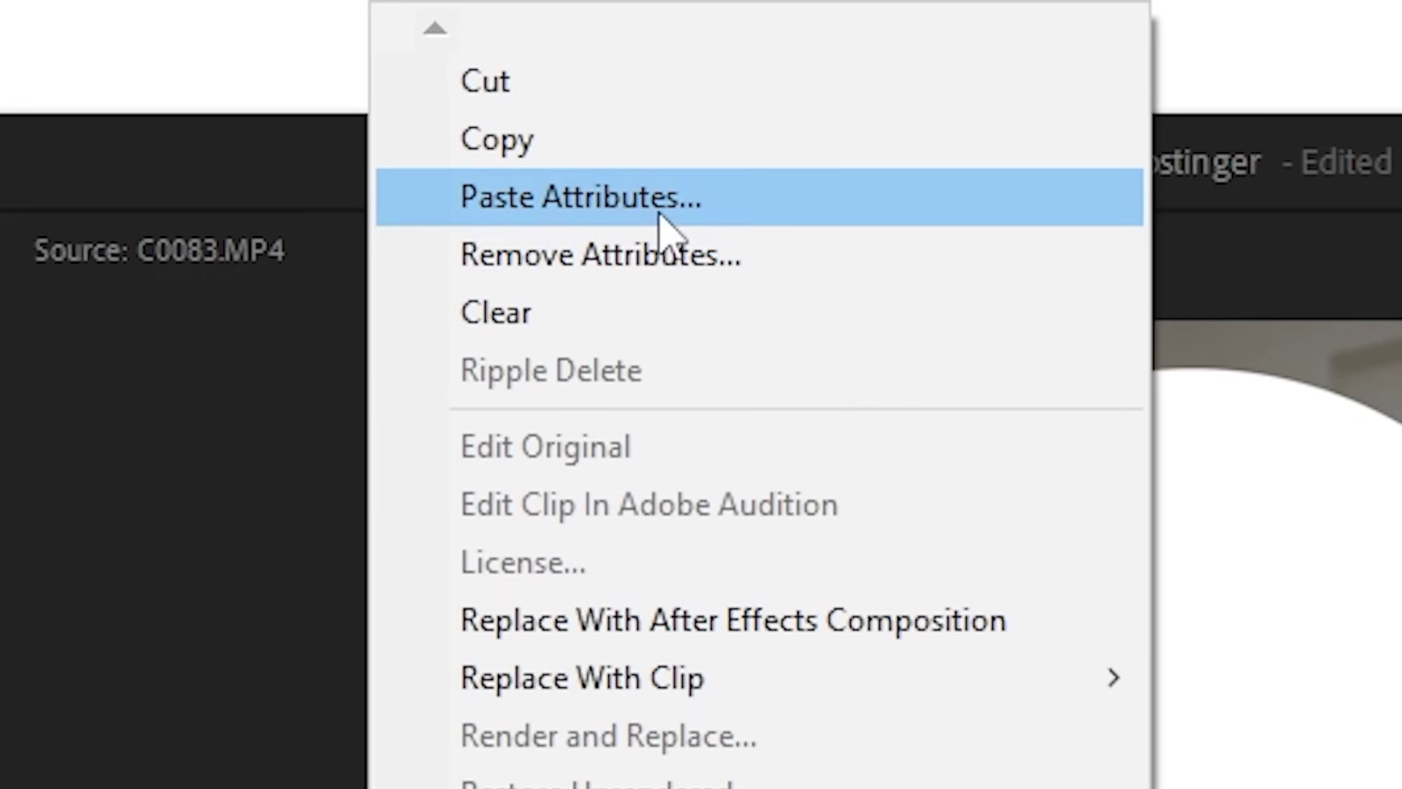
click(691, 219)
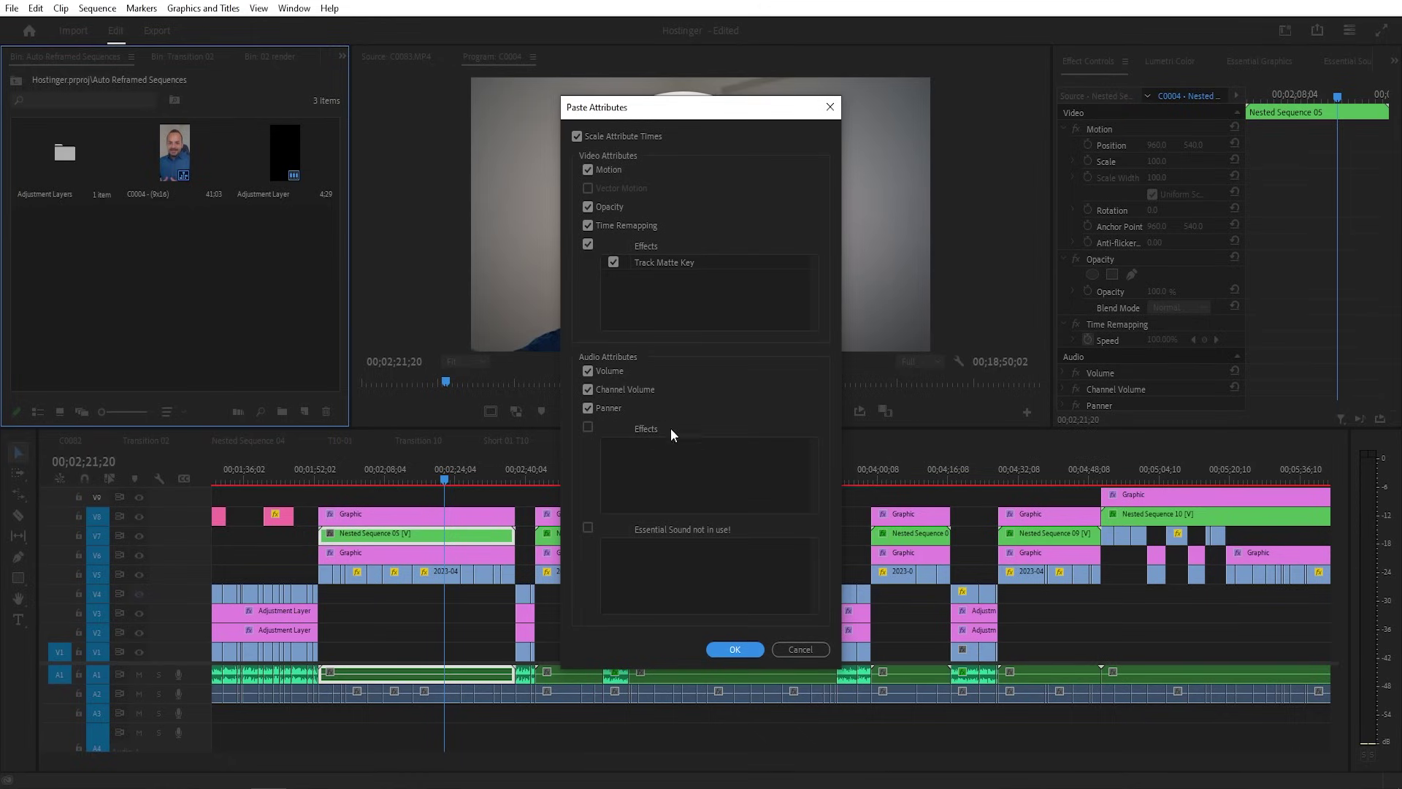
click(743, 655)
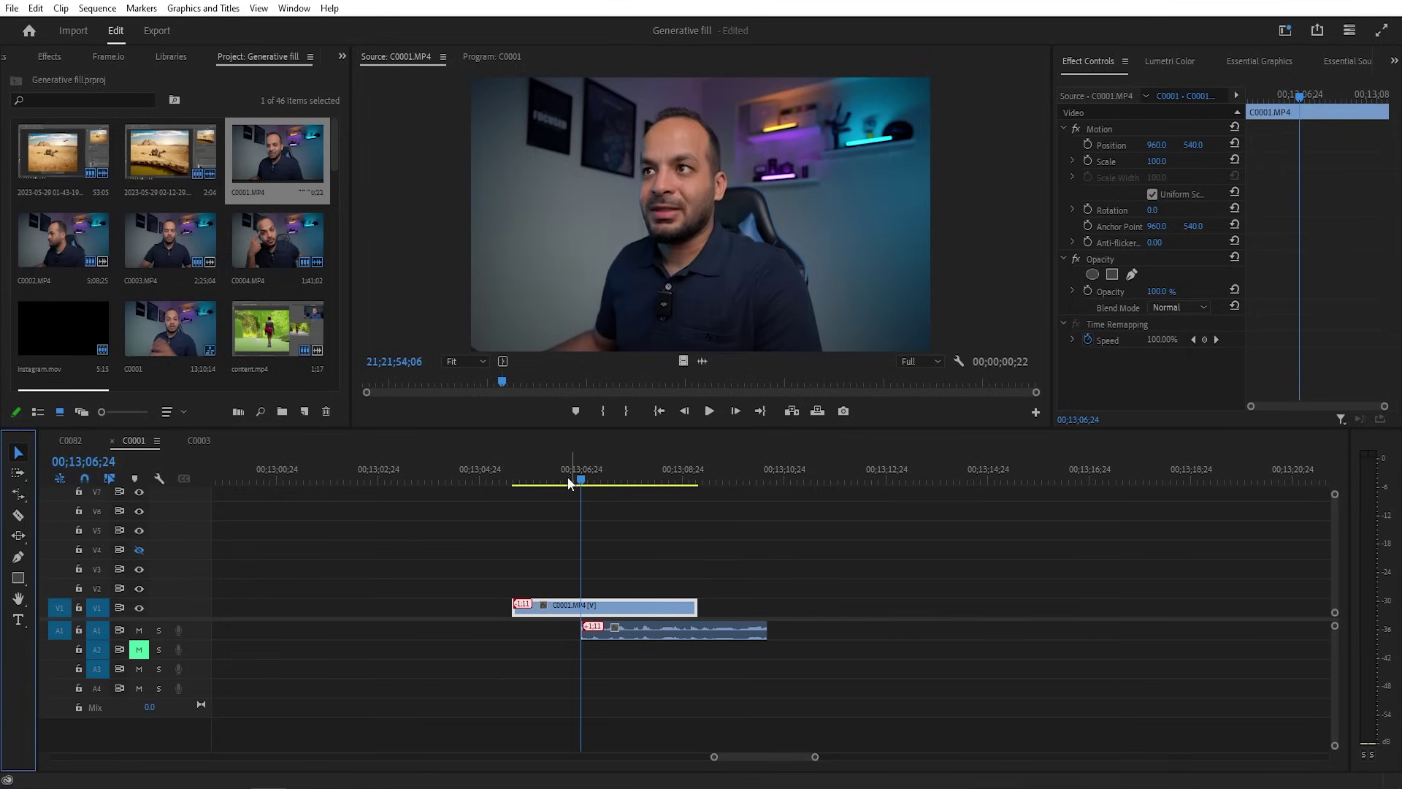
Step: Play the out-of-sync C0001.MP4 clips from about 00;13;06;24 to check the offset
mouse_move(567, 477)
mouse_down()
mouse_move(584, 479)
mouse_move(547, 485)
mouse_up()
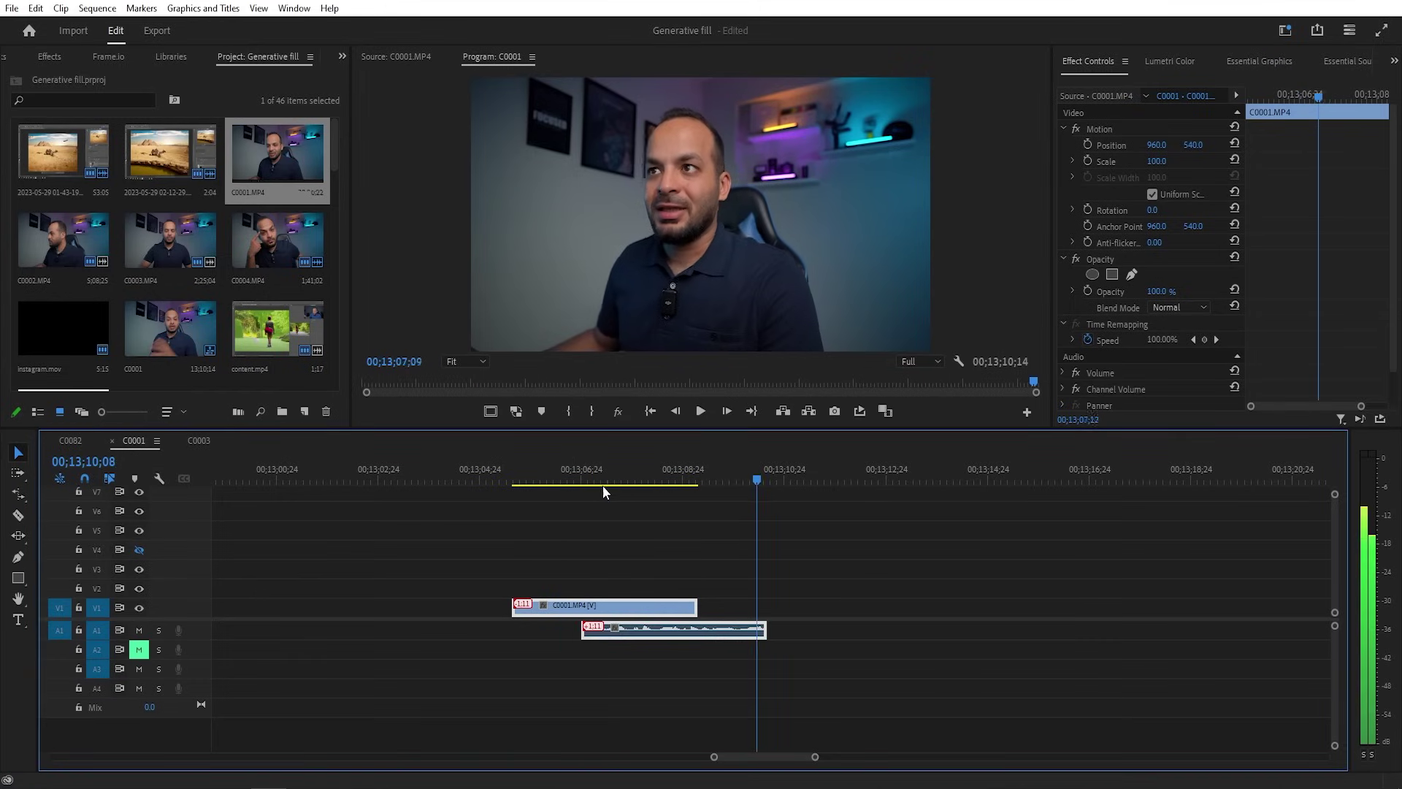
key(space)
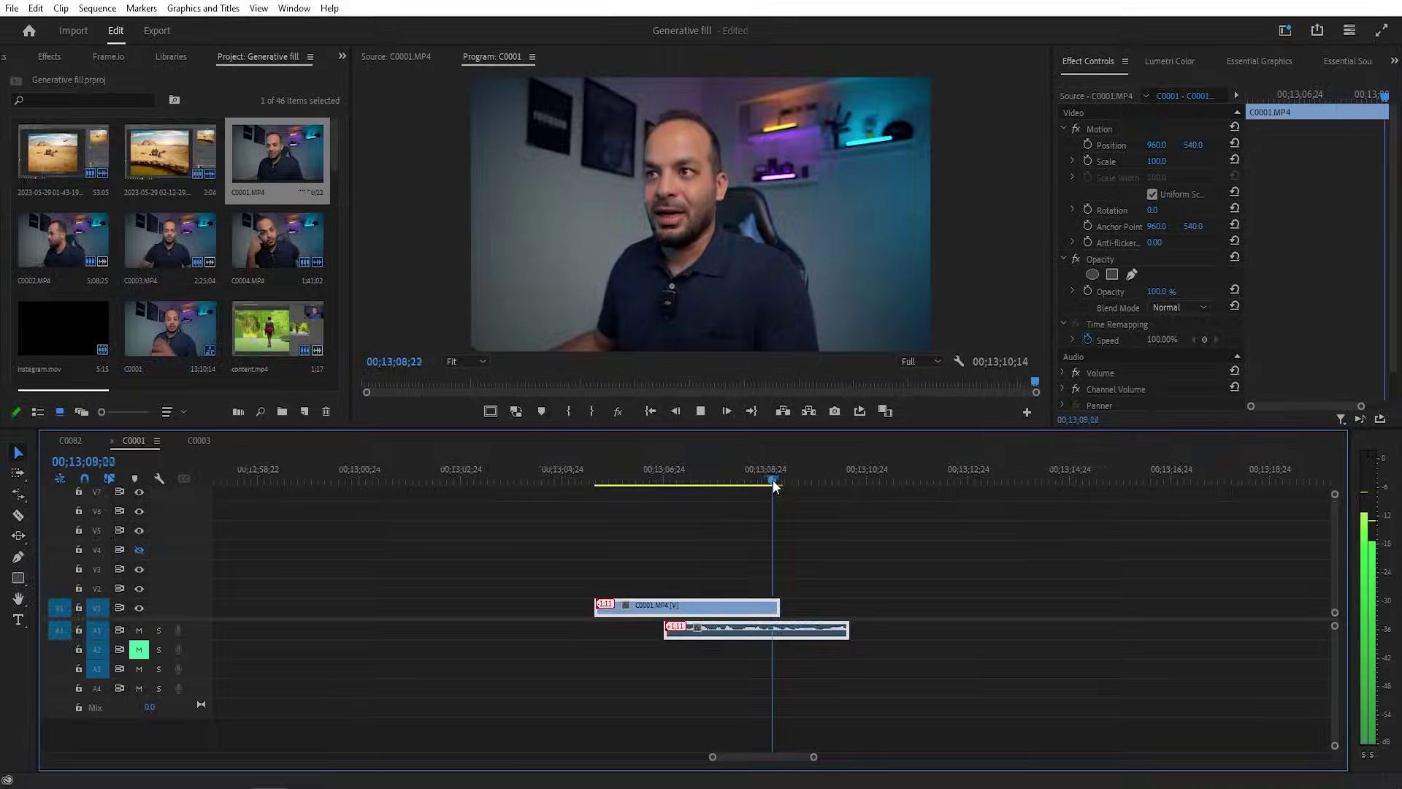
key(space)
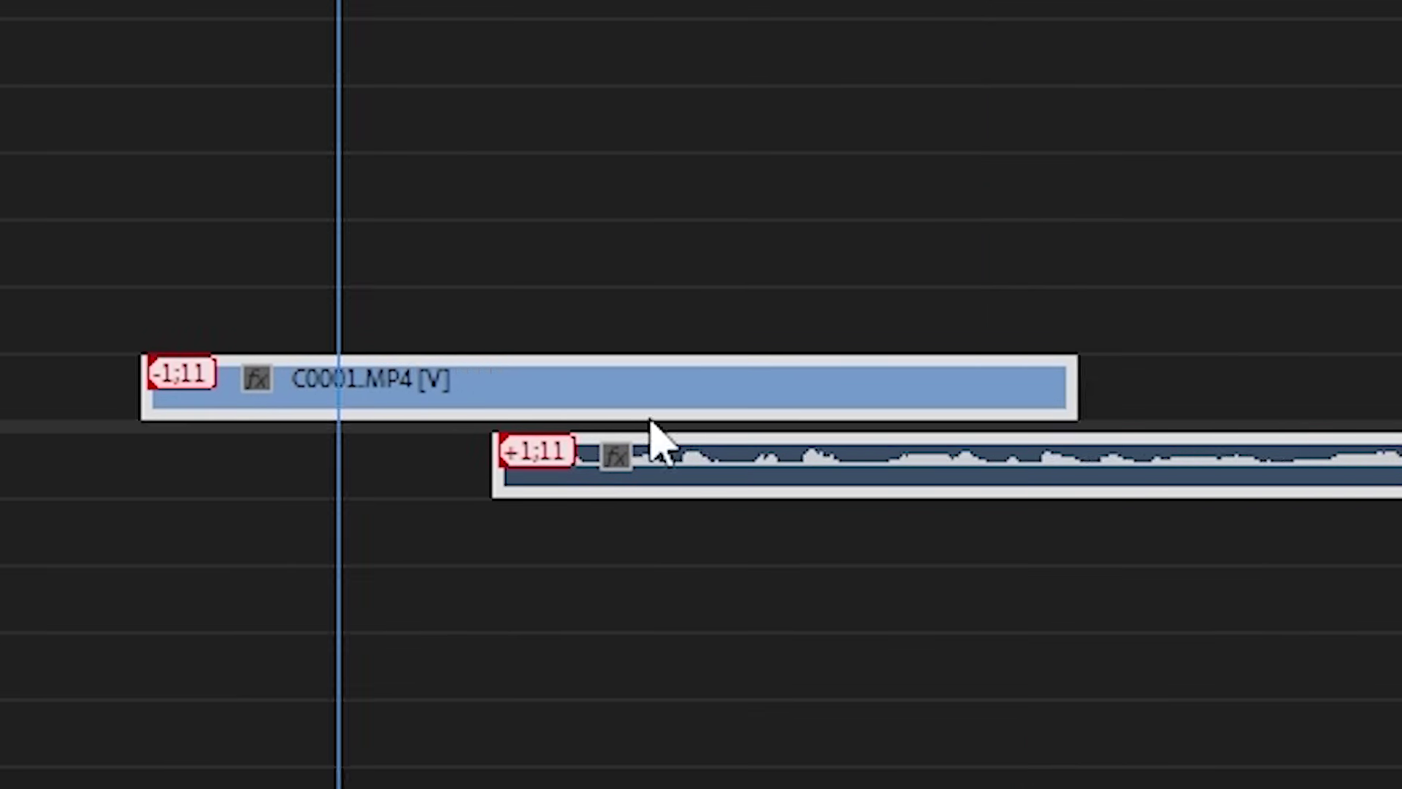
Step: Use Slip into Sync on the C0001.MP4 video and play back from the audio's start
right_click(208, 383)
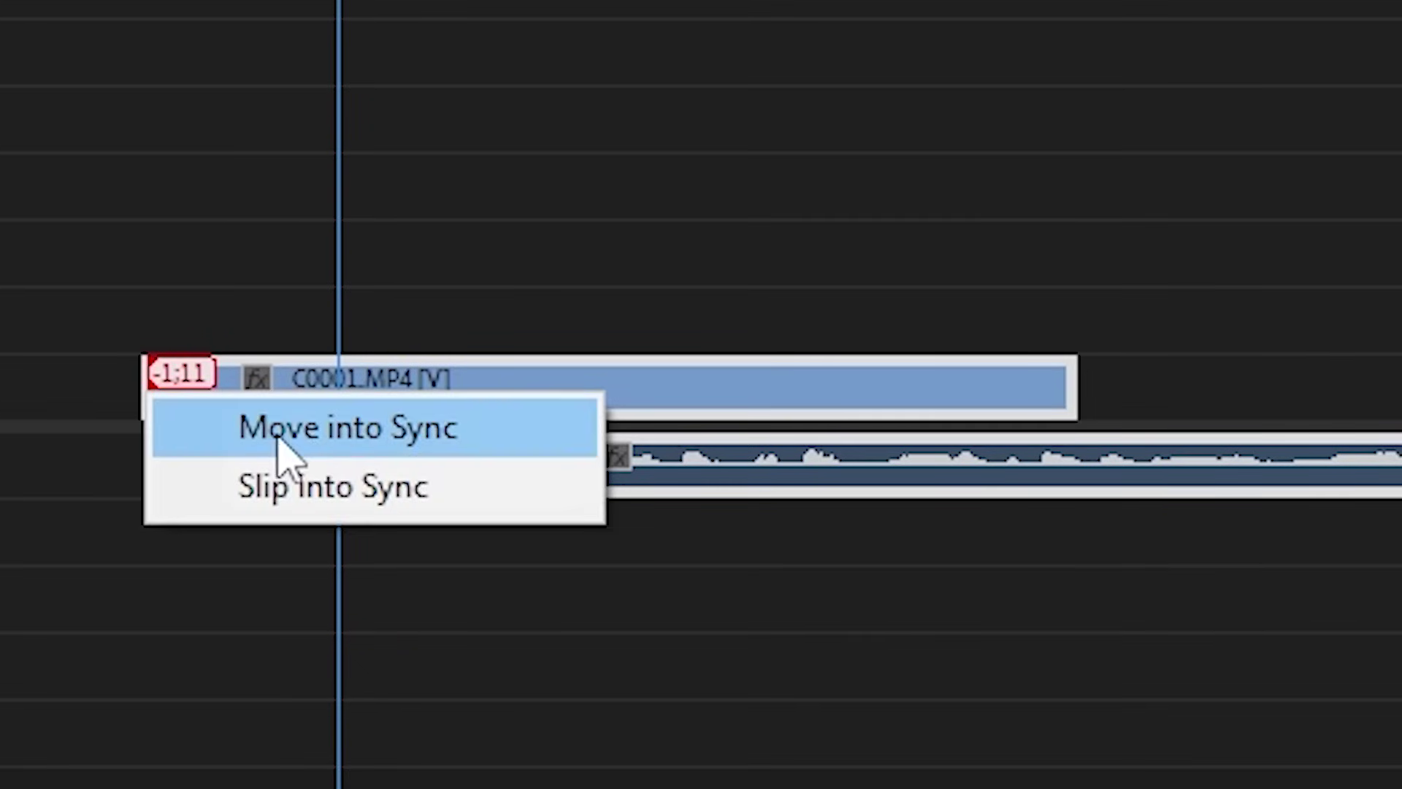
click(476, 447)
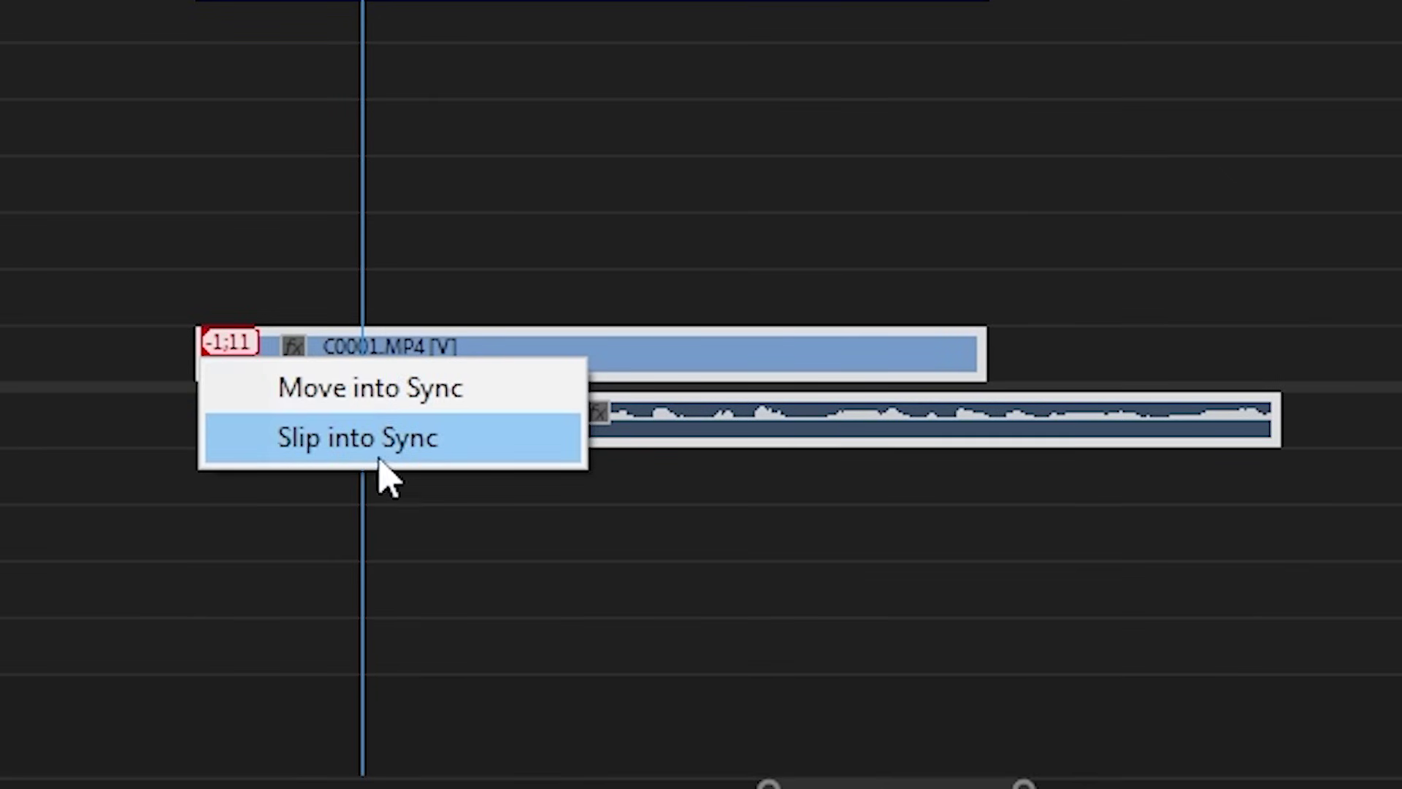
click(429, 433)
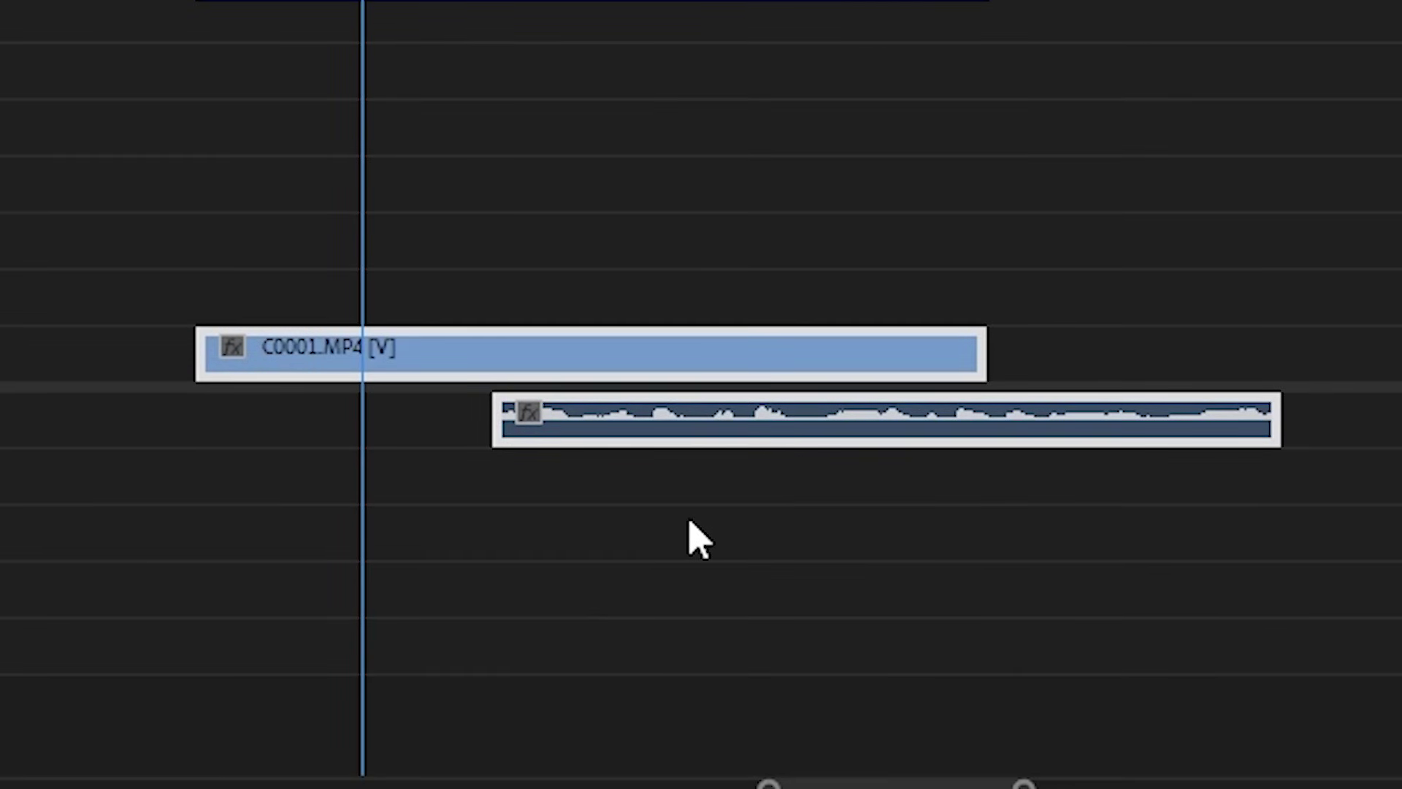
drag(465, 5, 510, 2)
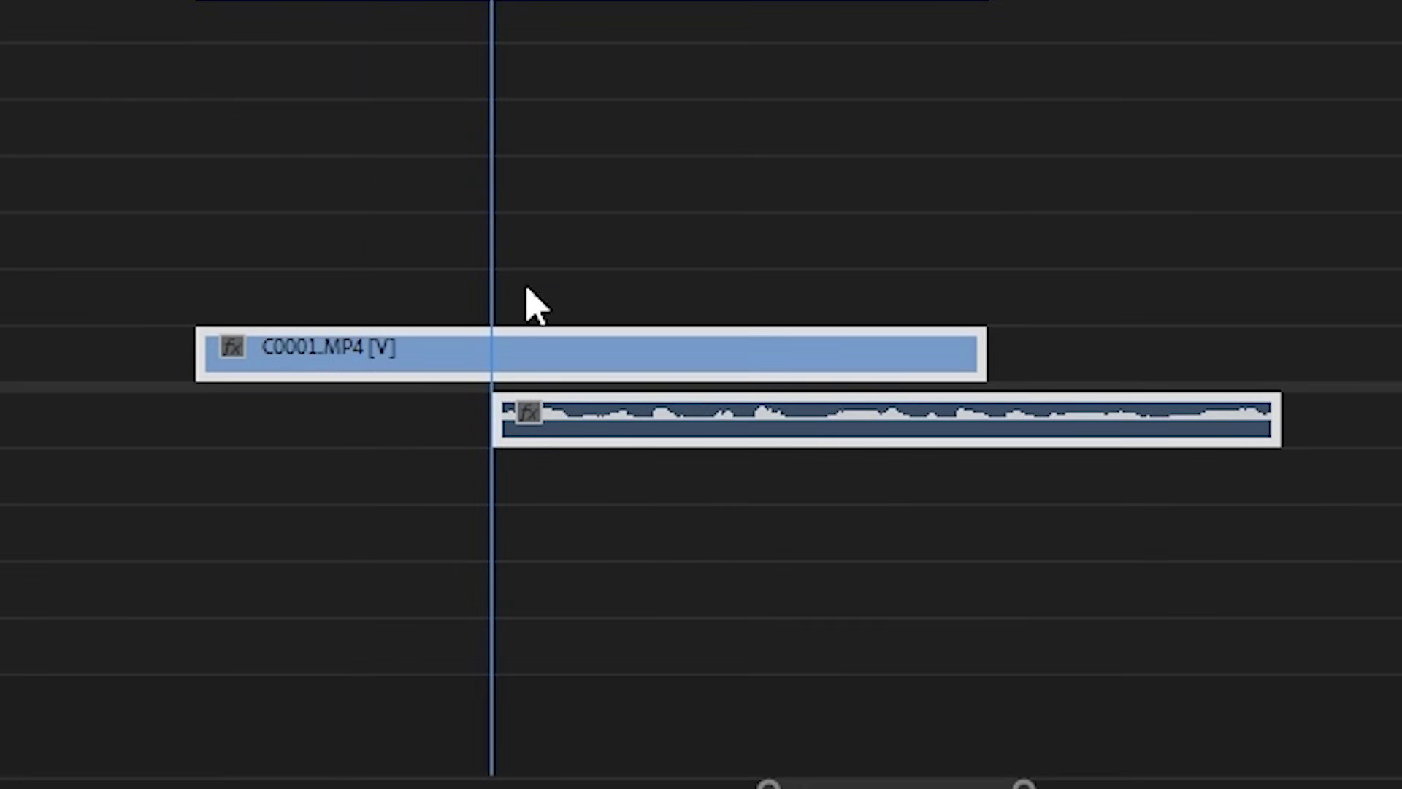
key(space)
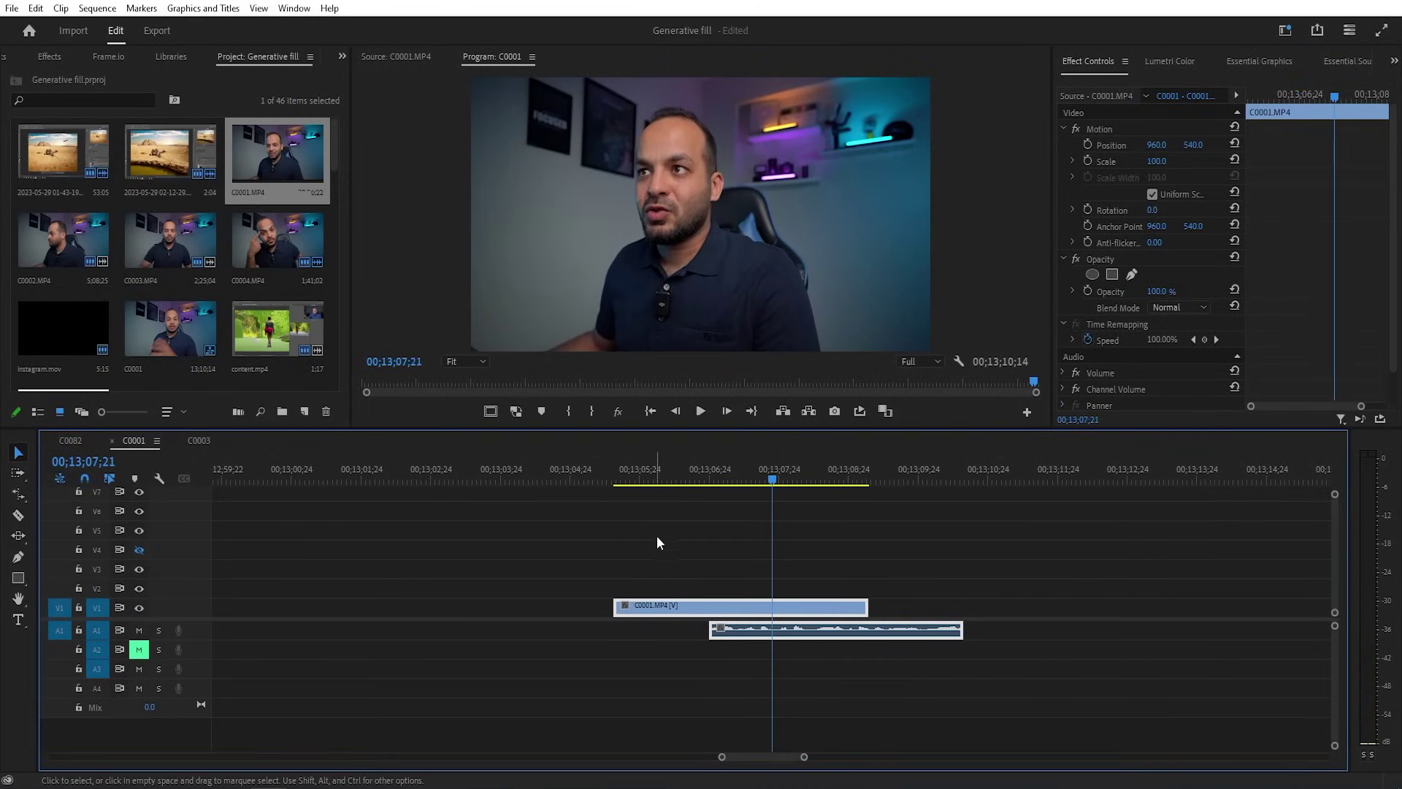
click(727, 652)
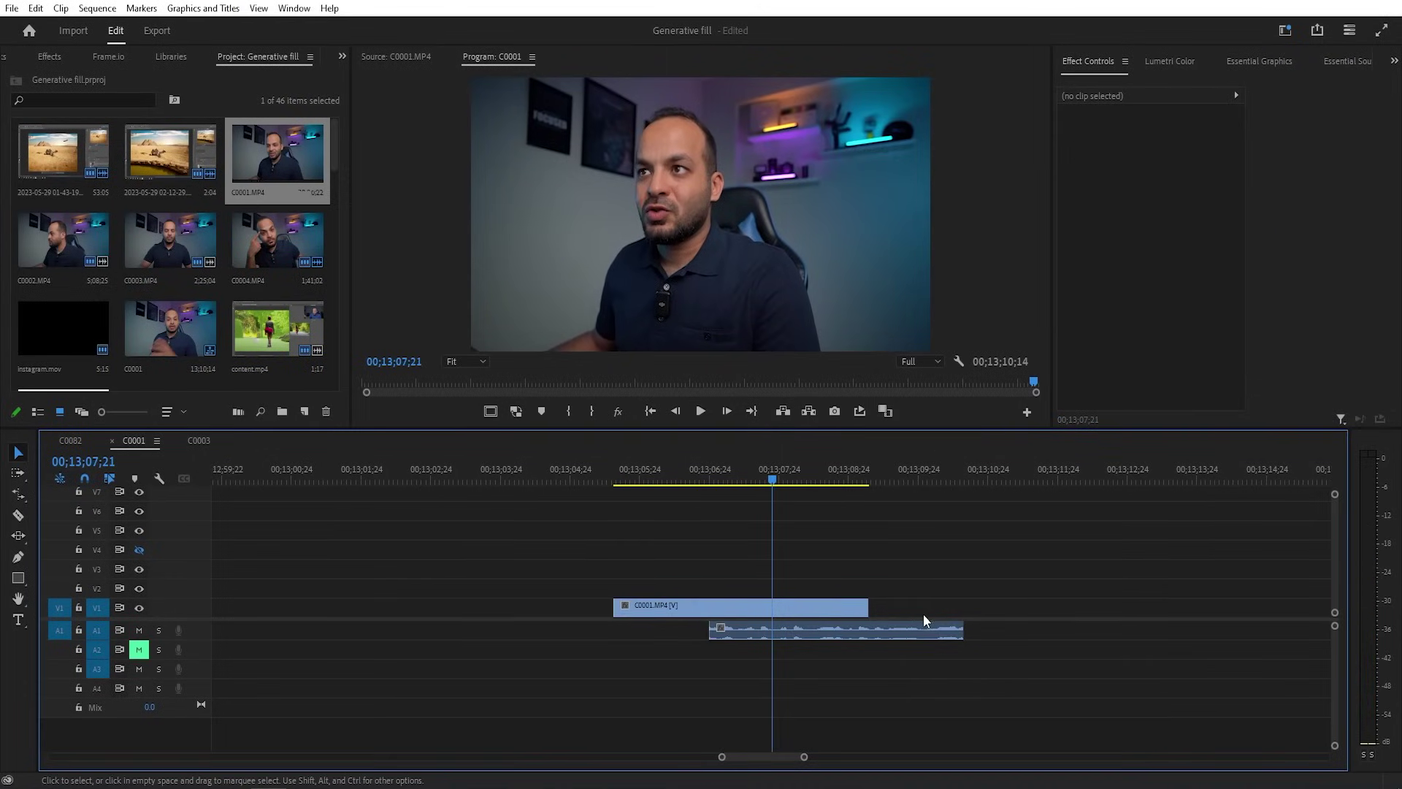
click(686, 471)
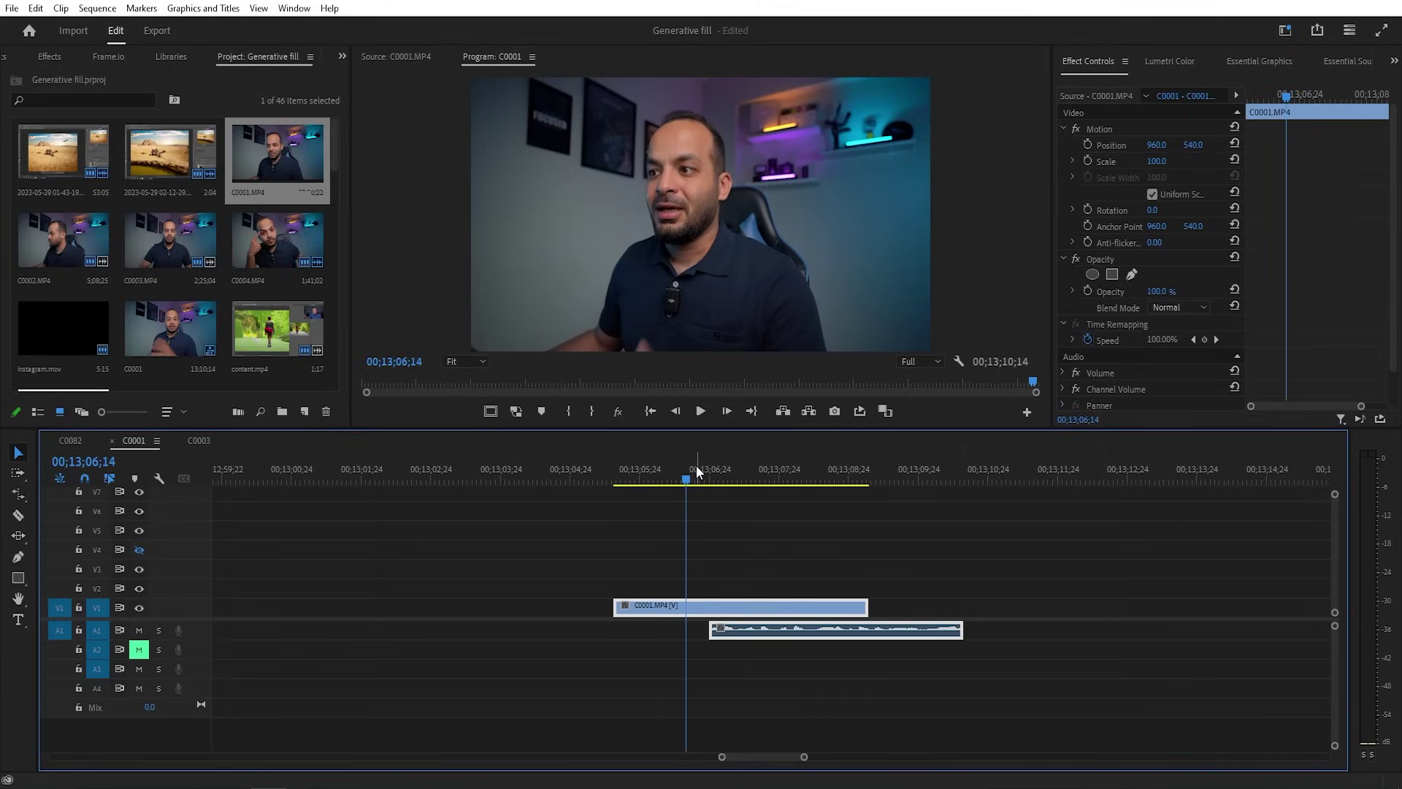
click(706, 555)
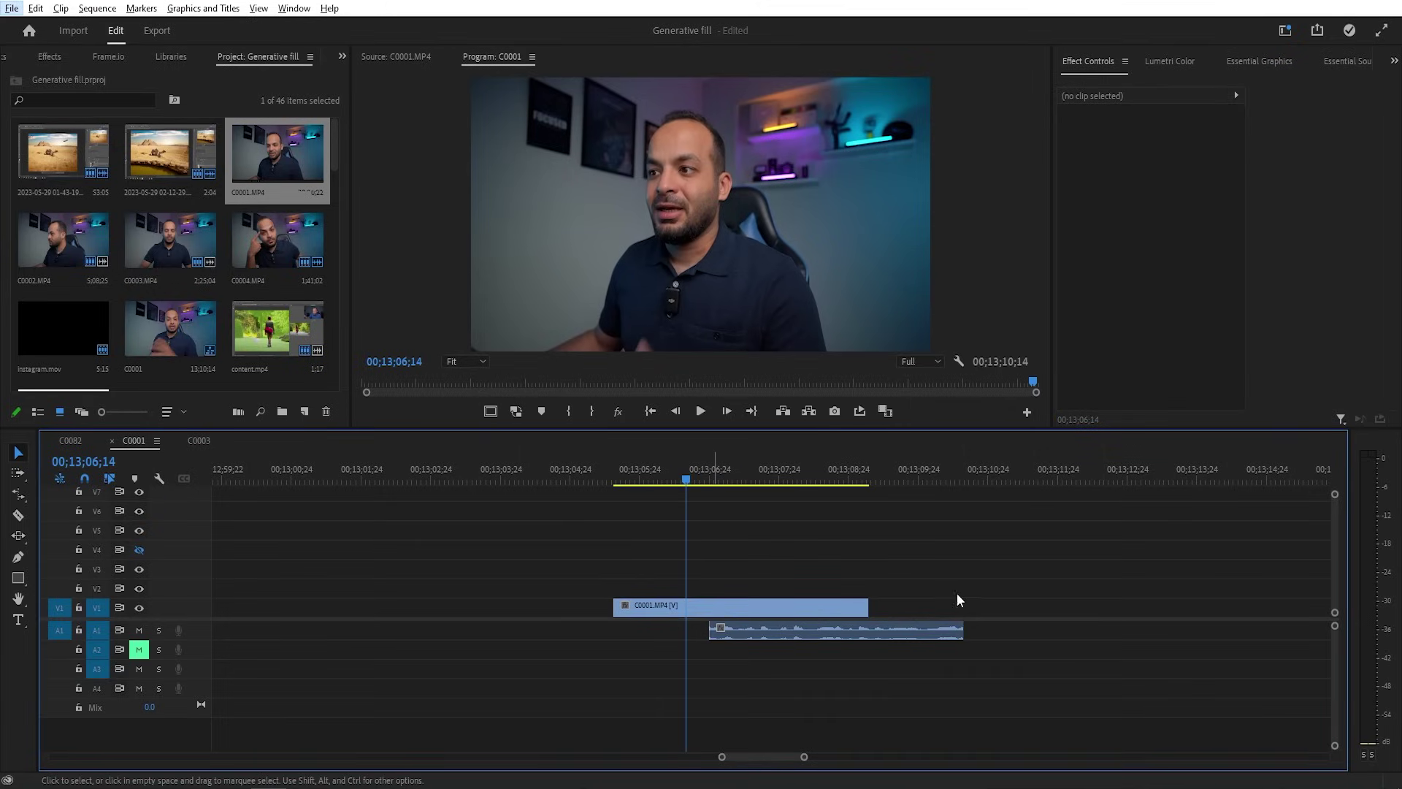
Step: Extend only the A1 audio's start so it begins with the C0001.MP4 video
click(713, 632)
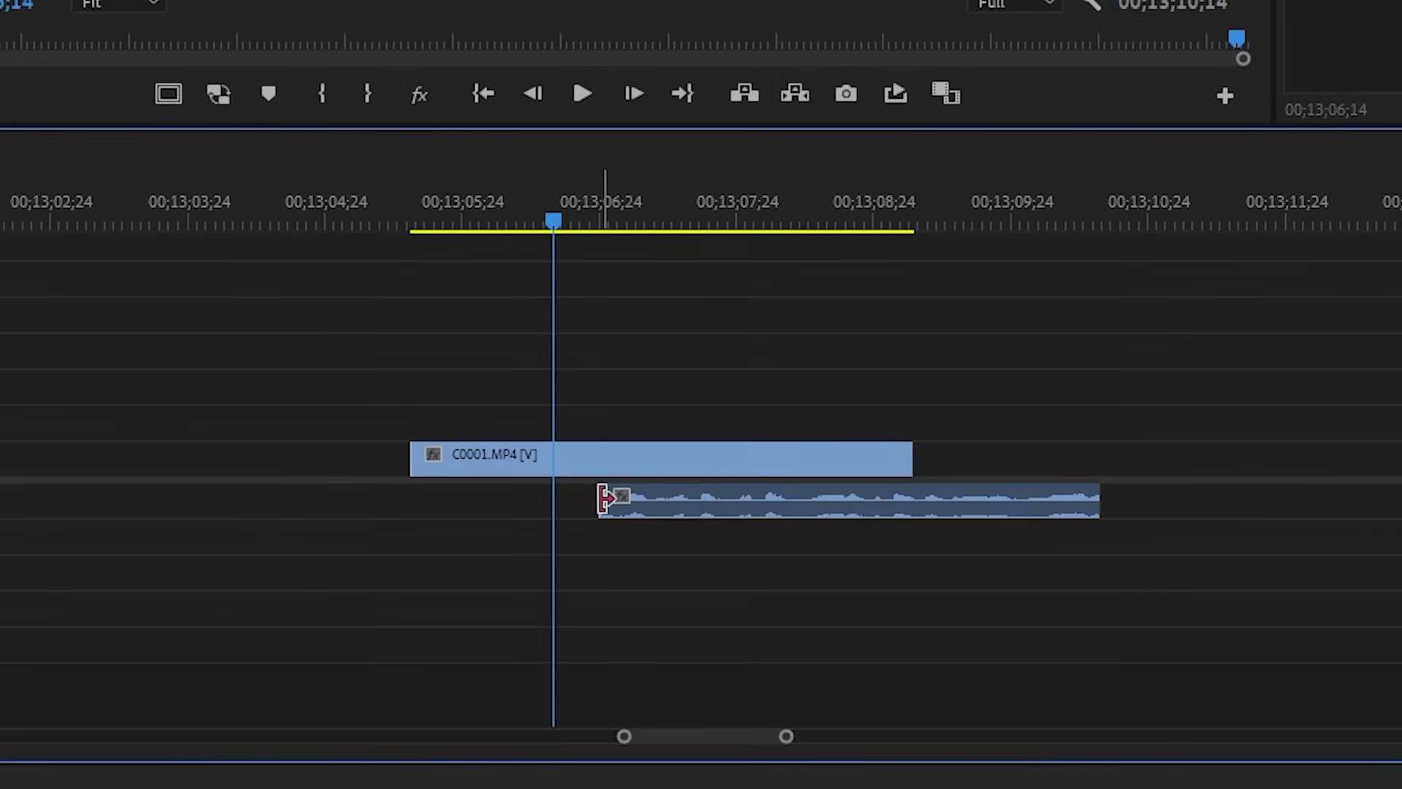
drag(603, 498, 420, 501)
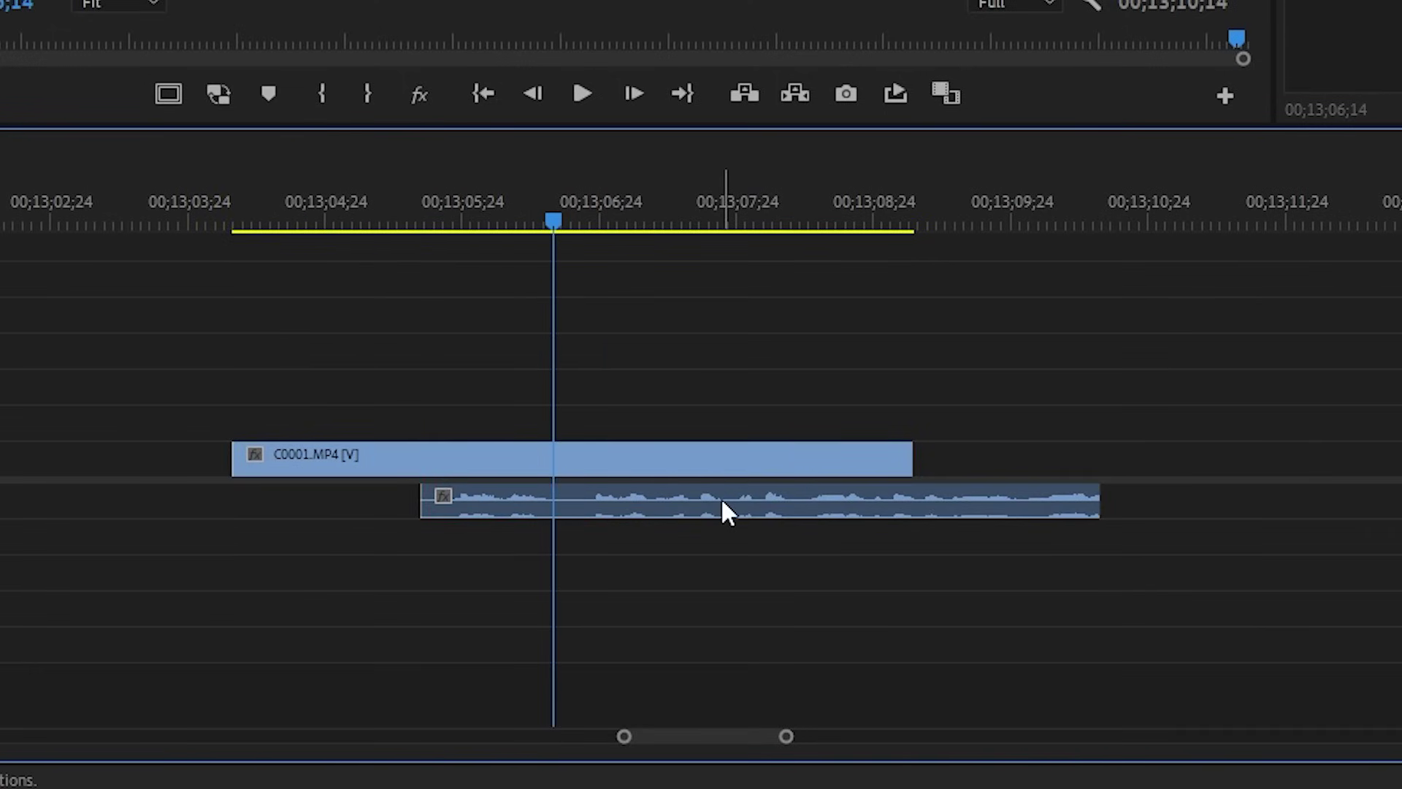
mouse_move(722, 500)
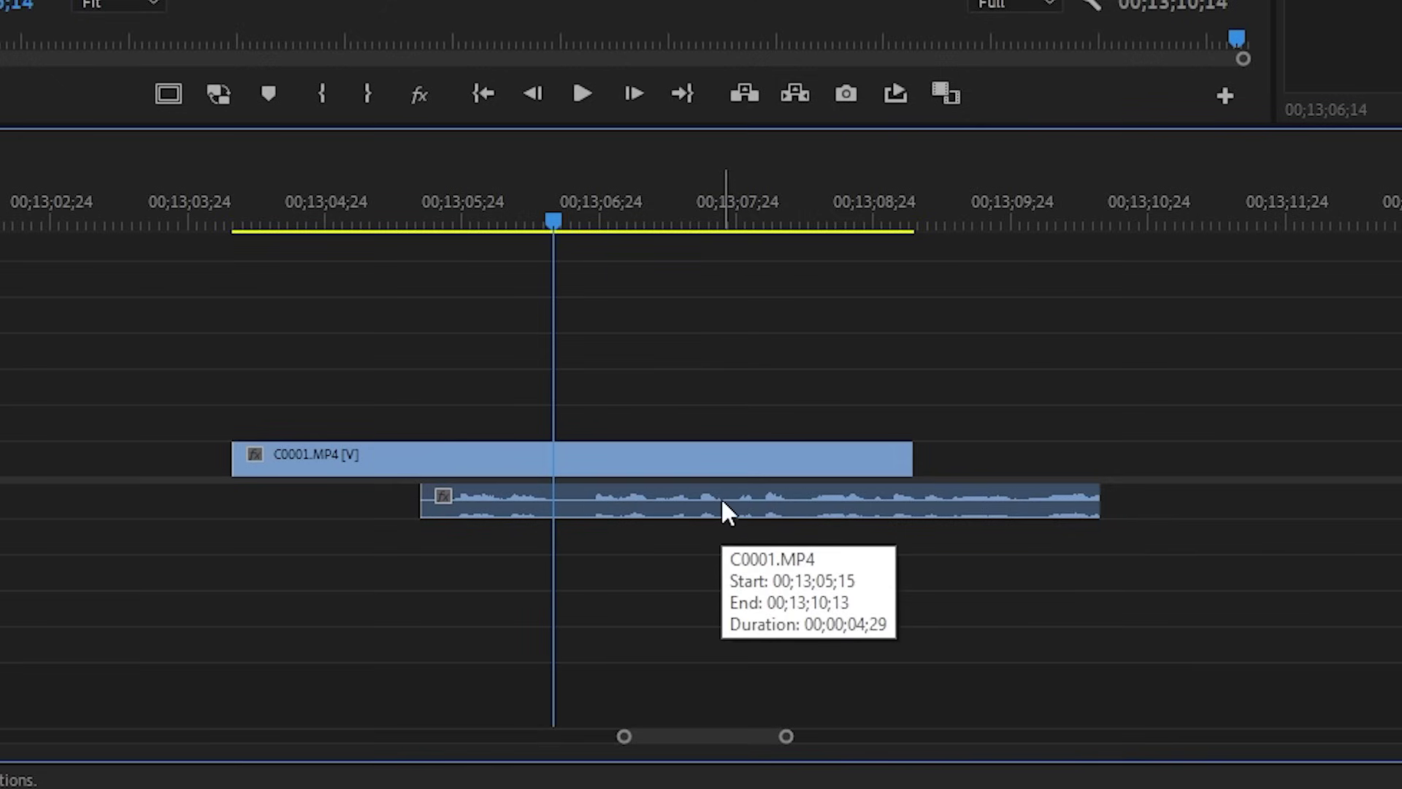
key(ctrl+z)
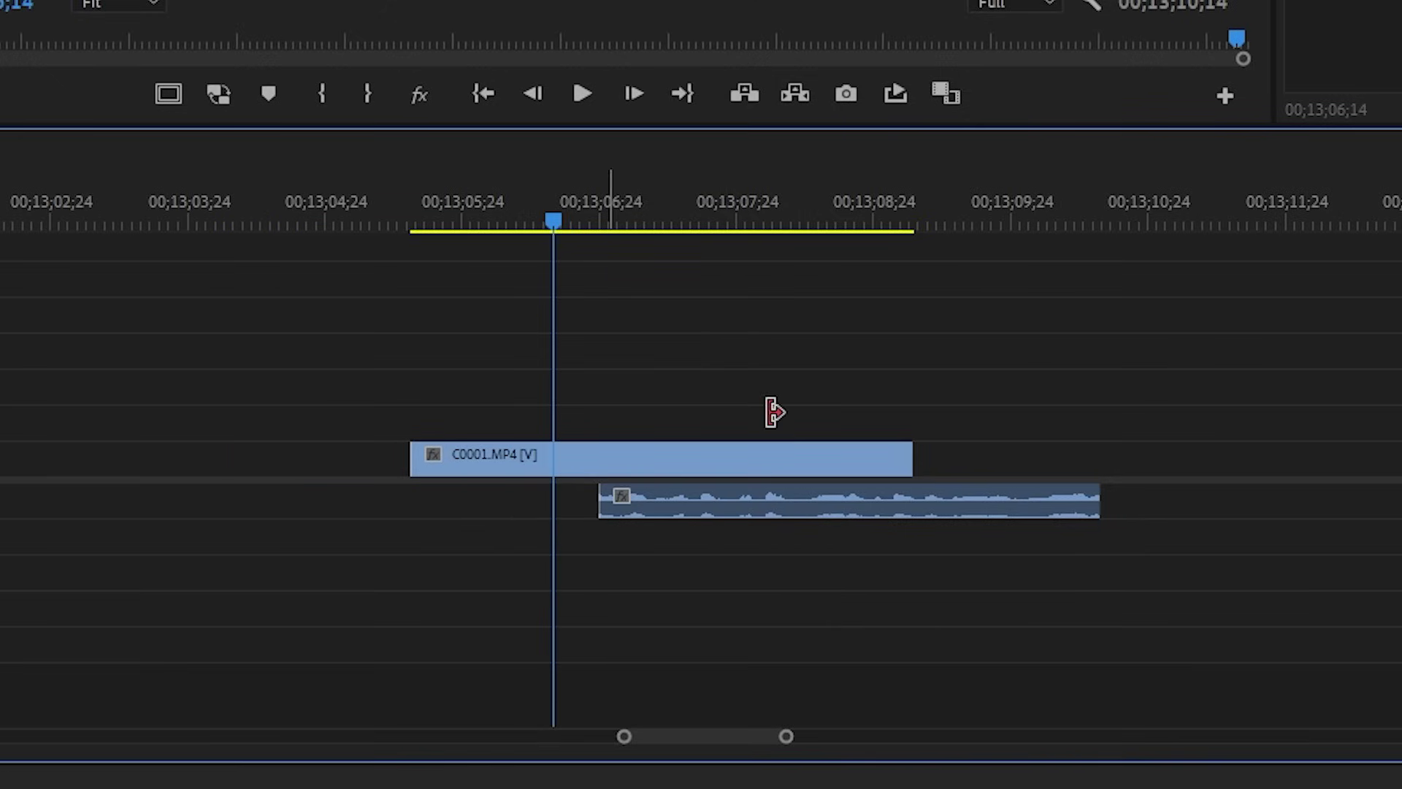
key(alt)
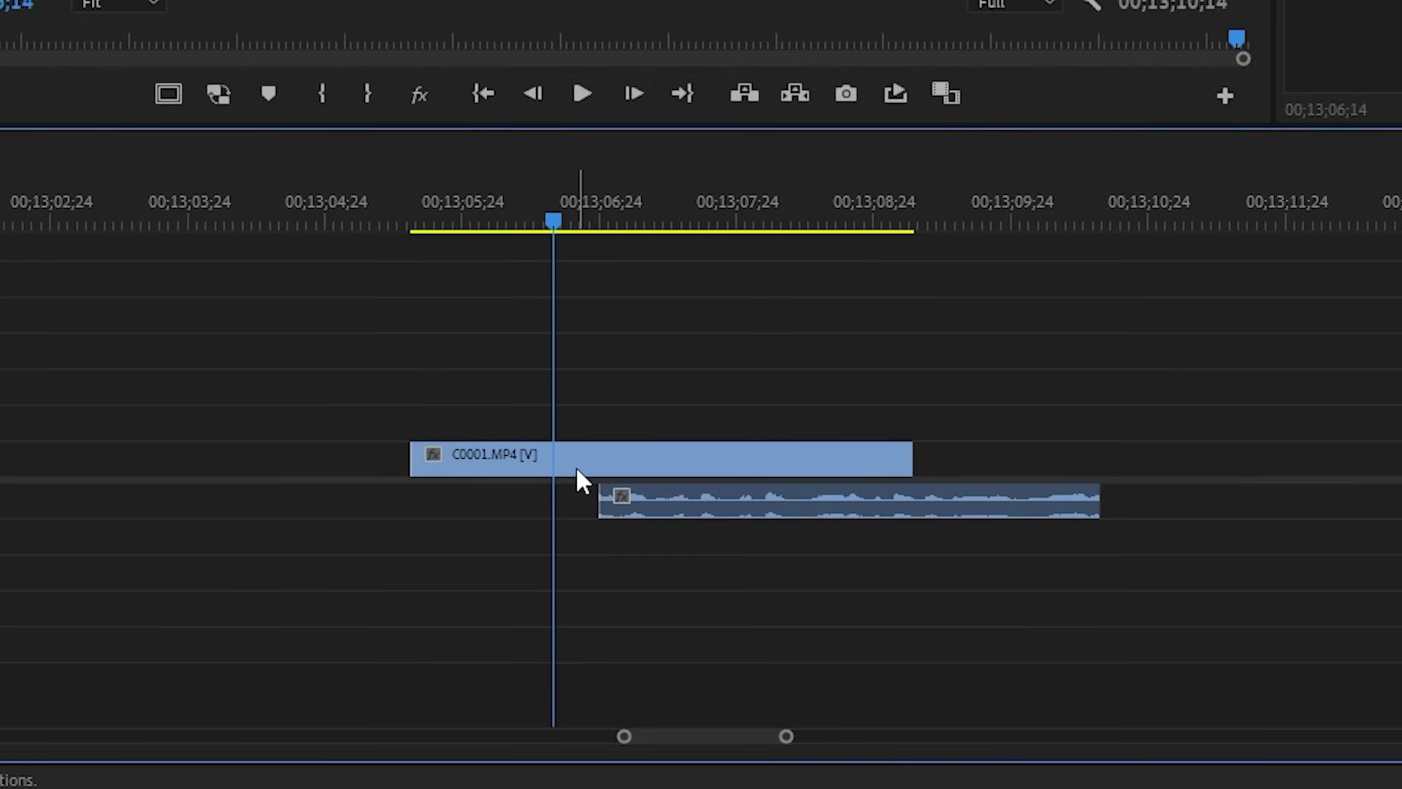
key(alt)
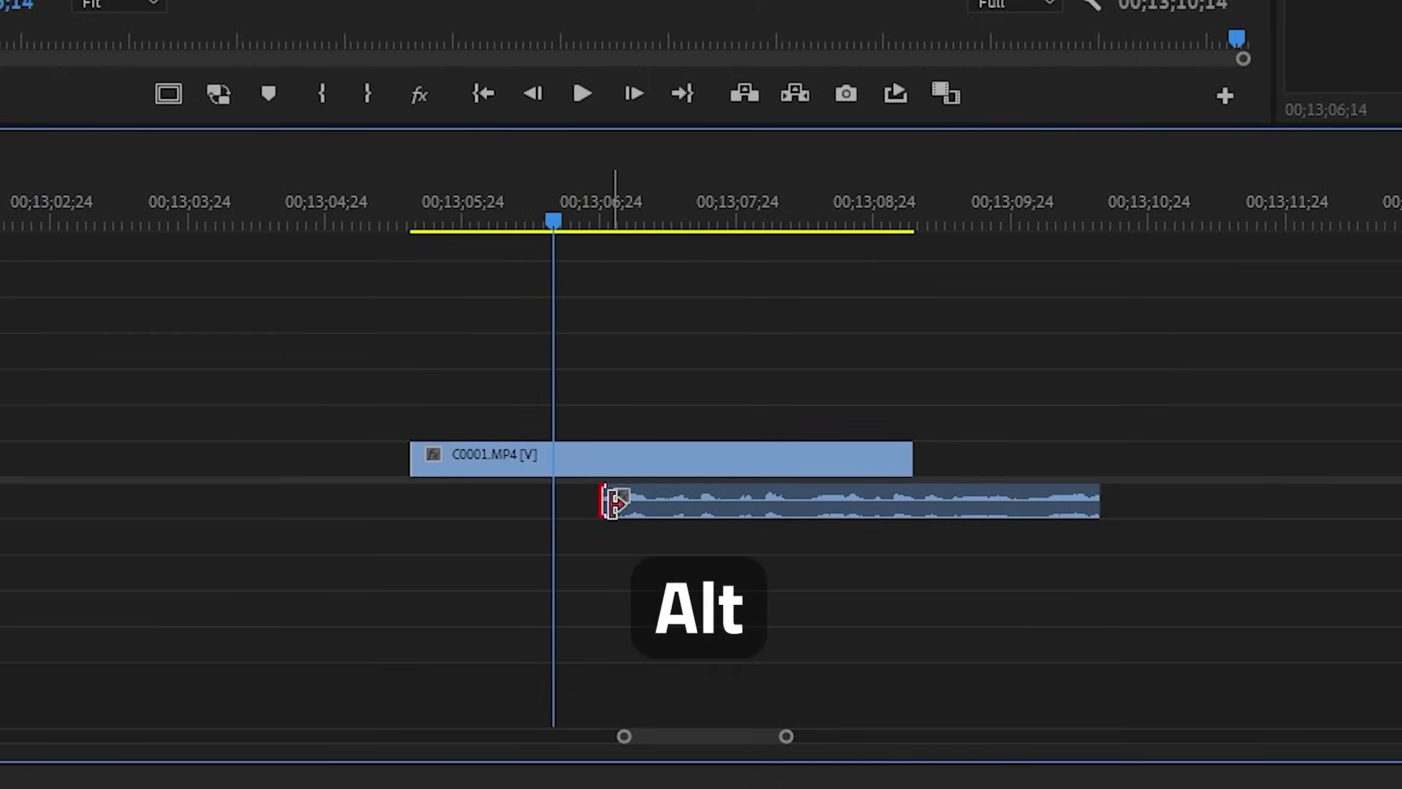
drag(605, 509, 431, 512)
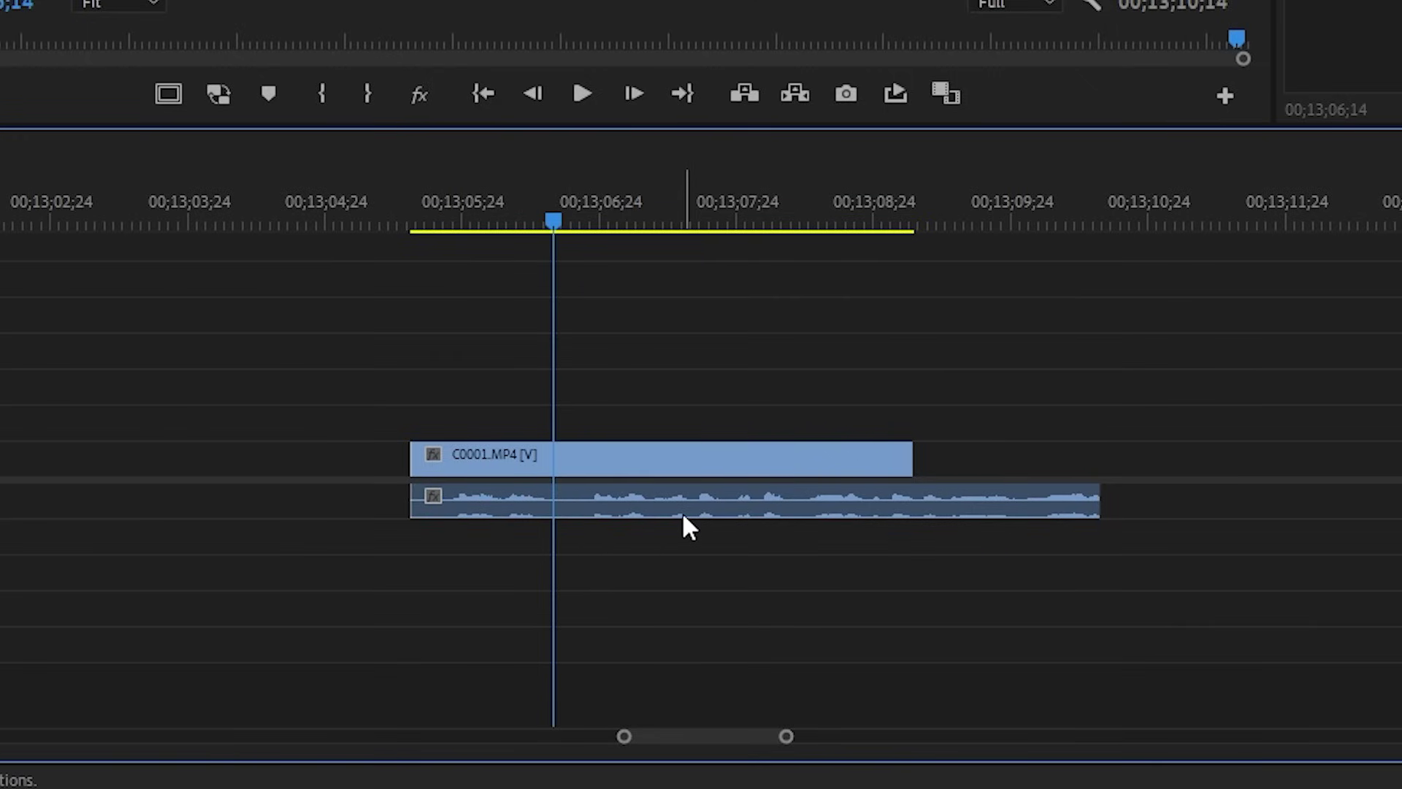
mouse_move(684, 517)
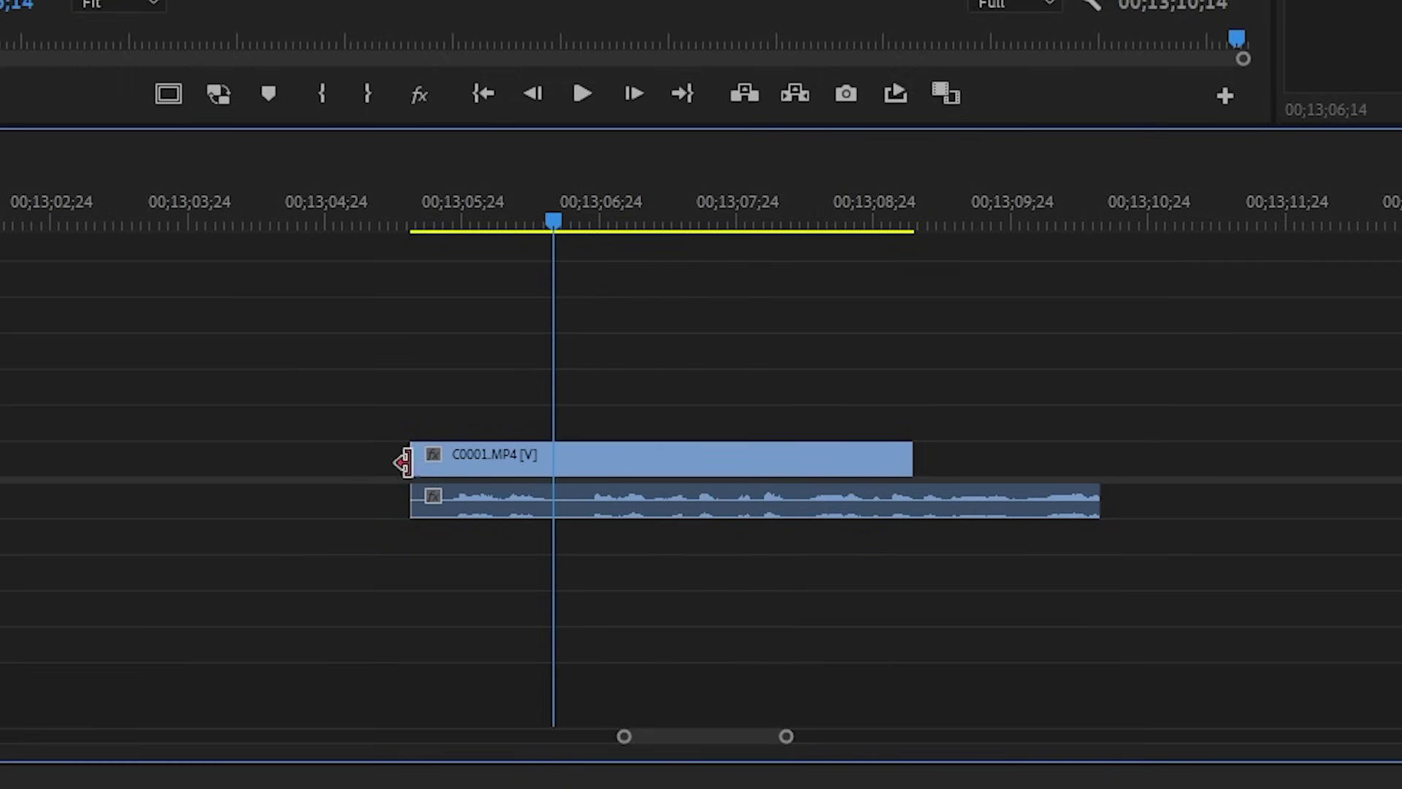
Step: Extend only the V1 video's end so it finishes with the audio
drag(423, 464, 346, 467)
key(ctrl+z)
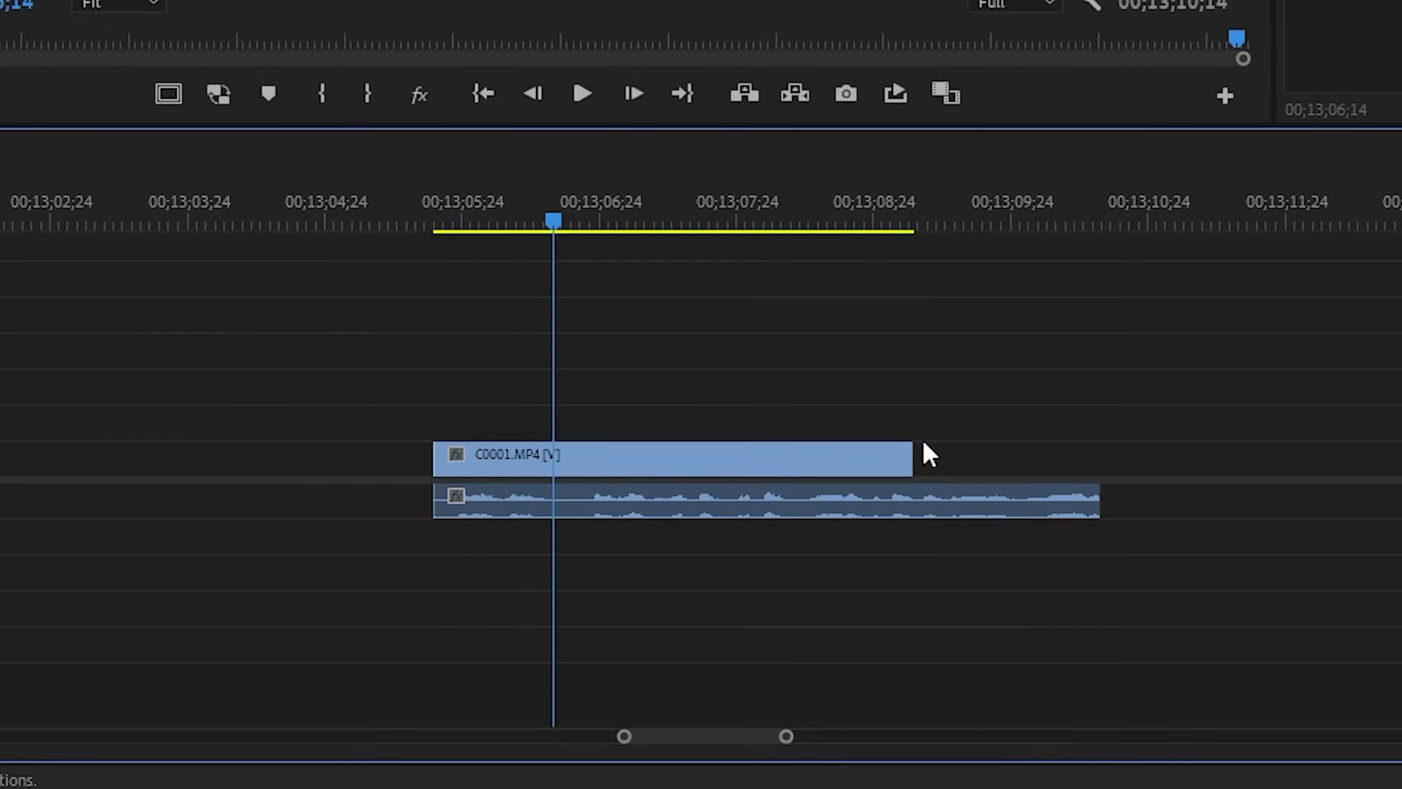
key(alt)
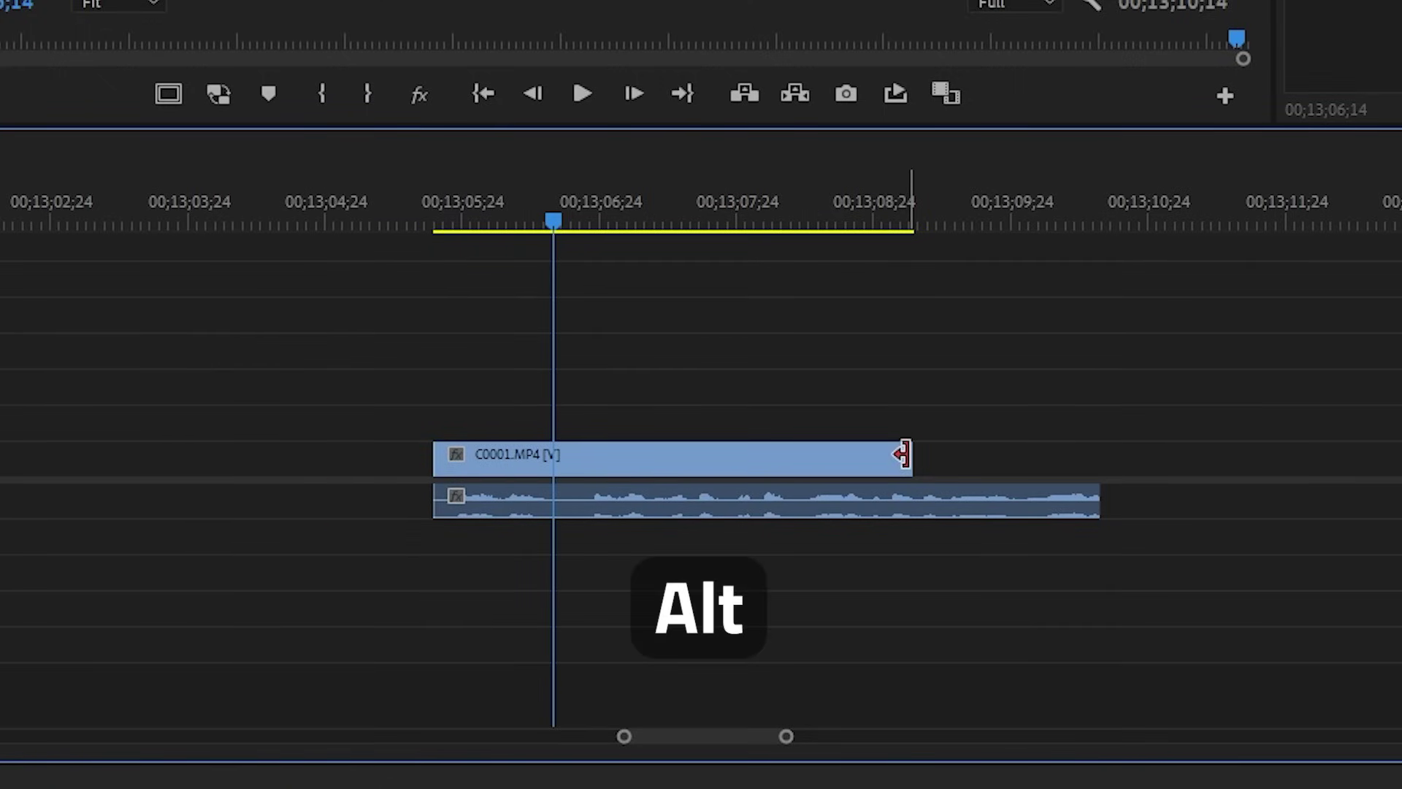
drag(903, 454, 1100, 456)
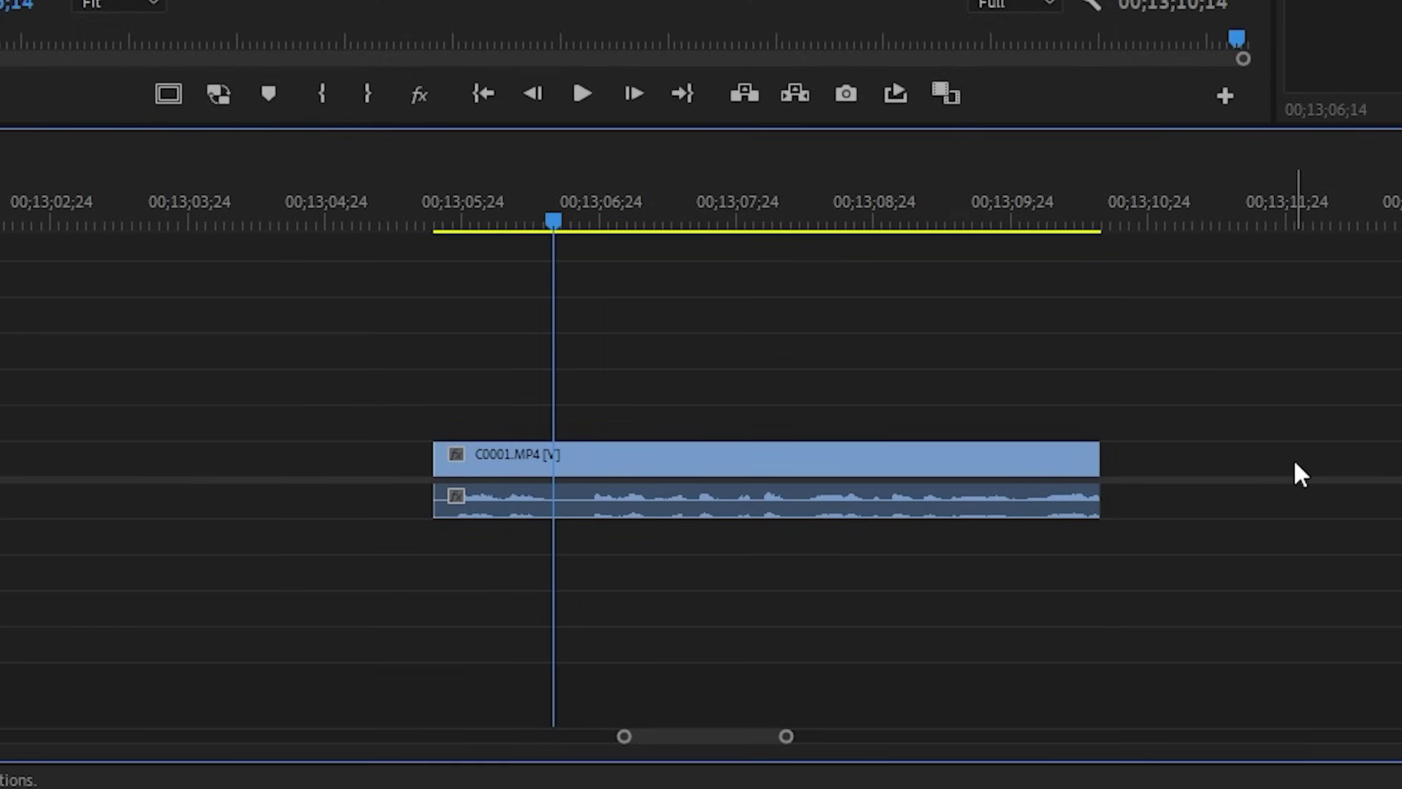
Step: Bring up the context menu of the aligned C0001.MP4 clip to reach Unlink
right_click(829, 471)
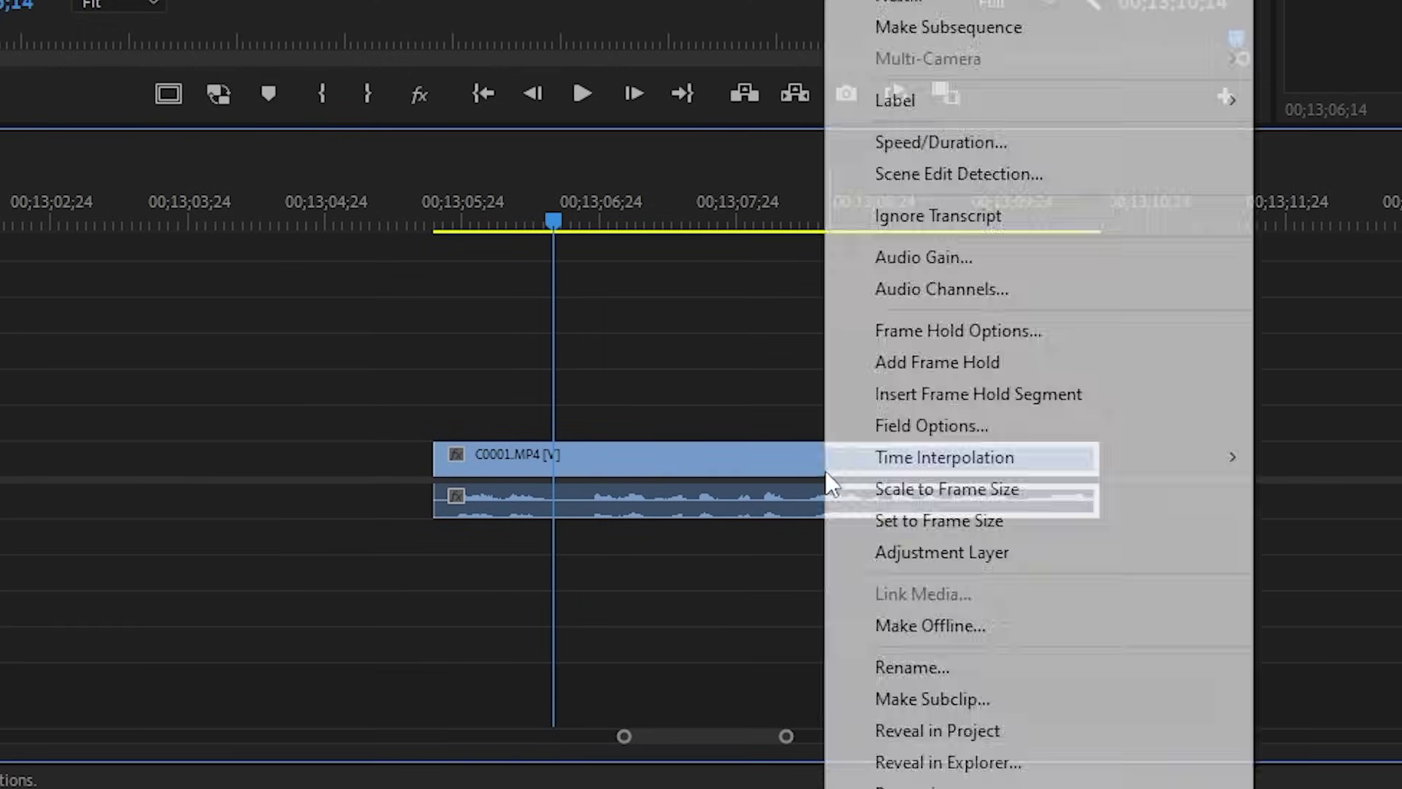